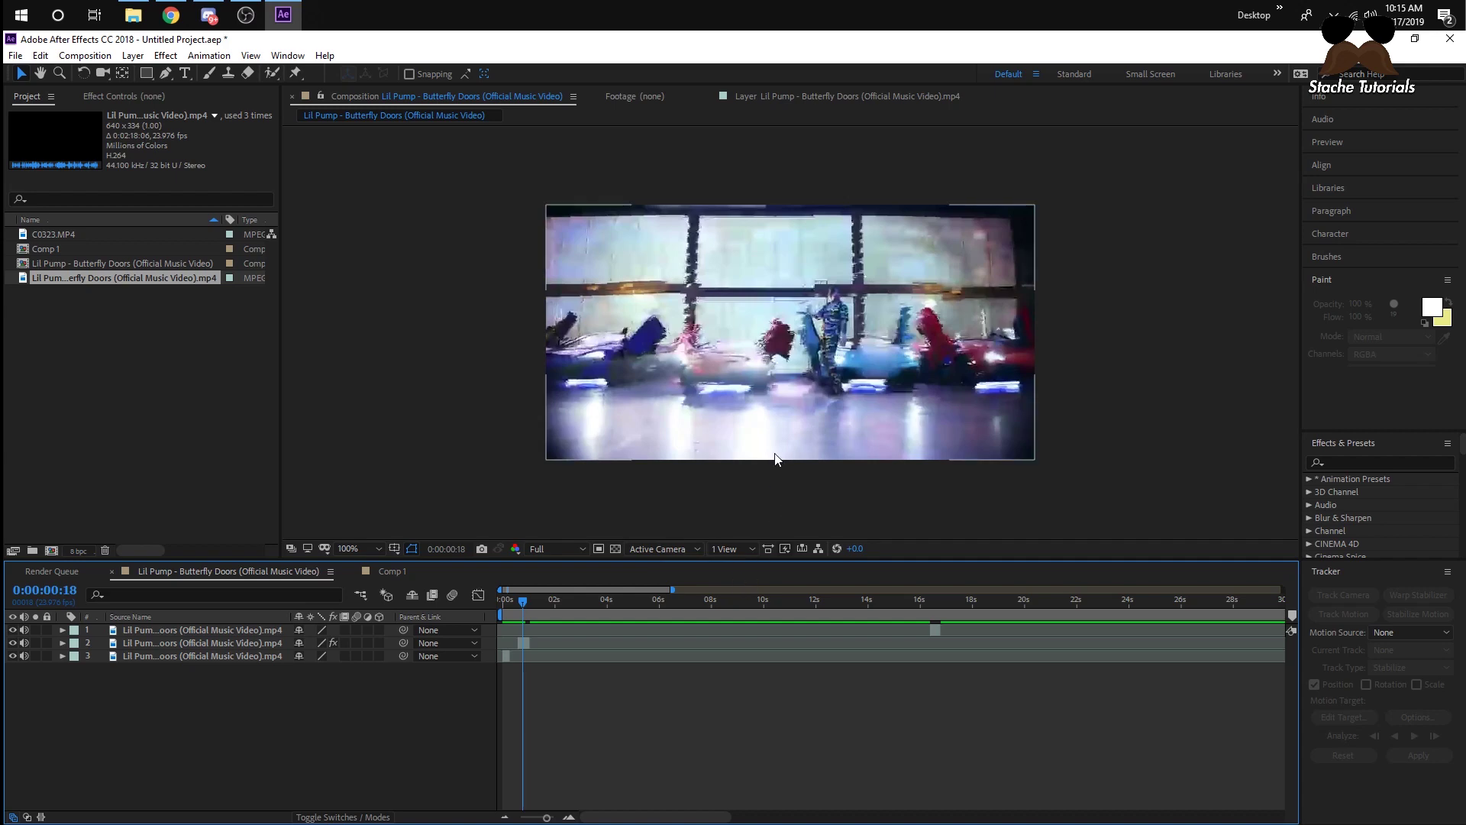
Step: Examine the glitch distortion in the Butterfly Doors composition, scrubbing frames near 0:00:00:20 and at the very start of the timeline
{"action": "left_click", "coordinate": [570, 817]}
{"action": "mouse_move", "coordinate": [522, 600]}
{"action": "left_mouse_down"}
{"action": "mouse_move", "coordinate": [493, 594]}
{"action": "mouse_move", "coordinate": [549, 607]}
{"action": "left_mouse_up"}
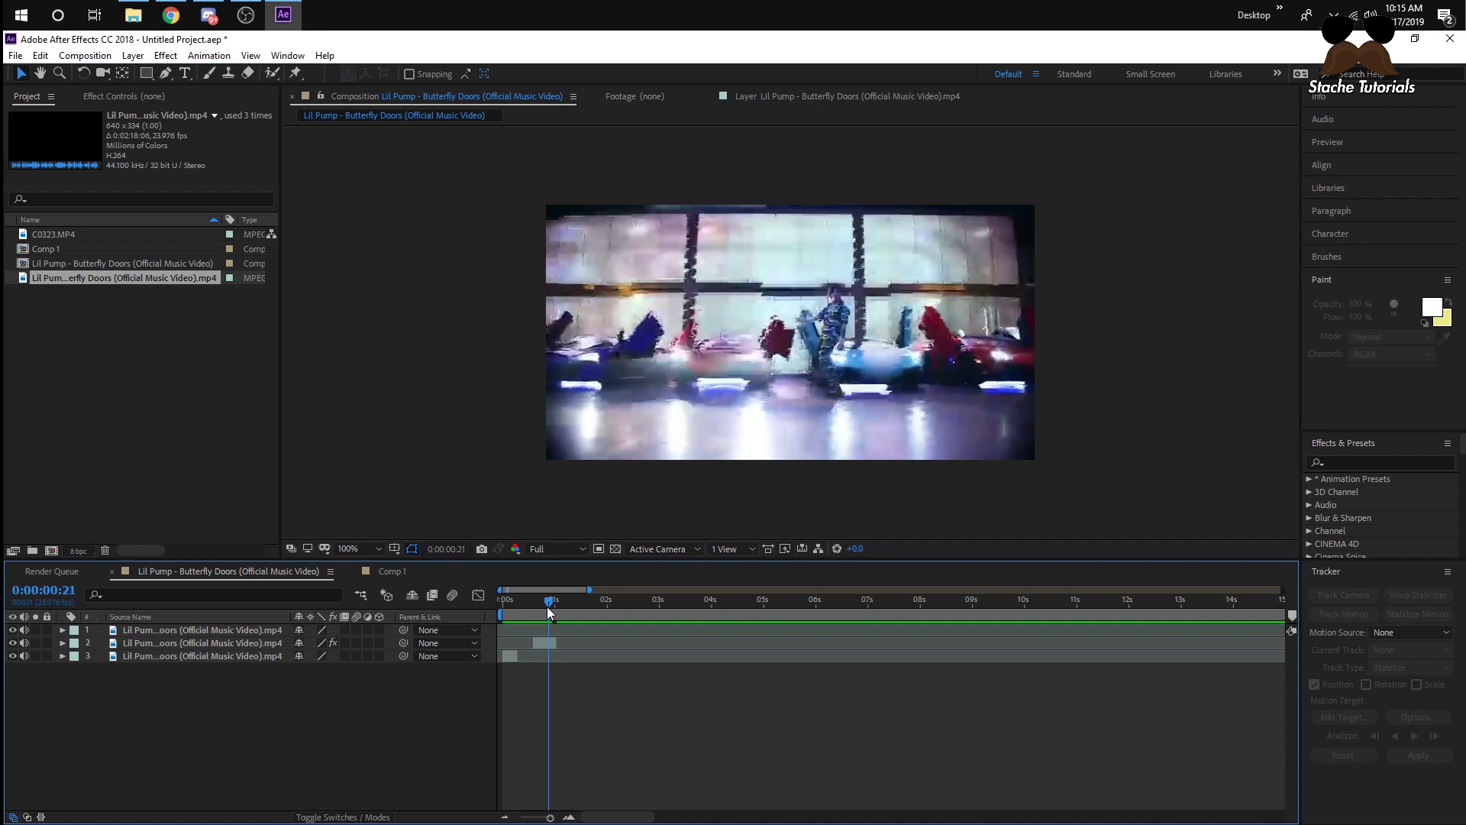
{"action": "left_click_drag", "start_coordinate": [546, 606], "coordinate": [544, 607]}
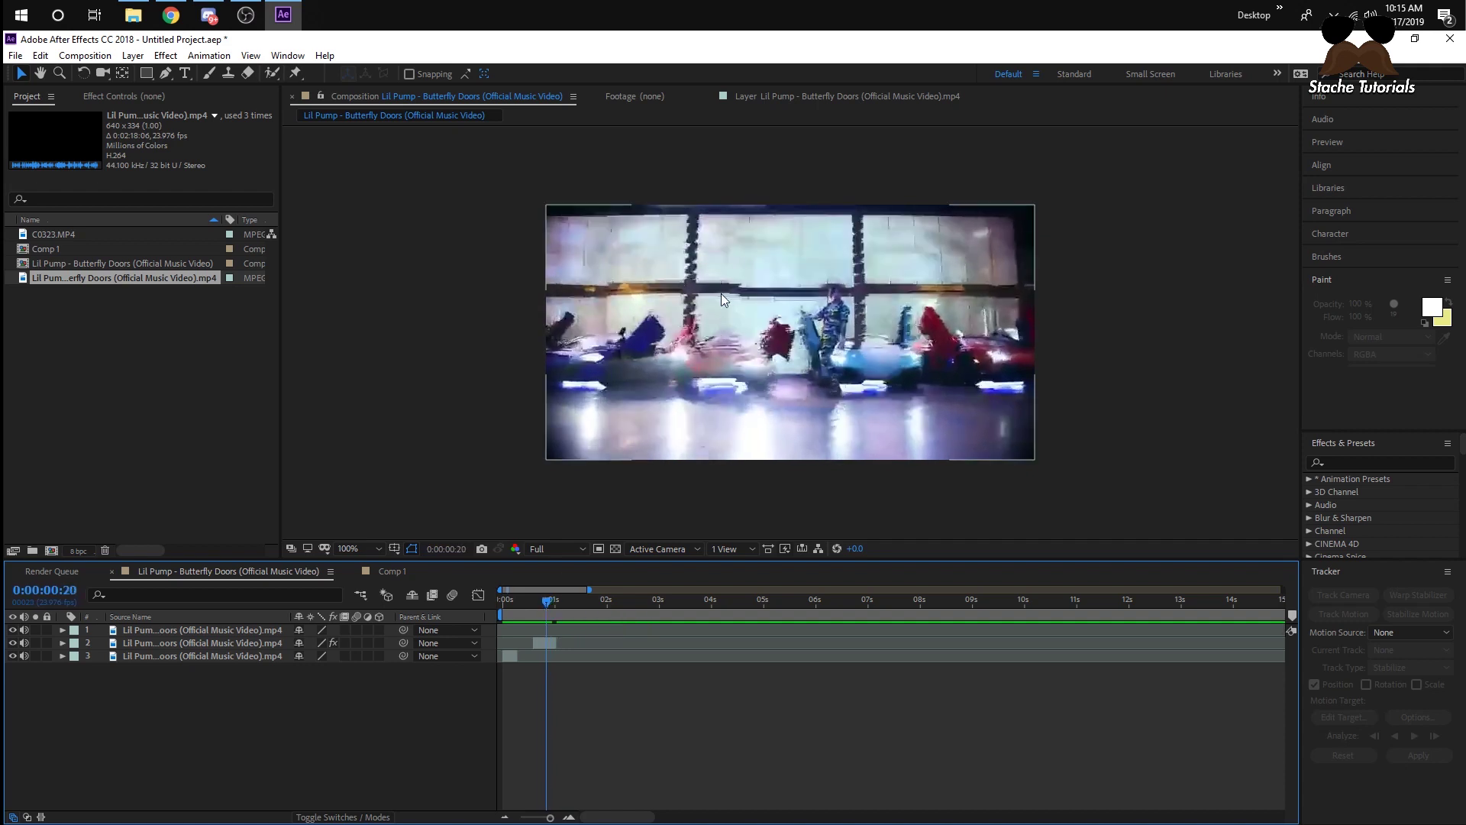
{"action": "left_click_drag", "start_coordinate": [546, 607], "coordinate": [553, 607]}
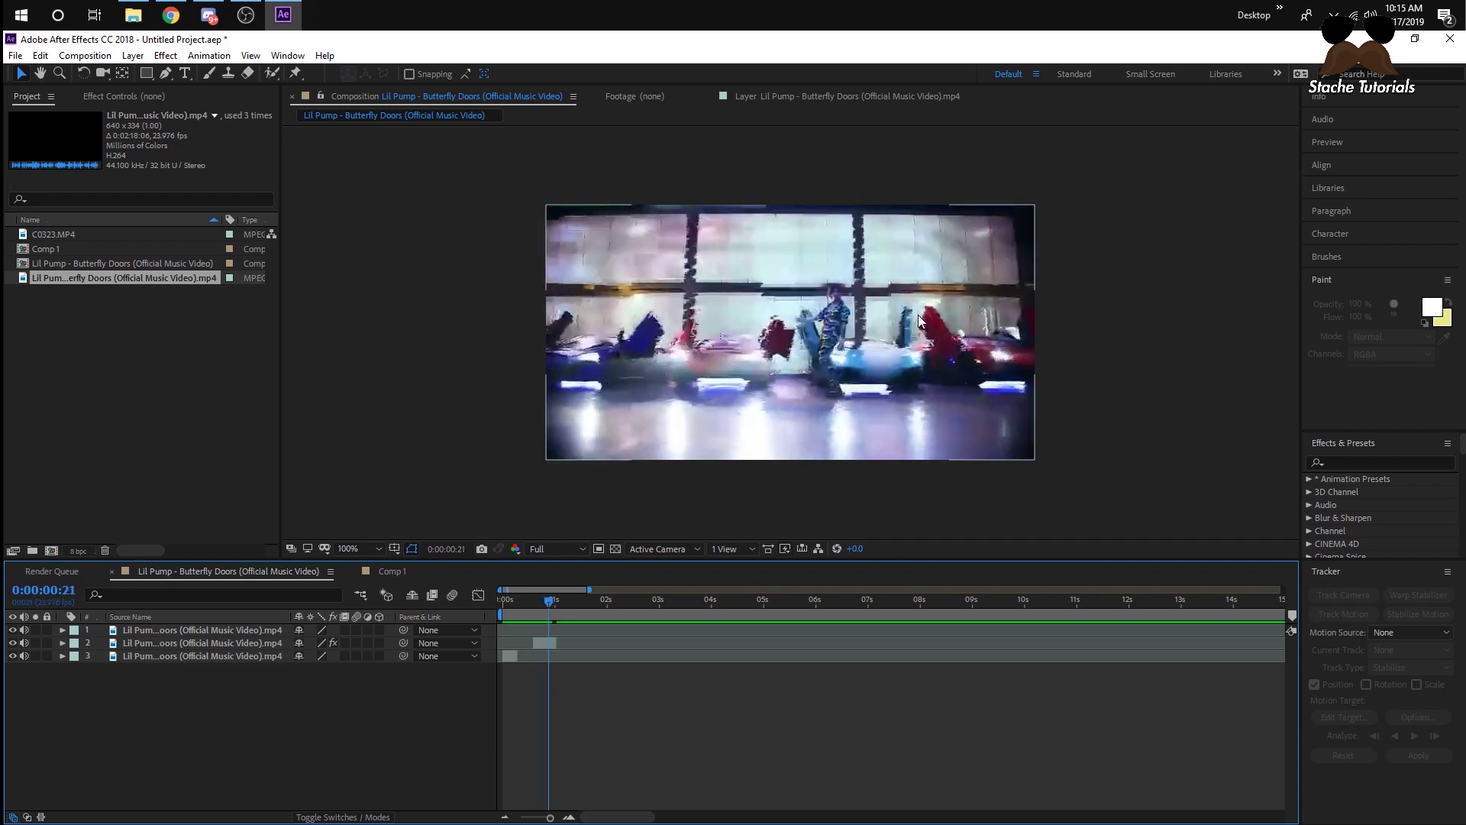
{"action": "left_click_drag", "start_coordinate": [549, 602], "coordinate": [549, 603]}
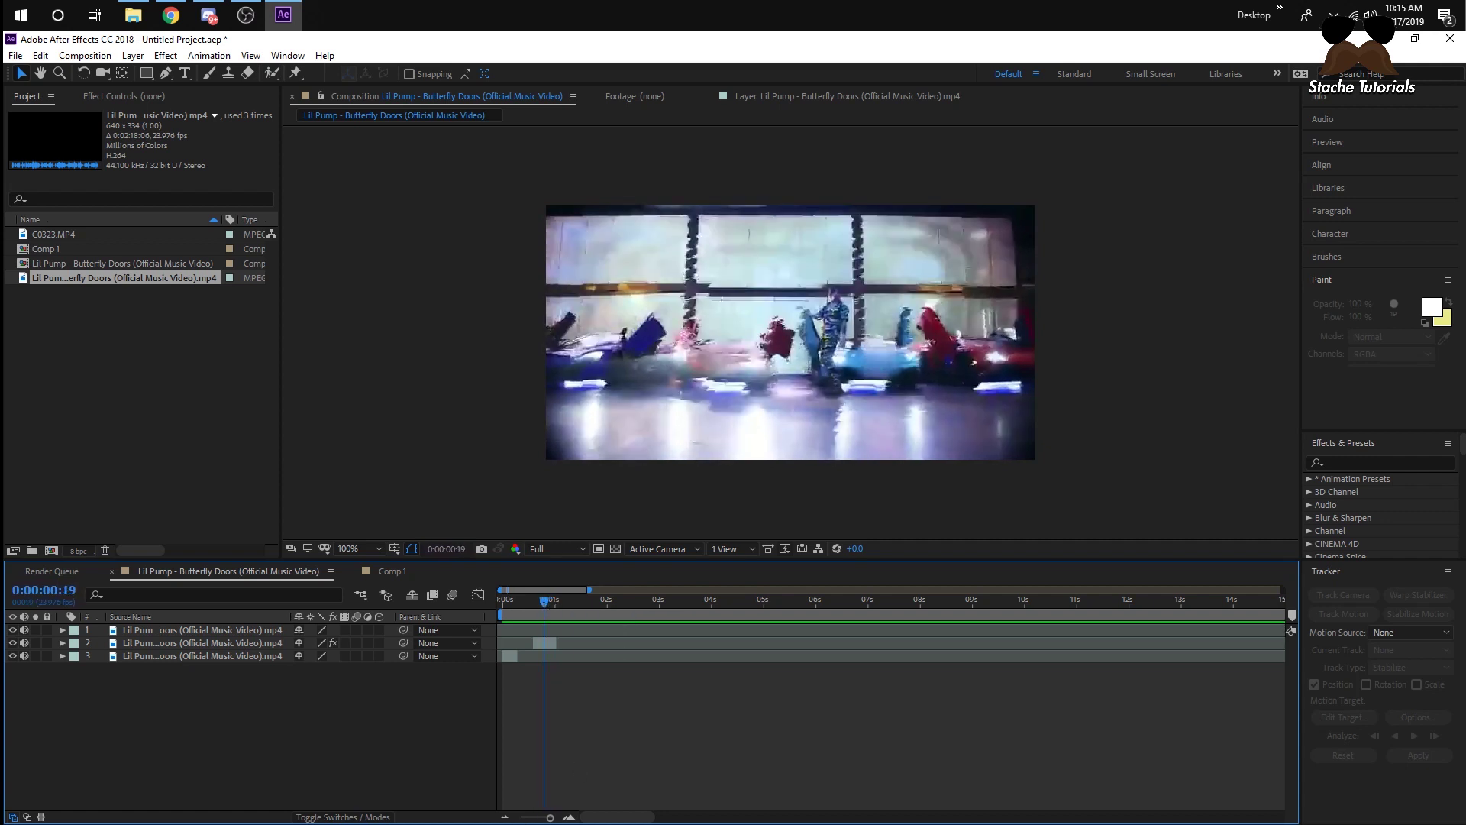
{"action": "left_click", "coordinate": [505, 817]}
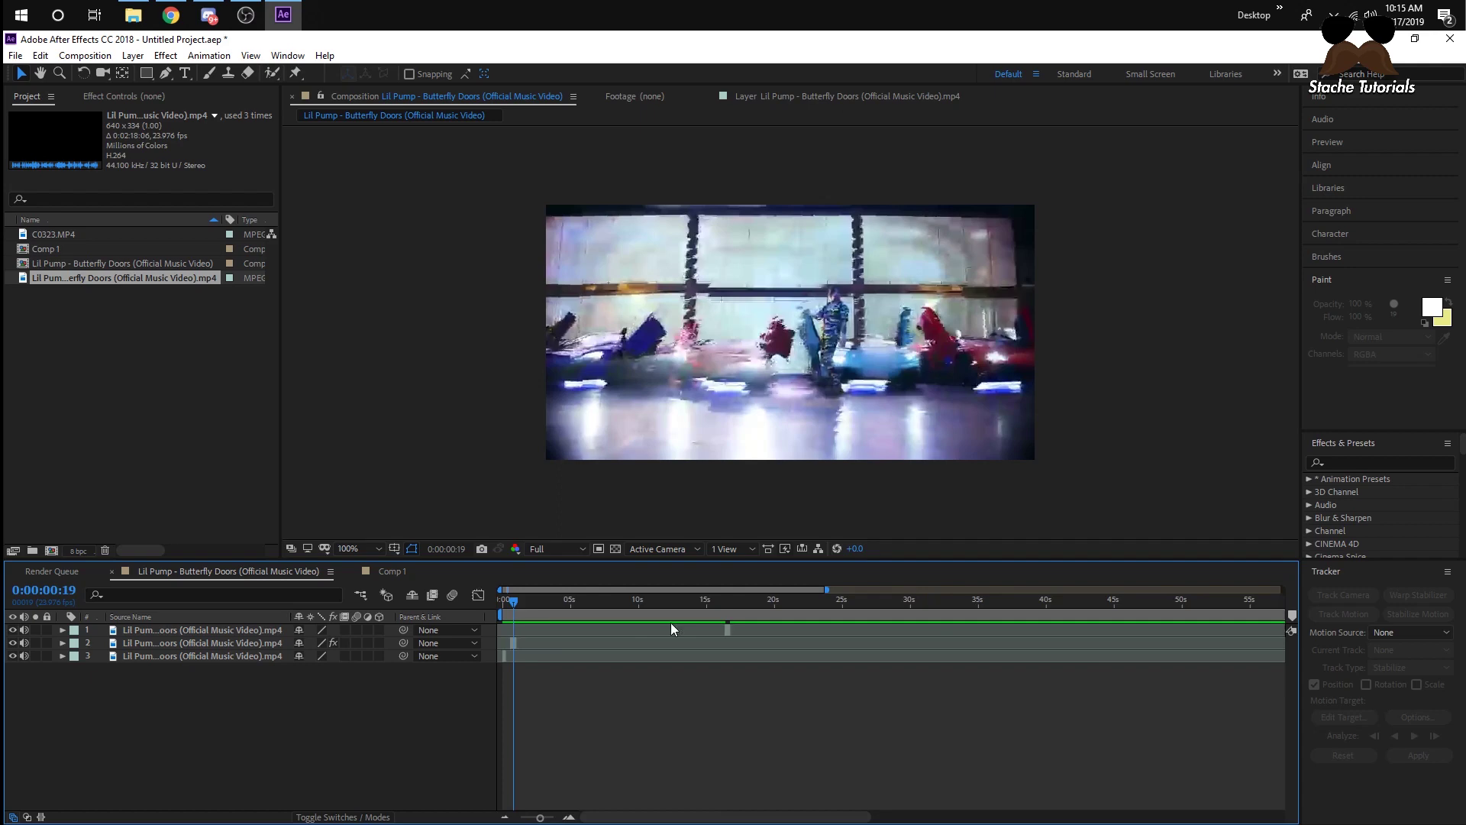
{"action": "mouse_move", "coordinate": [513, 603]}
{"action": "left_mouse_down"}
{"action": "mouse_move", "coordinate": [731, 612]}
{"action": "mouse_move", "coordinate": [503, 613]}
{"action": "left_mouse_up"}
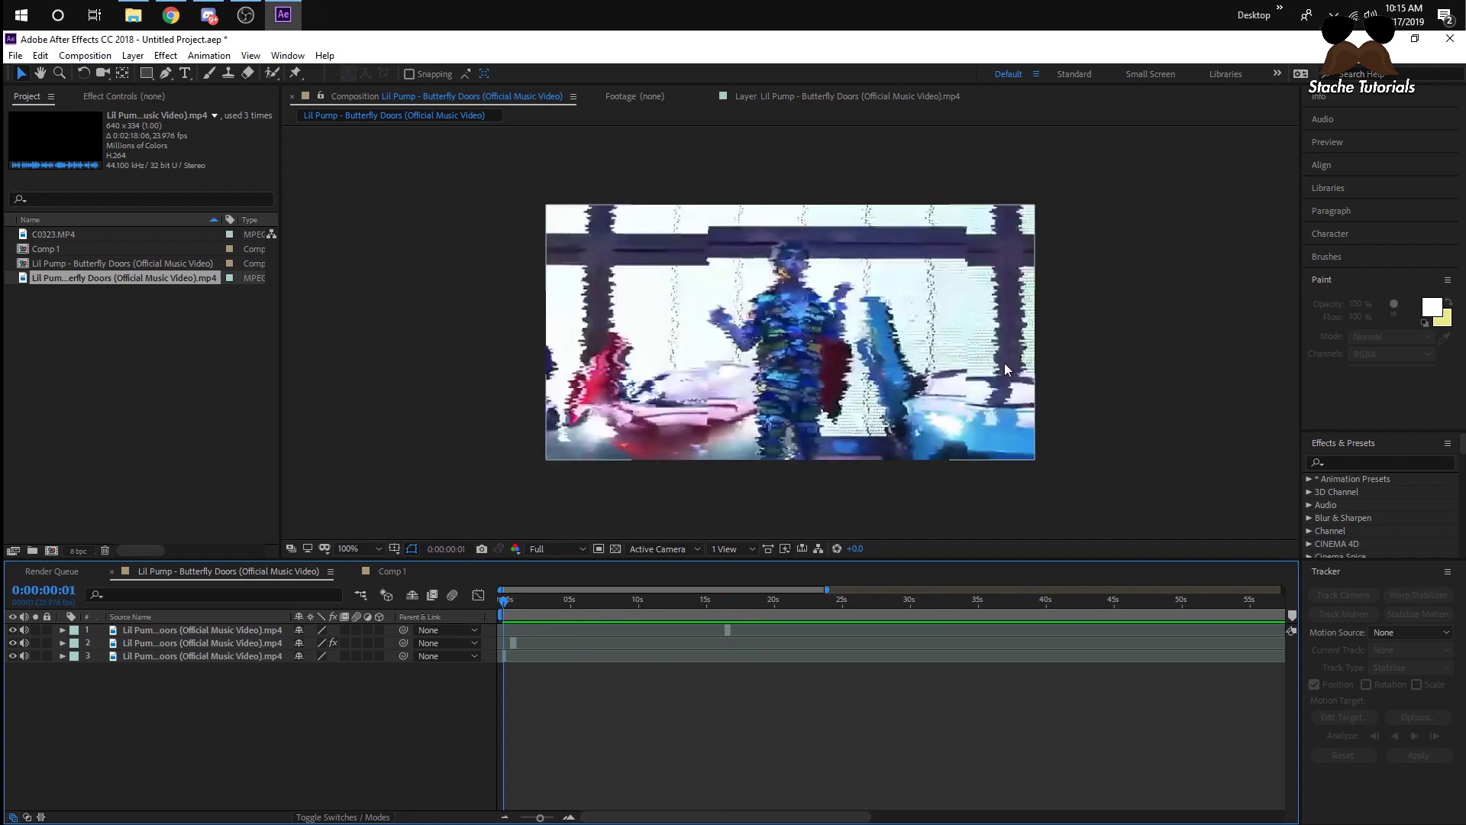
{"action": "left_click", "coordinate": [570, 817]}
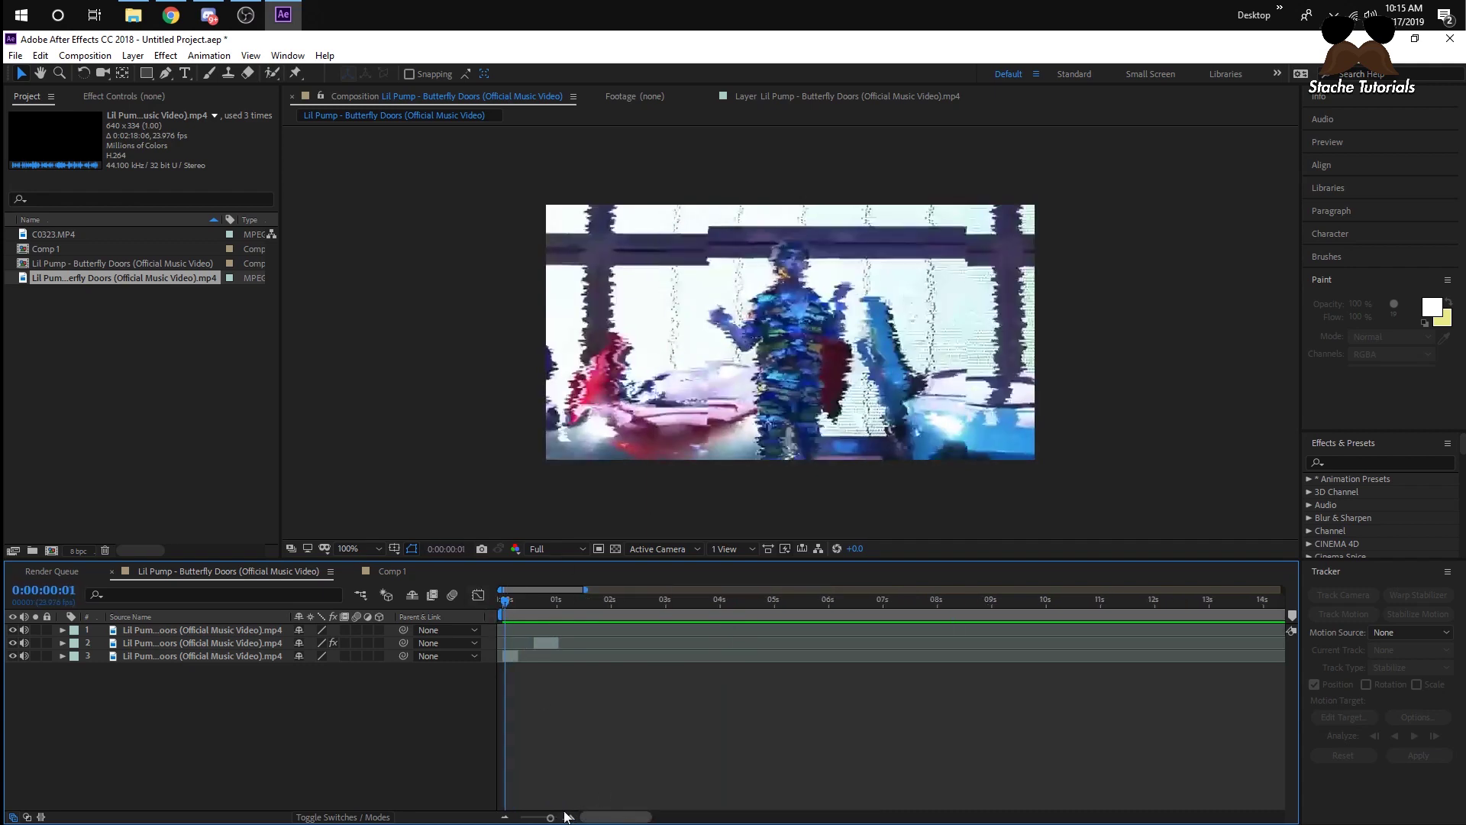
{"action": "left_click_drag", "start_coordinate": [504, 605], "coordinate": [506, 609]}
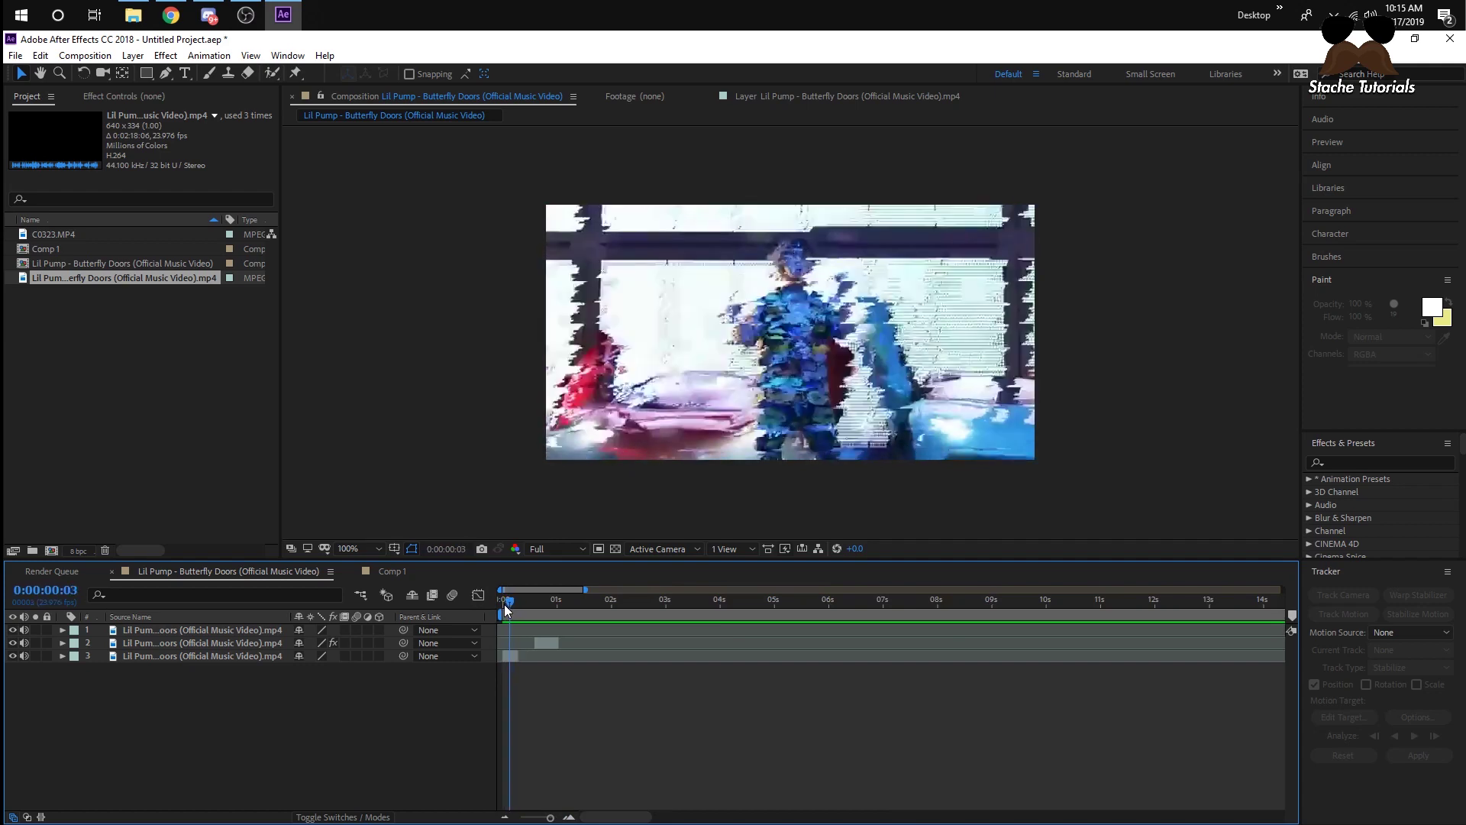
Step: Switch to Comp 1 and add a black solid layer above the C0323.MP4 clip
{"action": "left_click", "coordinate": [389, 571]}
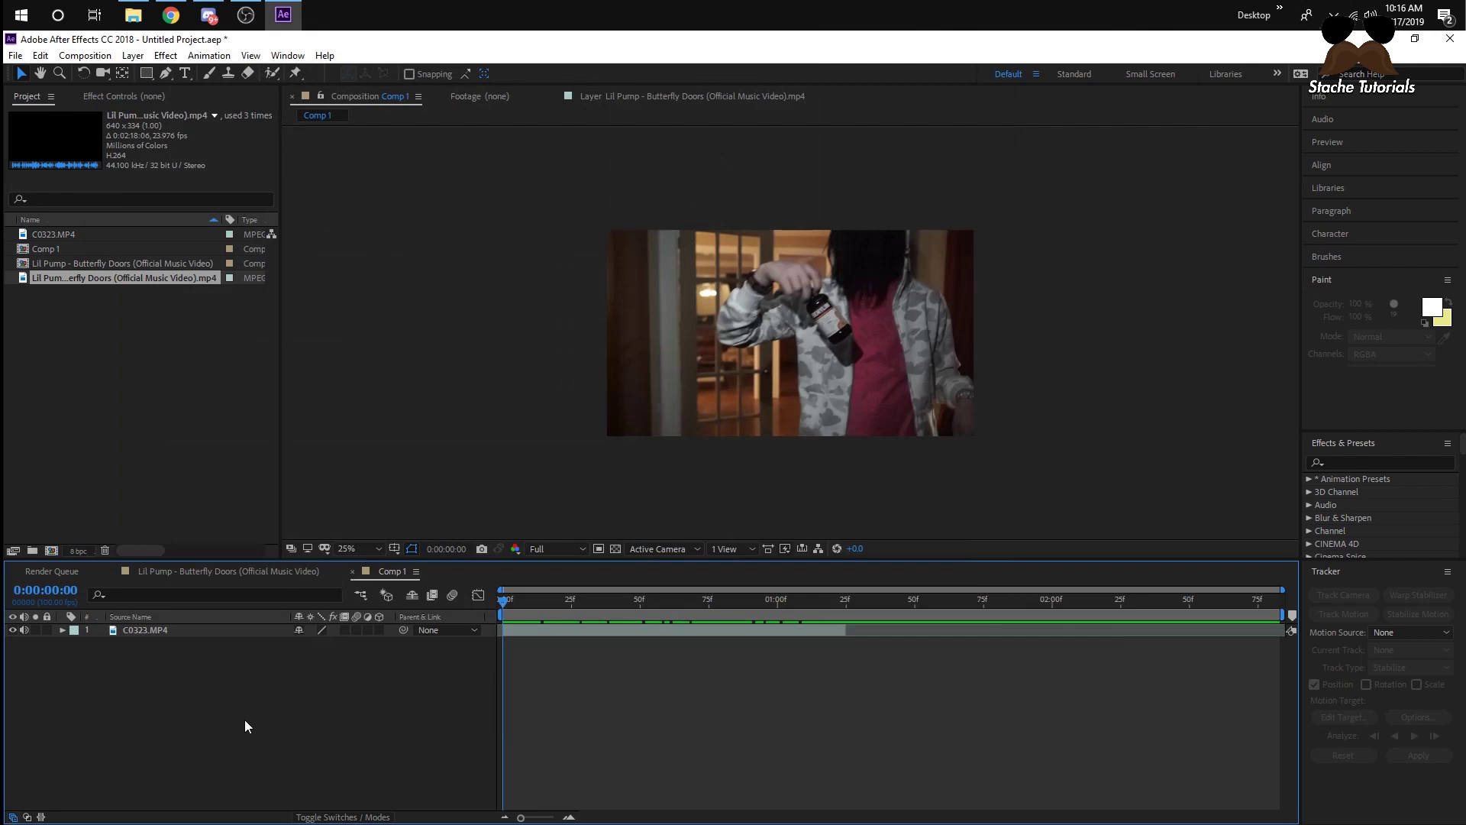
{"action": "left_click_drag", "start_coordinate": [505, 600], "coordinate": [563, 600]}
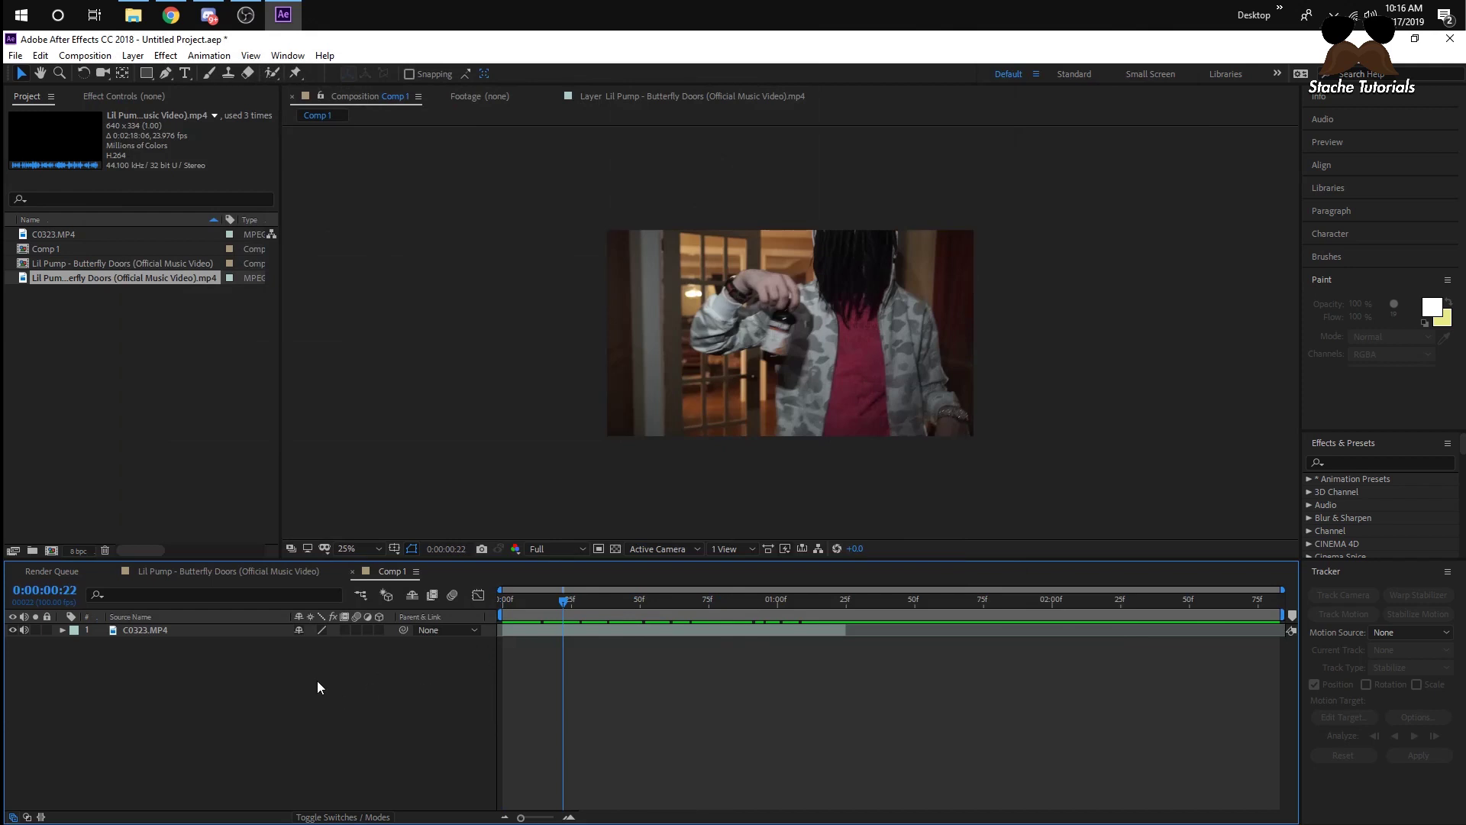
{"action": "right_click", "coordinate": [254, 670]}
{"action": "mouse_move", "coordinate": [267, 501]}
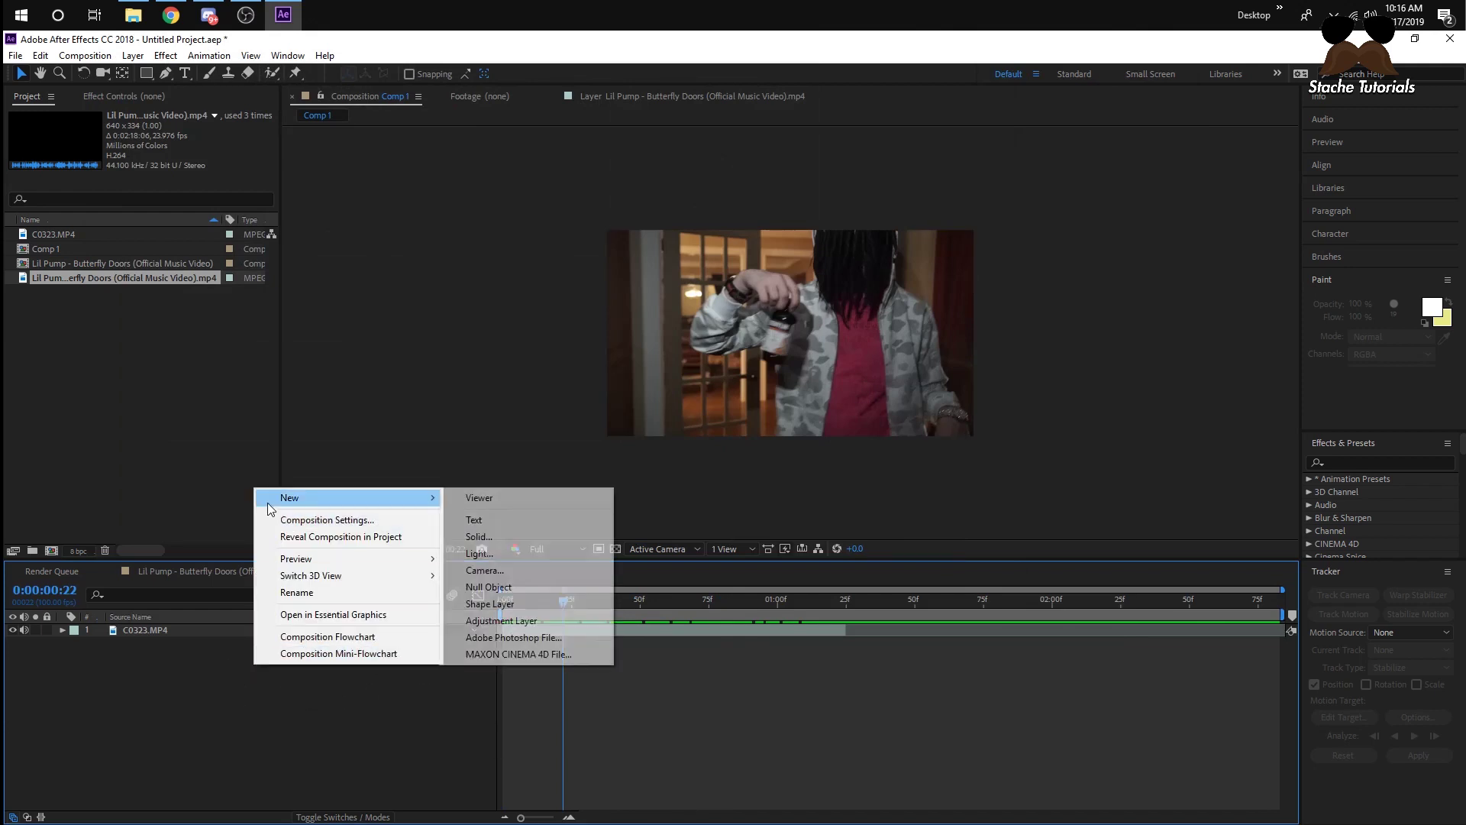
{"action": "left_click", "coordinate": [501, 541]}
{"action": "left_click", "coordinate": [246, 411]}
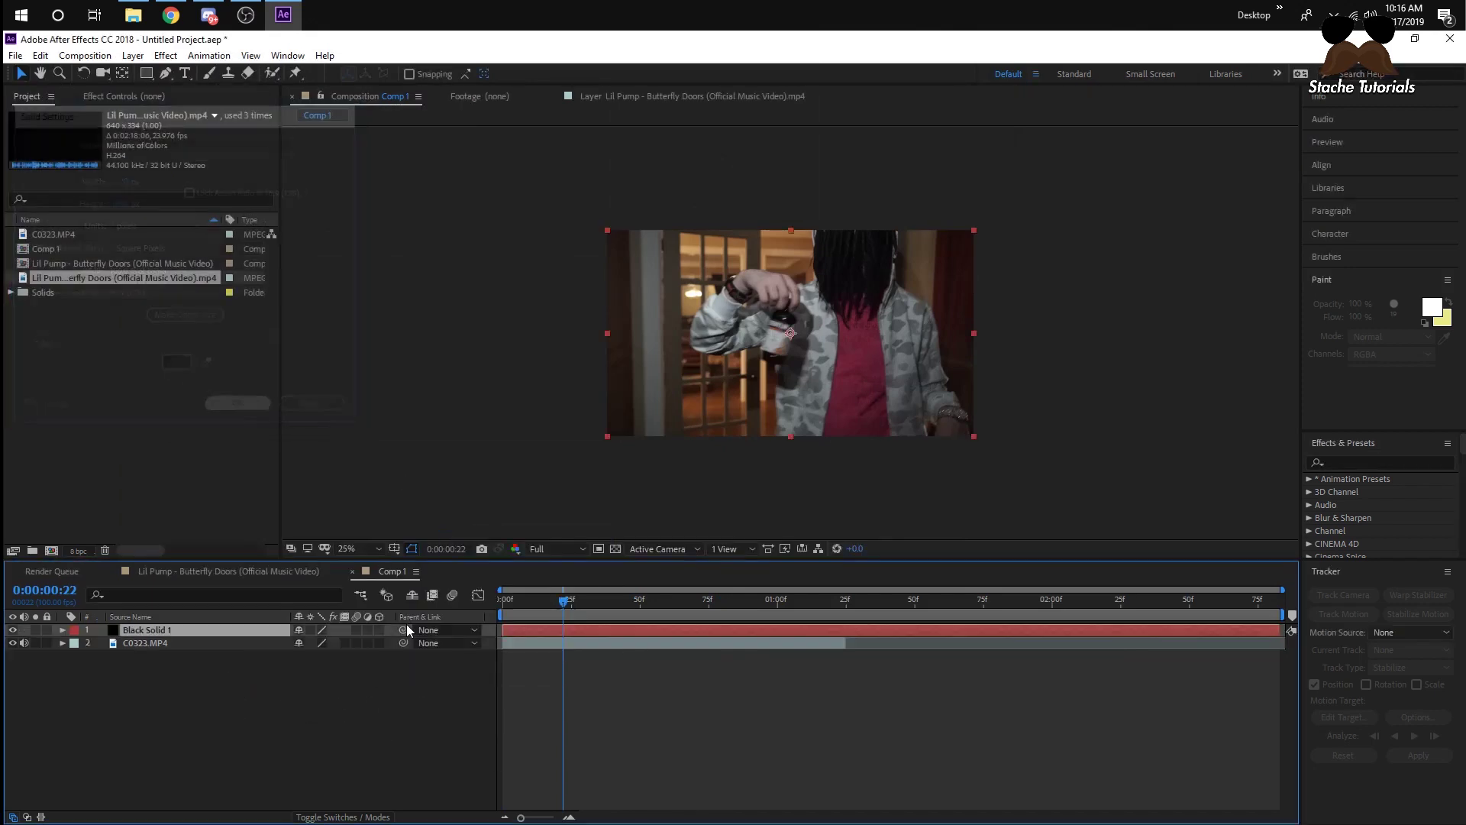
Step: Search the effects for "fractal" and apply Fractal Noise to the black solid layer
{"action": "left_click", "coordinate": [1350, 463]}
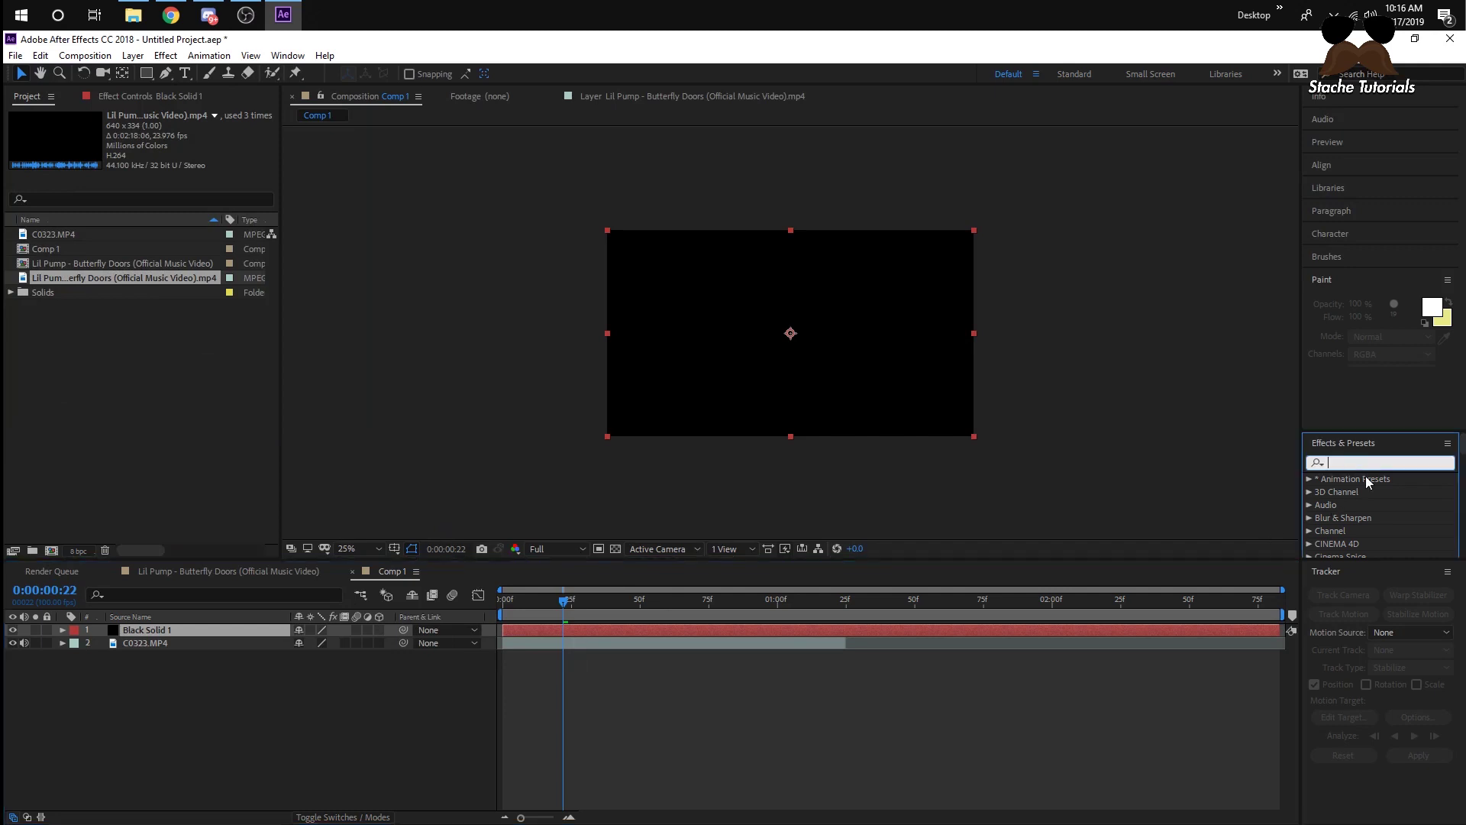
{"action": "type", "text": "fractal"}
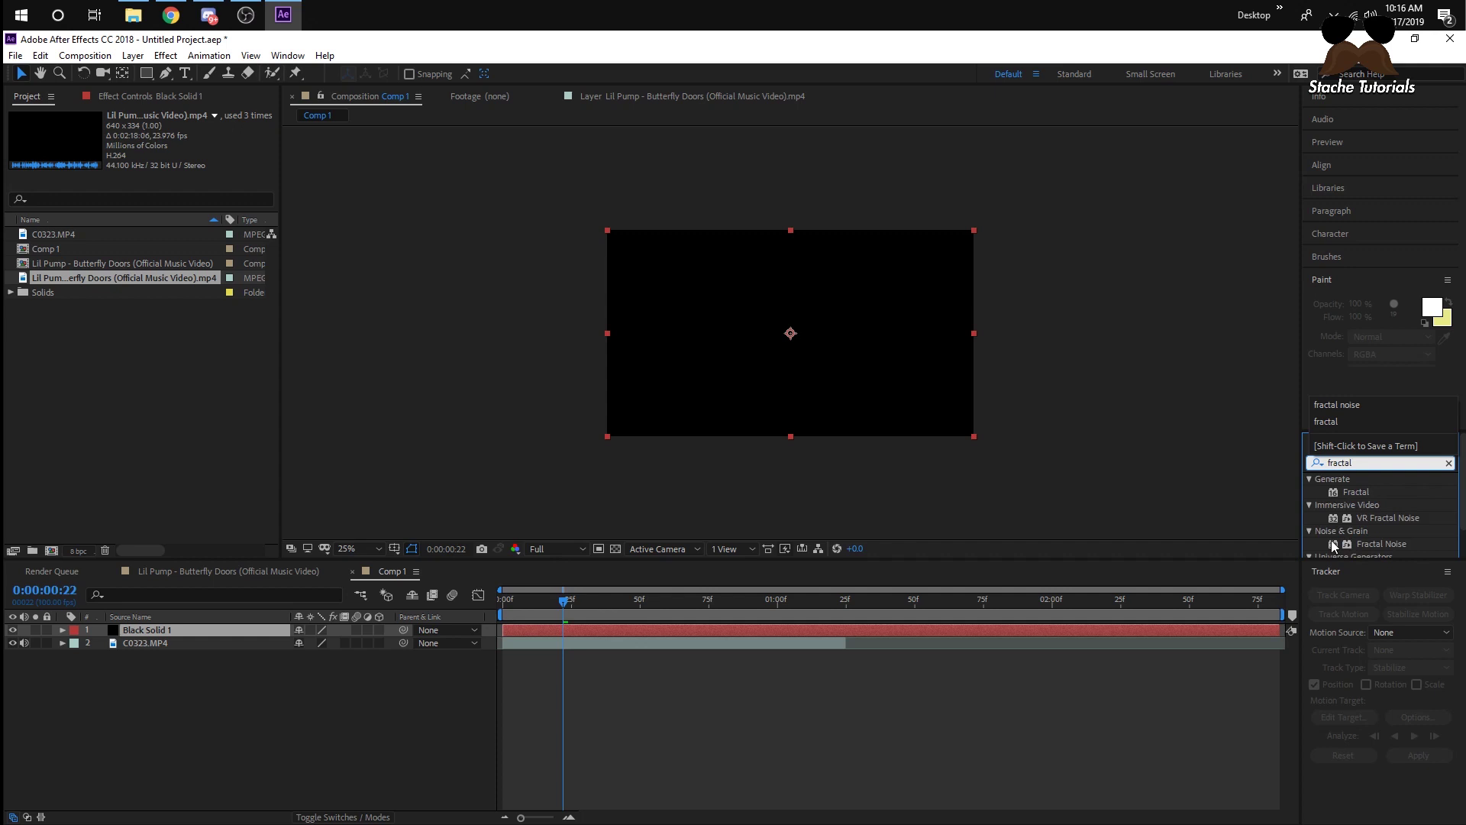
{"action": "left_click", "coordinate": [1332, 545]}
{"action": "left_click_drag", "start_coordinate": [1382, 533], "coordinate": [710, 633]}
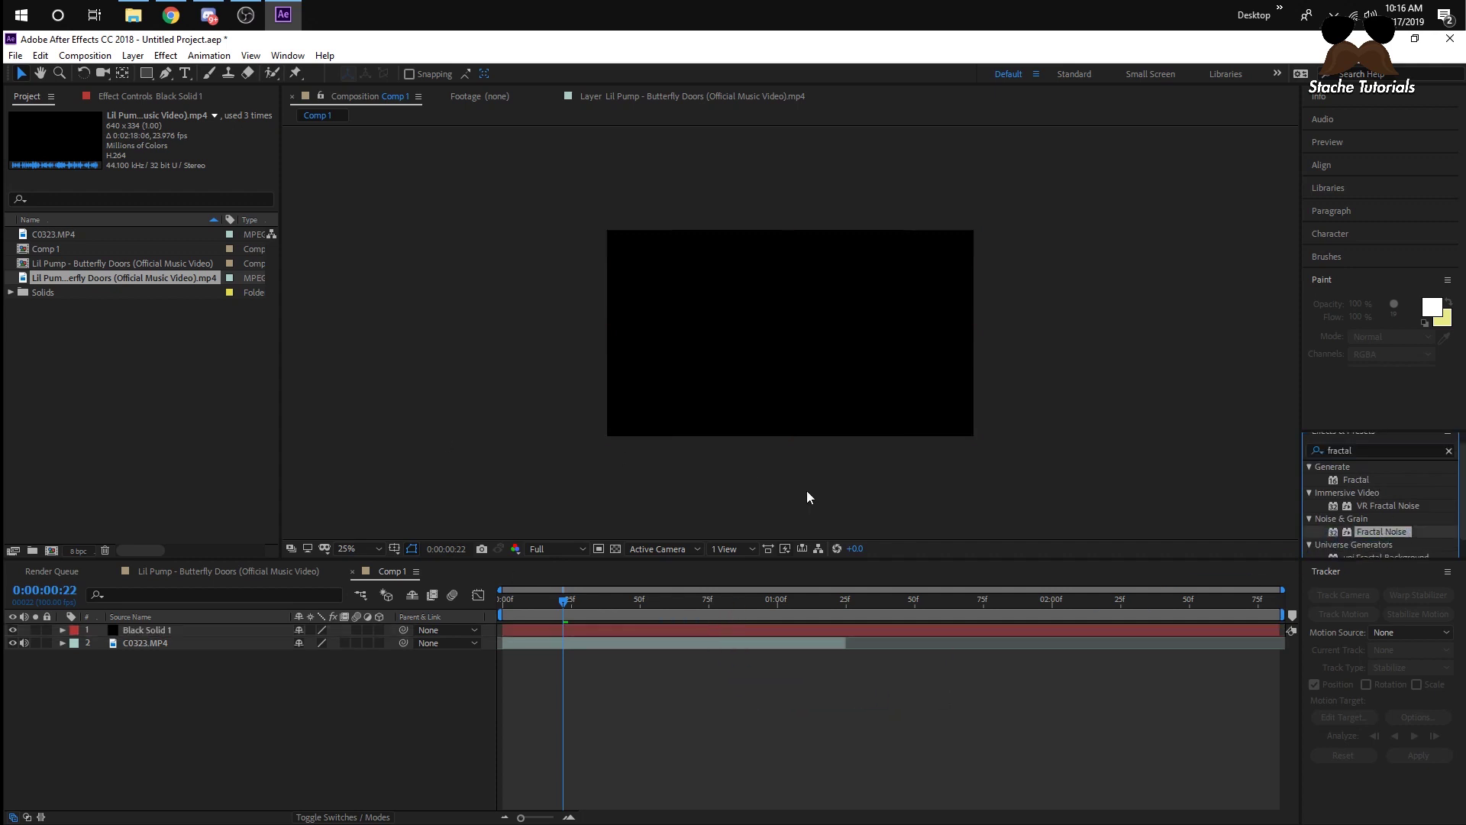
{"action": "left_click_drag", "start_coordinate": [1377, 534], "coordinate": [638, 631]}
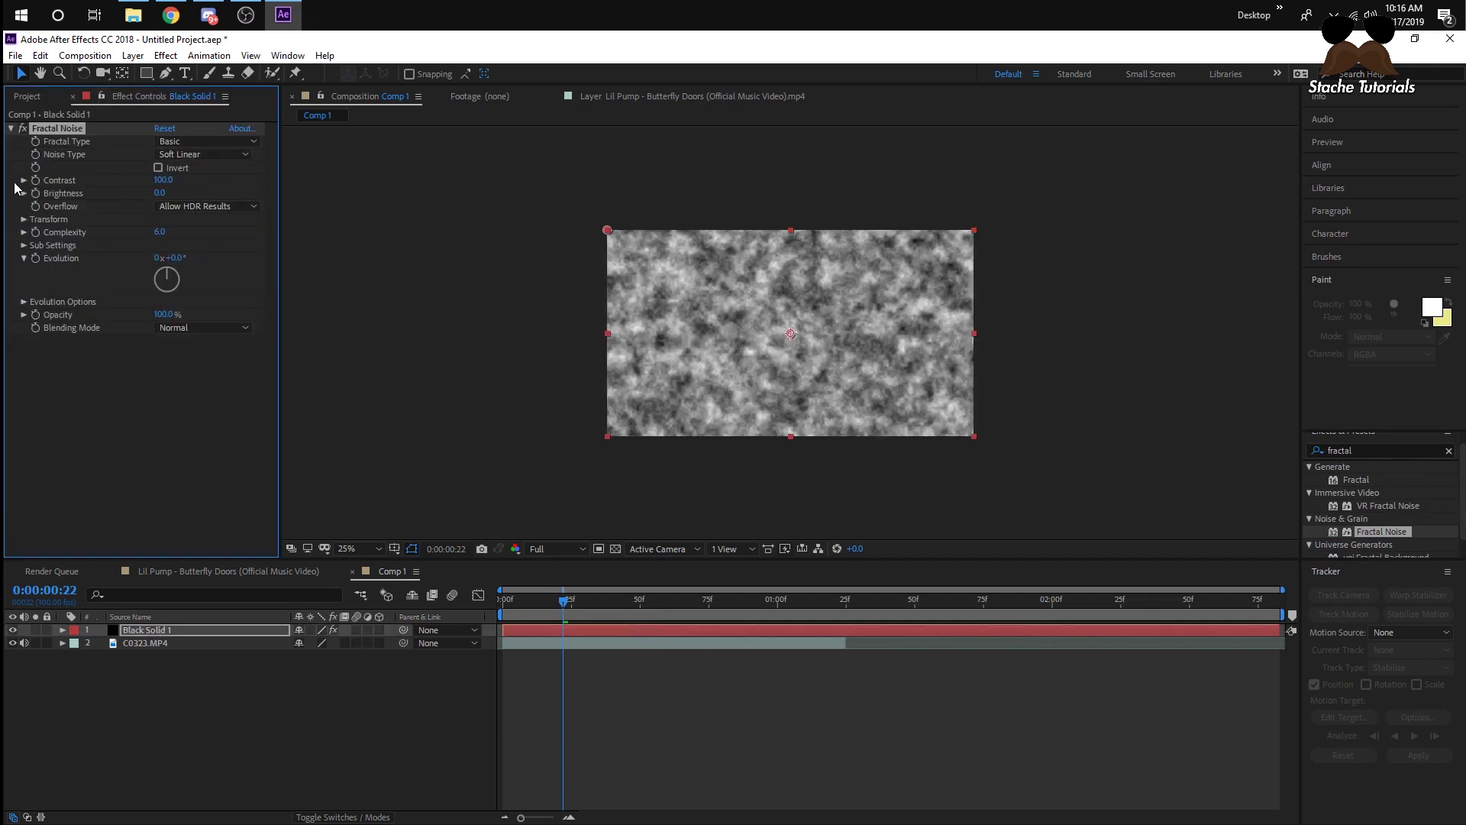
Step: Set the Fractal Noise contrast to 409 and, with uniform scaling off, its scale width to 904 and scale height to 13
{"action": "left_click", "coordinate": [23, 220]}
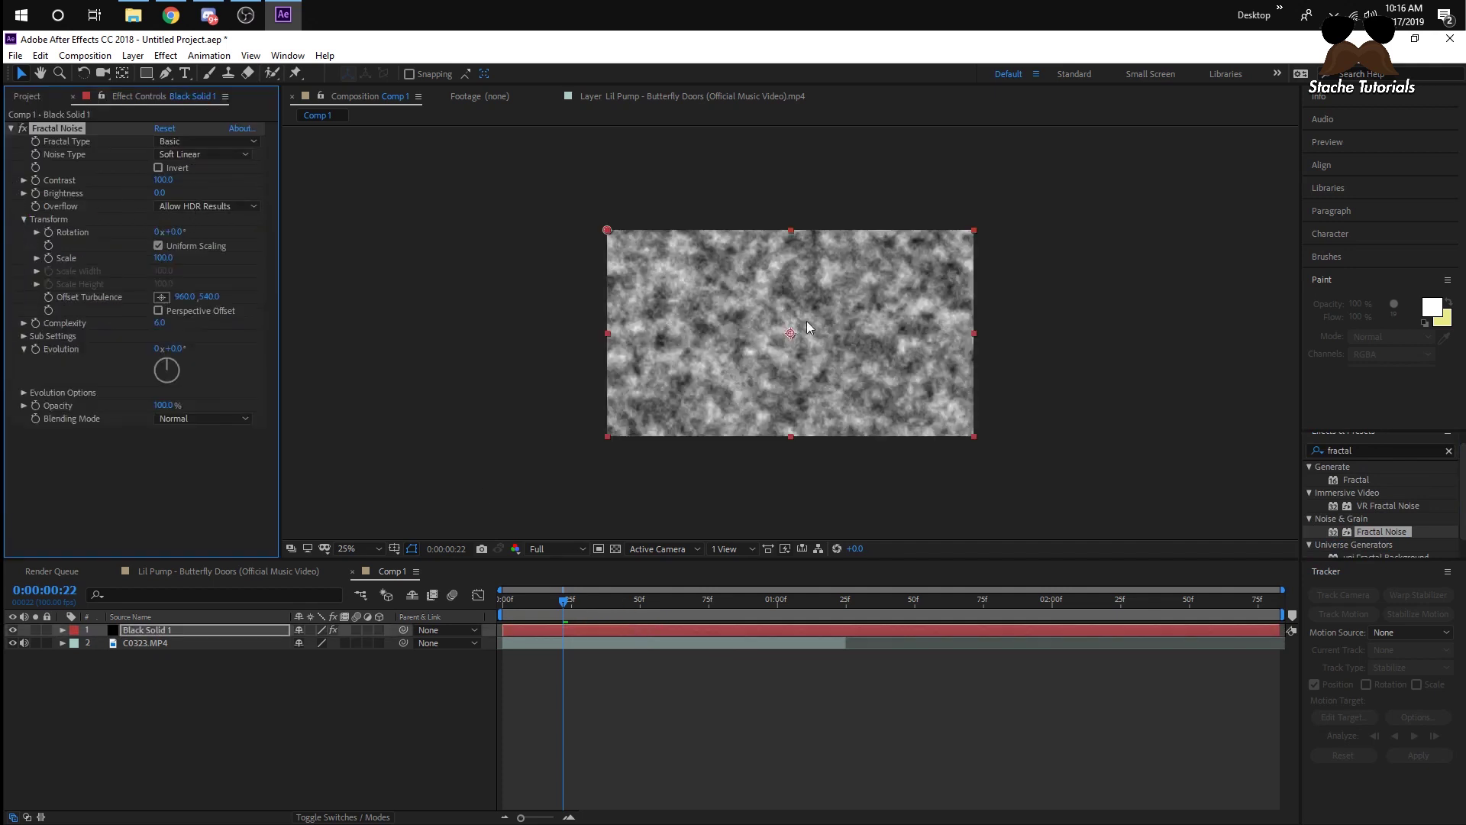
{"action": "left_click_drag", "start_coordinate": [163, 180], "coordinate": [441, 206]}
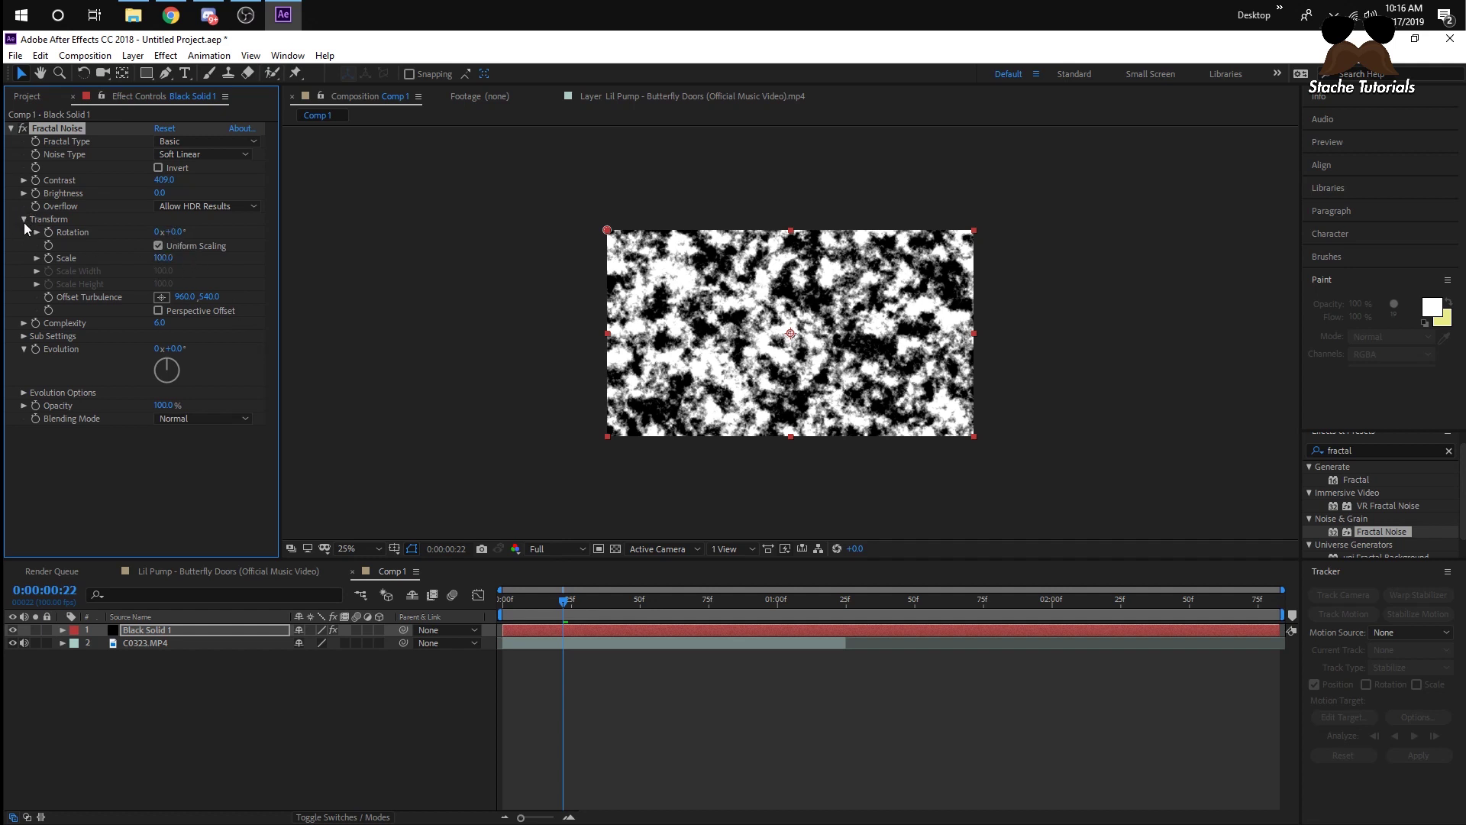
{"action": "left_click", "coordinate": [35, 258]}
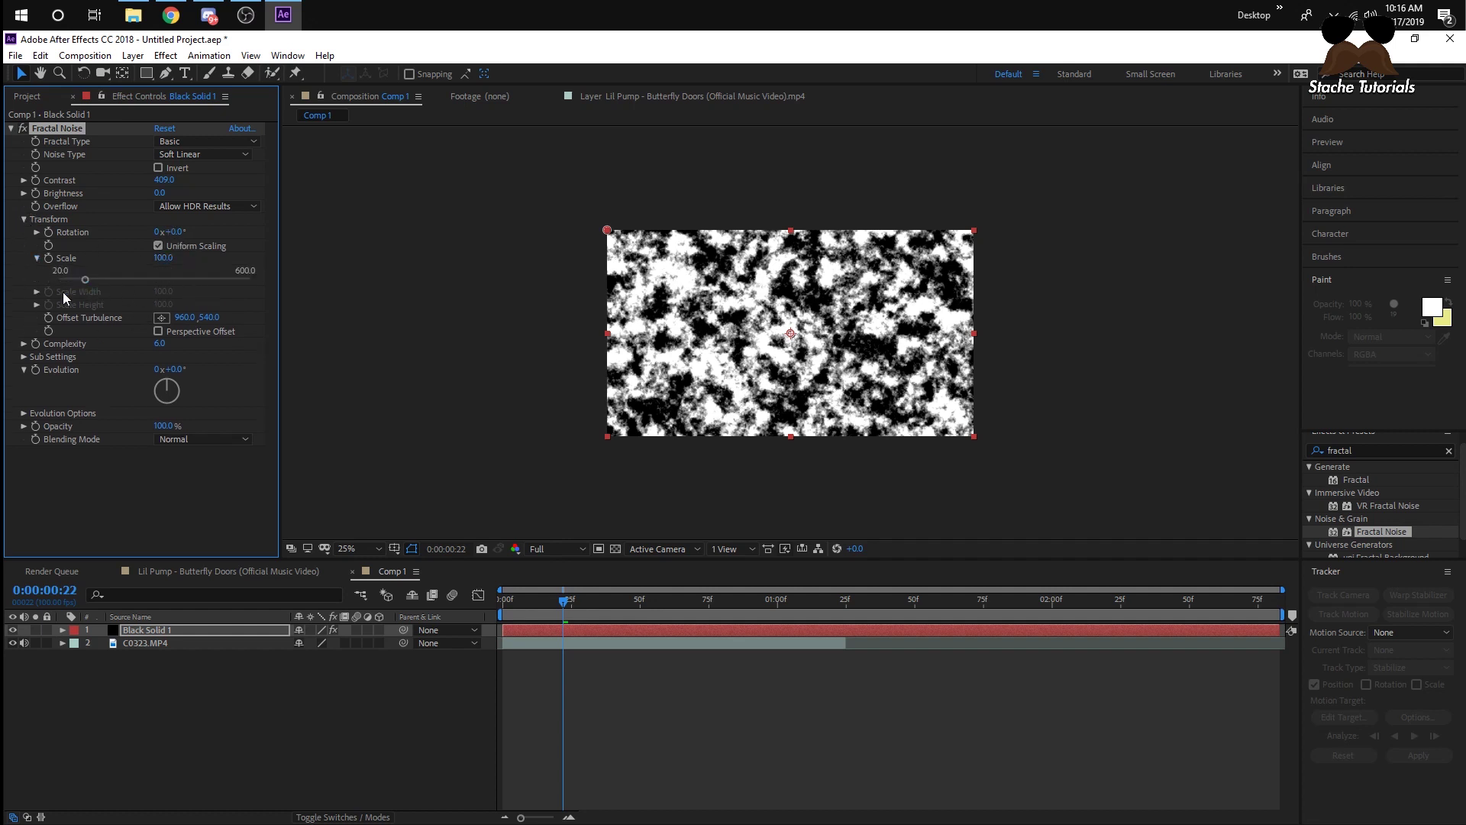
{"action": "left_click", "coordinate": [36, 258]}
{"action": "left_click", "coordinate": [156, 246]}
{"action": "left_click_drag", "start_coordinate": [163, 271], "coordinate": [672, 309]}
{"action": "left_click_drag", "start_coordinate": [162, 283], "coordinate": [42, 289]}
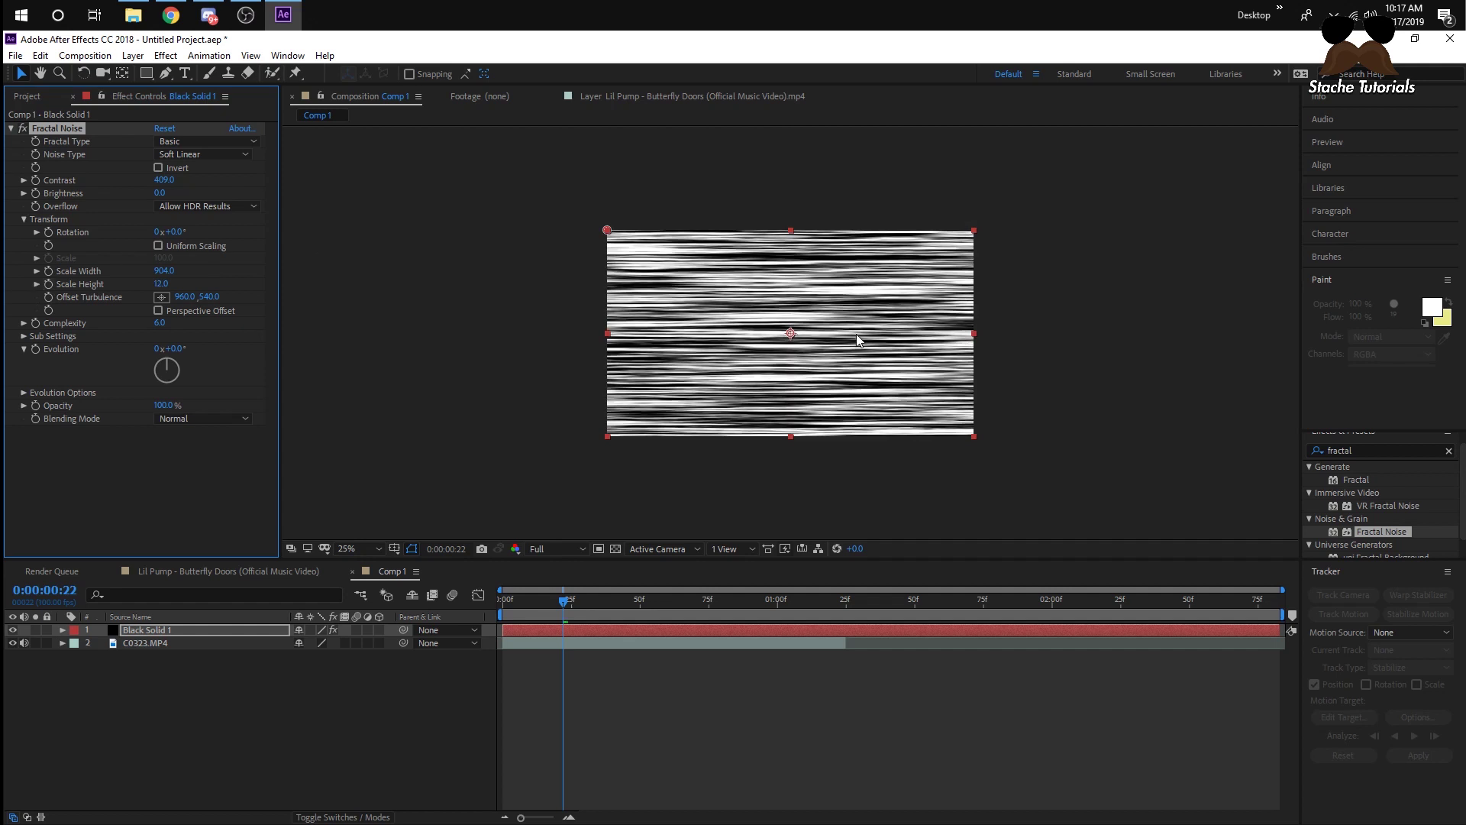
{"action": "mouse_move", "coordinate": [165, 284]}
{"action": "left_mouse_down"}
{"action": "mouse_move", "coordinate": [4, 299]}
{"action": "mouse_move", "coordinate": [66, 297]}
{"action": "mouse_move", "coordinate": [17, 304]}
{"action": "left_mouse_up"}
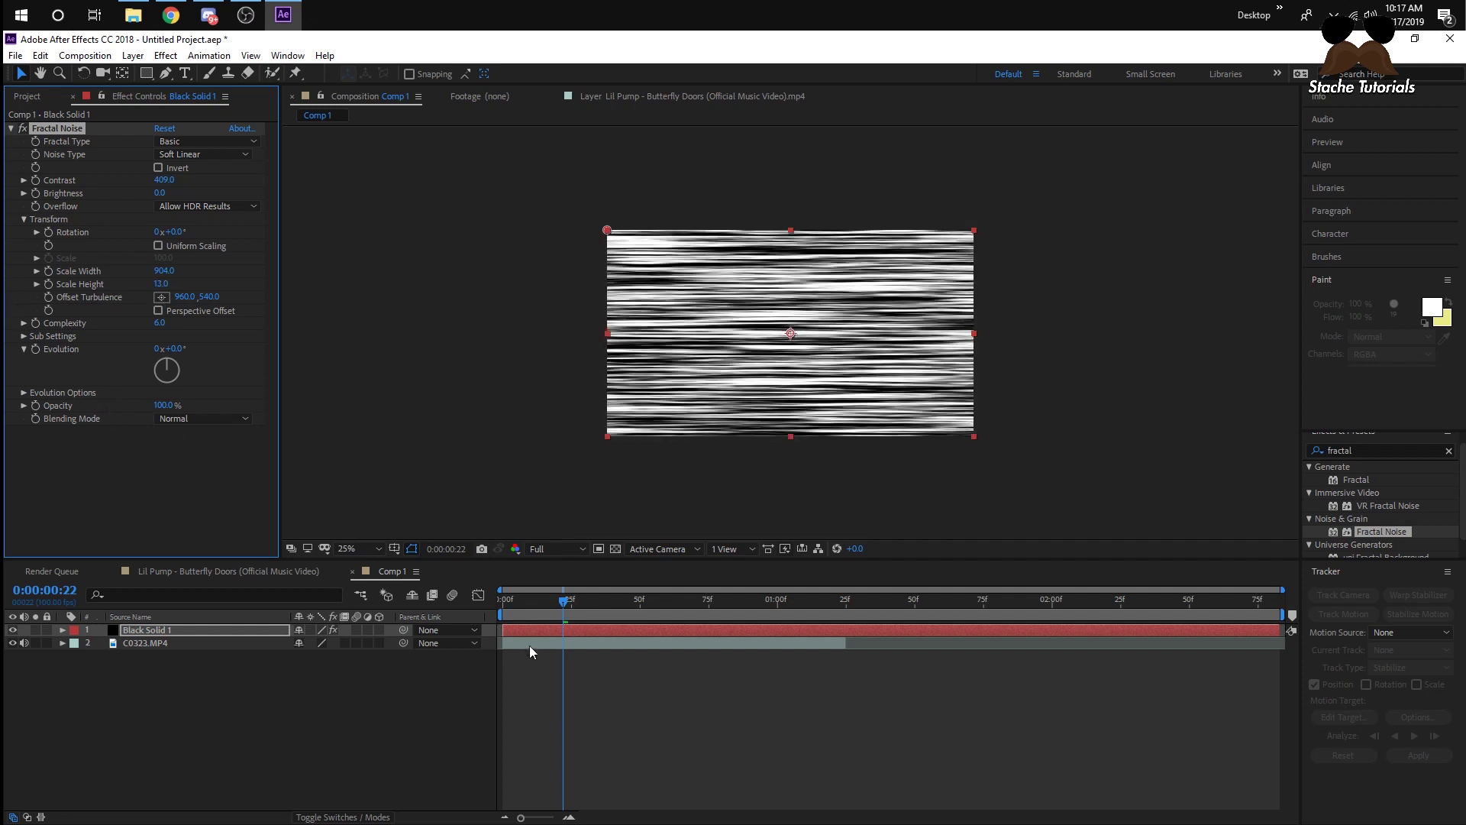
Step: Preview the noise in the timeline and set the Fractal Noise Evolution to 2x+0.0°
{"action": "left_click", "coordinate": [566, 603]}
{"action": "key", "text": "space"}
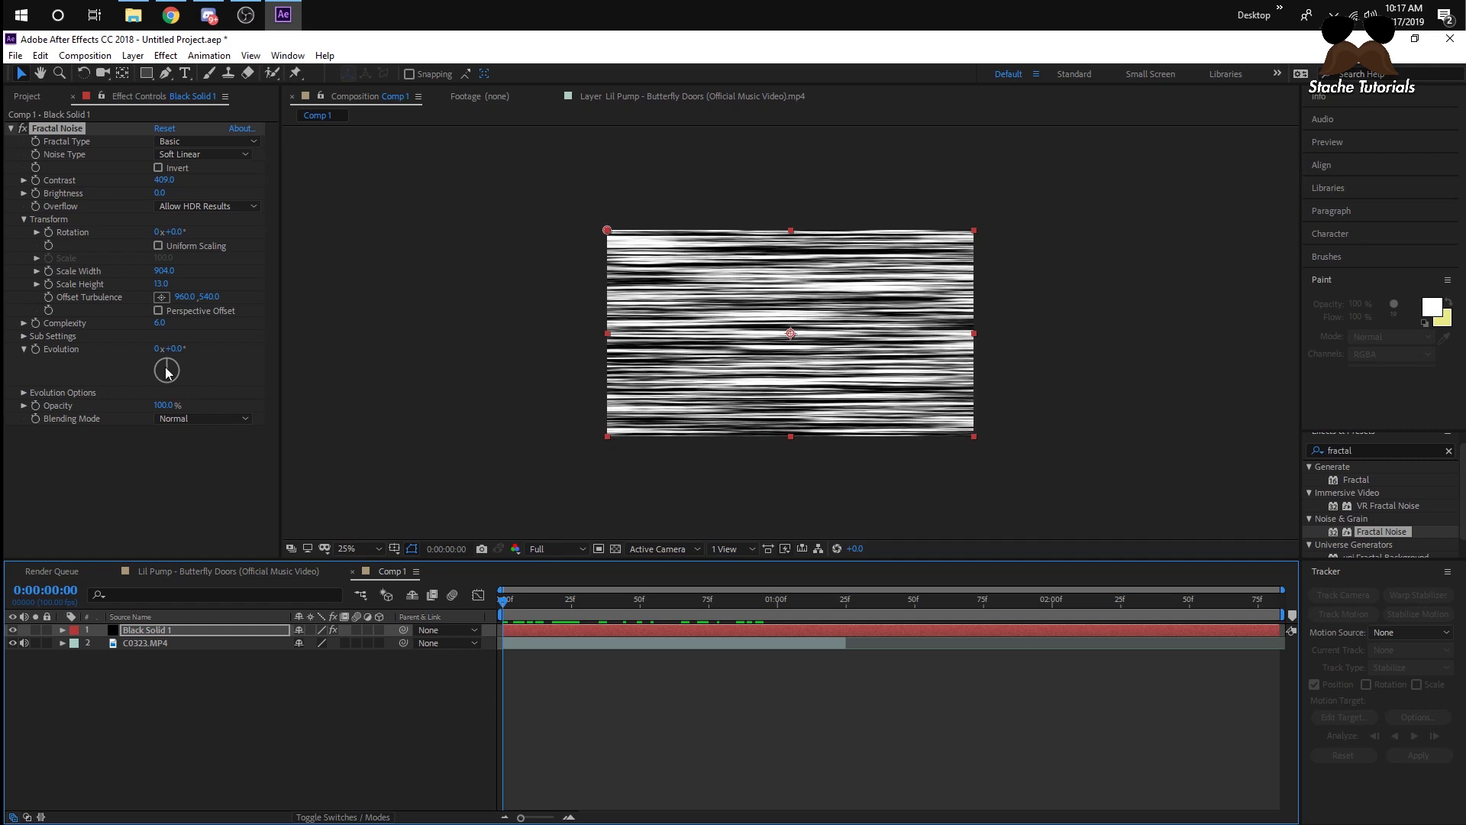
{"action": "mouse_move", "coordinate": [169, 369]}
{"action": "left_mouse_down"}
{"action": "mouse_move", "coordinate": [191, 370]}
{"action": "mouse_move", "coordinate": [192, 386]}
{"action": "mouse_move", "coordinate": [135, 390]}
{"action": "mouse_move", "coordinate": [143, 346]}
{"action": "mouse_move", "coordinate": [203, 377]}
{"action": "mouse_move", "coordinate": [145, 397]}
{"action": "mouse_move", "coordinate": [177, 346]}
{"action": "mouse_move", "coordinate": [136, 397]}
{"action": "mouse_move", "coordinate": [169, 353]}
{"action": "left_mouse_up"}
{"action": "left_click", "coordinate": [178, 347]}
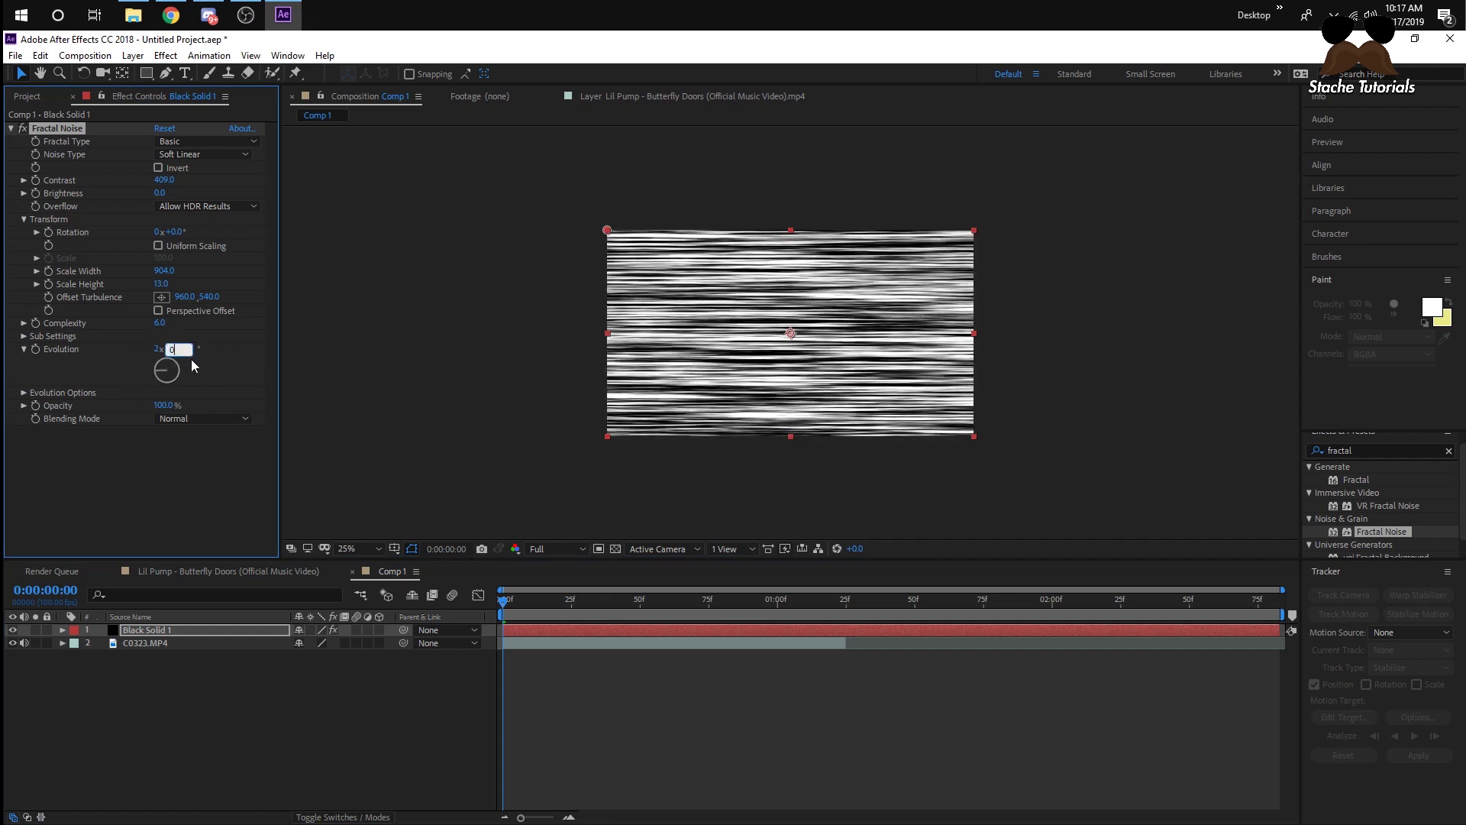
{"action": "type", "text": "0"}
{"action": "key", "text": "Return"}
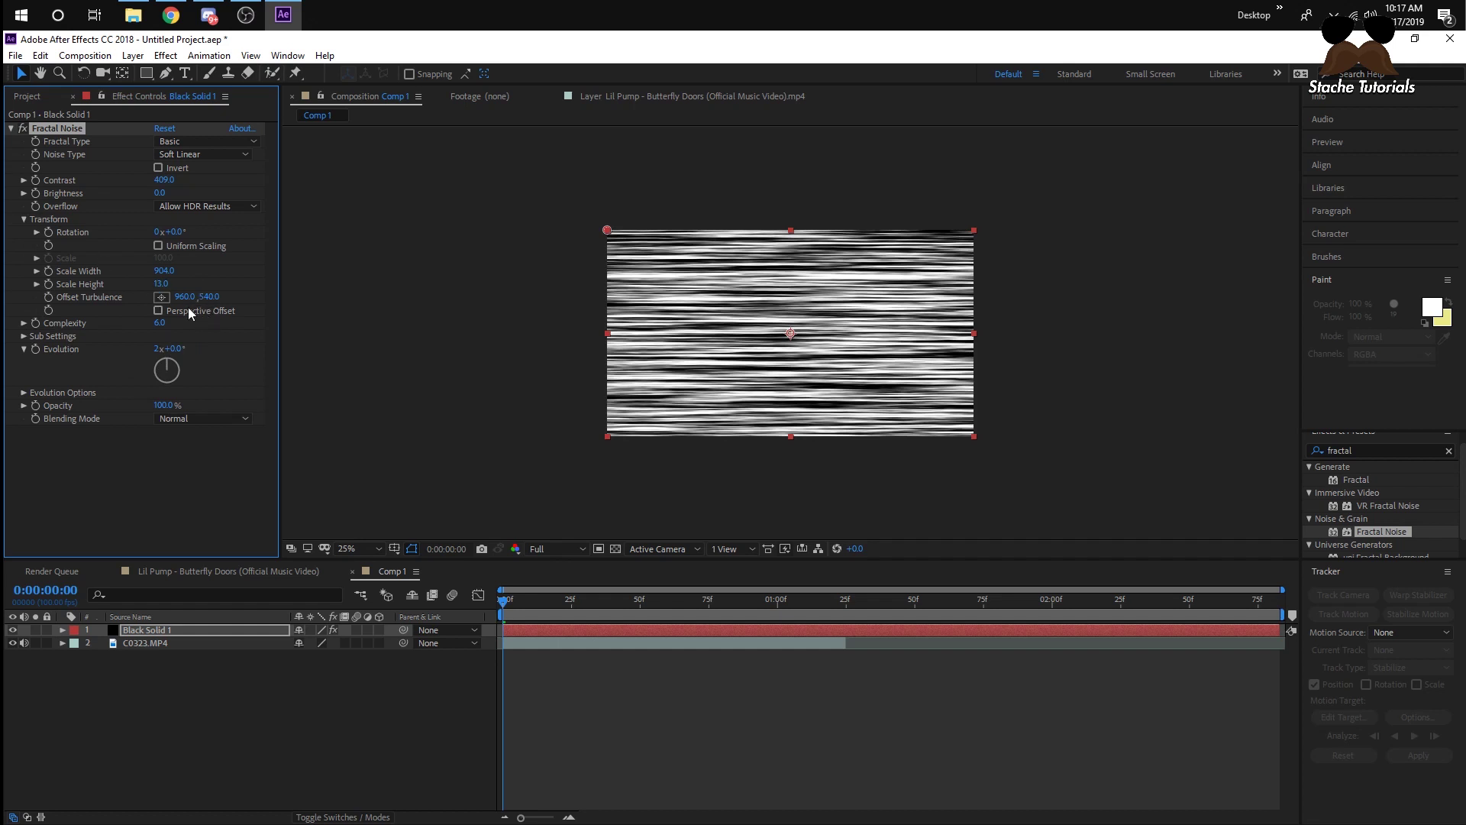
Step: Set Offset Turbulence to 976, 686 and turn on its keyframing at 0:00:00:00
{"action": "left_click_drag", "start_coordinate": [208, 297], "coordinate": [292, 310]}
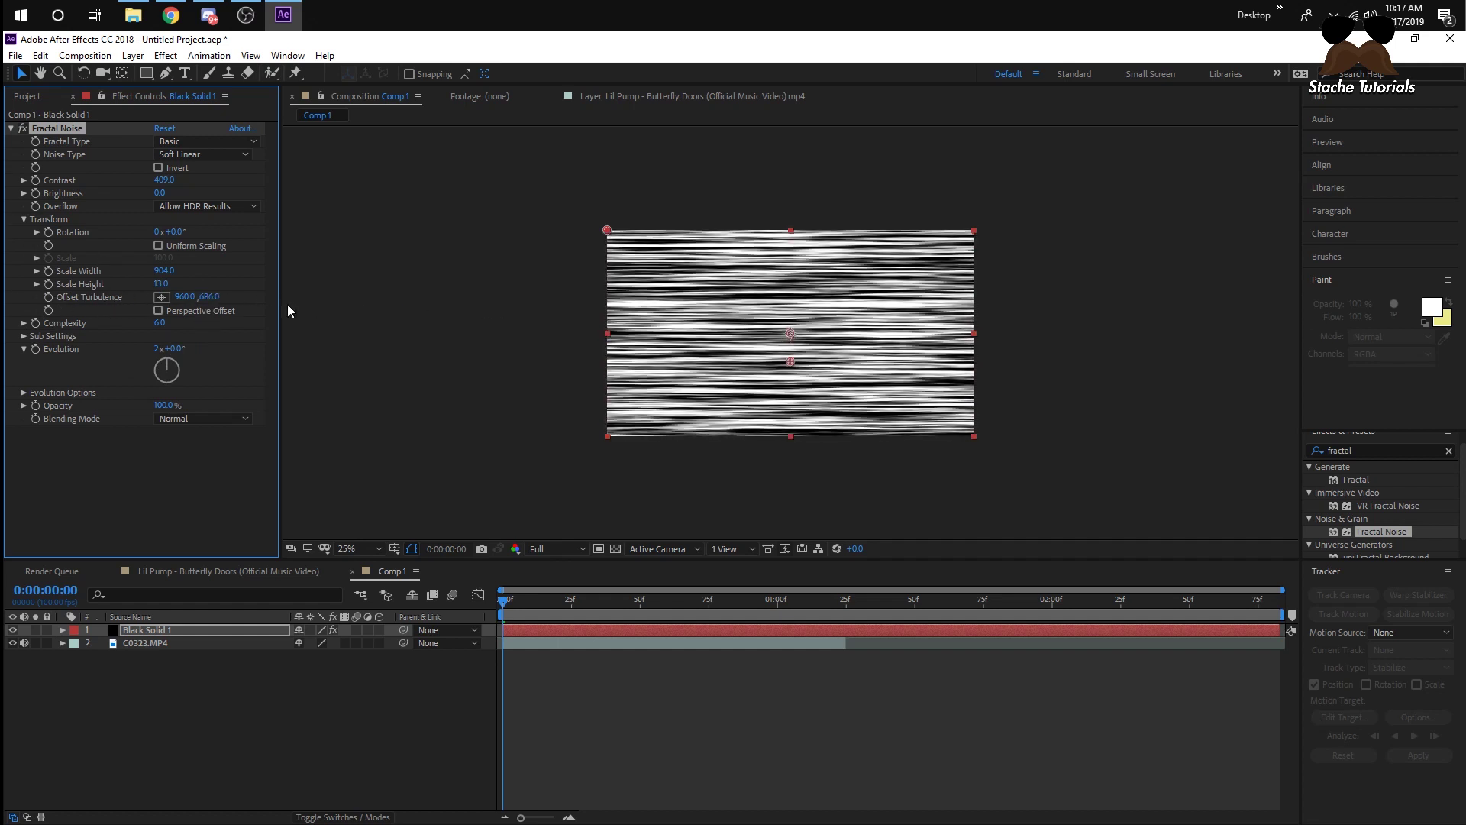
{"action": "left_click_drag", "start_coordinate": [191, 297], "coordinate": [200, 298]}
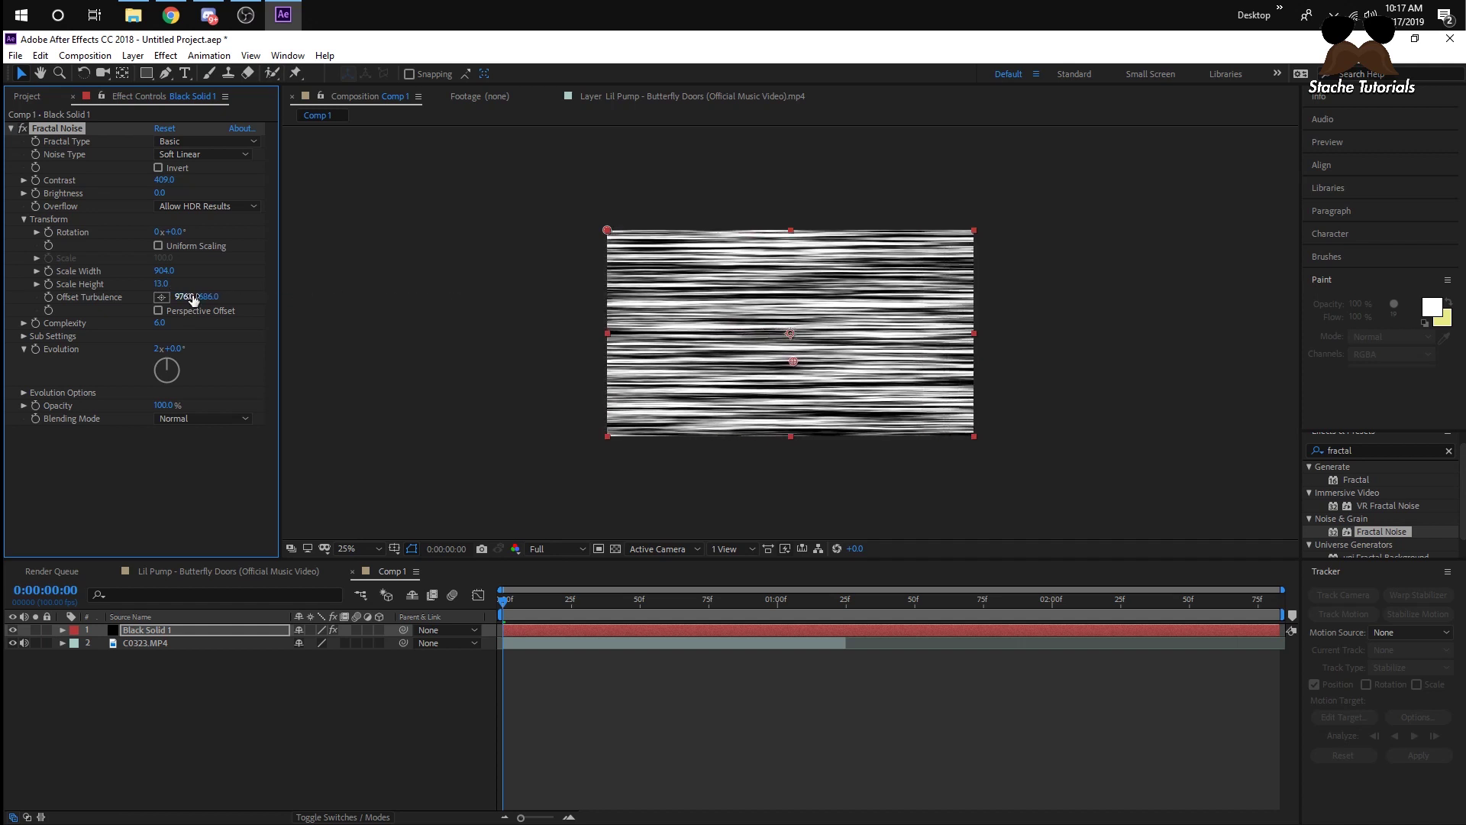
{"action": "left_click", "coordinate": [534, 651]}
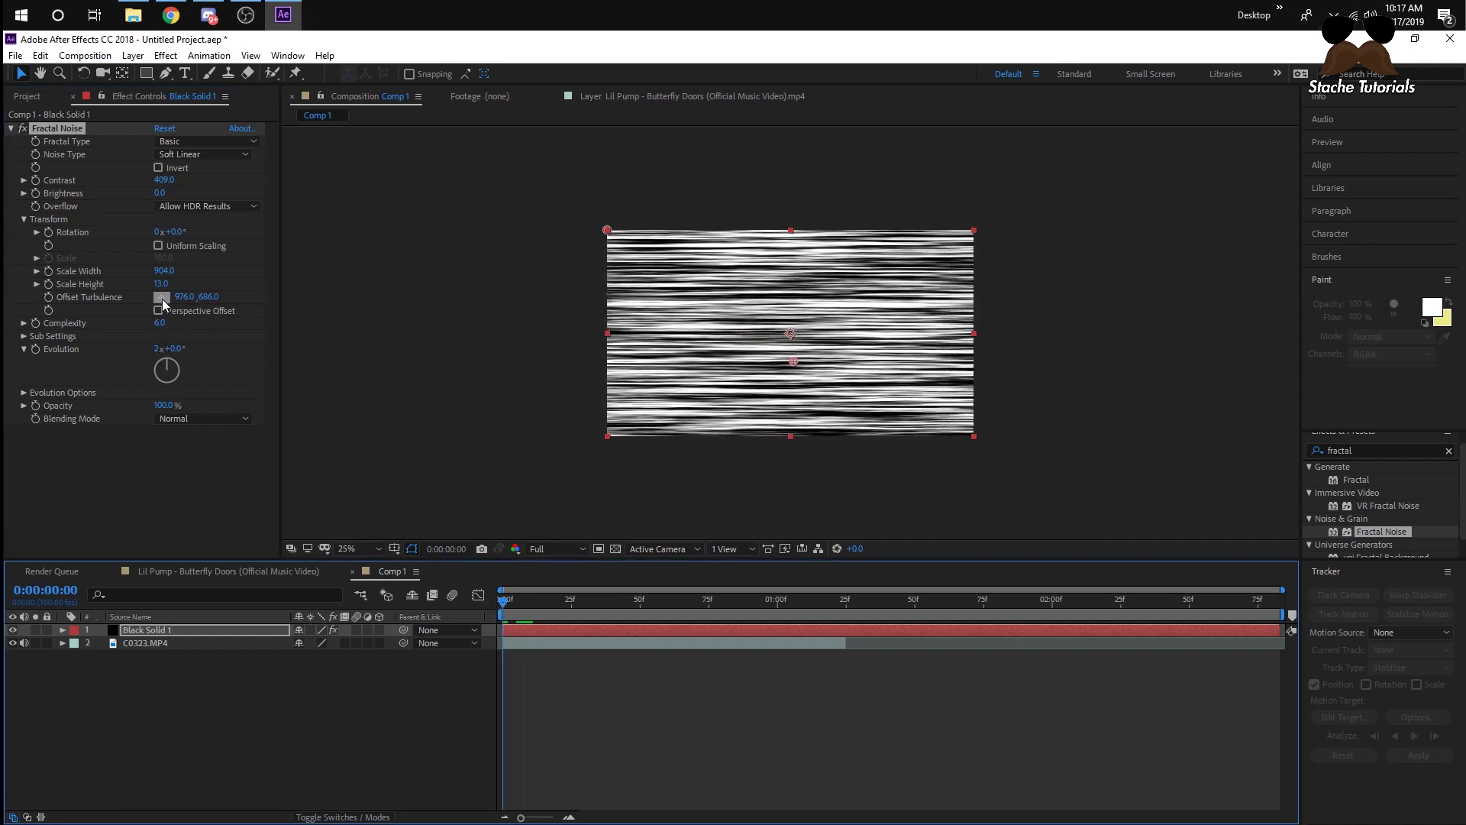
{"action": "left_click", "coordinate": [48, 297]}
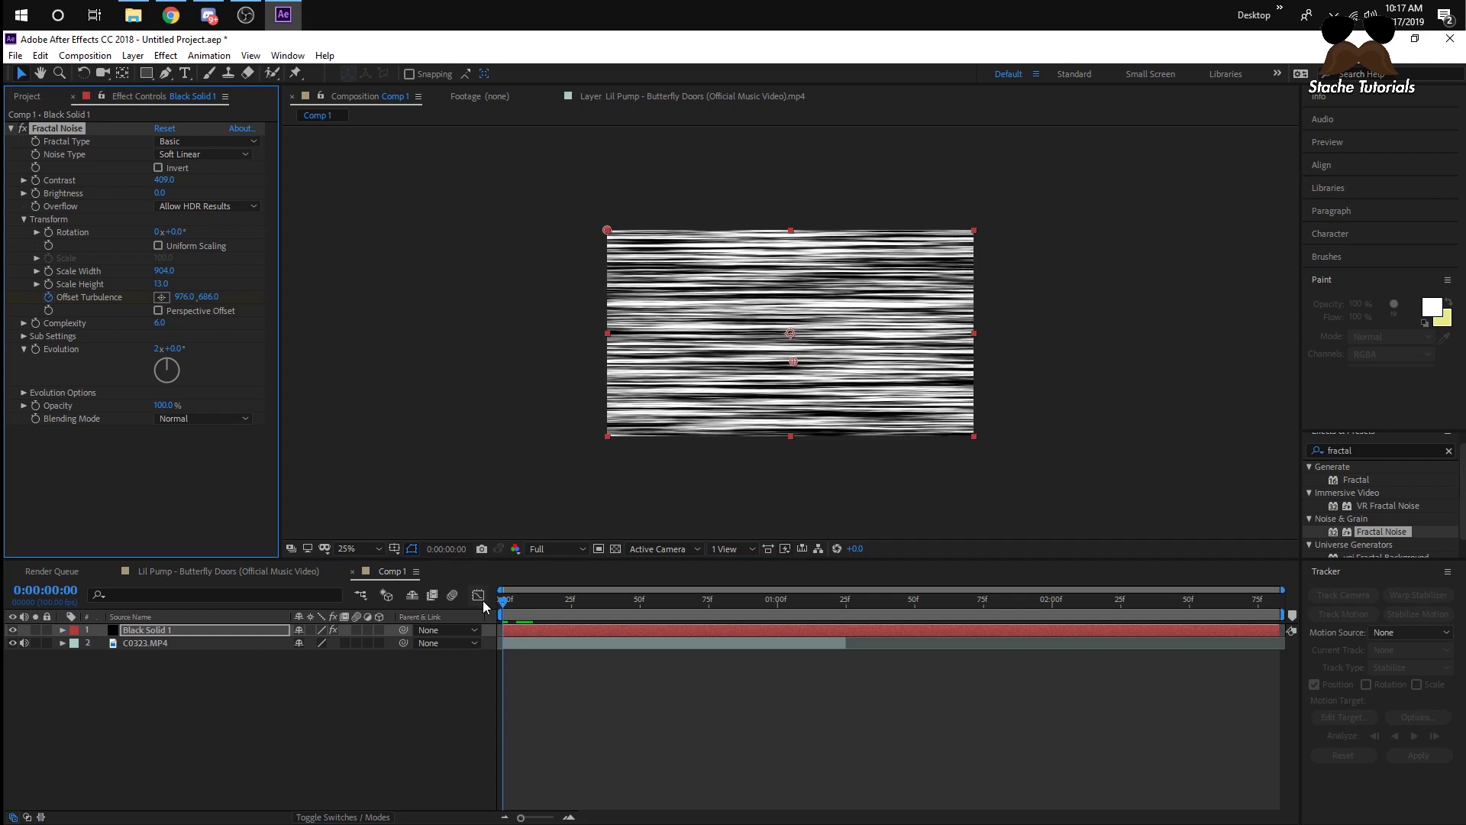
Step: Keyframe Offset Turbulence at 1067, 4170 at 0:00:01:25, where the clip ends, and preview the moving noise from the start
{"action": "left_click_drag", "start_coordinate": [539, 601], "coordinate": [846, 601]}
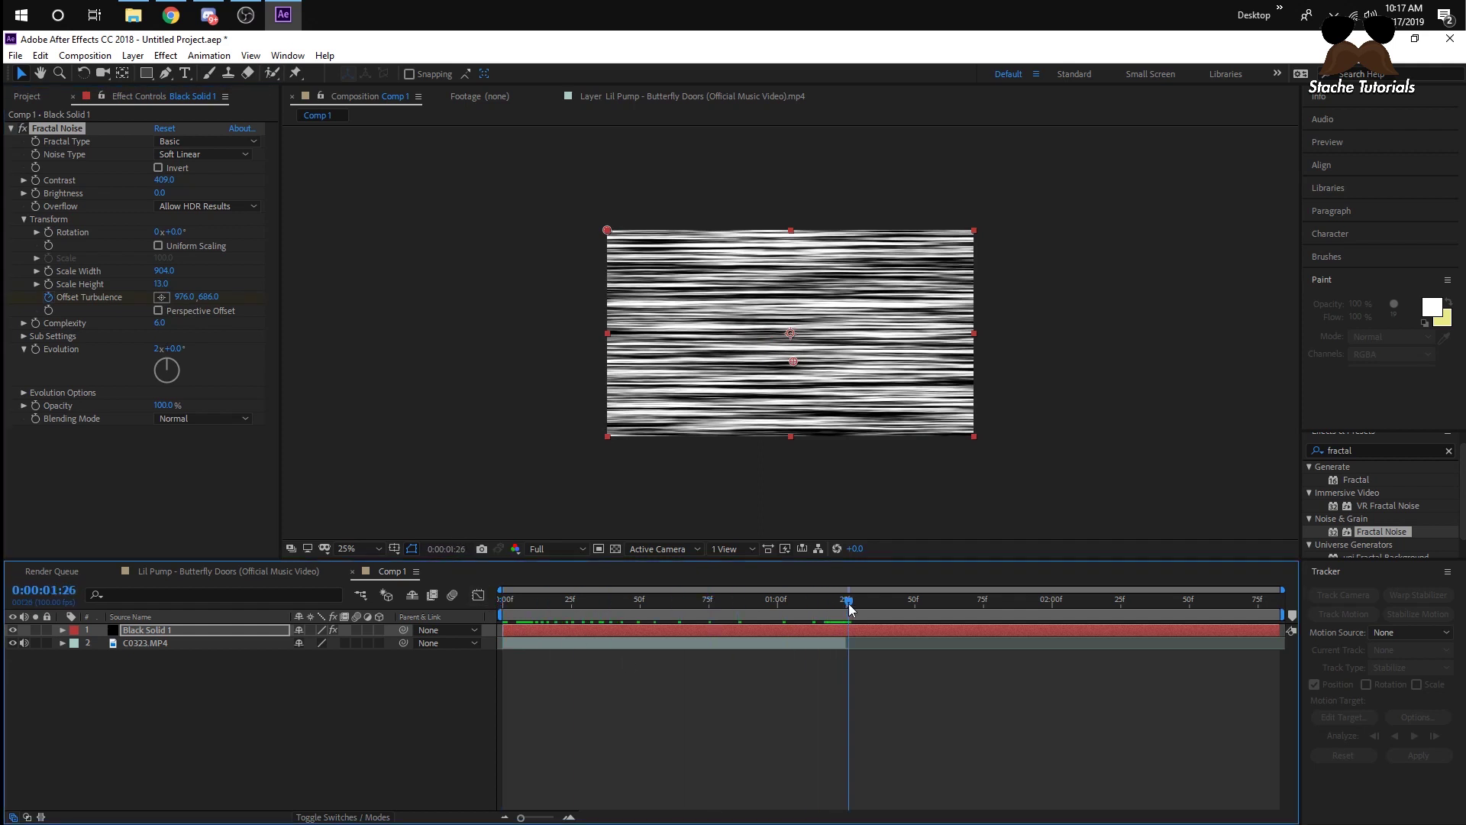
{"action": "left_click_drag", "start_coordinate": [209, 296], "coordinate": [296, 314]}
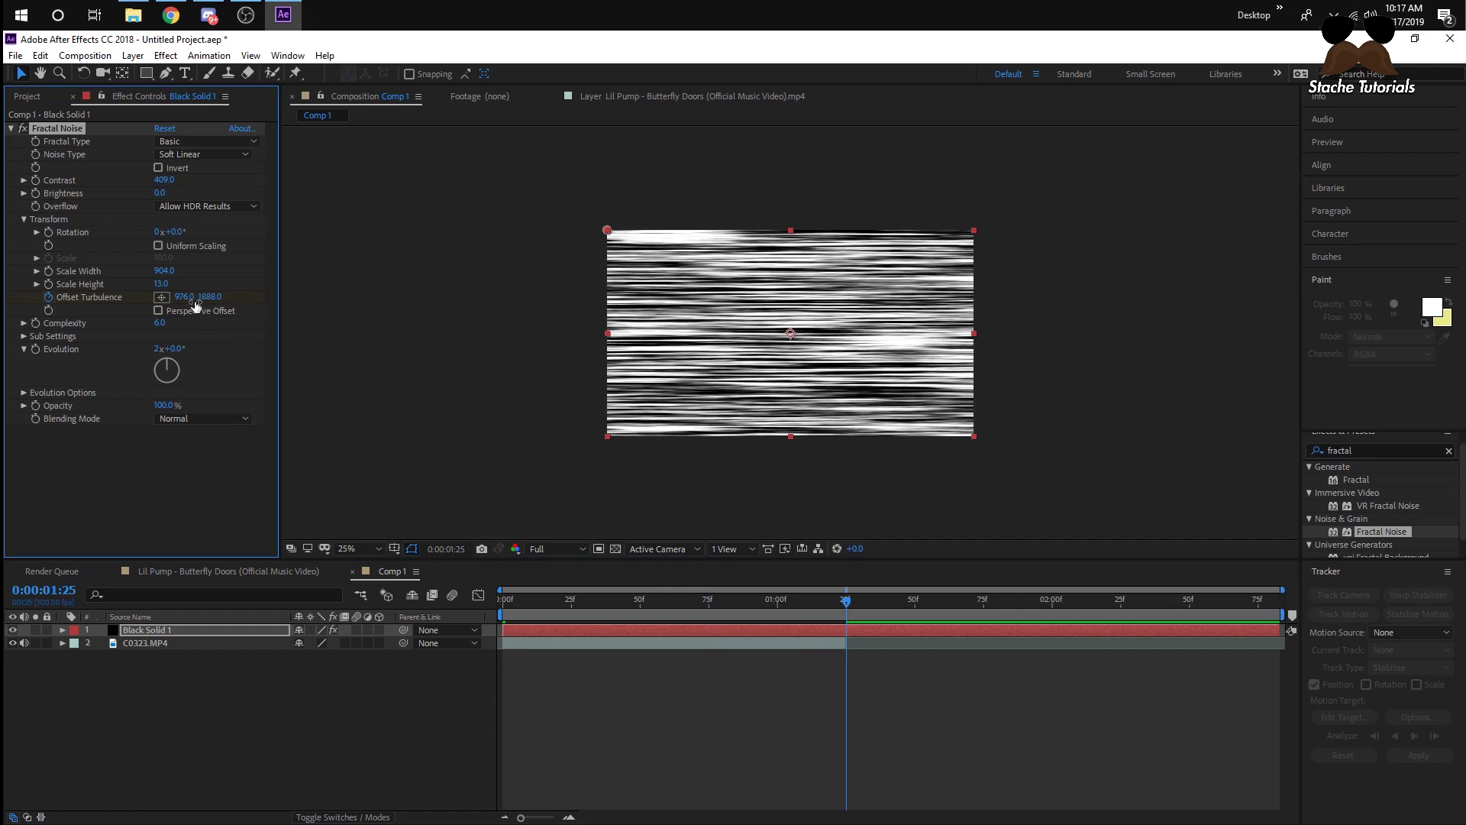
{"action": "left_click_drag", "start_coordinate": [185, 296], "coordinate": [317, 294]}
{"action": "left_click", "coordinate": [565, 586]}
{"action": "key", "text": "space"}
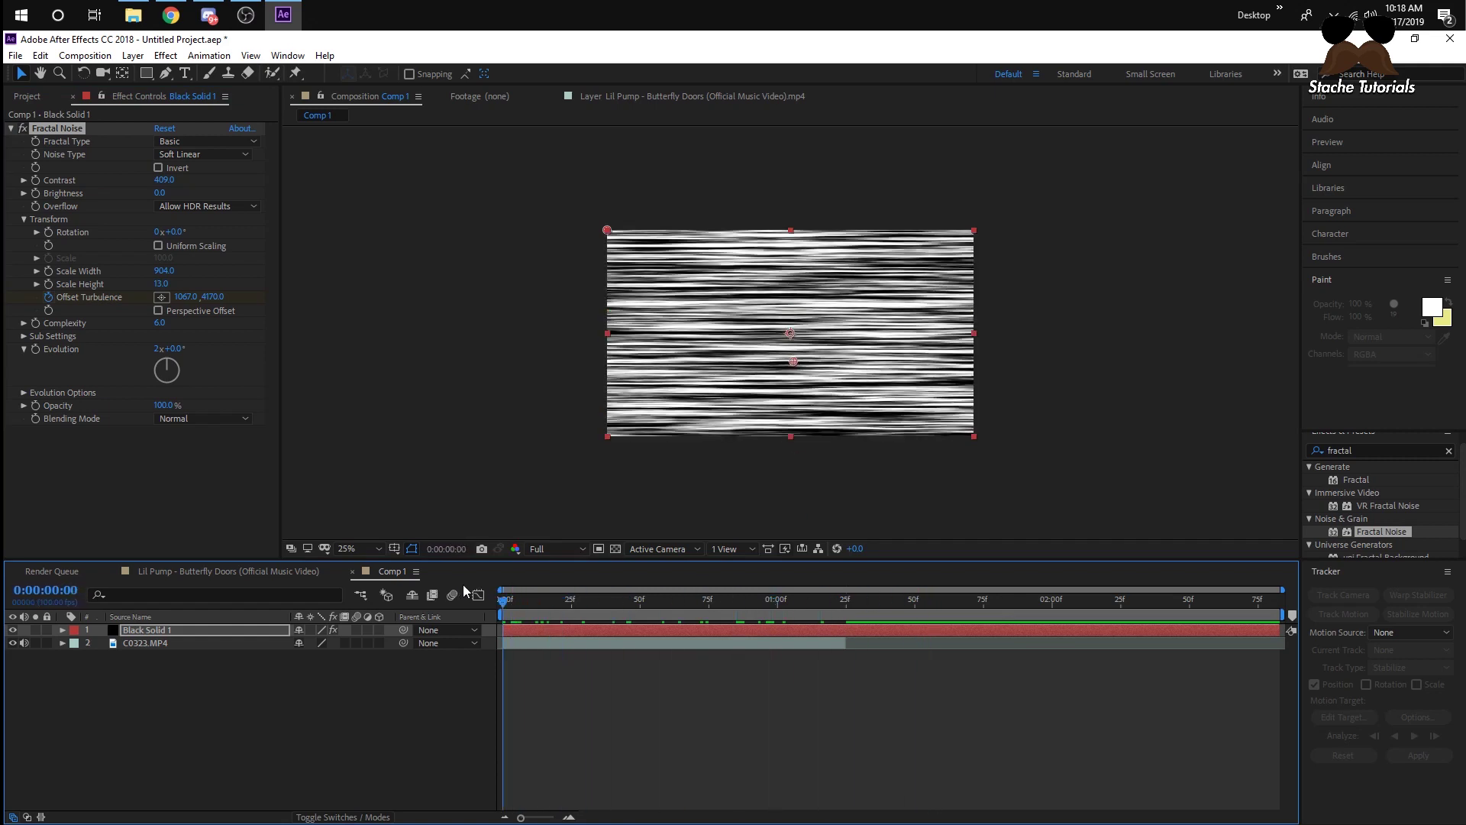
{"action": "key", "text": "space"}
Step: Add a new adjustment layer above the black solid in Comp 1
{"action": "left_click", "coordinate": [211, 689]}
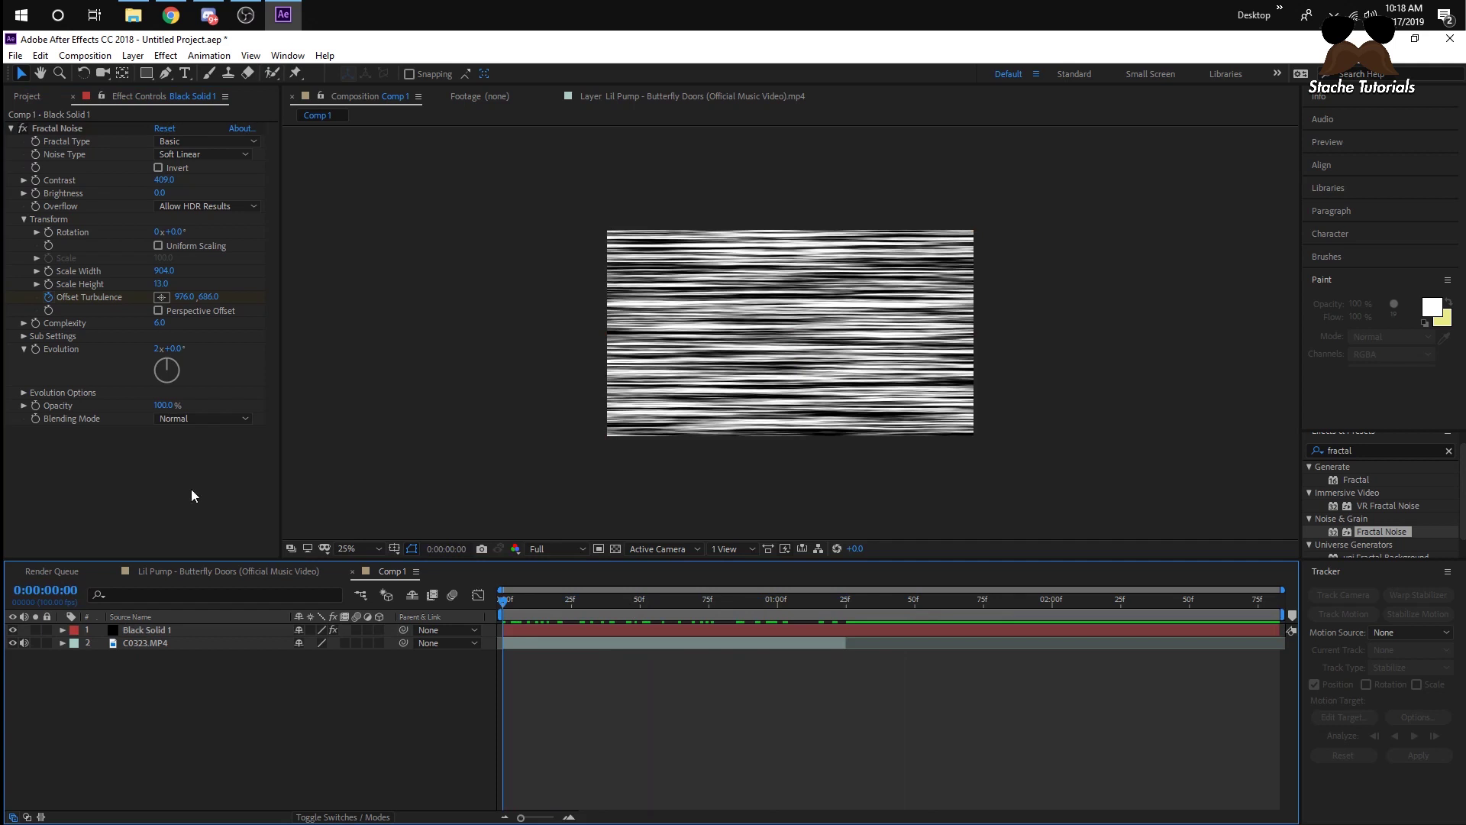
{"action": "right_click", "coordinate": [186, 693]}
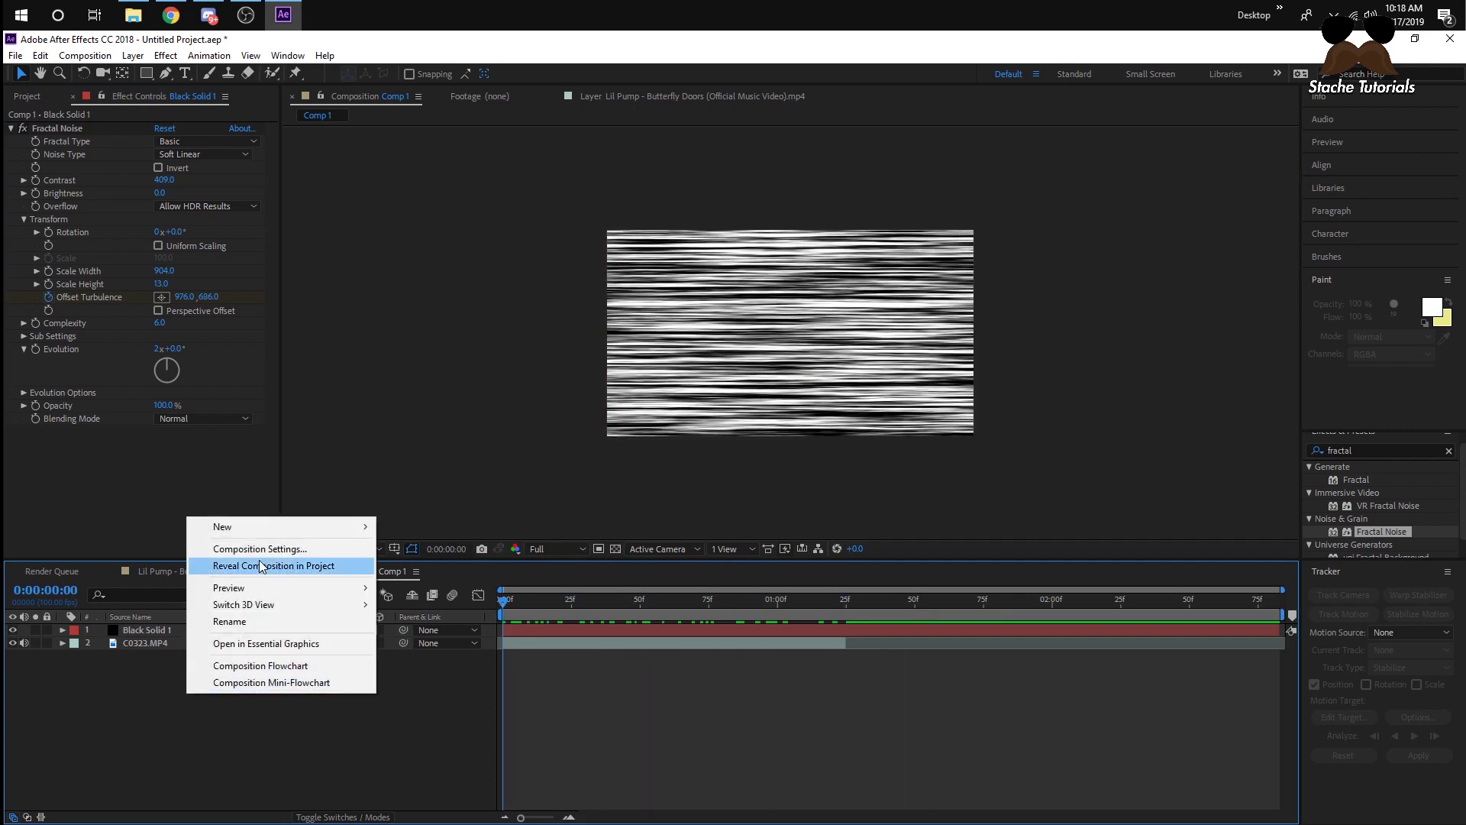
{"action": "mouse_move", "coordinate": [234, 529]}
{"action": "left_click", "coordinate": [448, 648]}
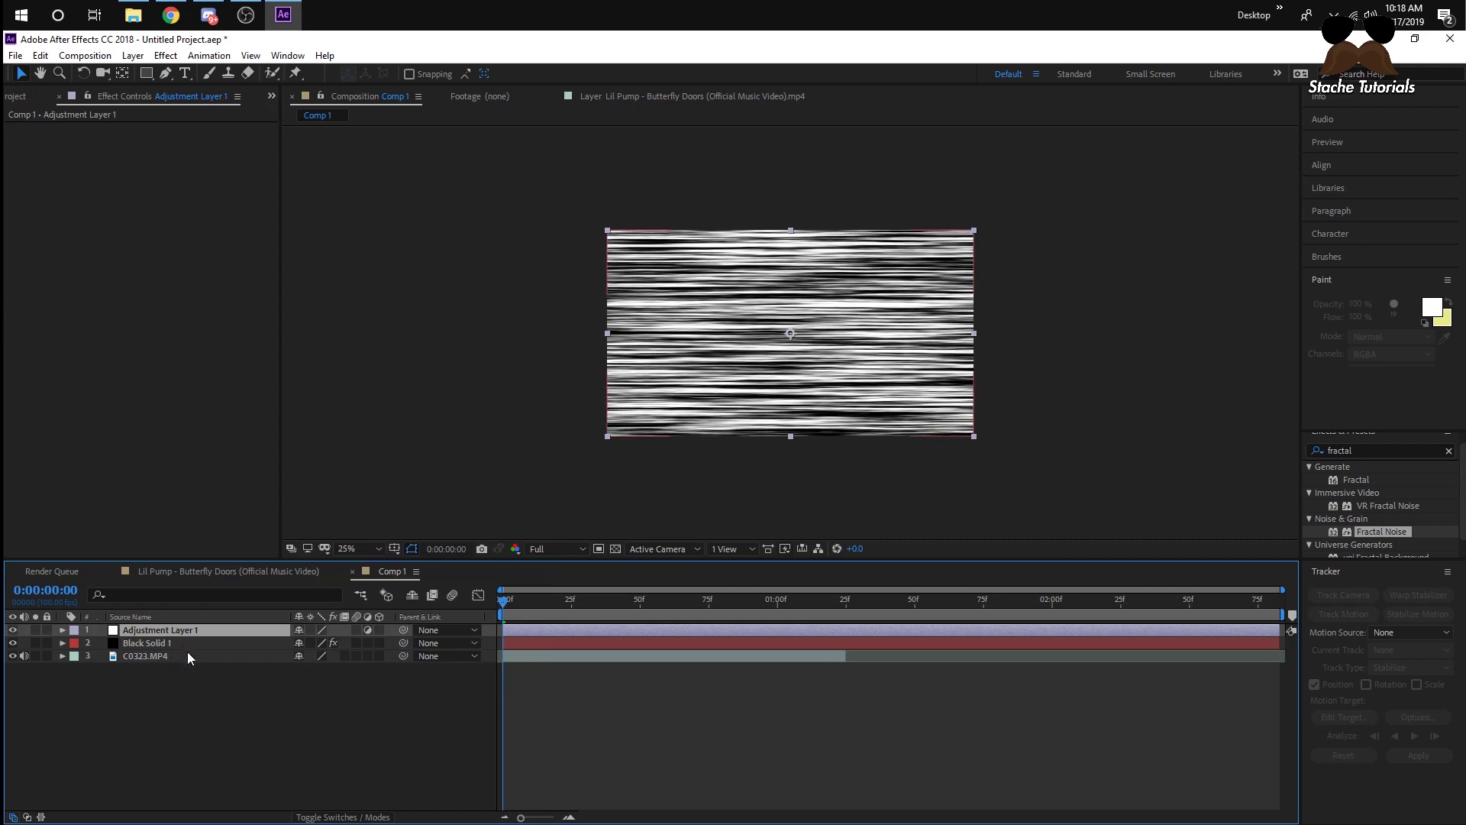
Step: Search the effects for "displ" and apply Displacement Map to the adjustment layer
{"action": "left_click", "coordinate": [1371, 451]}
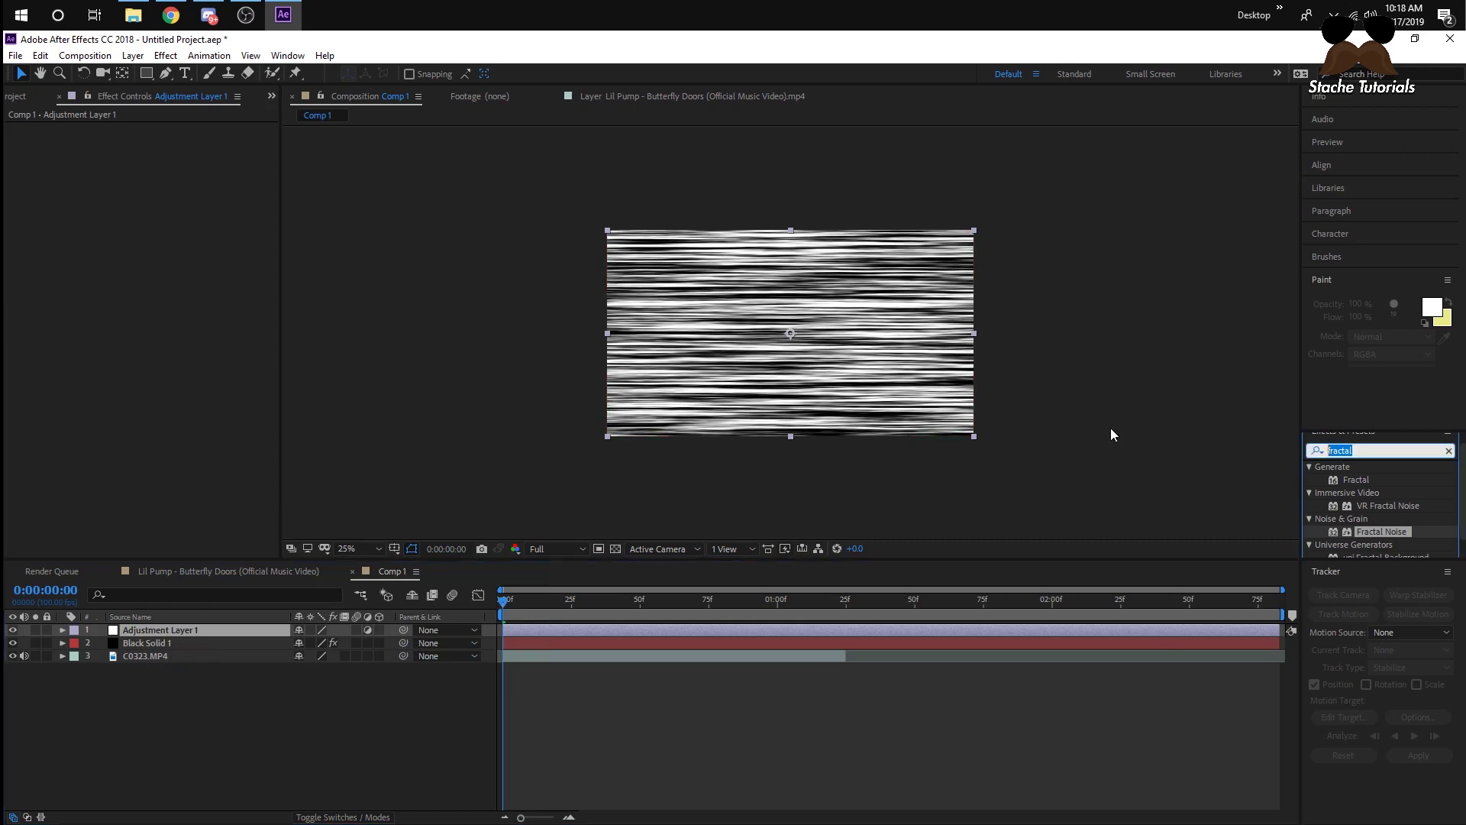
{"action": "key", "text": "BackSpace"}
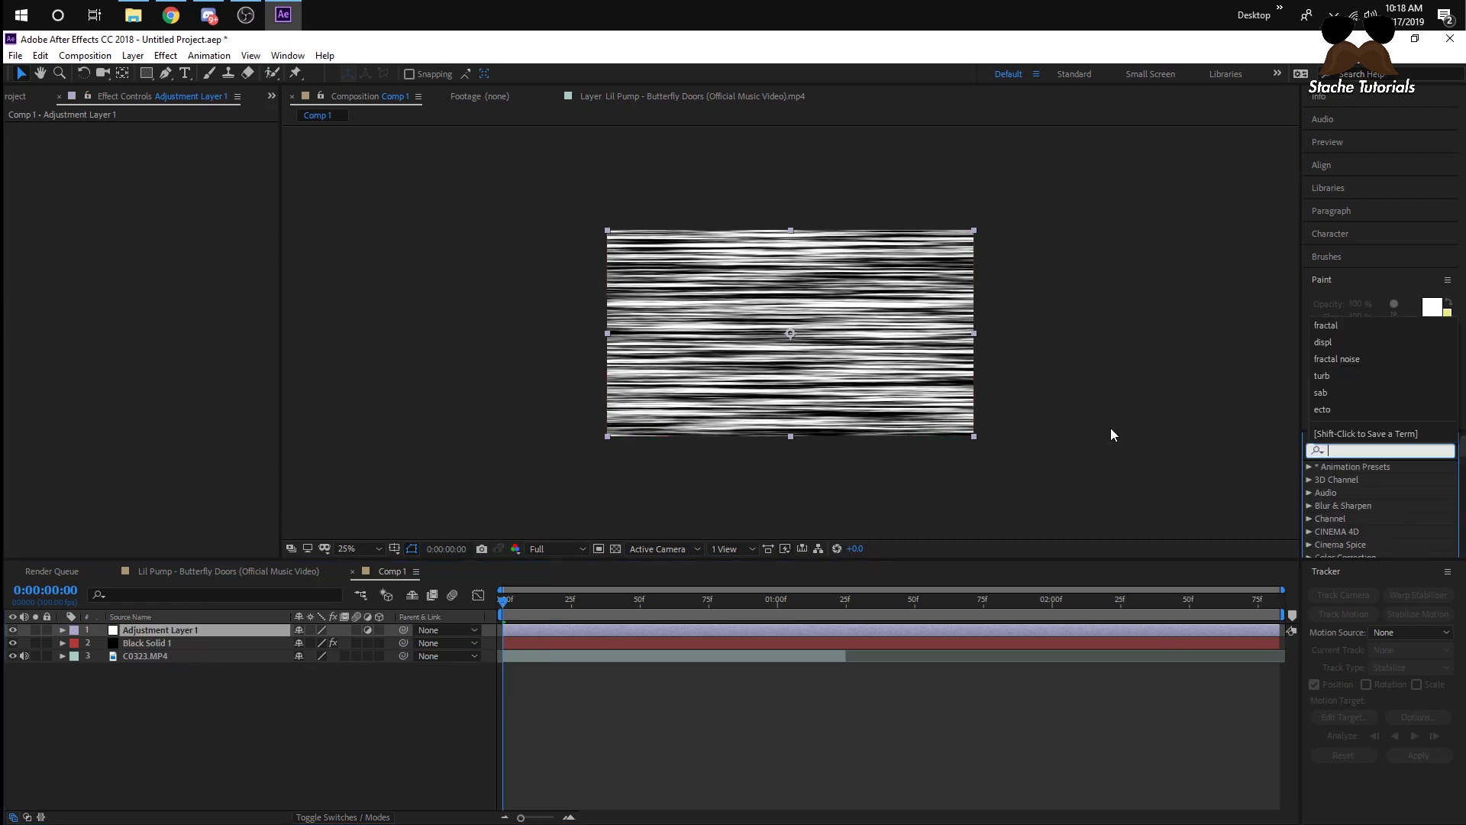
{"action": "type", "text": "displ"}
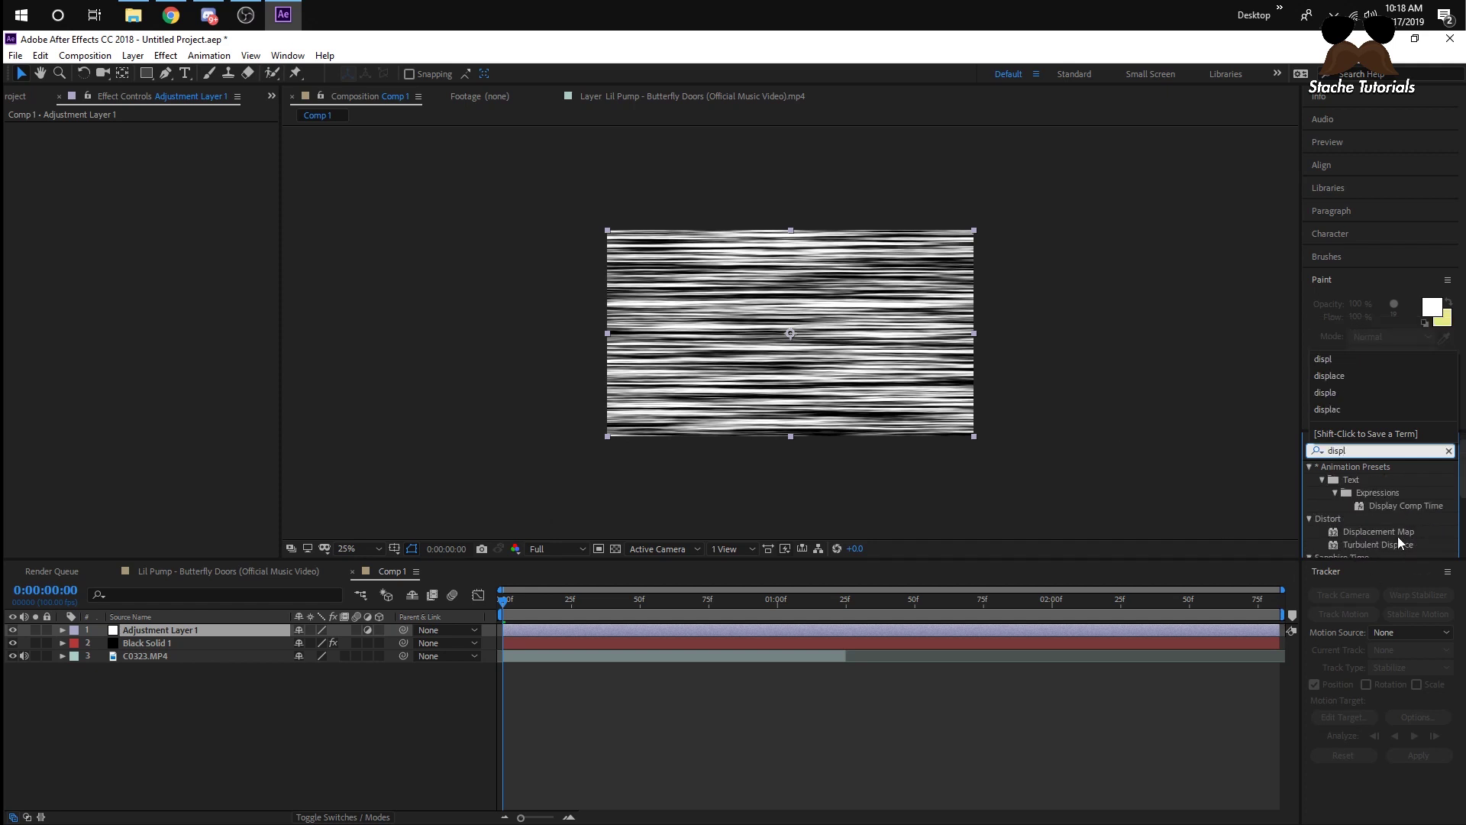
{"action": "left_click_drag", "start_coordinate": [1378, 532], "coordinate": [572, 633]}
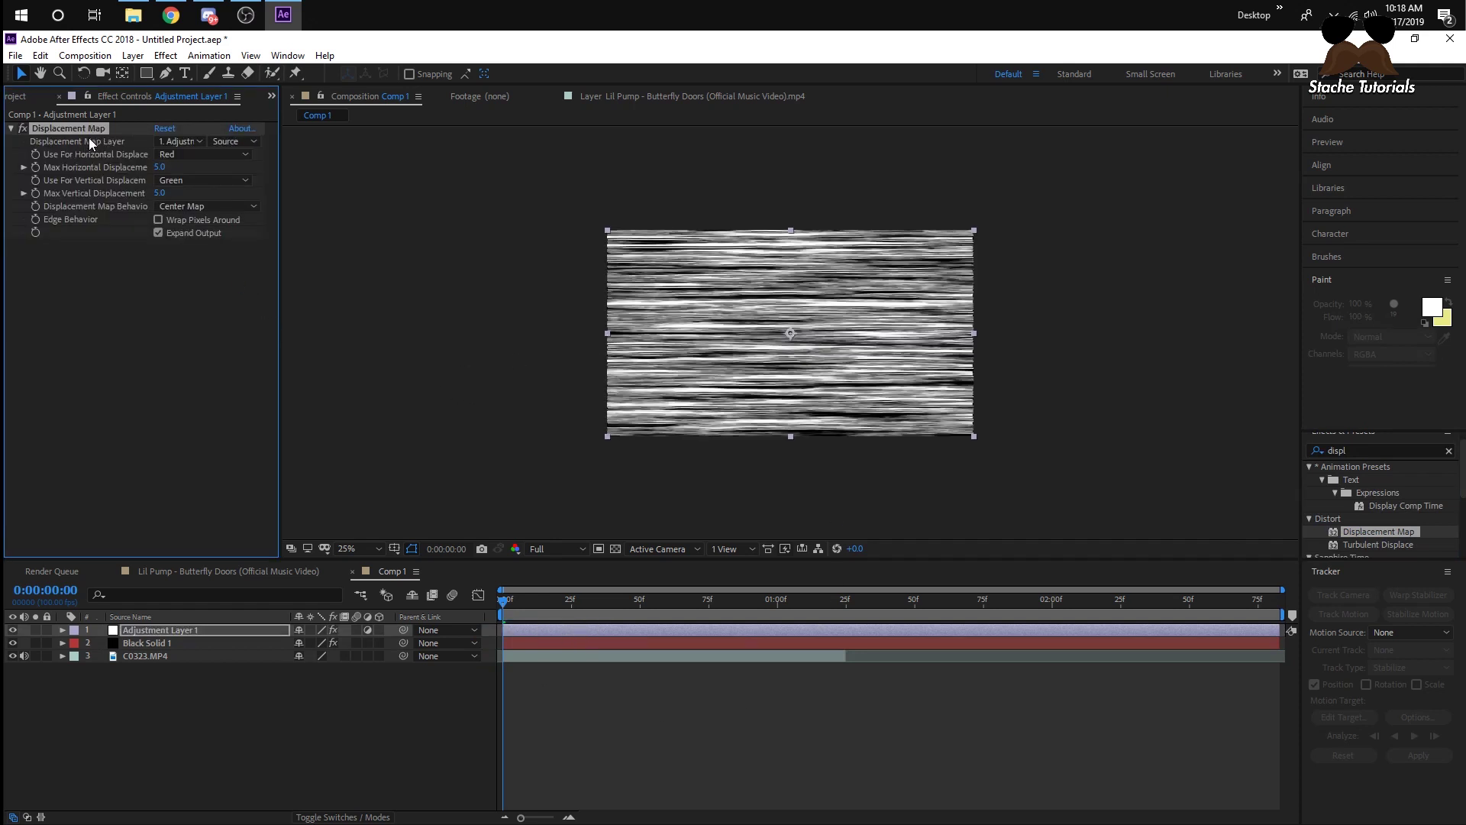
Step: Set the Displacement Map Layer to the black solid with Effects & Masks as its source, and hide the black solid
{"action": "left_click", "coordinate": [179, 141]}
{"action": "left_click", "coordinate": [199, 198]}
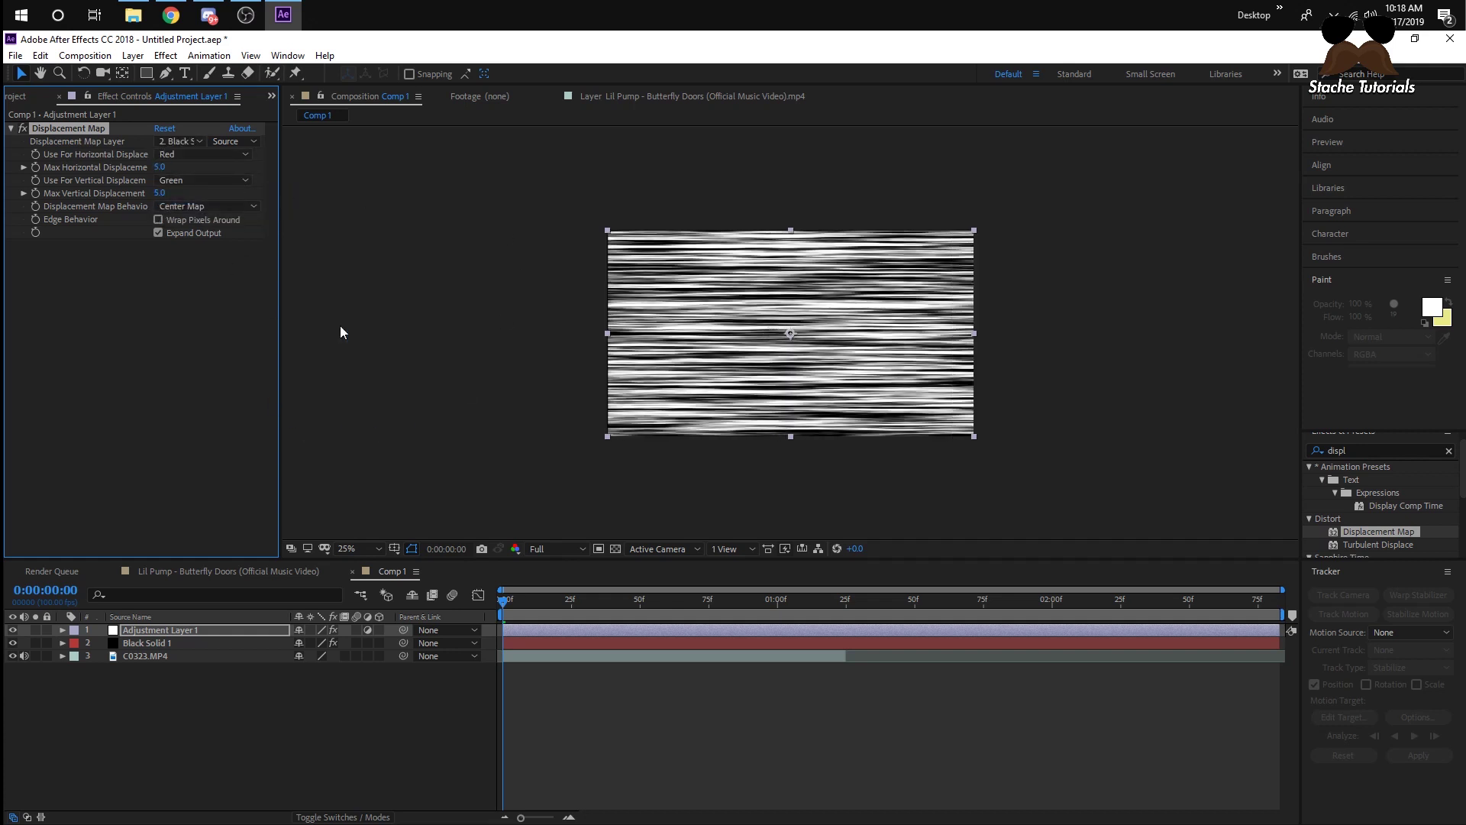
{"action": "left_click", "coordinate": [228, 143]}
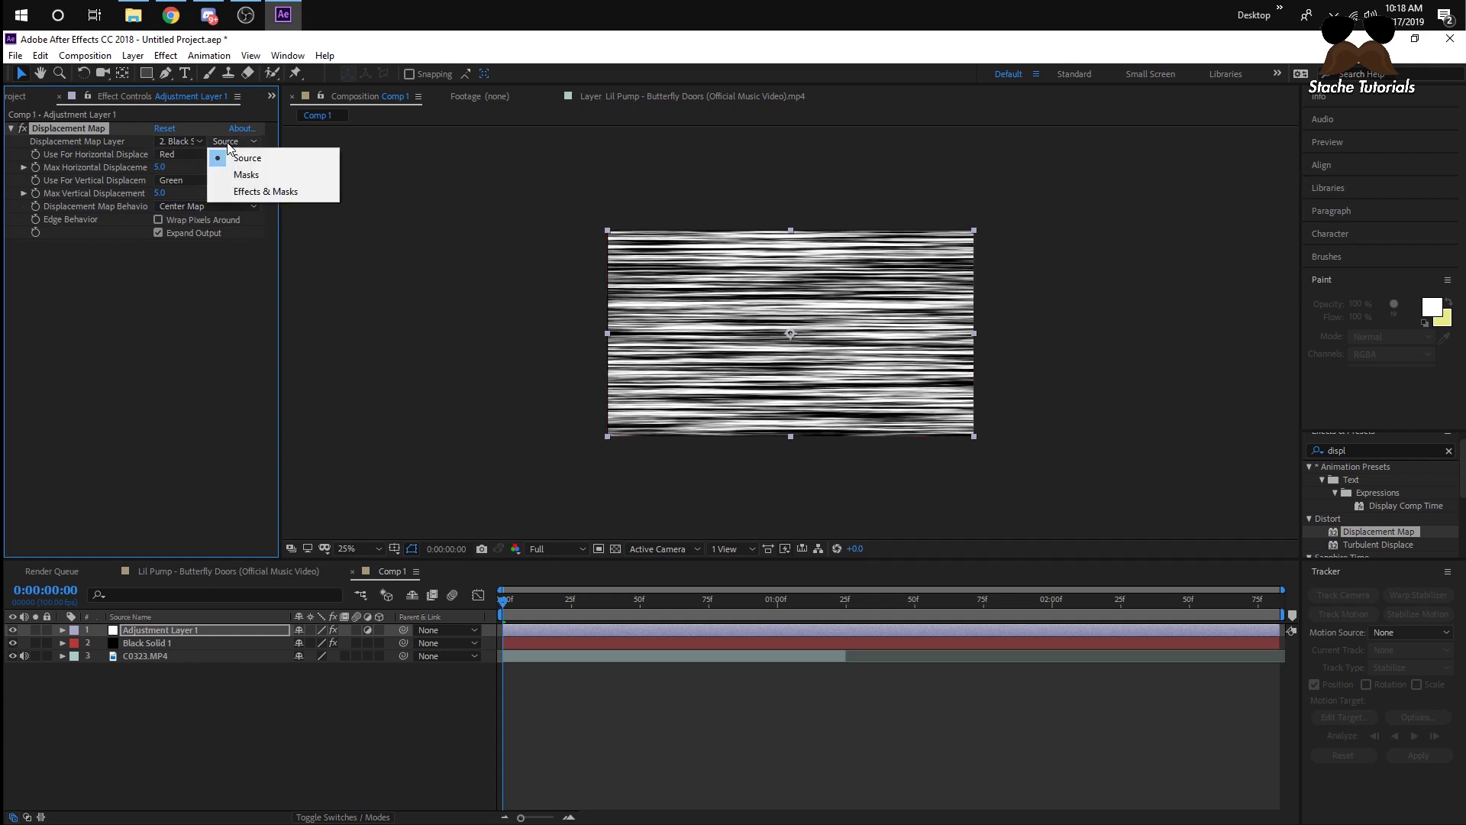
{"action": "left_click", "coordinate": [246, 192]}
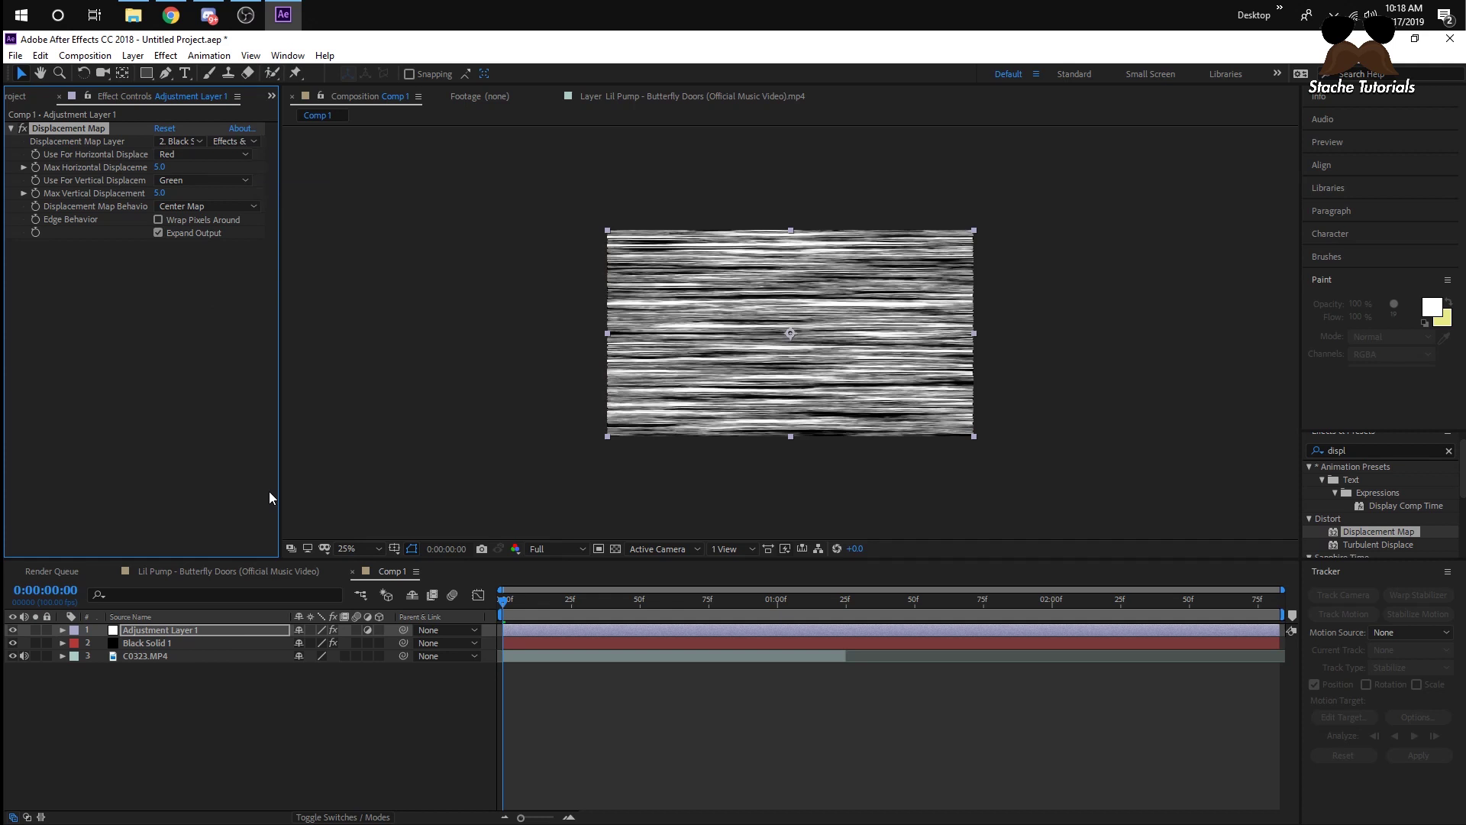
{"action": "left_click", "coordinate": [12, 642]}
{"action": "scroll", "coordinate": [808, 300], "scroll_direction": "up", "scroll_amount": 1}
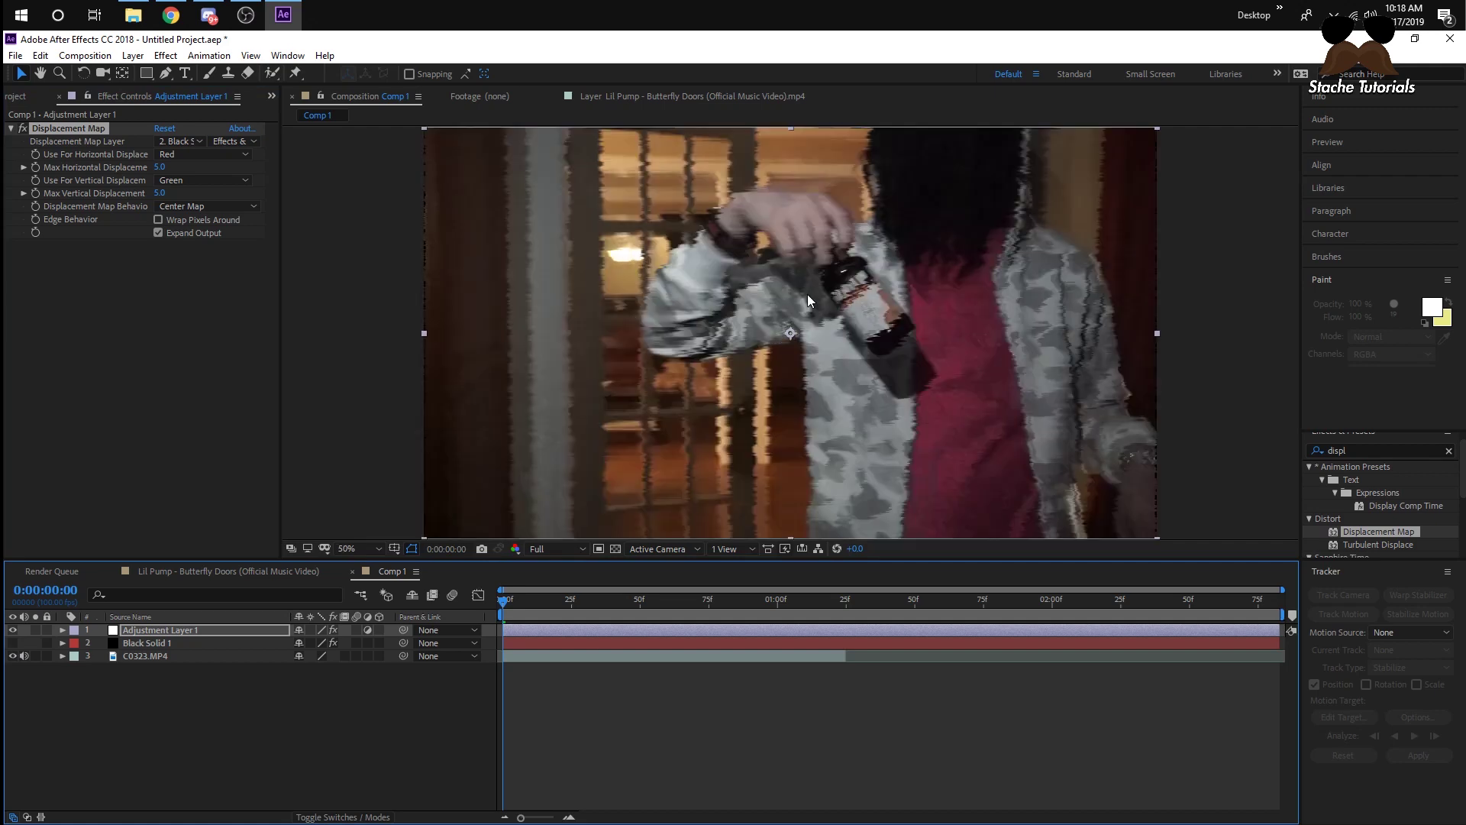
Step: Try a Max Horizontal Displacement of 349 and a Max Vertical Displacement of 81, and undo the changes
{"action": "left_click_drag", "start_coordinate": [158, 166], "coordinate": [446, 245]}
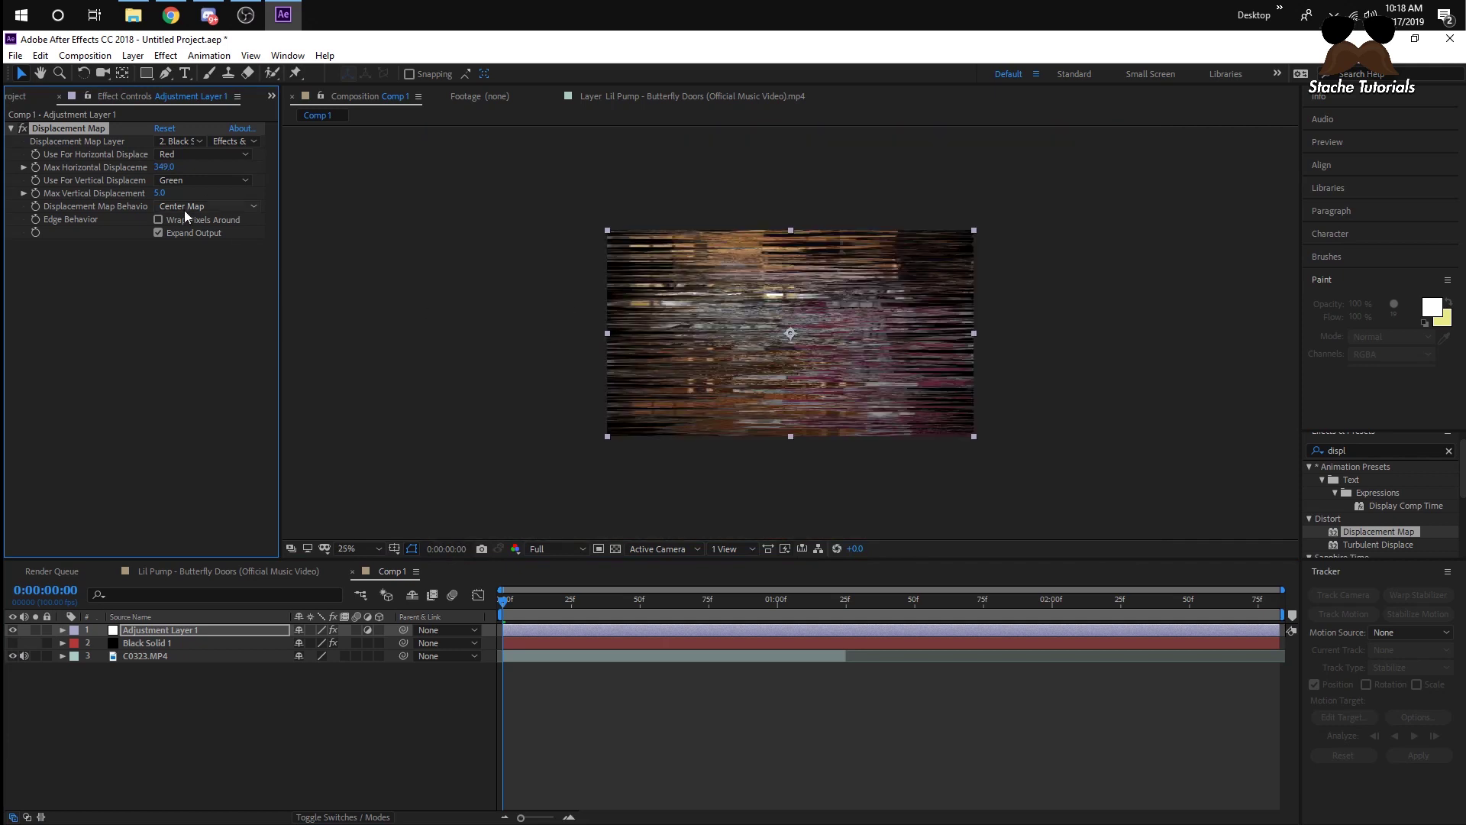
{"action": "left_click_drag", "start_coordinate": [158, 192], "coordinate": [193, 171]}
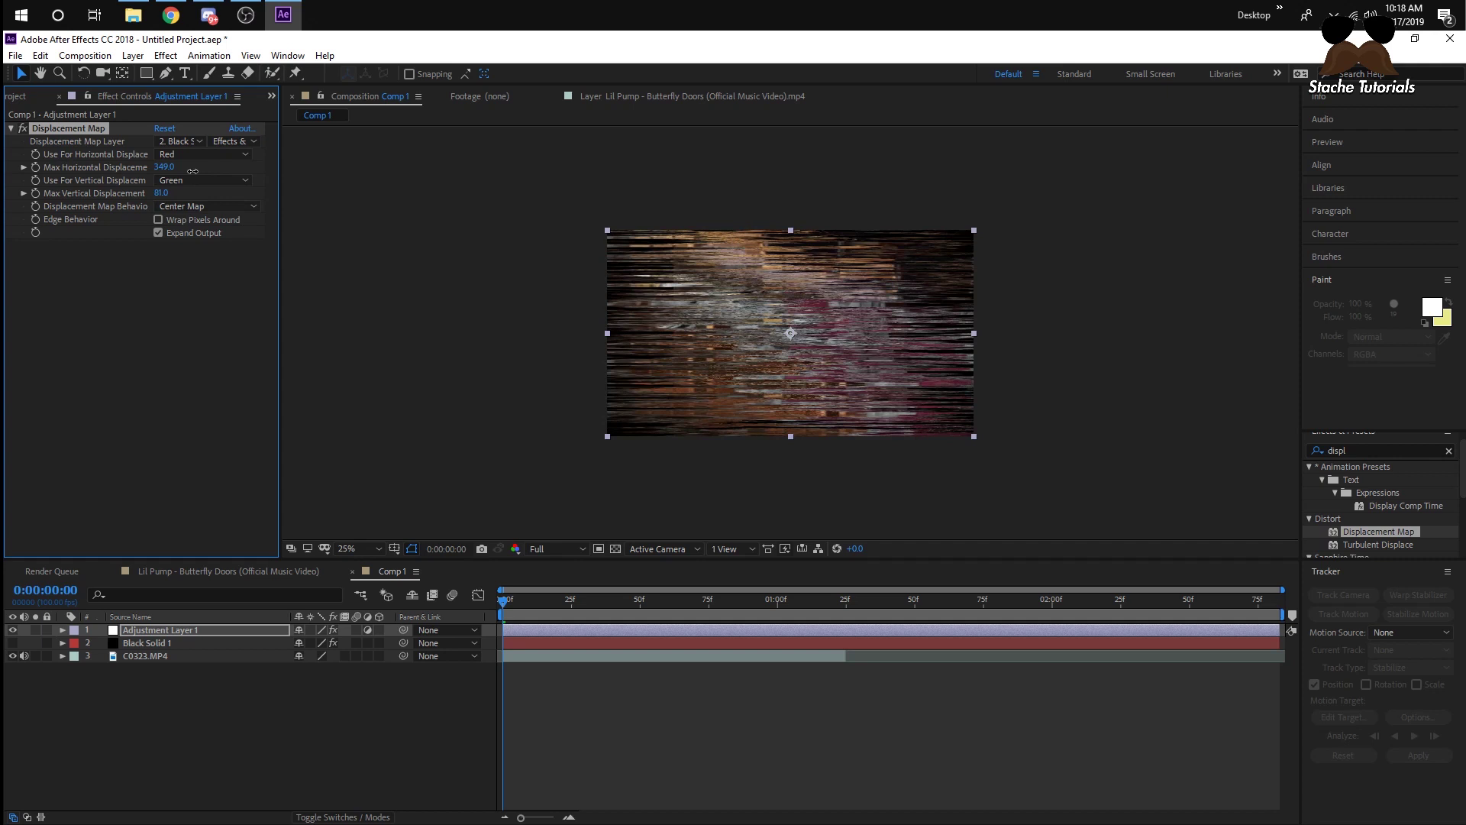
{"action": "key", "text": "ctrl+z"}
{"action": "key", "text": "ctrl+z"}
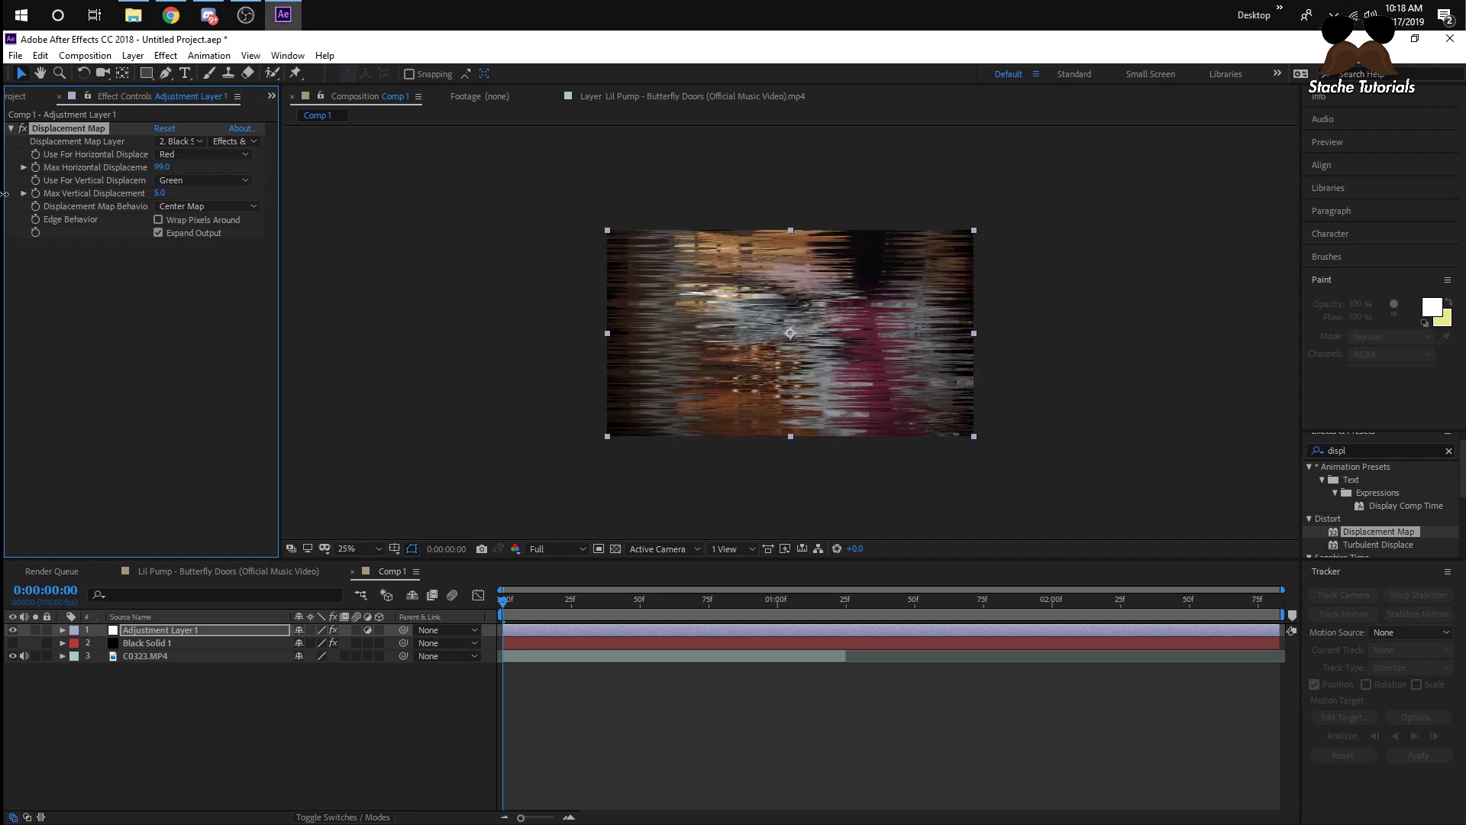
Step: Reduce Max Horizontal Displacement to 29 and fine-tune it slightly lower while checking the distortion in the viewer
{"action": "left_click_drag", "start_coordinate": [174, 168], "coordinate": [131, 175]}
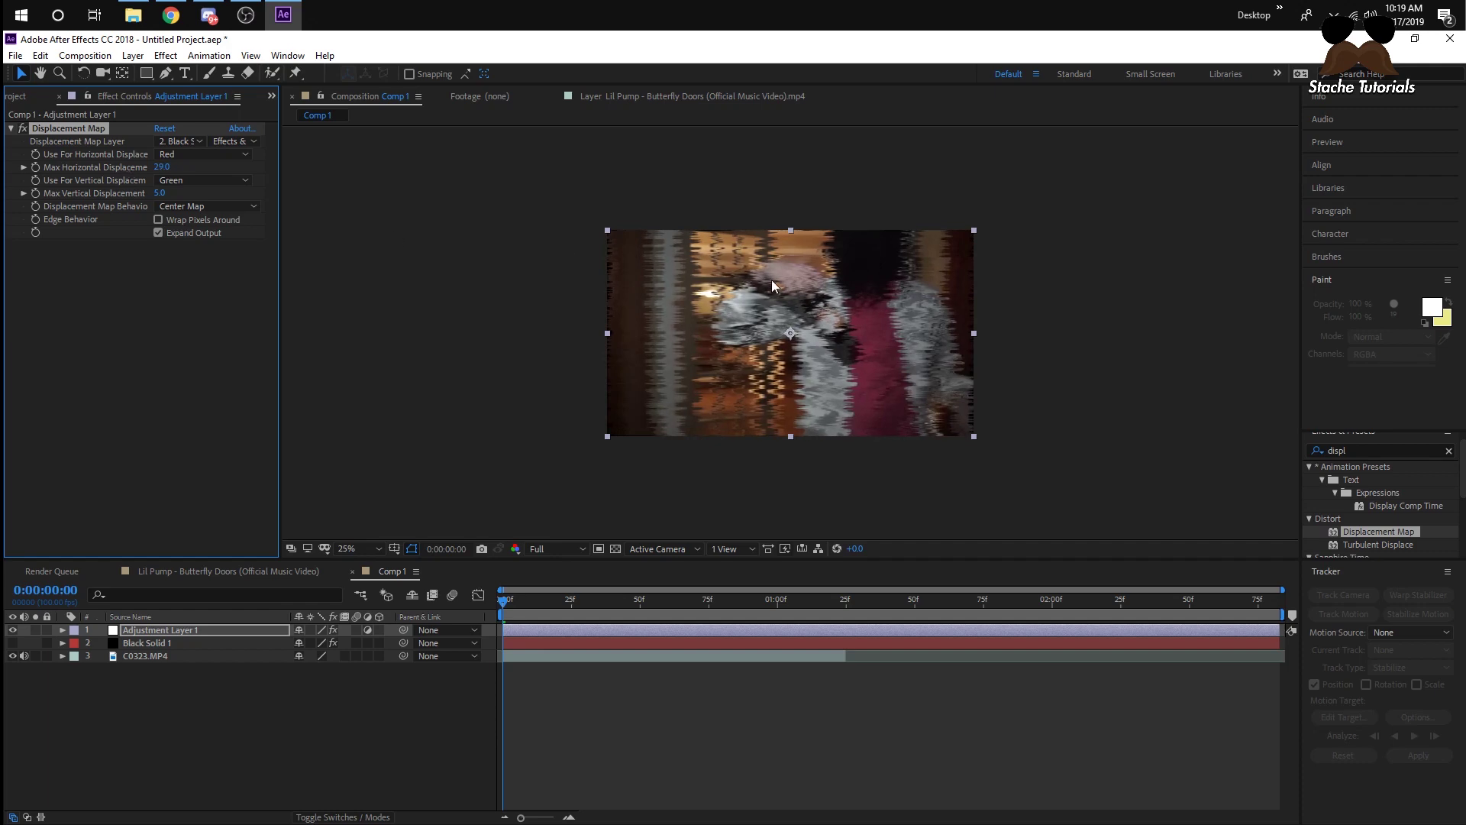
{"action": "key", "text": "period"}
{"action": "key", "text": "comma"}
{"action": "key", "text": "period"}
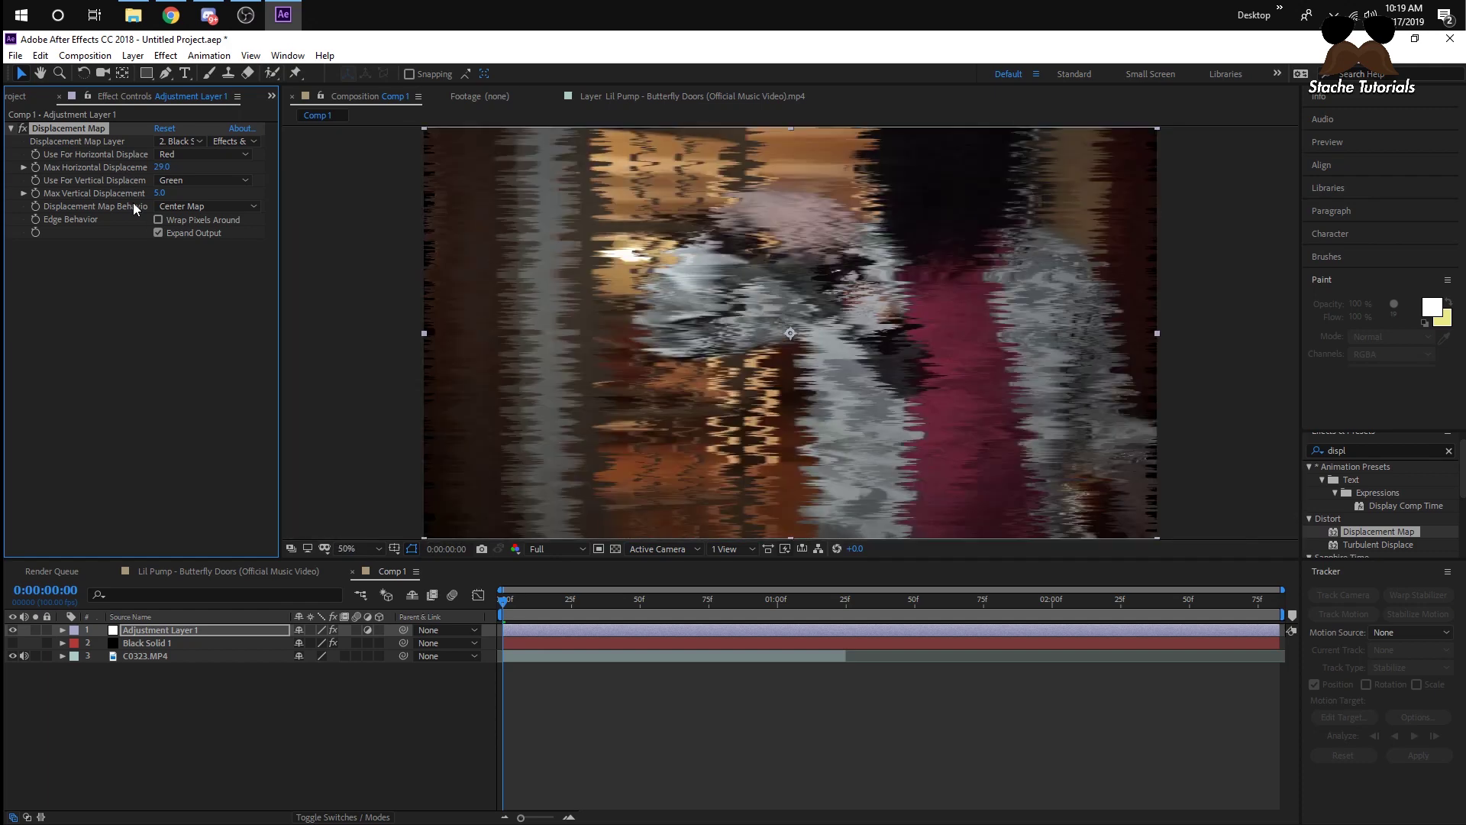
{"action": "left_click_drag", "start_coordinate": [152, 168], "coordinate": [127, 175]}
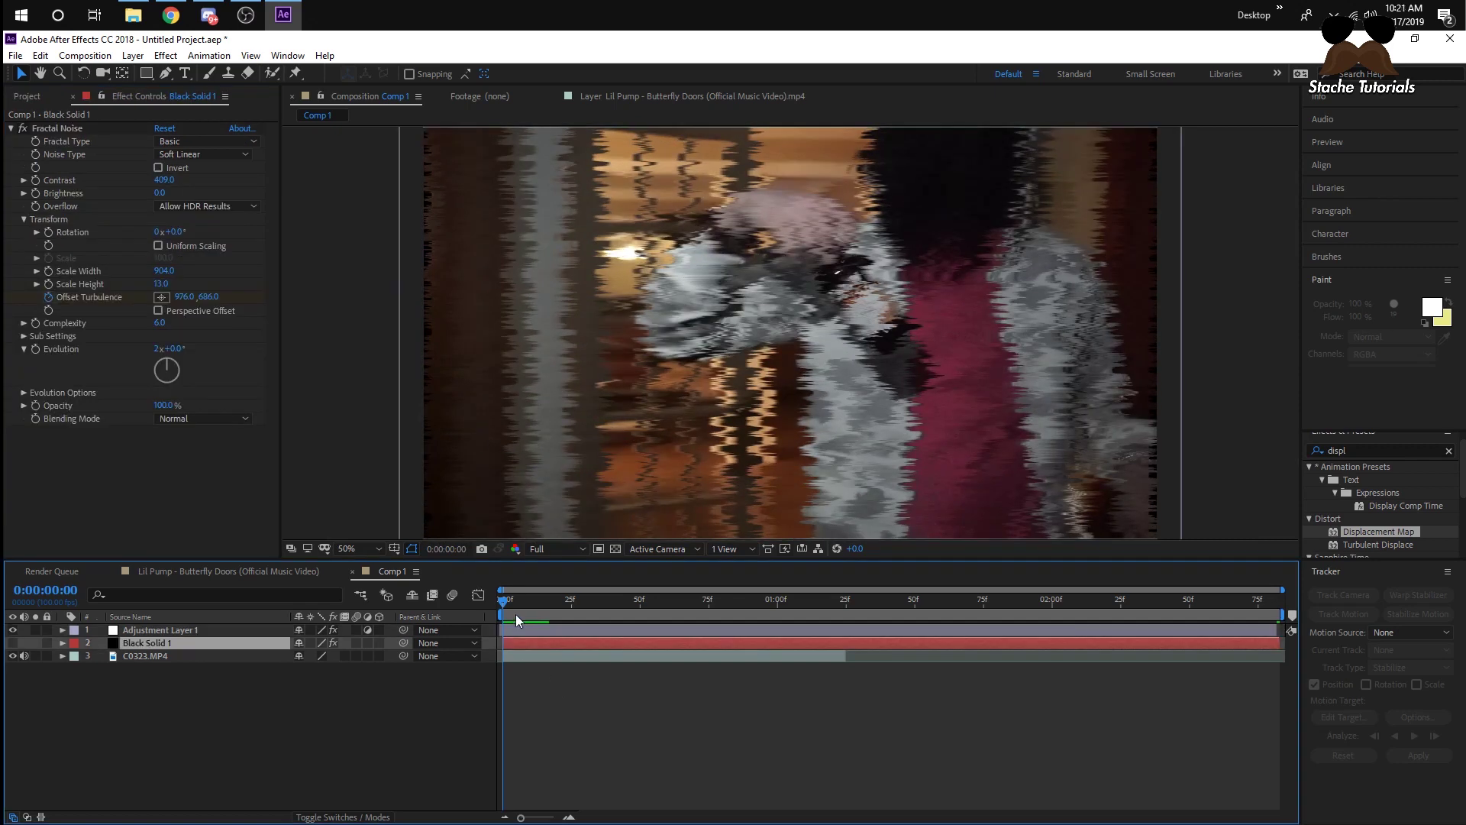
Step: Preview the distorted clip, mute the audio of C0323.MP4 and return to the start of the composition
{"action": "key", "text": "comma"}
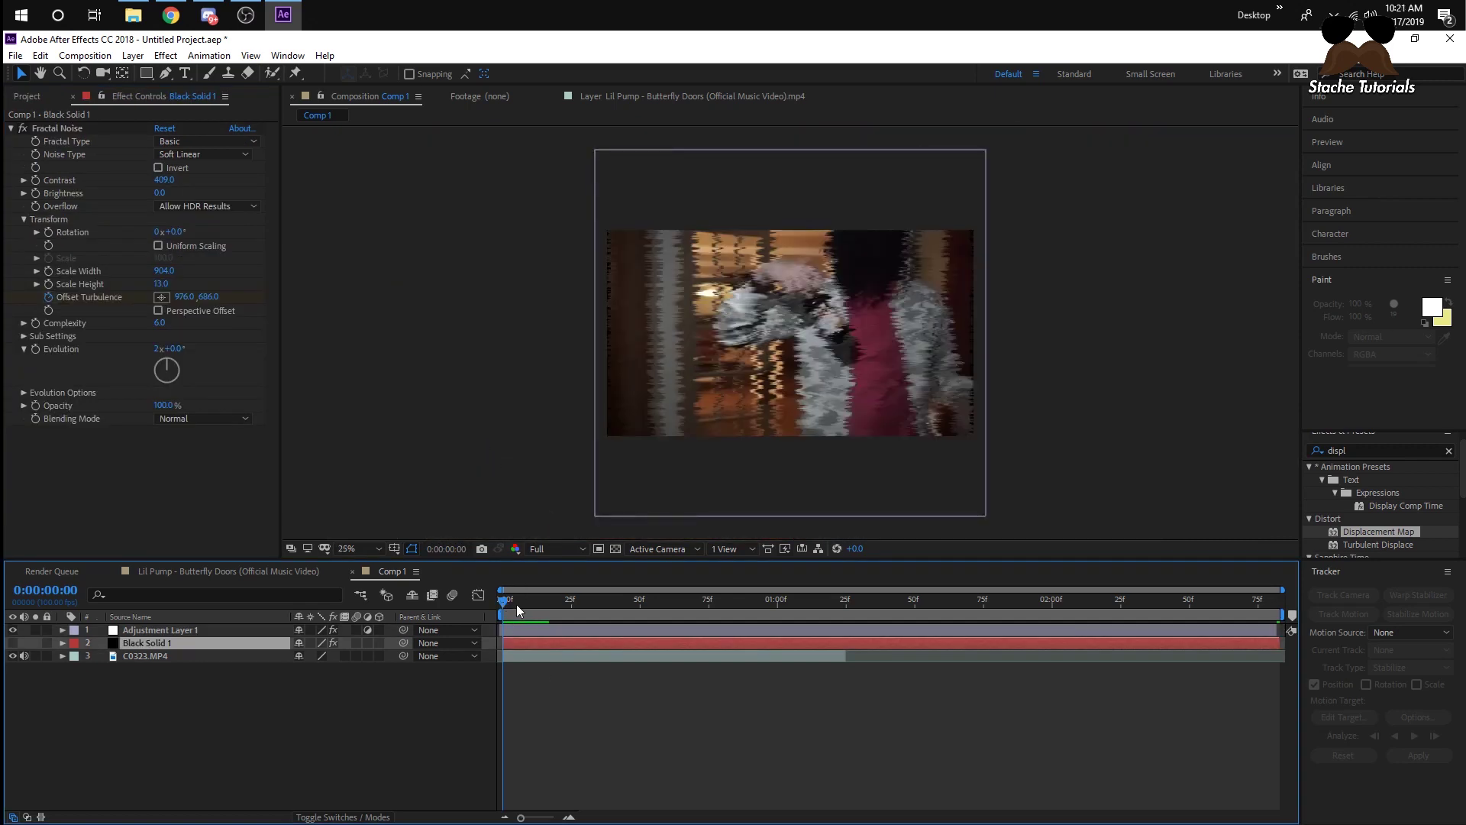
{"action": "key", "text": "space"}
{"action": "left_click", "coordinate": [24, 656]}
{"action": "left_click_drag", "start_coordinate": [650, 588], "coordinate": [474, 625]}
{"action": "key", "text": "period"}
{"action": "key", "text": "period"}
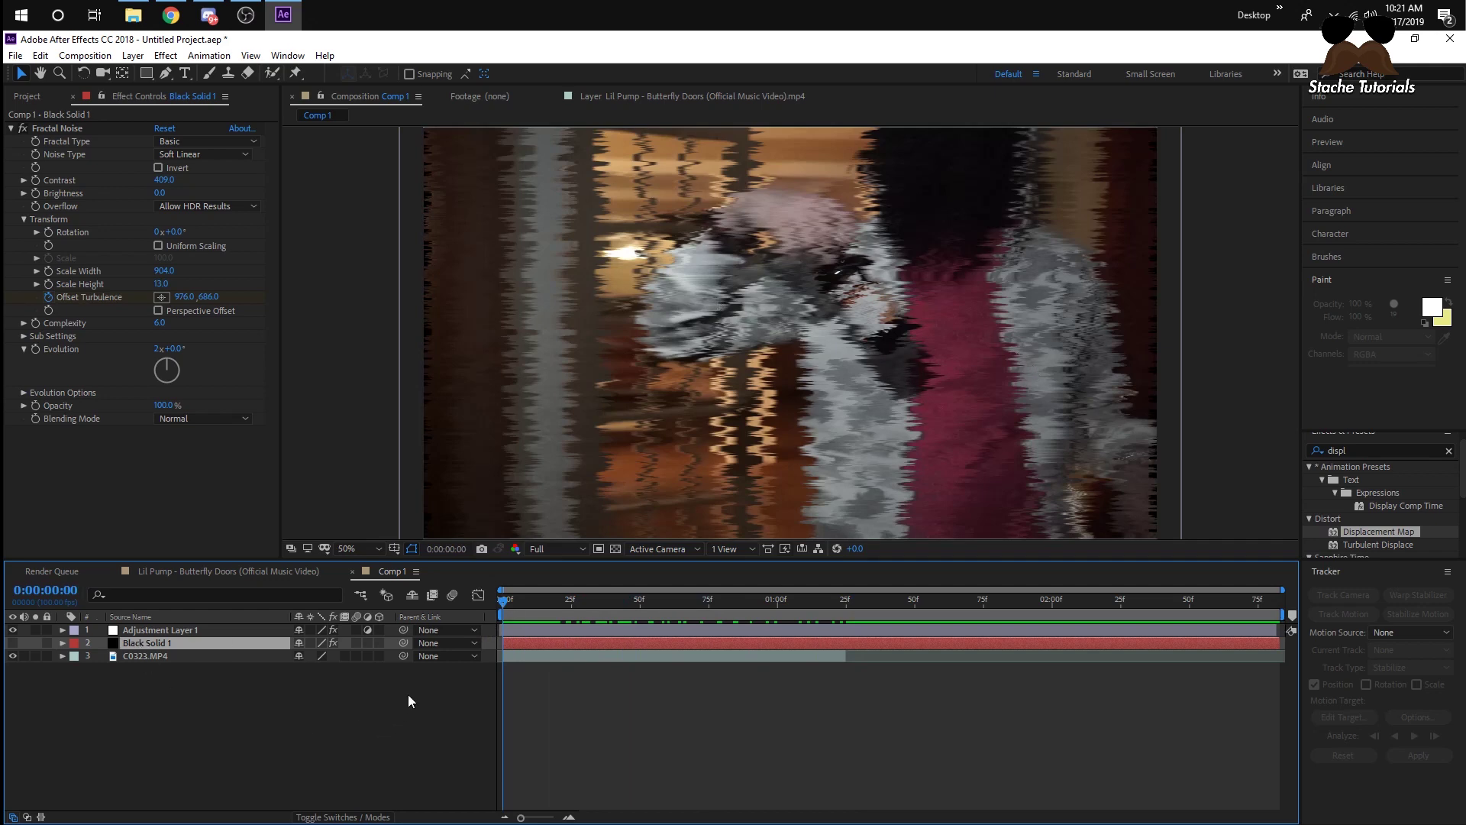
Step: Show the black solid, set its Fractal Noise Scale Height to 167 and Scale Width to 13, and hide it again
{"action": "left_click", "coordinate": [12, 642]}
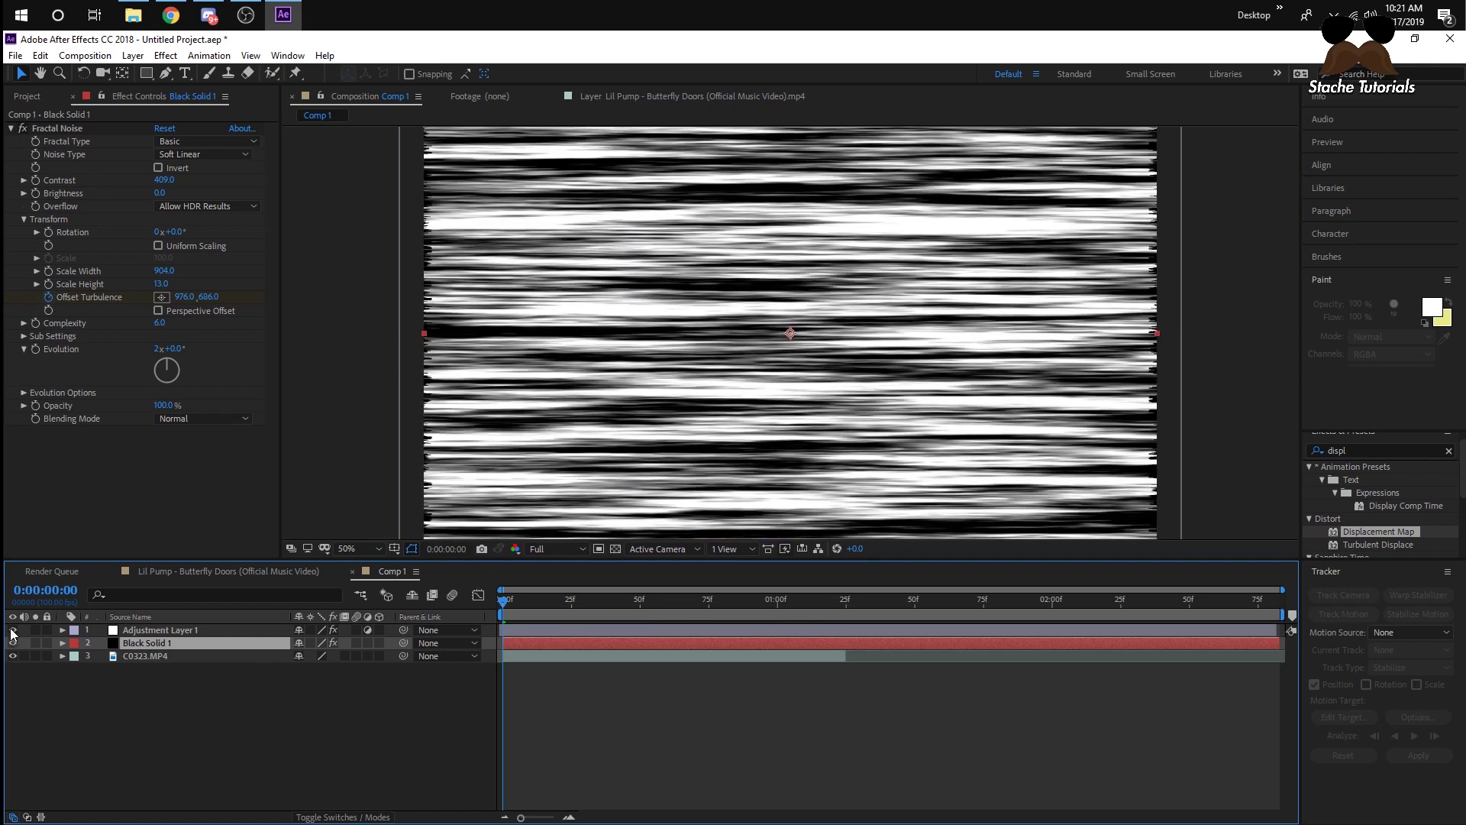
{"action": "mouse_move", "coordinate": [162, 284]}
{"action": "left_mouse_down"}
{"action": "mouse_move", "coordinate": [197, 284]}
{"action": "mouse_move", "coordinate": [145, 276]}
{"action": "mouse_move", "coordinate": [93, 298]}
{"action": "mouse_move", "coordinate": [6, 272]}
{"action": "left_mouse_up"}
{"action": "left_click", "coordinate": [169, 271]}
{"action": "type", "text": "13"}
{"action": "key", "text": "Return"}
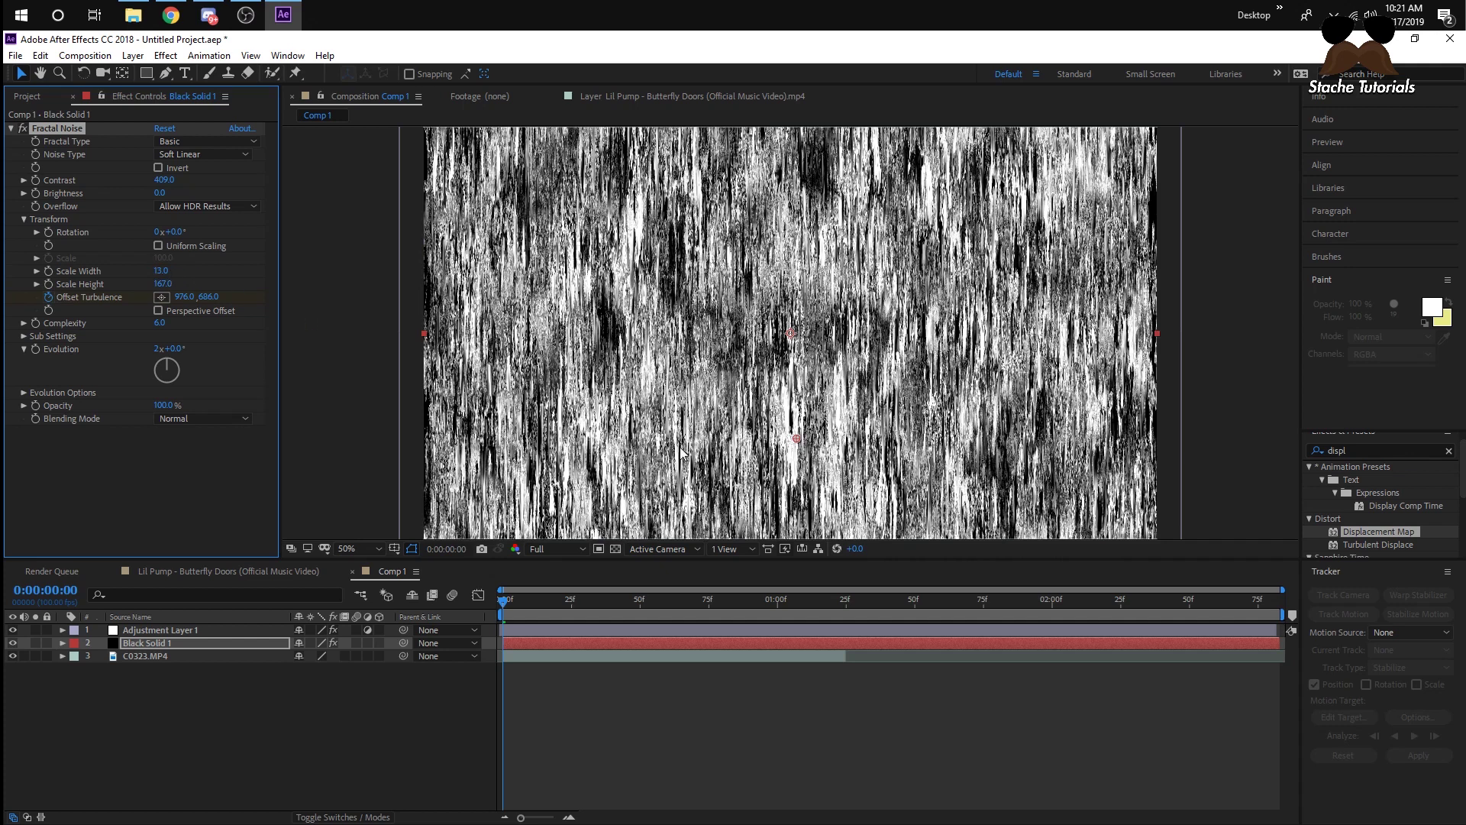
{"action": "left_click", "coordinate": [12, 644]}
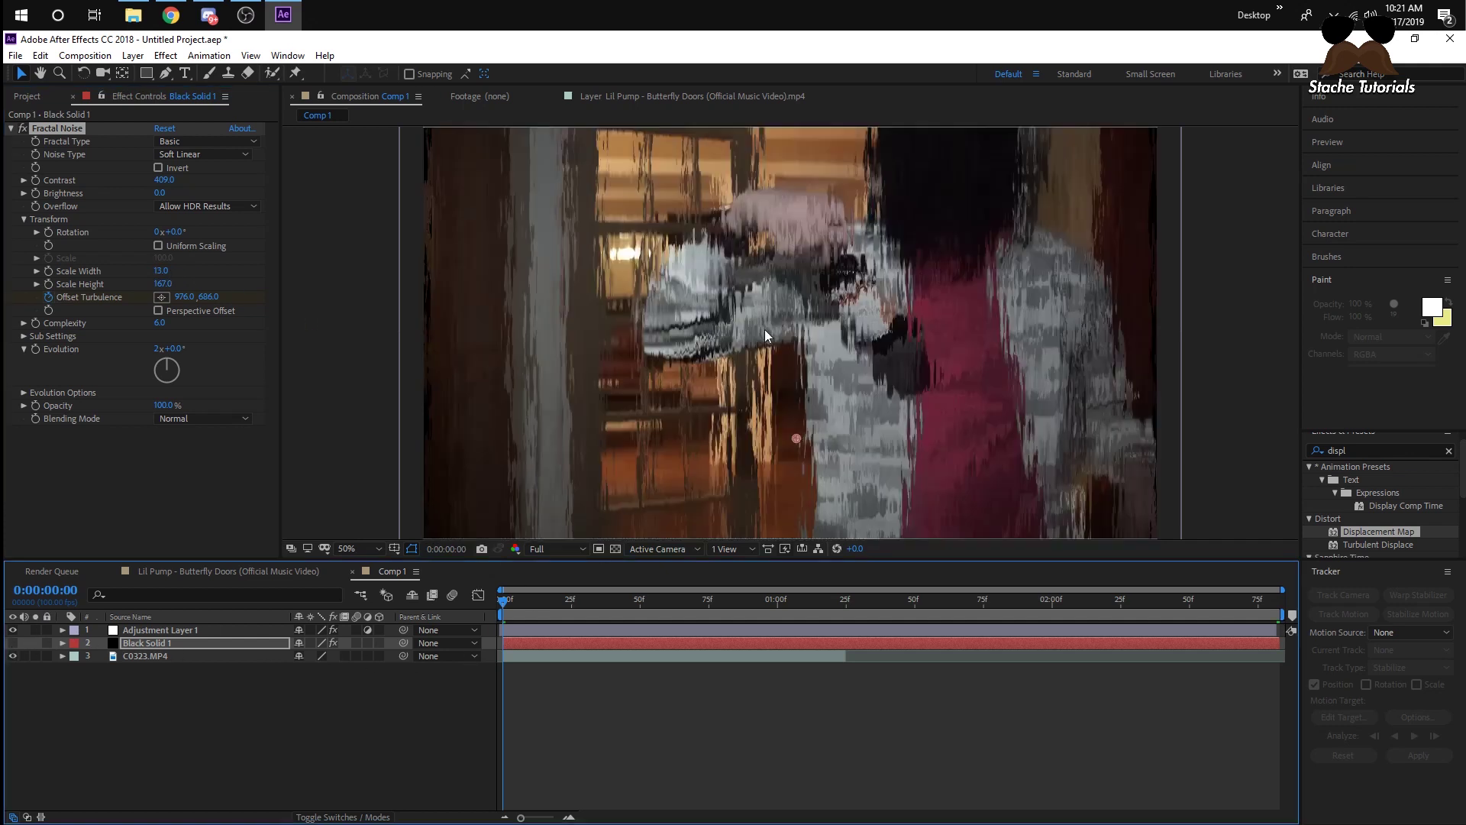
Step: Scrub the first frames with the black solid shown and hidden to examine the vertical noise and its distortion
{"action": "key", "text": "comma"}
{"action": "key", "text": "comma"}
{"action": "mouse_move", "coordinate": [501, 602]}
{"action": "left_mouse_down"}
{"action": "mouse_move", "coordinate": [616, 603]}
{"action": "mouse_move", "coordinate": [497, 613]}
{"action": "left_mouse_up"}
{"action": "left_click", "coordinate": [13, 643]}
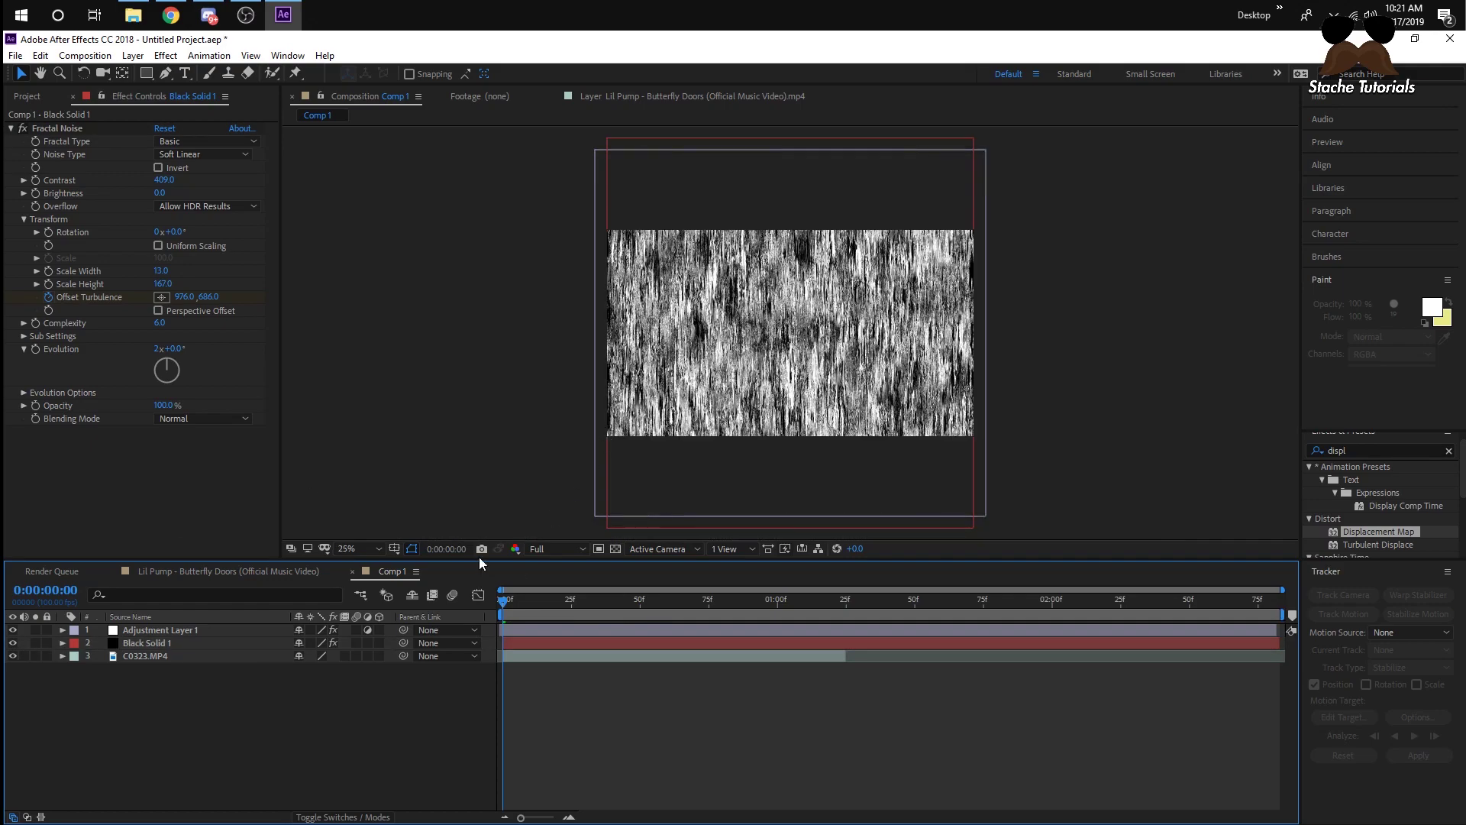
{"action": "left_click_drag", "start_coordinate": [504, 608], "coordinate": [537, 599]}
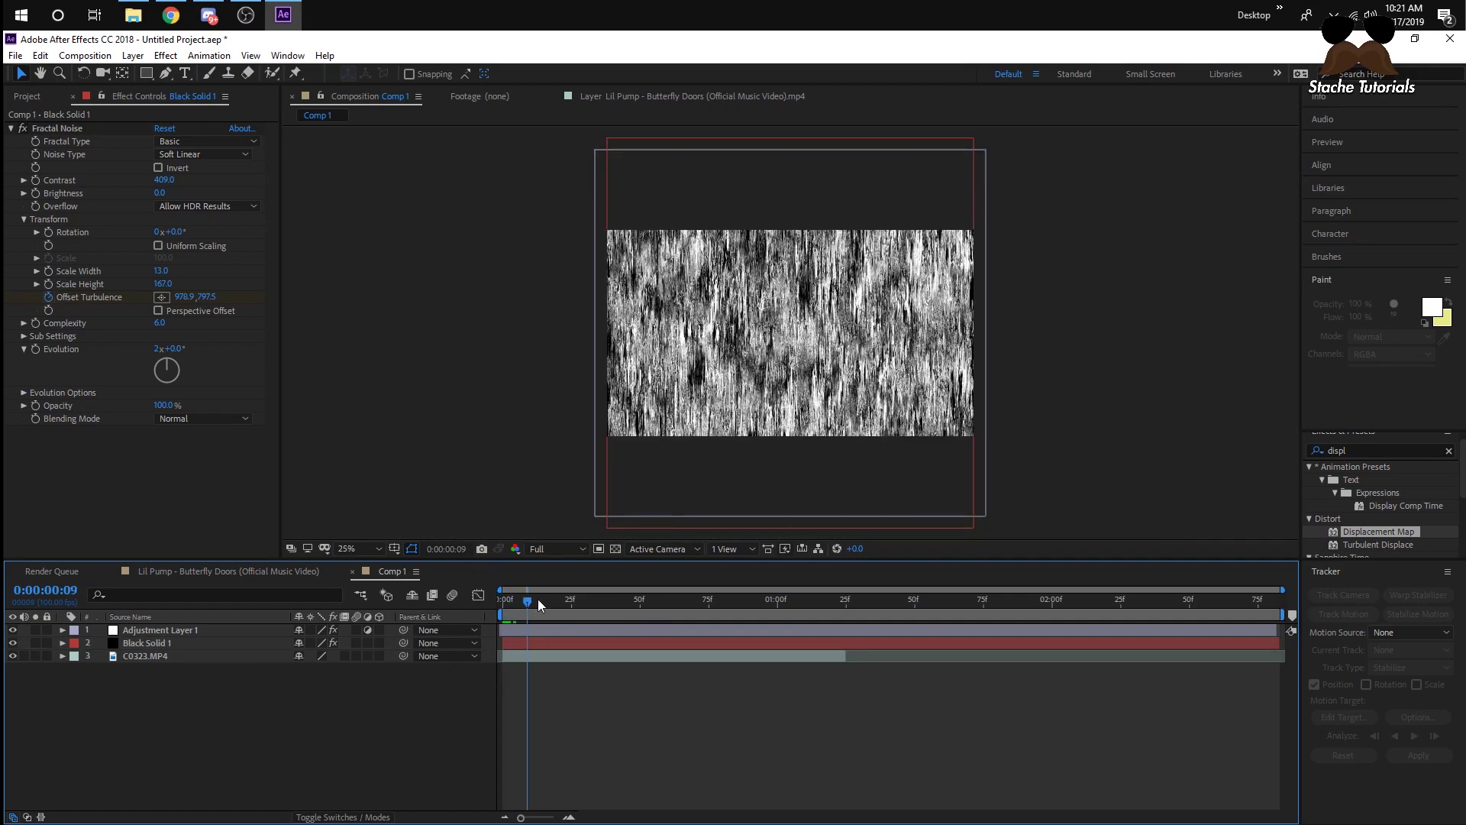
{"action": "left_click", "coordinate": [13, 643]}
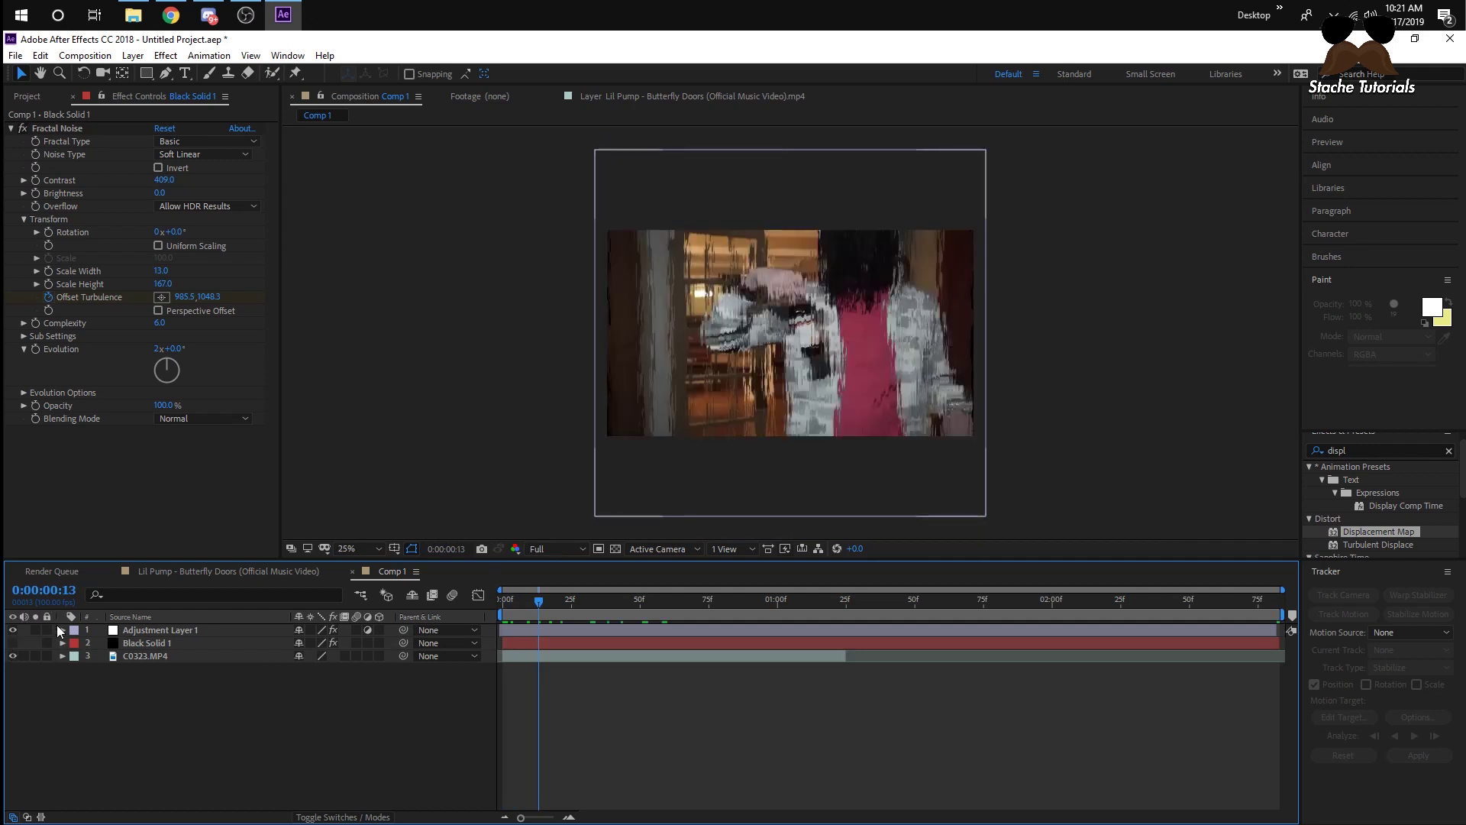
{"action": "left_click_drag", "start_coordinate": [539, 602], "coordinate": [503, 601]}
Step: Duplicate the C0323.MP4 layer and place the copy above the adjustment layer
{"action": "left_click", "coordinate": [554, 657]}
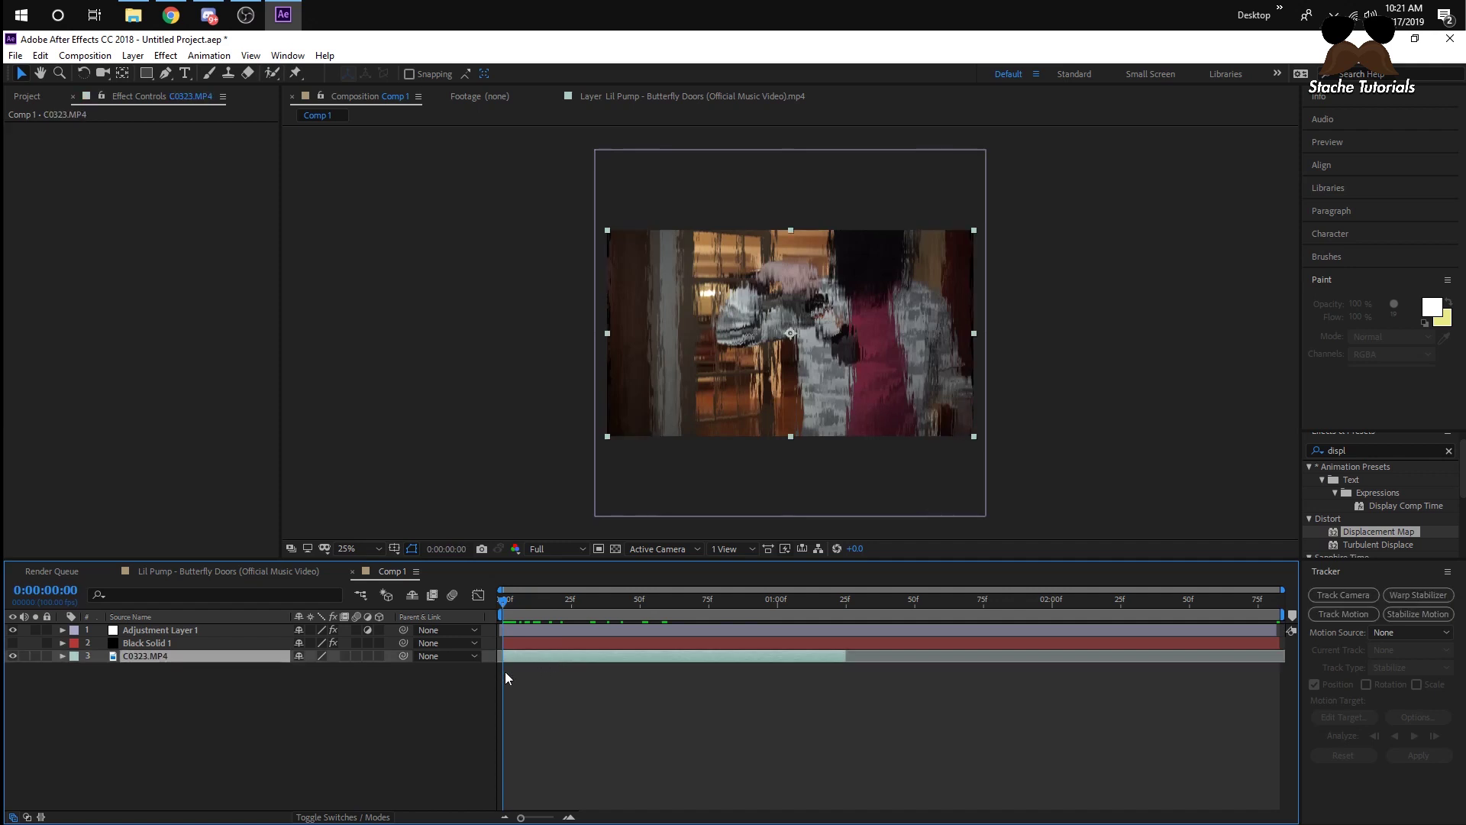
{"action": "key", "text": "ctrl+d"}
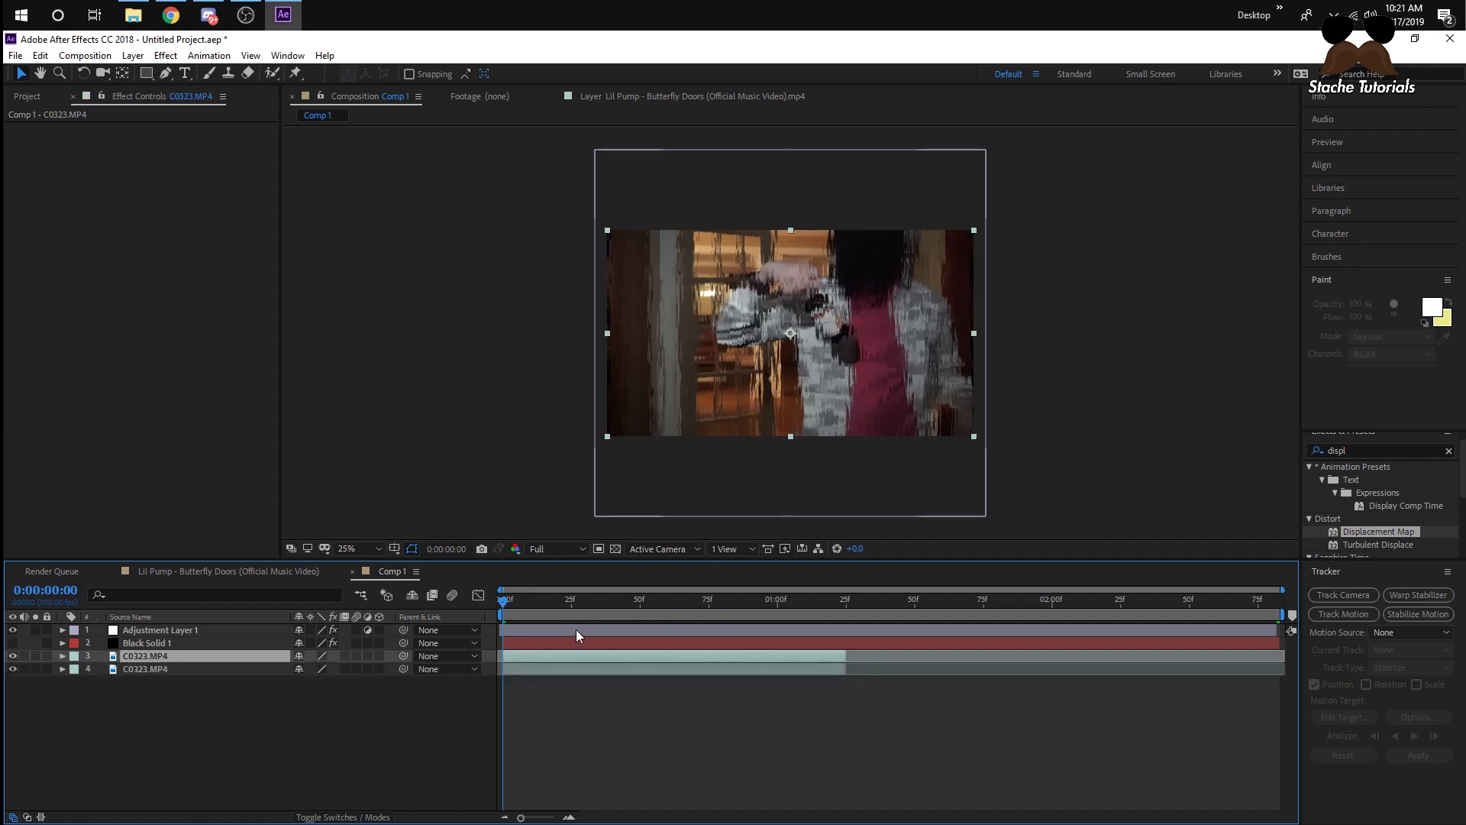
{"action": "left_click_drag", "start_coordinate": [215, 662], "coordinate": [227, 626]}
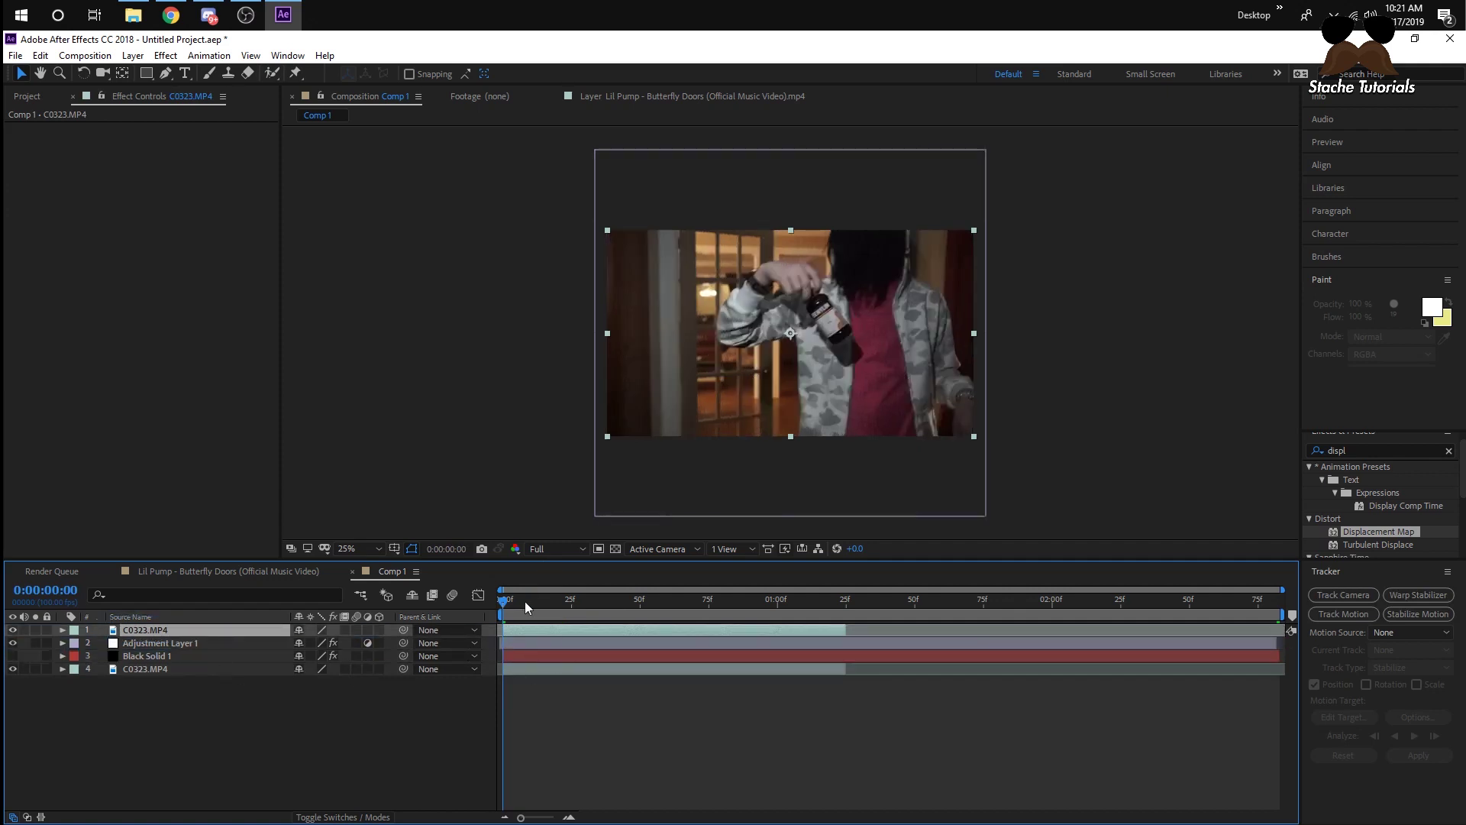
Step: Select the person holding the bottle with the Roto Brush on the top C0323.MP4 layer and check the selection up to 0:00:00:24
{"action": "left_click", "coordinate": [506, 605]}
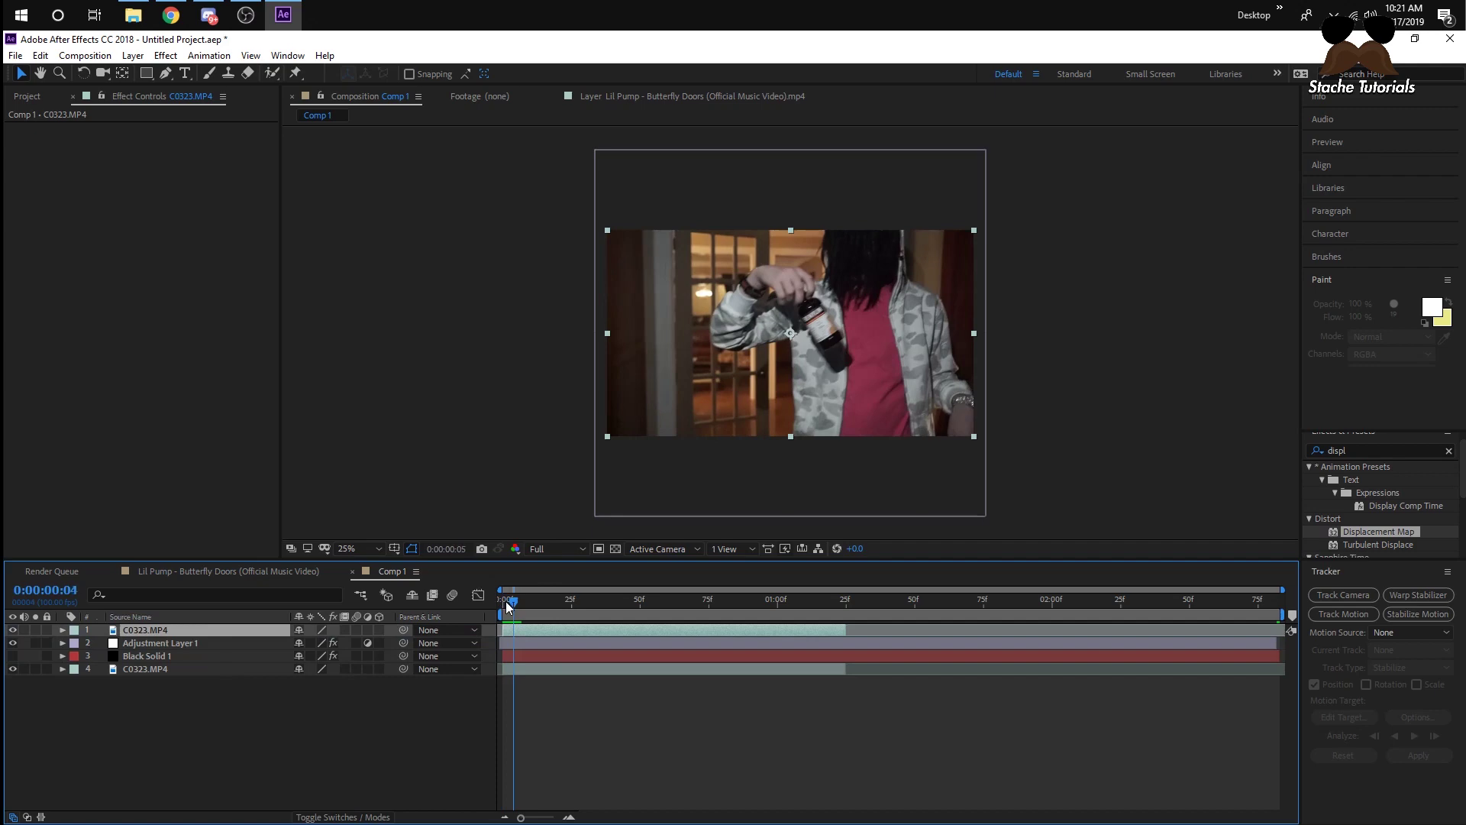
{"action": "left_click", "coordinate": [272, 73]}
{"action": "double_click", "coordinate": [845, 306]}
{"action": "key", "text": "comma"}
{"action": "key", "text": "comma"}
{"action": "key", "text": "comma"}
{"action": "key", "text": "comma"}
{"action": "left_click_drag", "start_coordinate": [854, 269], "coordinate": [822, 398]}
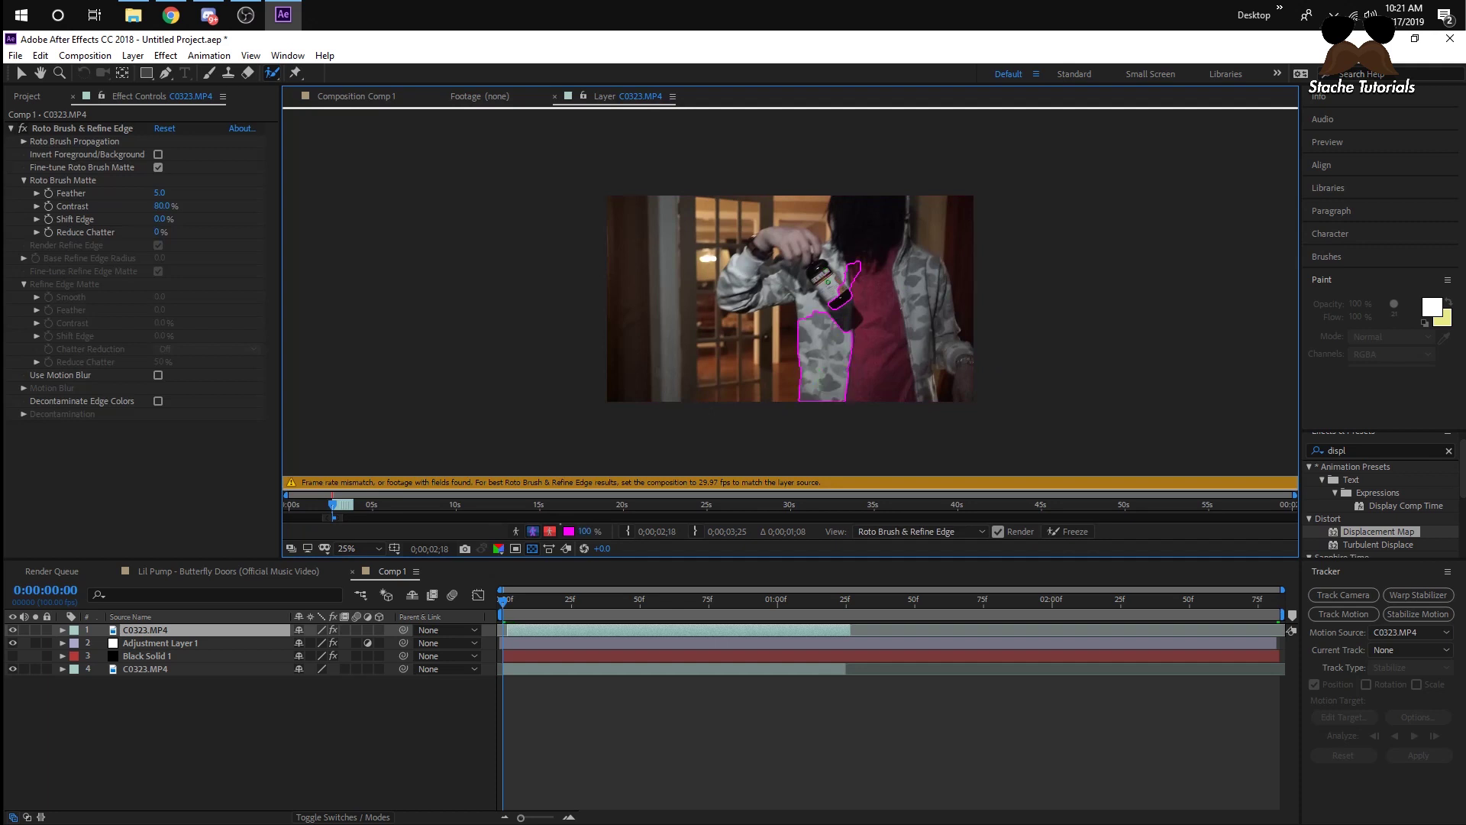
{"action": "left_click", "coordinate": [525, 600]}
{"action": "left_click_drag", "start_coordinate": [526, 603], "coordinate": [566, 600]}
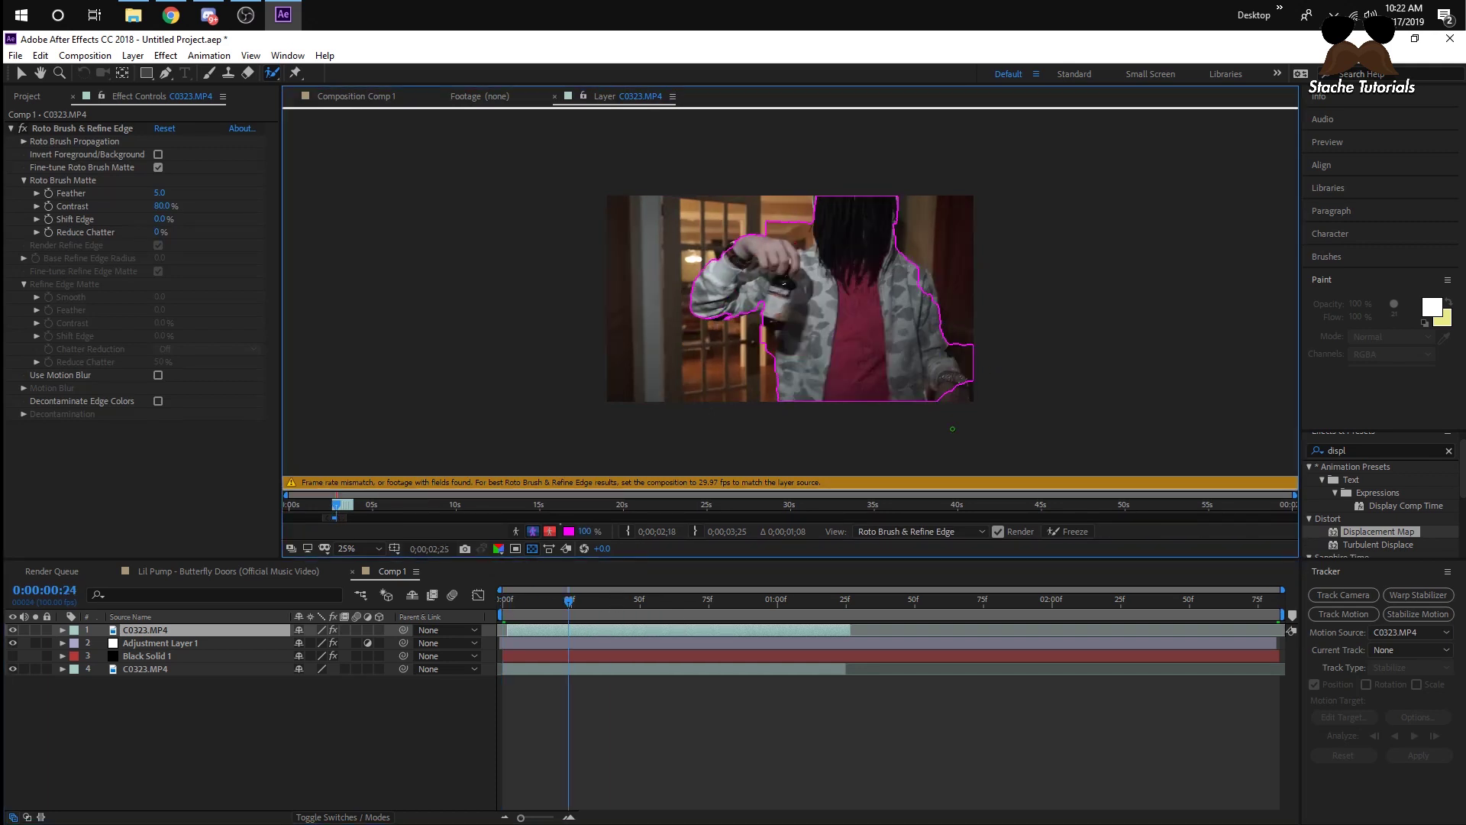
Step: Set the composition's frame rate to 29.97 and preview the rotoscoped person over the distorted background
{"action": "left_click", "coordinate": [85, 55]}
{"action": "left_click", "coordinate": [130, 92]}
{"action": "left_click", "coordinate": [114, 291]}
{"action": "type", "text": "29.97"}
{"action": "key", "text": "Return"}
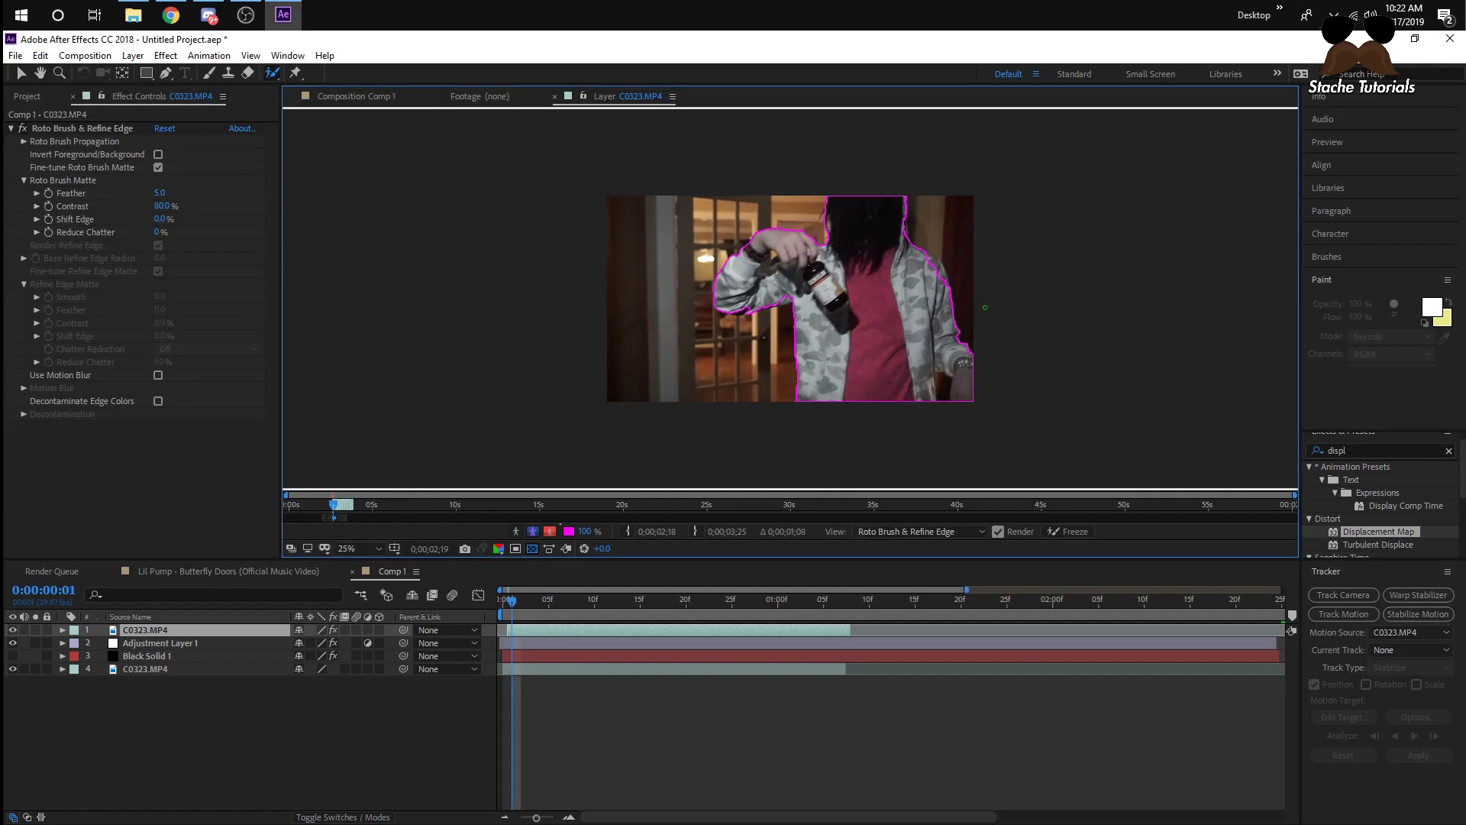
{"action": "key", "text": "space"}
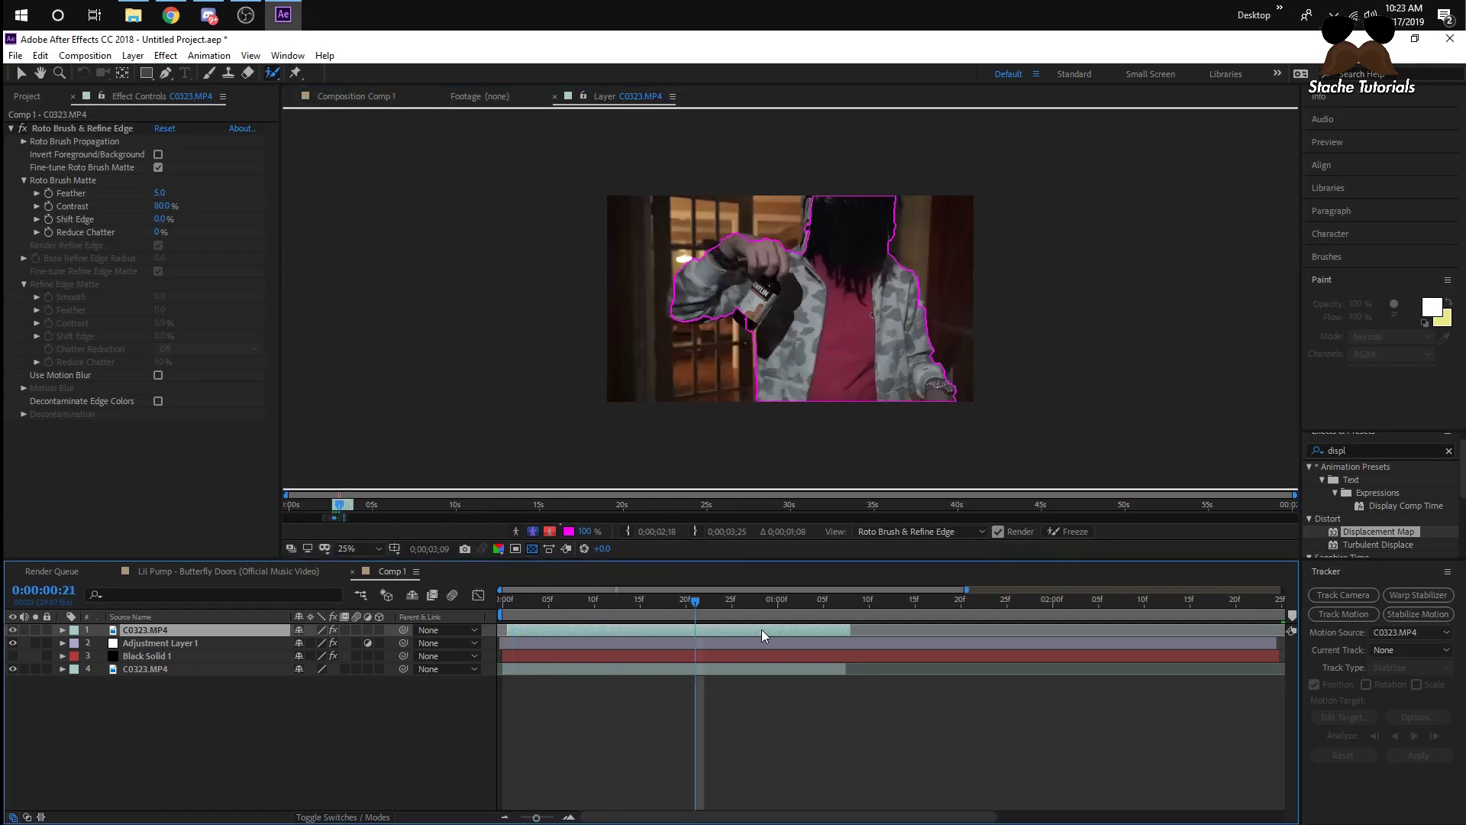
{"action": "left_click_drag", "start_coordinate": [695, 600], "coordinate": [568, 602]}
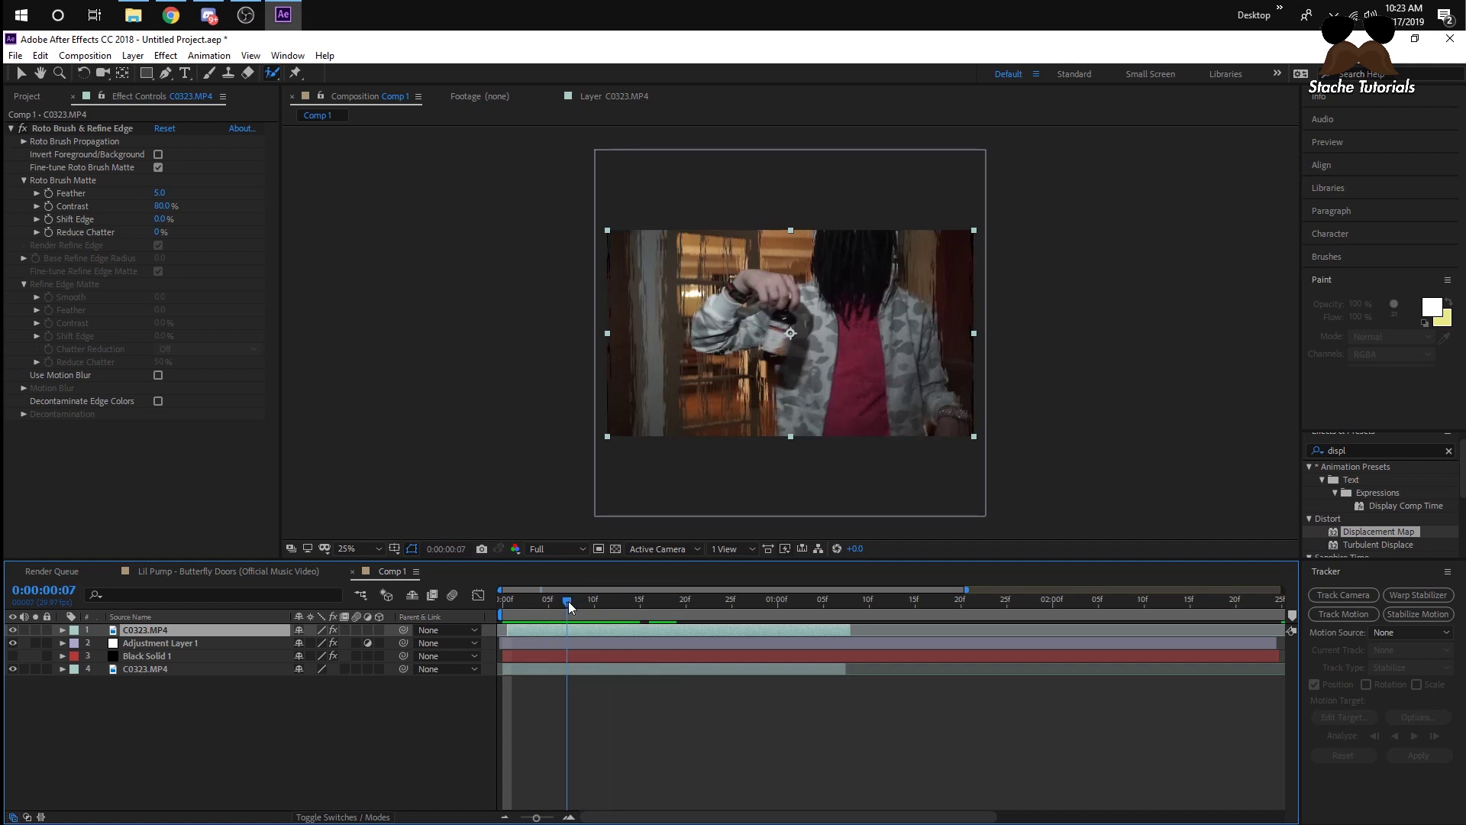
Step: Set the black solid's Fractal Noise Scale Width to 234 and Scale Height to 38, and scrub the early frames to check
{"action": "left_click", "coordinate": [554, 655]}
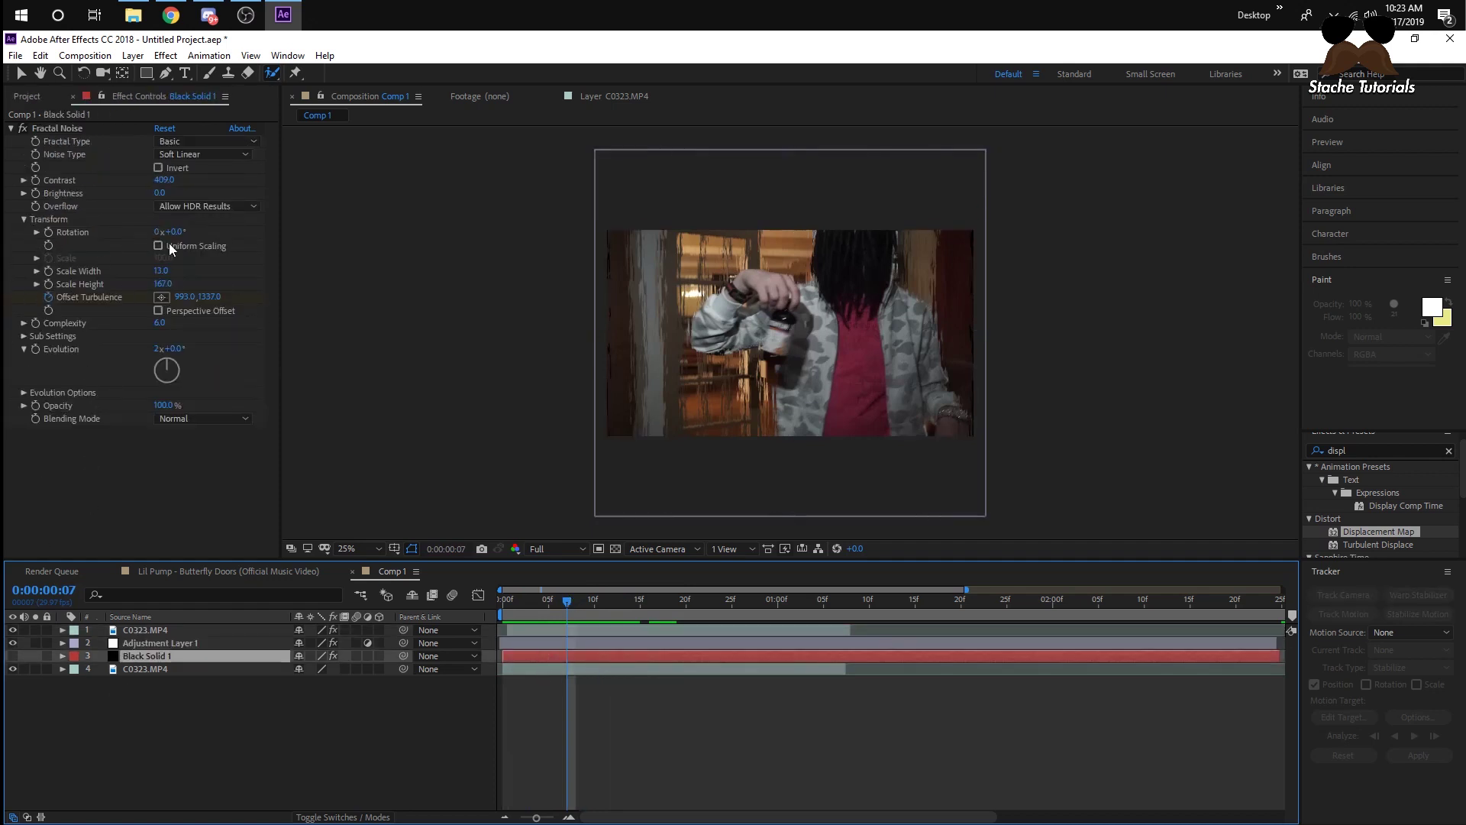
{"action": "left_click_drag", "start_coordinate": [161, 271], "coordinate": [311, 288]}
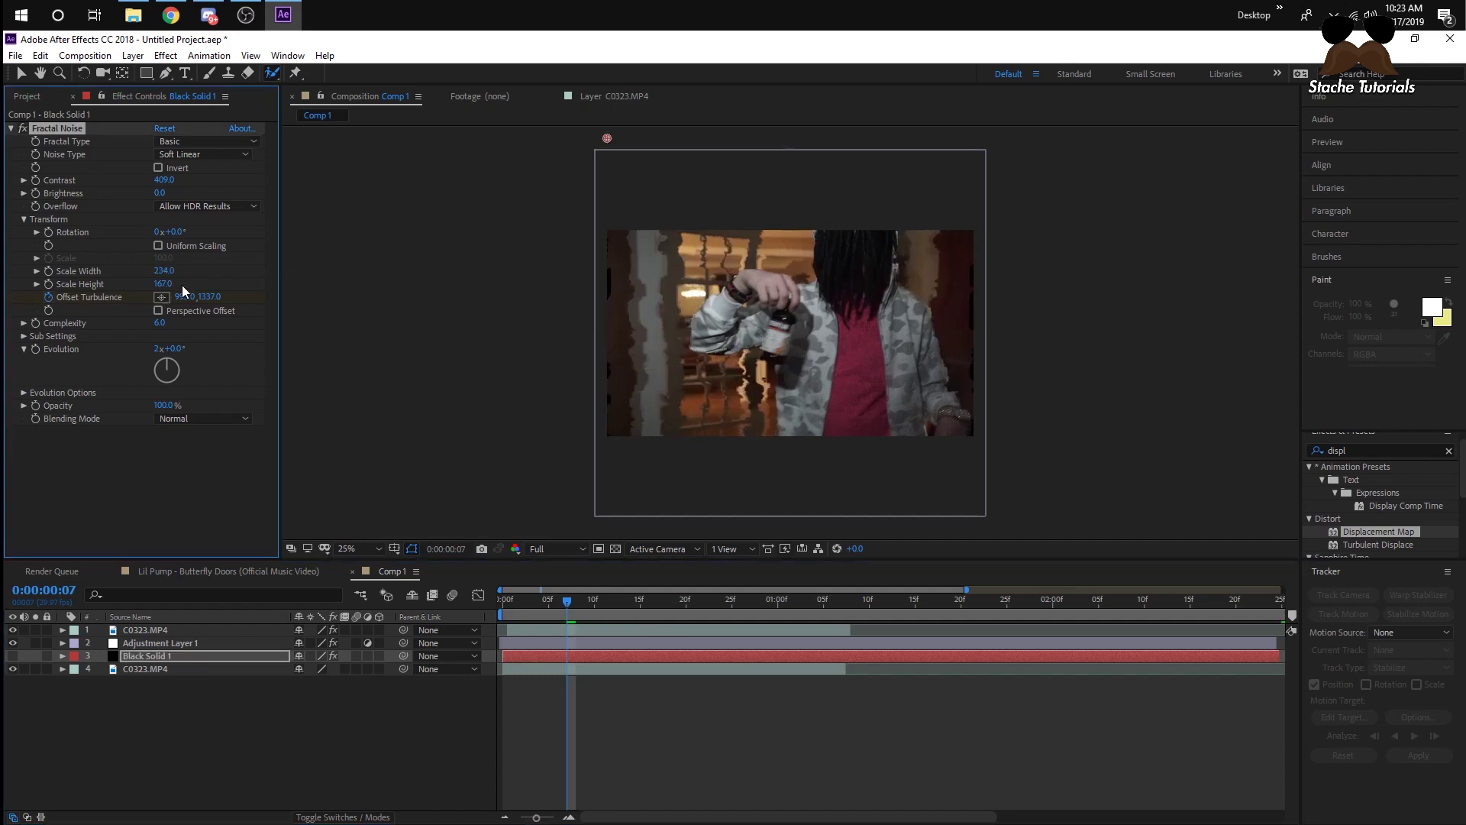
{"action": "left_click_drag", "start_coordinate": [174, 286], "coordinate": [32, 297]}
{"action": "left_click_drag", "start_coordinate": [593, 611], "coordinate": [553, 598]}
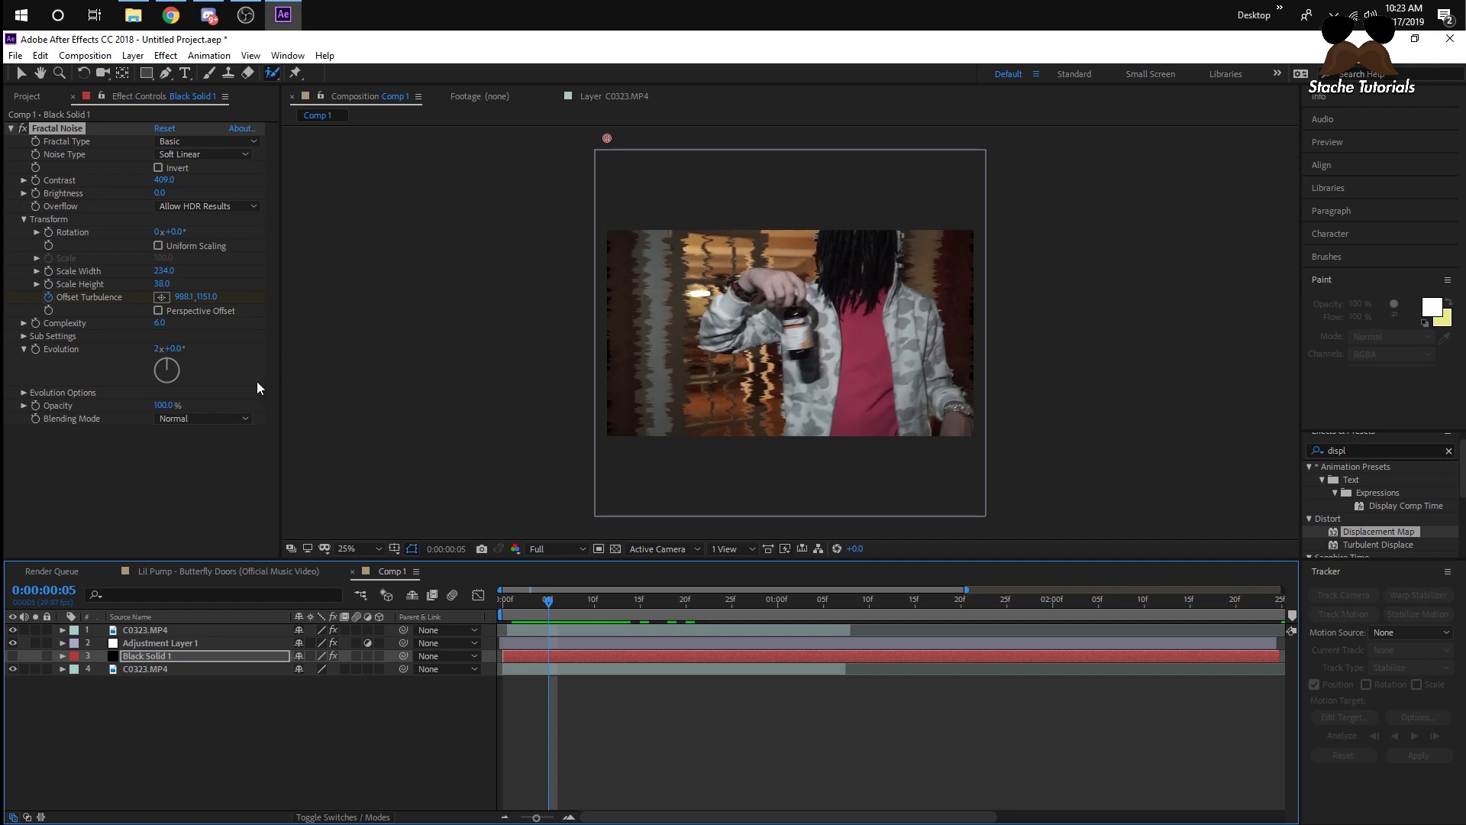
{"action": "mouse_move", "coordinate": [546, 611]}
{"action": "left_mouse_down"}
{"action": "mouse_move", "coordinate": [516, 602]}
{"action": "mouse_move", "coordinate": [558, 626]}
{"action": "left_mouse_up"}
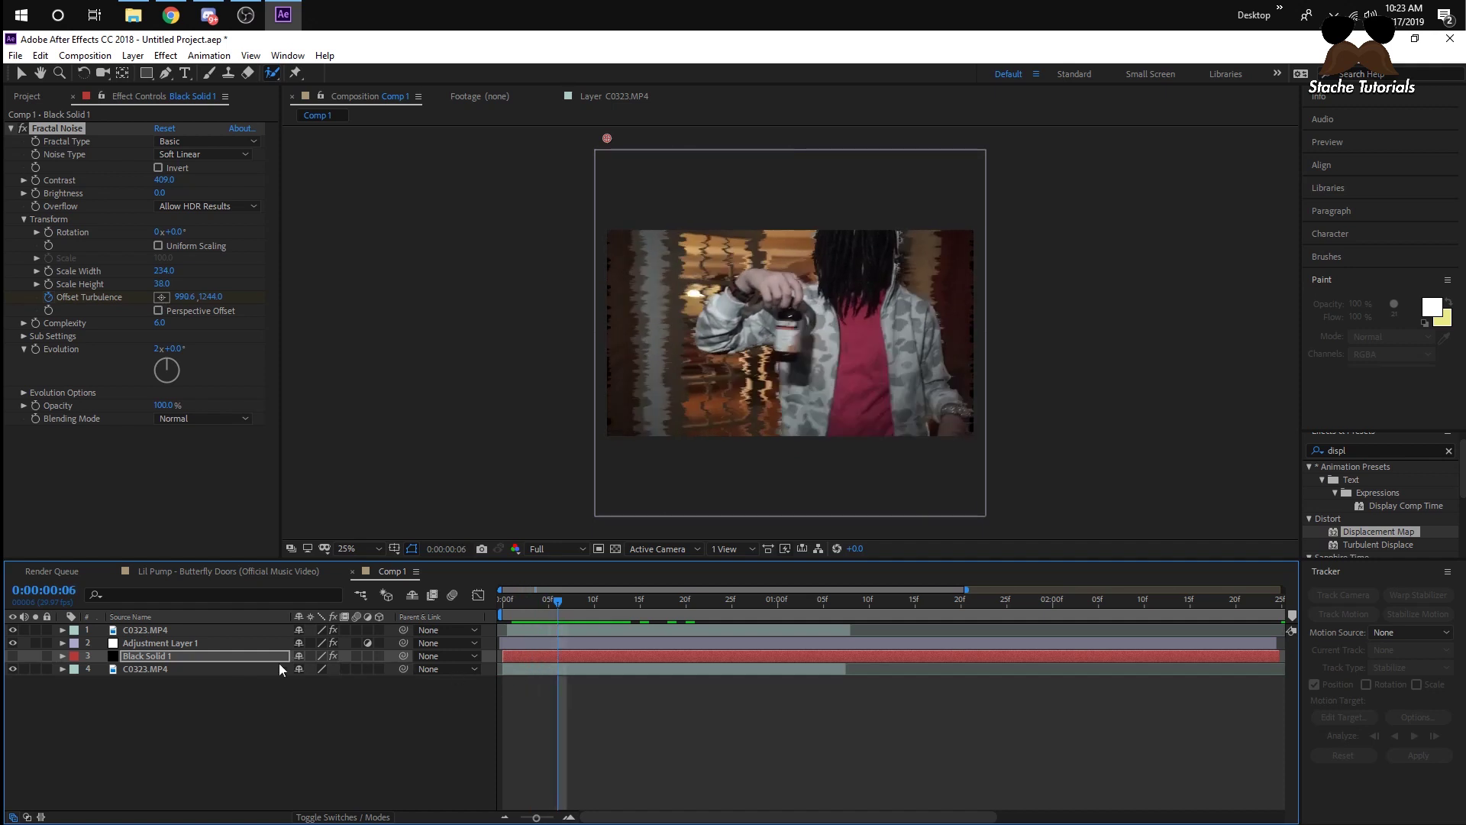
Step: Set the black solid's Fractal Noise Scale Height and Scale Width both to 1 at 0:00:00:03
{"action": "left_click", "coordinate": [516, 645]}
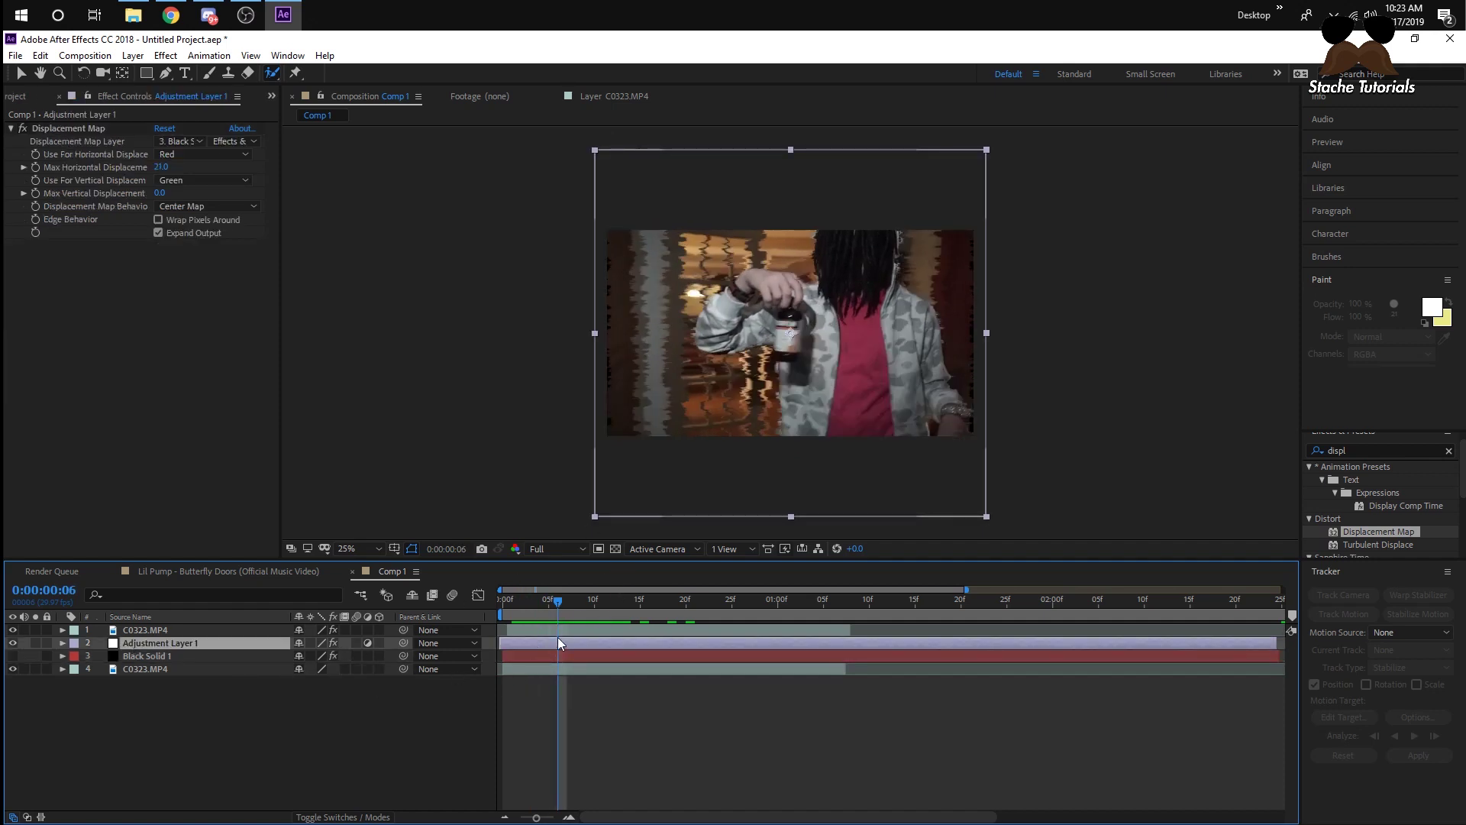
{"action": "left_click_drag", "start_coordinate": [562, 599], "coordinate": [524, 605]}
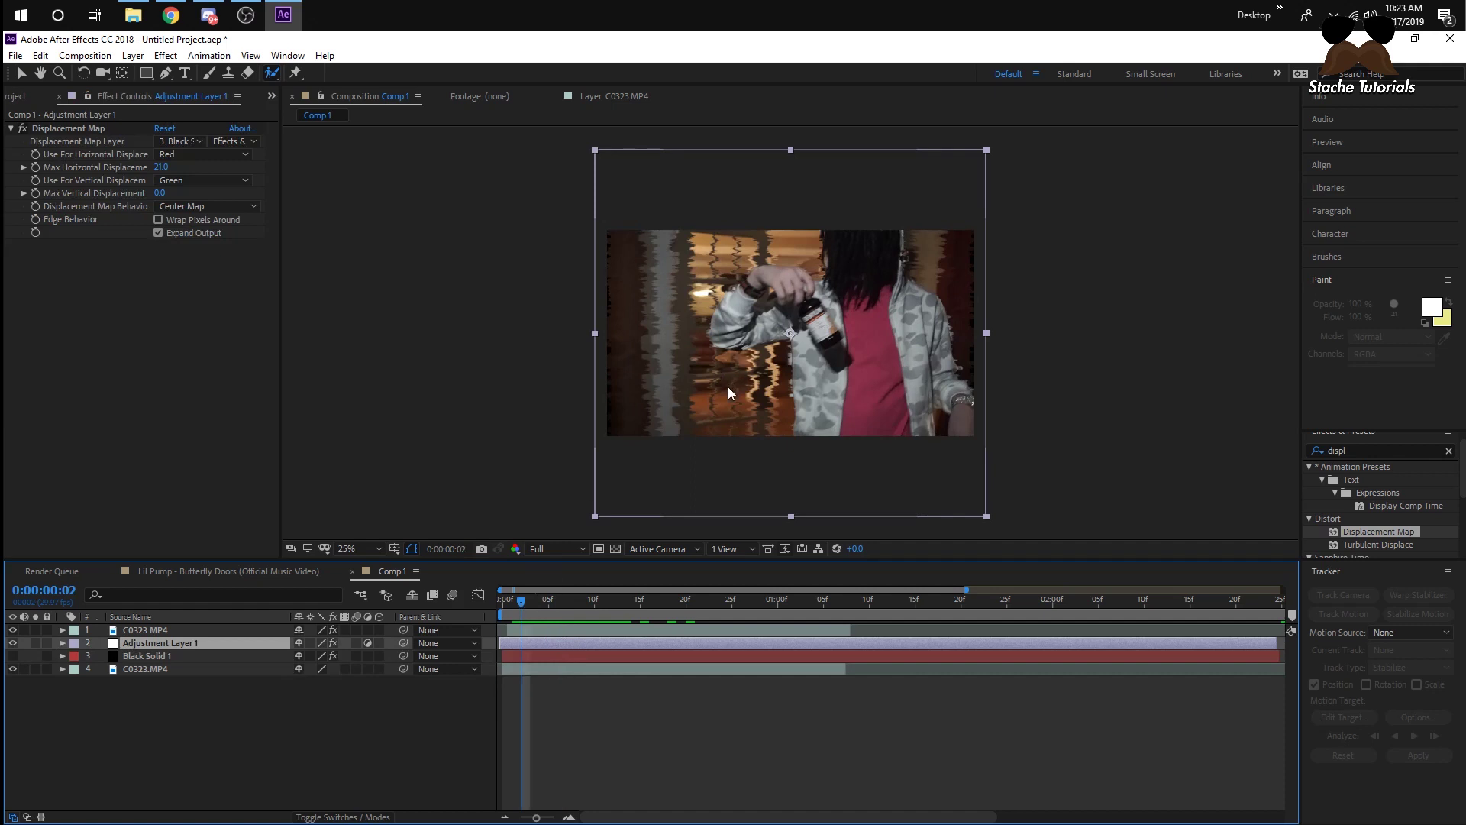
{"action": "left_click_drag", "start_coordinate": [525, 603], "coordinate": [531, 603]}
{"action": "left_click", "coordinate": [539, 656]}
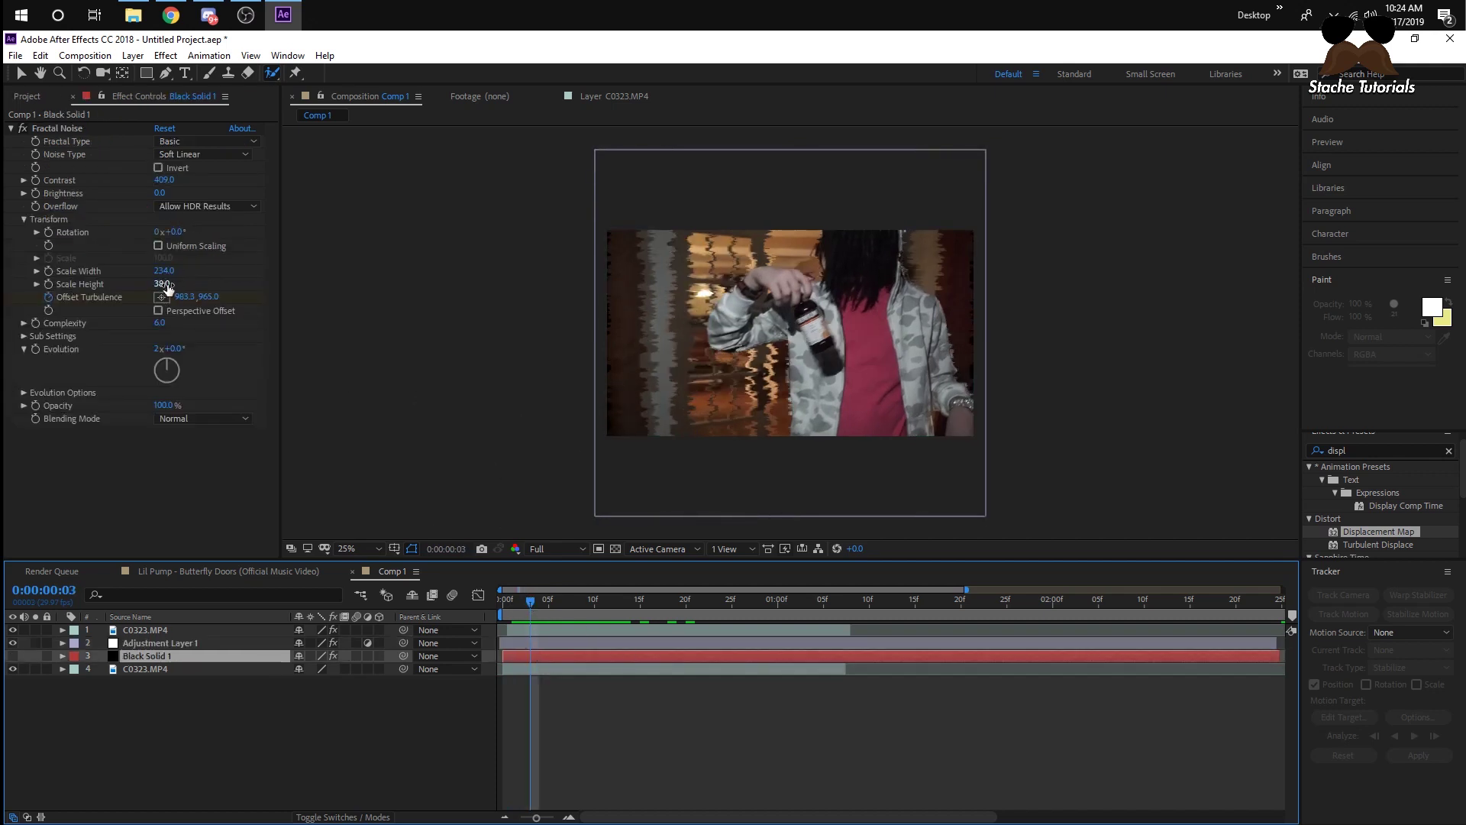
{"action": "left_click_drag", "start_coordinate": [166, 287], "coordinate": [63, 284]}
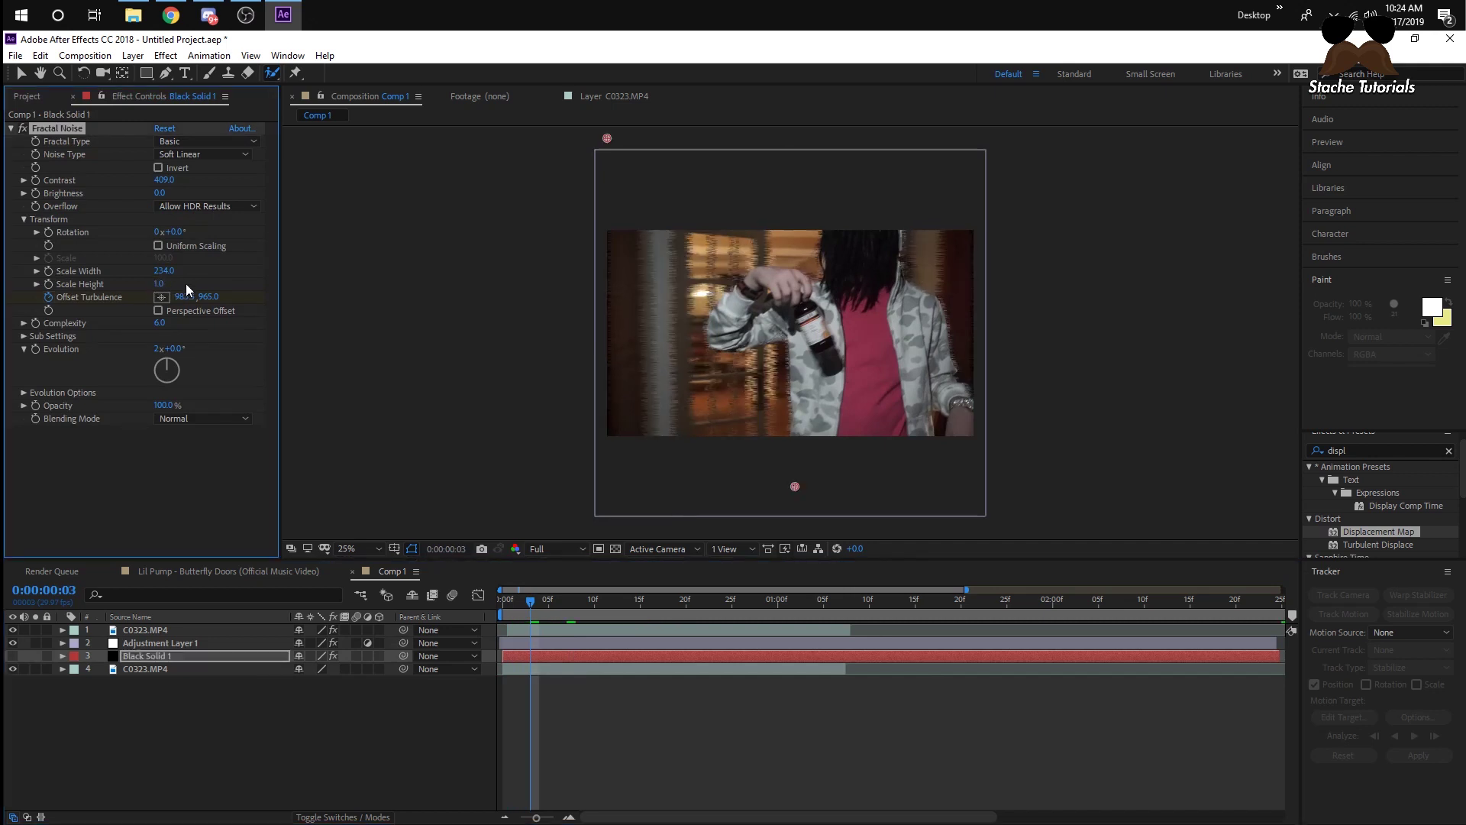
{"action": "left_click_drag", "start_coordinate": [164, 271], "coordinate": [3, 280]}
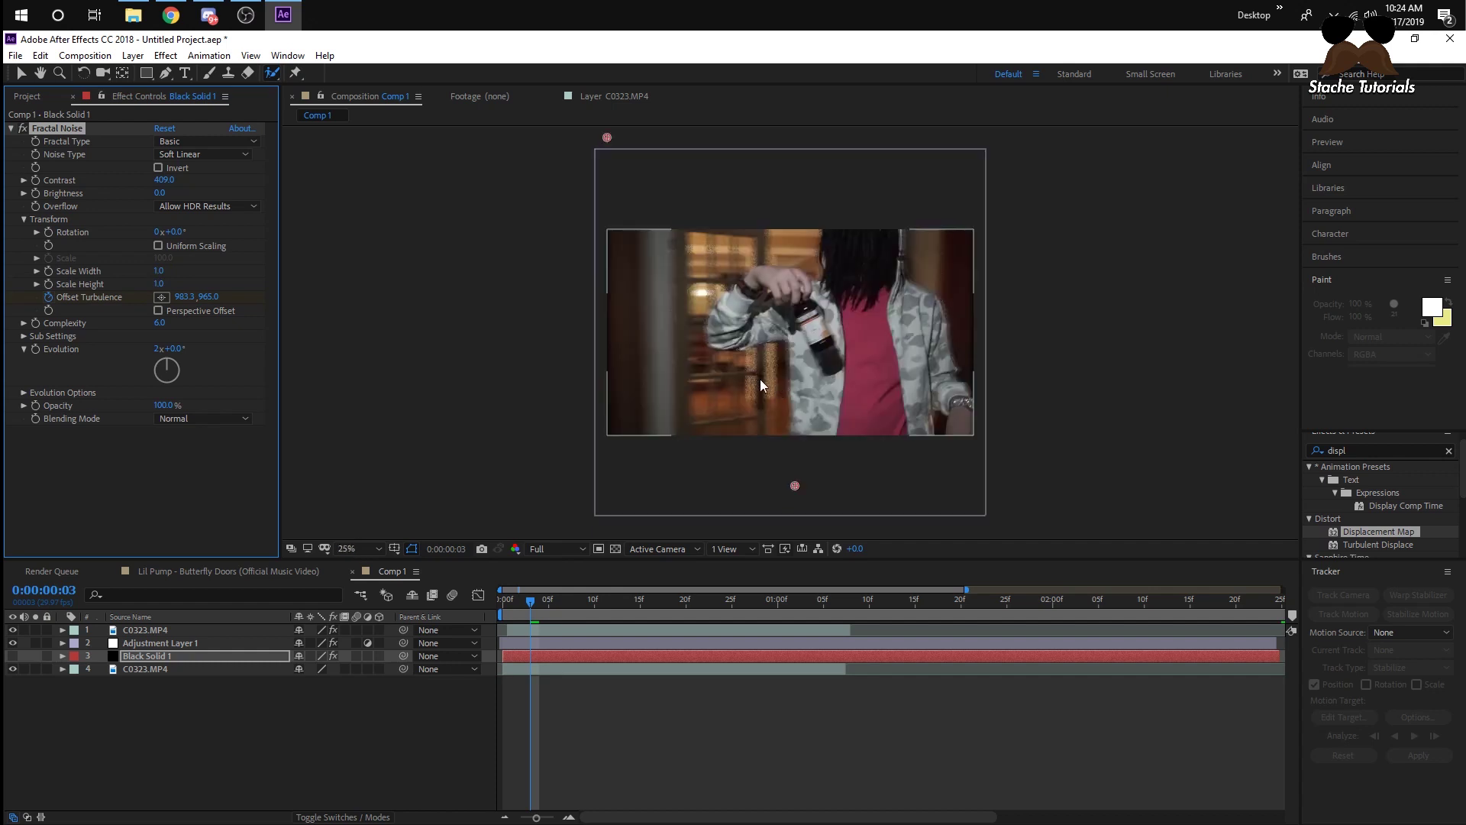
Step: Trim the starts of Black Solid 1 and Adjustment Layer 1 to 0:00:00:03
{"action": "left_click_drag", "start_coordinate": [498, 673], "coordinate": [534, 672]}
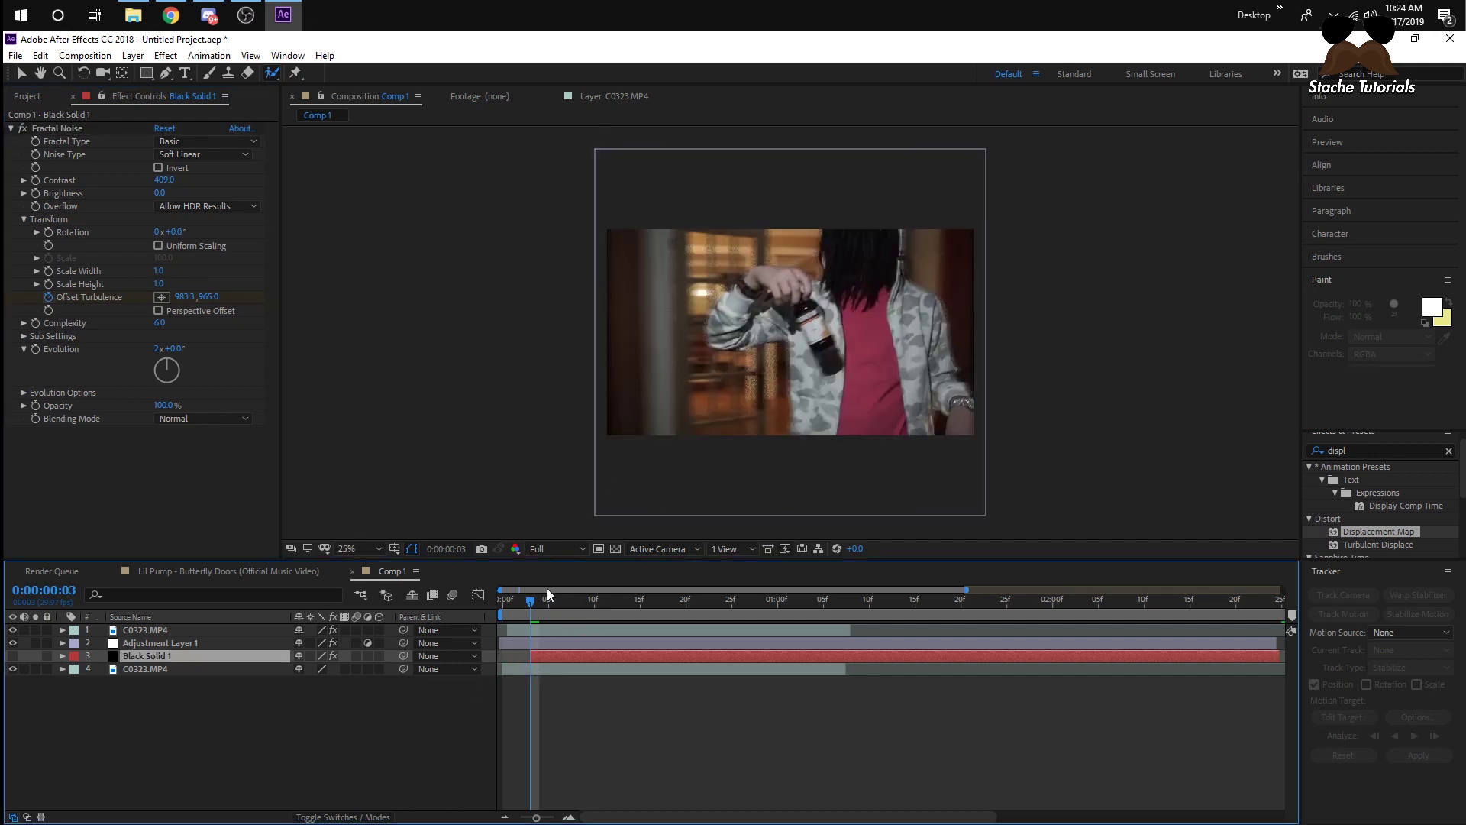
{"action": "mouse_move", "coordinate": [547, 601]}
{"action": "left_mouse_down"}
{"action": "mouse_move", "coordinate": [504, 605]}
{"action": "mouse_move", "coordinate": [565, 607]}
{"action": "mouse_move", "coordinate": [478, 607]}
{"action": "mouse_move", "coordinate": [528, 643]}
{"action": "mouse_move", "coordinate": [521, 611]}
{"action": "mouse_move", "coordinate": [580, 617]}
{"action": "mouse_move", "coordinate": [517, 620]}
{"action": "mouse_move", "coordinate": [530, 625]}
{"action": "left_mouse_up"}
{"action": "left_click", "coordinate": [527, 609]}
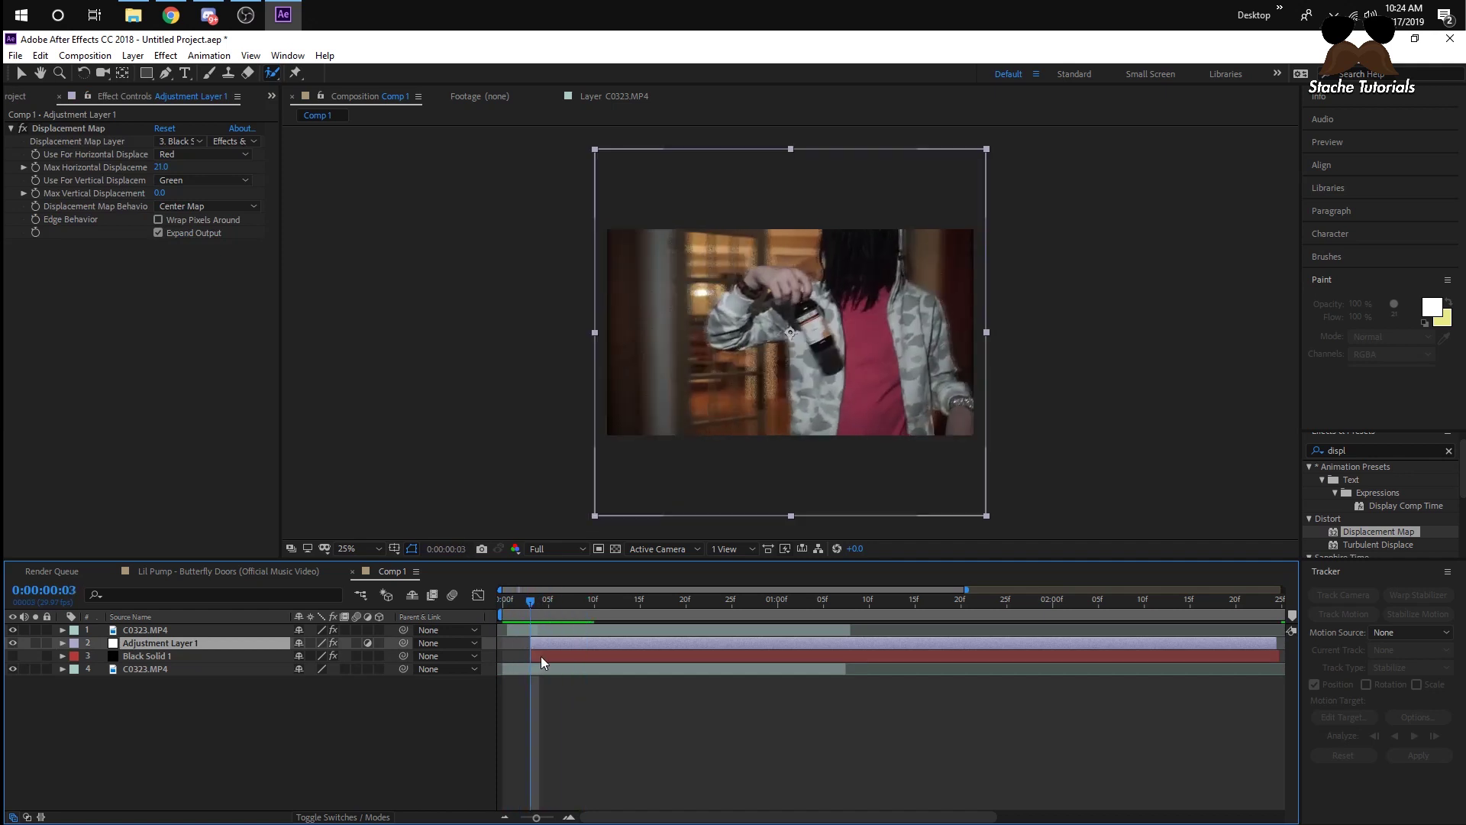
Step: Keyframe the black solid's Scale Width and Scale Height at 0:00:00:03, and raise Scale Width to about 330 at 0:00:00:11
{"action": "left_click", "coordinate": [540, 656]}
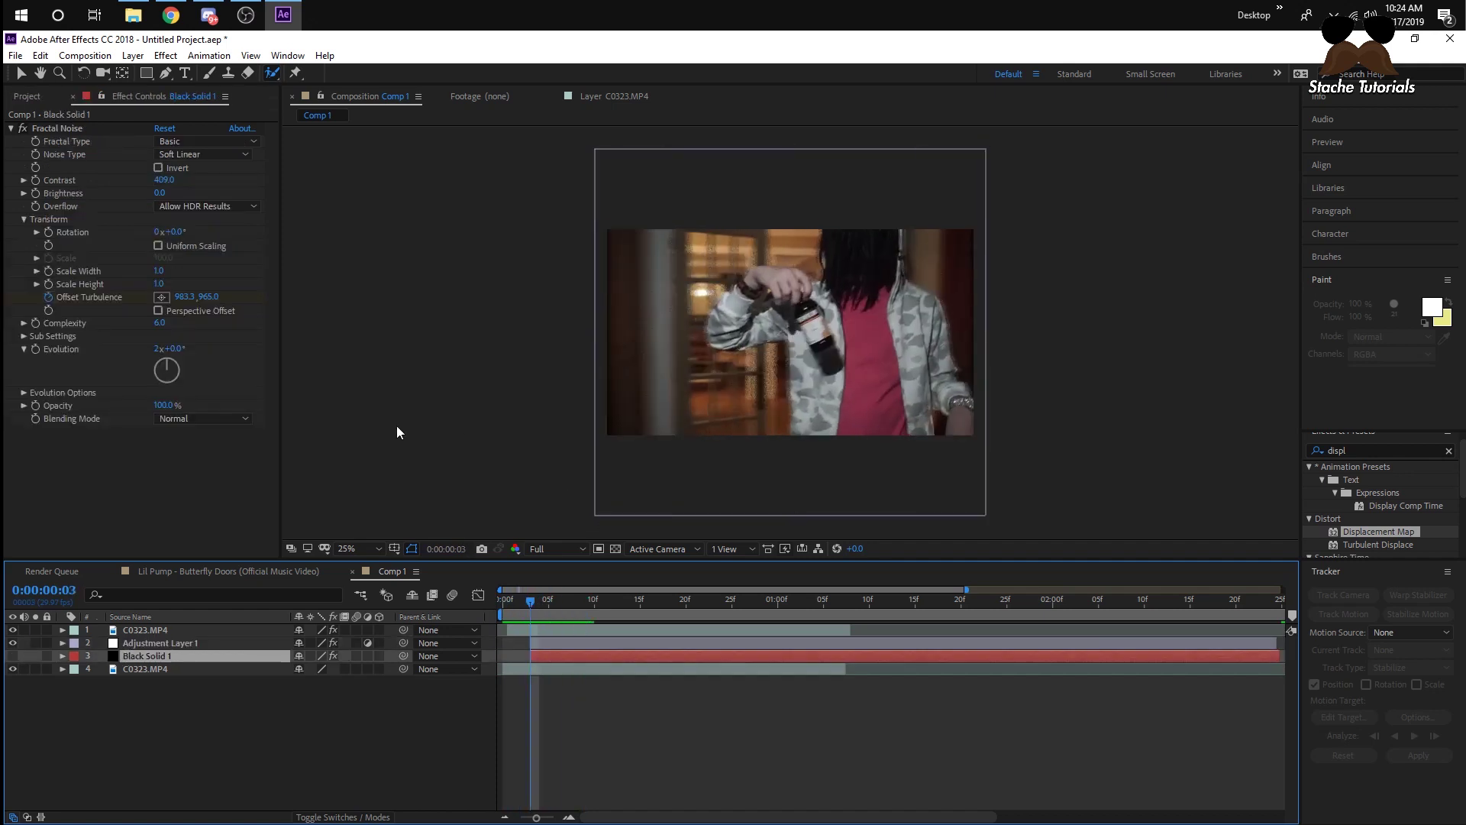
{"action": "left_click", "coordinate": [49, 285]}
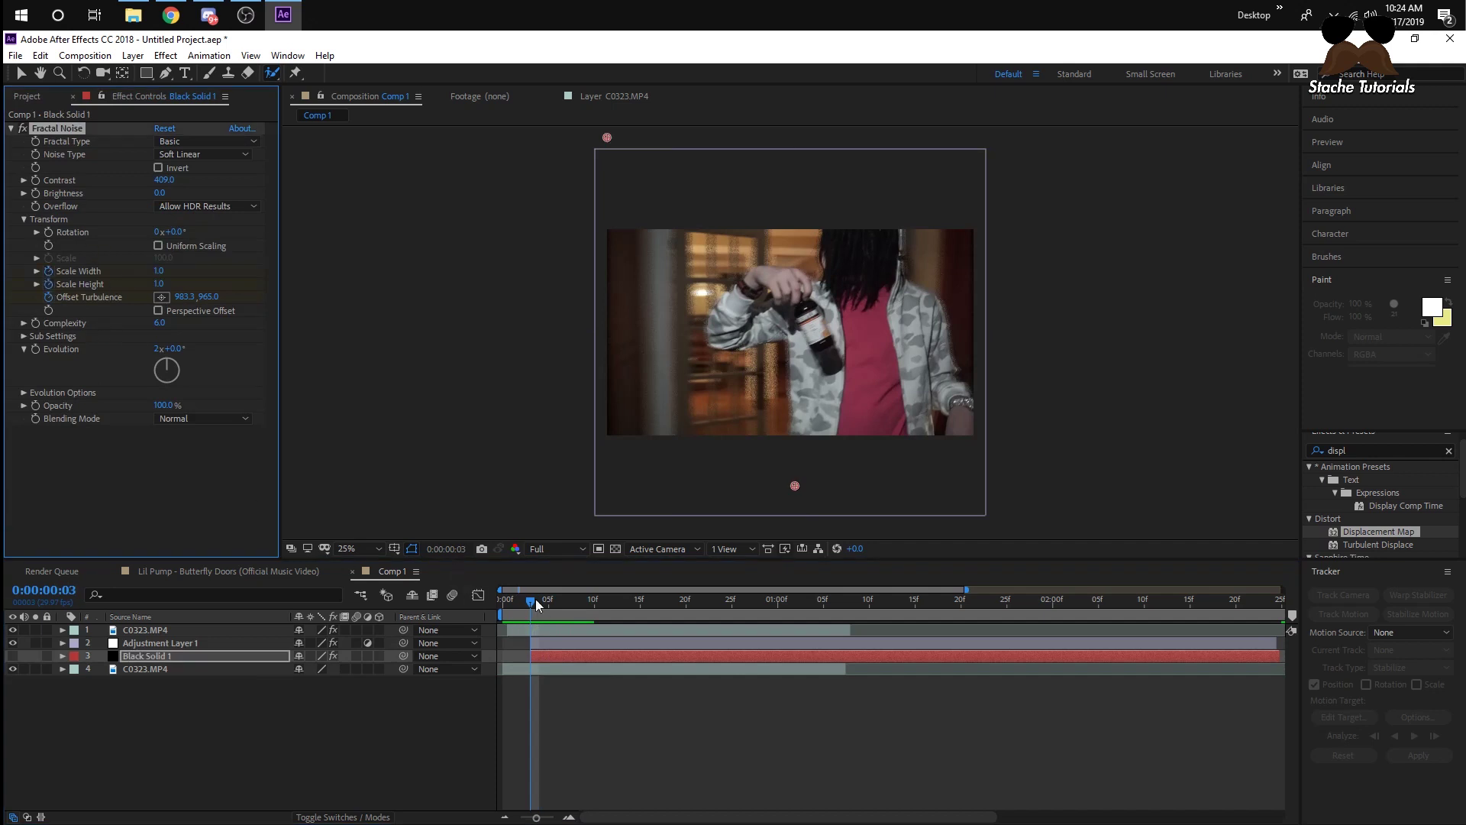
{"action": "left_click_drag", "start_coordinate": [533, 597], "coordinate": [604, 608]}
{"action": "left_click_drag", "start_coordinate": [162, 273], "coordinate": [415, 278]}
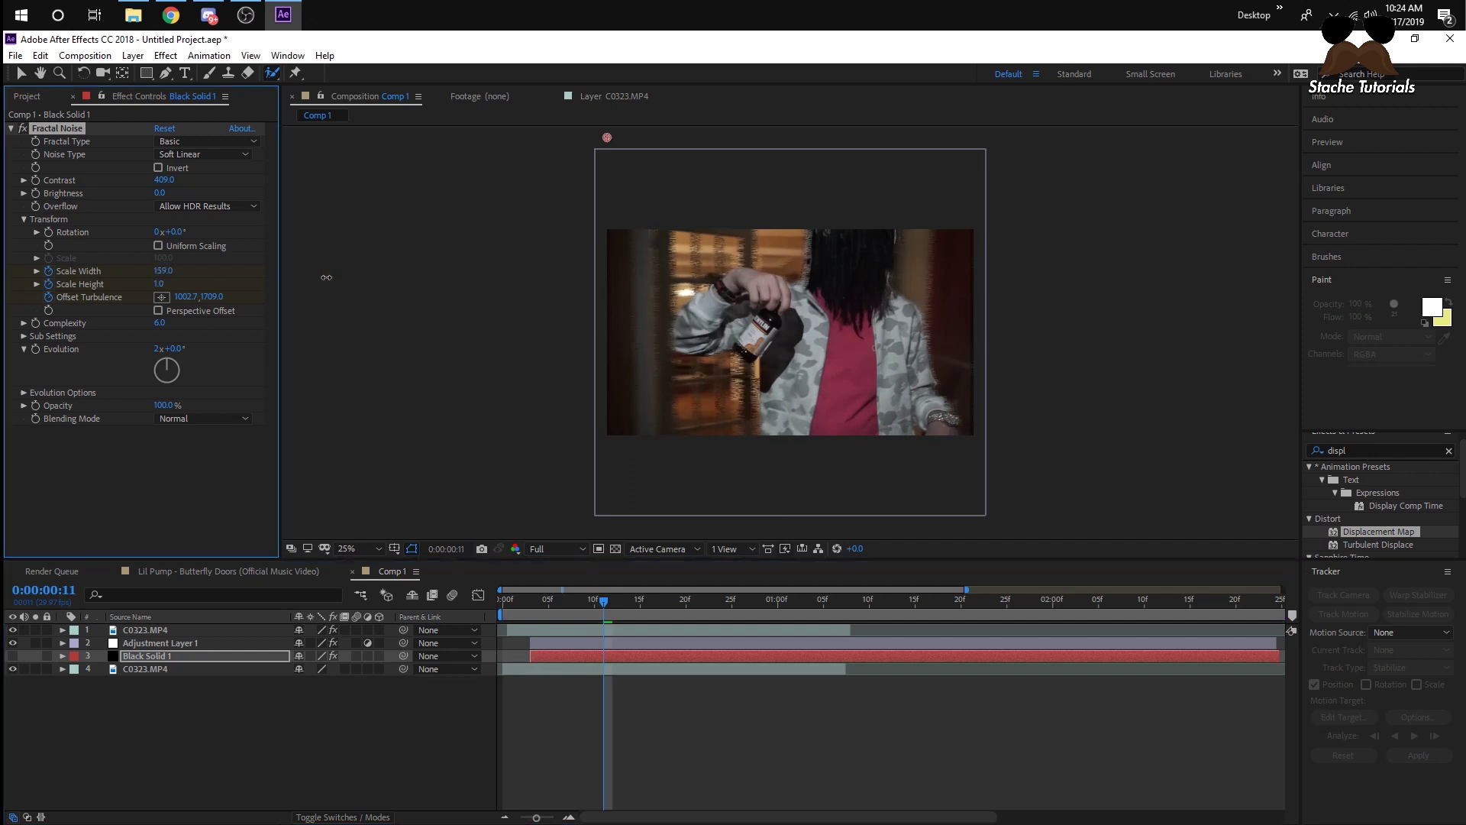
Step: Add a further Scale Width keyframe on the black solid that brings the value back down to 1
{"action": "left_click", "coordinate": [611, 606]}
{"action": "key", "text": "space"}
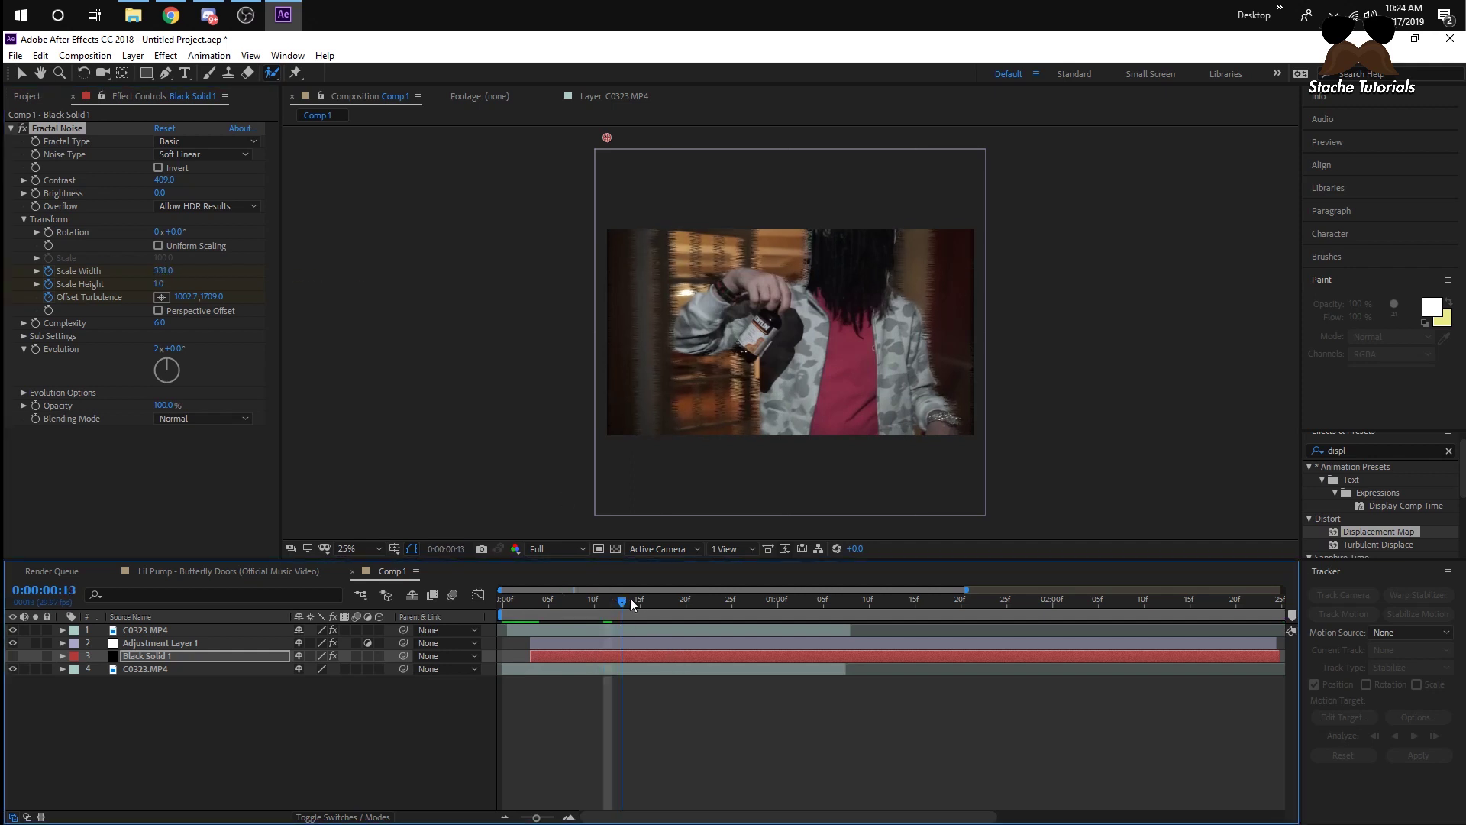
{"action": "left_click", "coordinate": [163, 270]}
{"action": "type", "text": "1"}
{"action": "key", "text": "Return"}
Step: Split Adjustment Layer 1 at 0:00:00:28 and delete the part after the cut
{"action": "left_click_drag", "start_coordinate": [580, 599], "coordinate": [761, 612]}
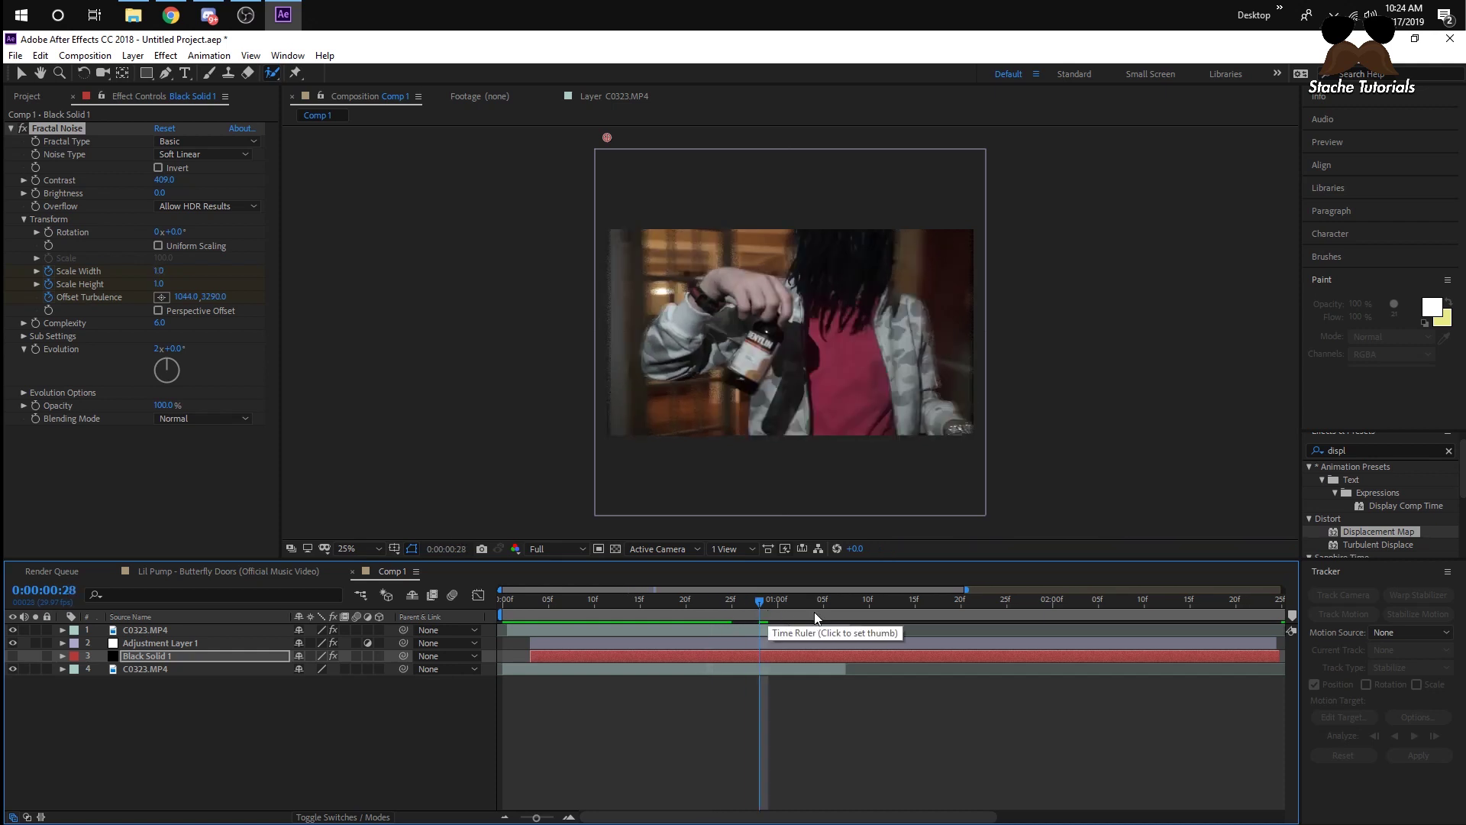
{"action": "left_click", "coordinate": [777, 644]}
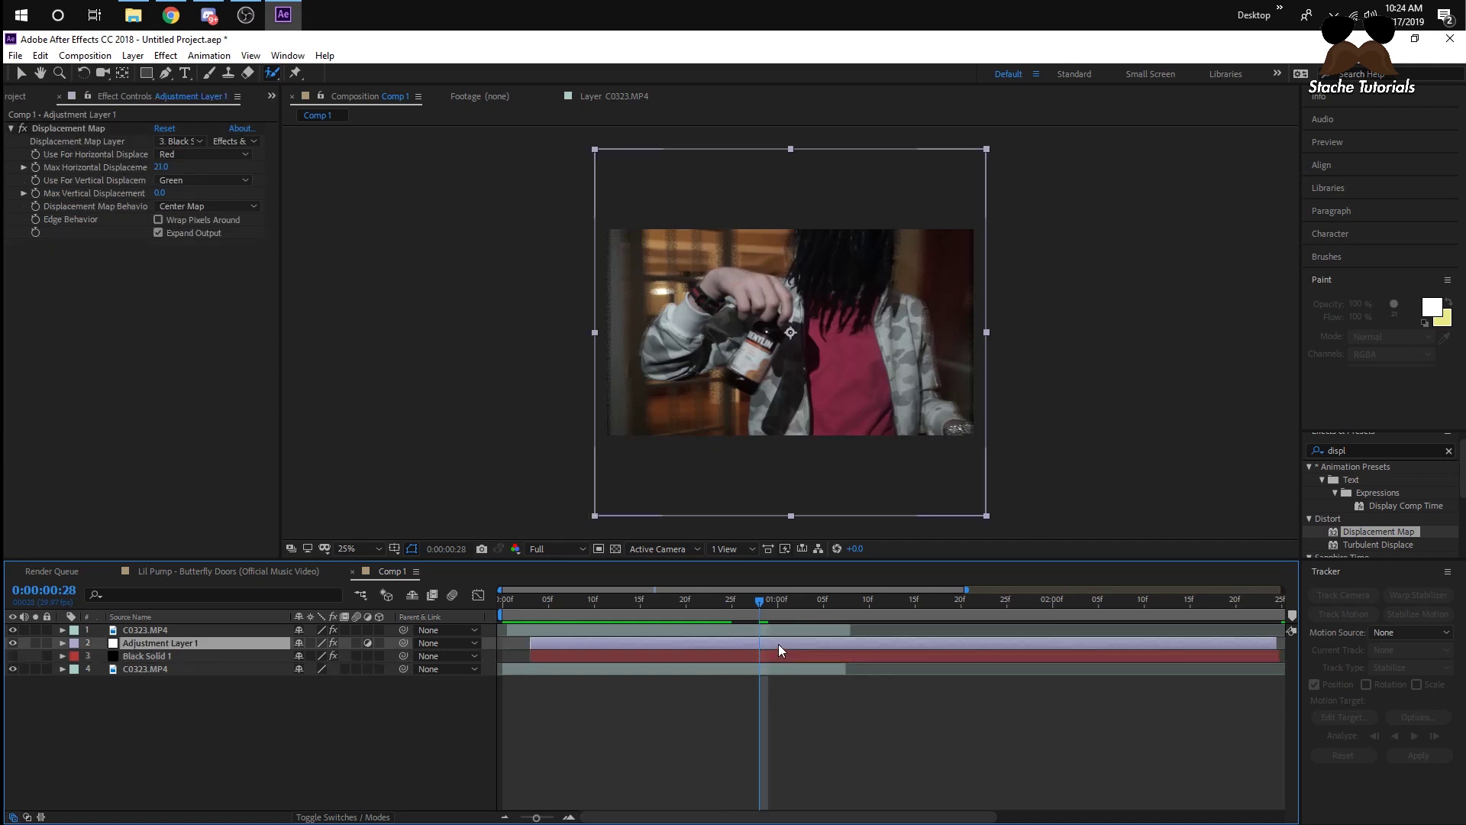
{"action": "key", "text": "ctrl+shift+d"}
{"action": "key", "text": "Delete"}
Step: Split the bottom C0323.MP4 layer at 0:00:00:03 and preview the result
{"action": "left_click_drag", "start_coordinate": [760, 600], "coordinate": [530, 623]}
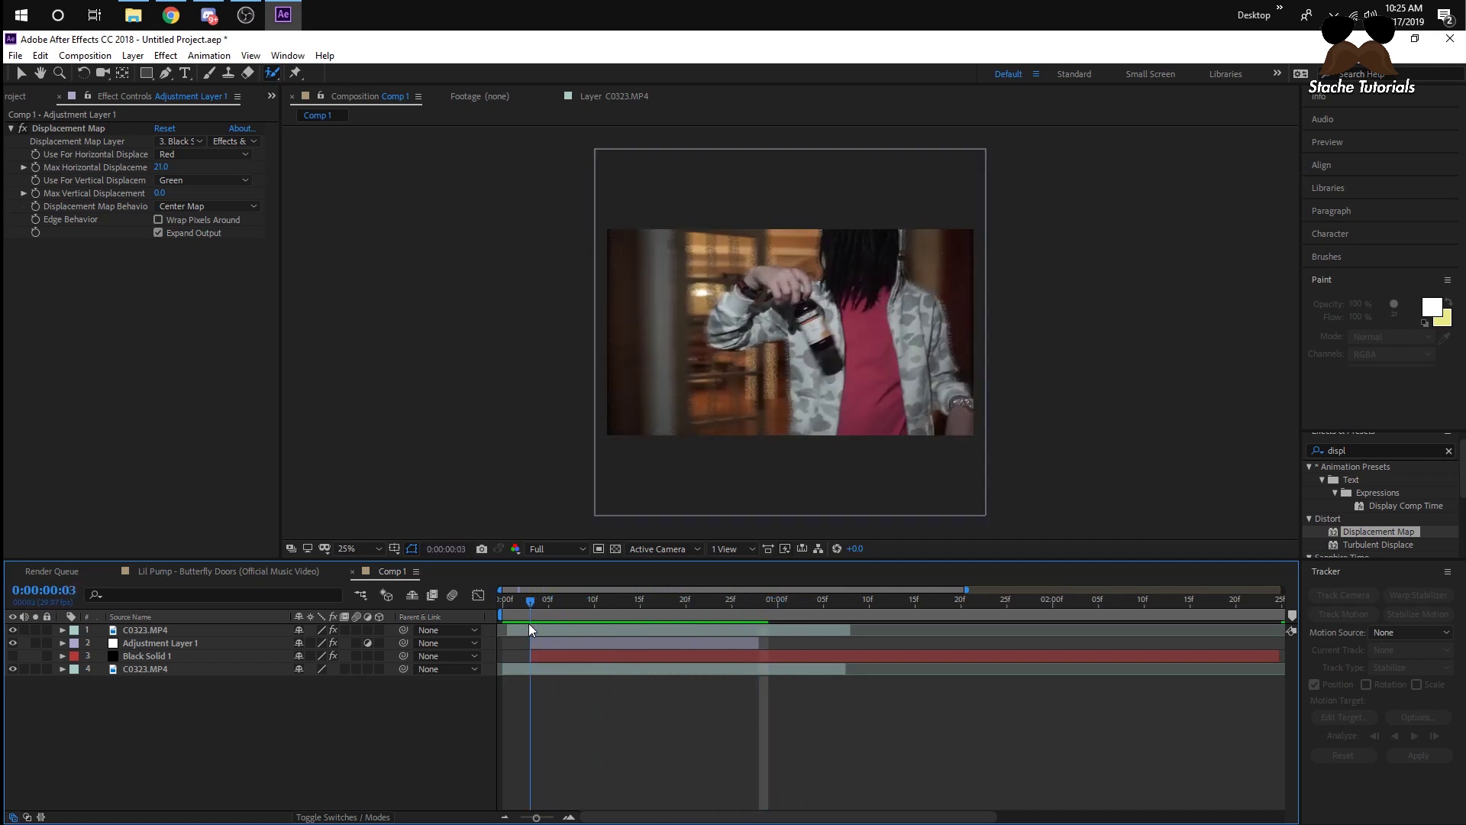
{"action": "left_click", "coordinate": [544, 671]}
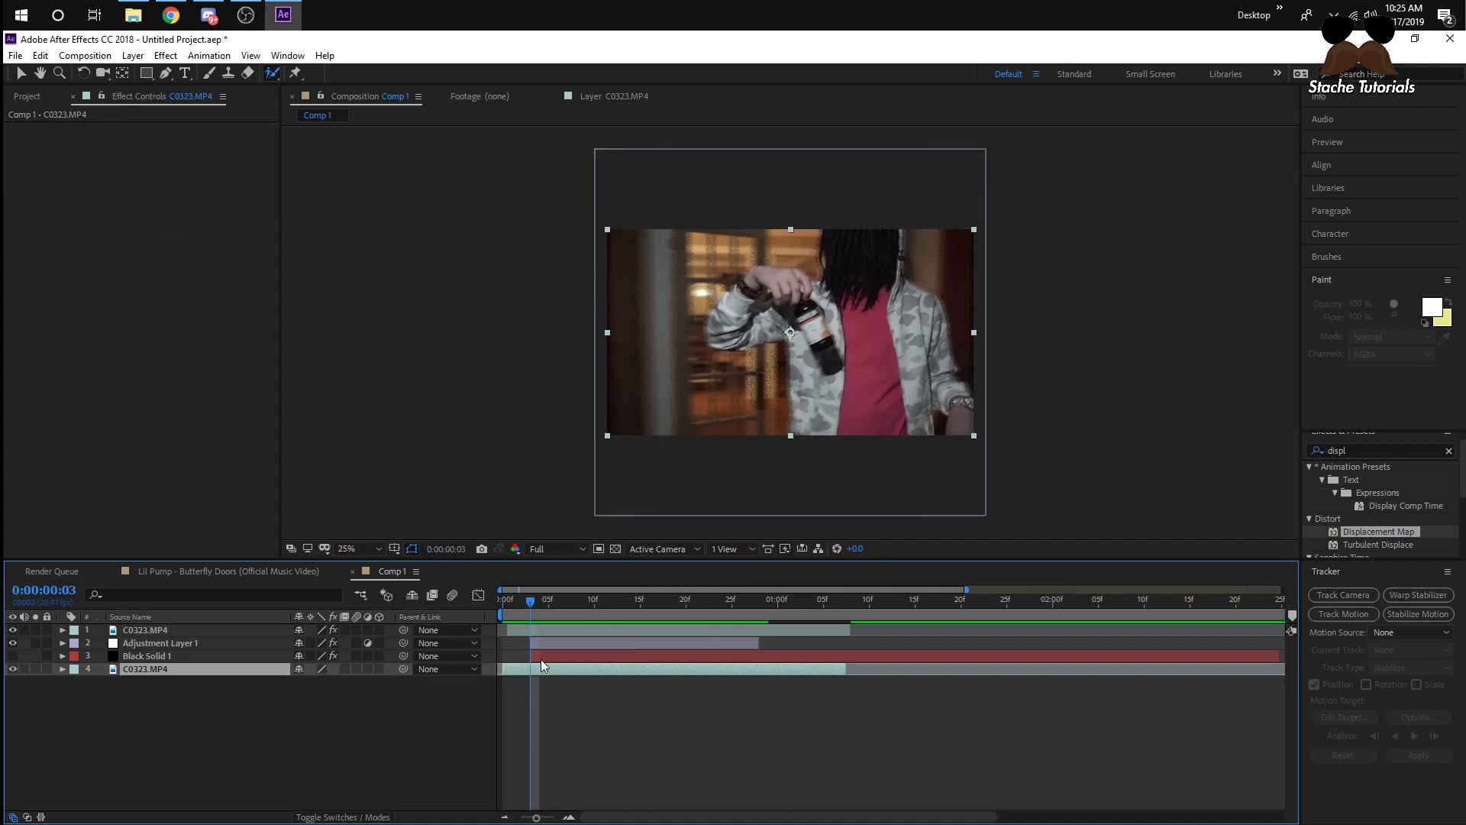
{"action": "key", "text": "ctrl+shift+d"}
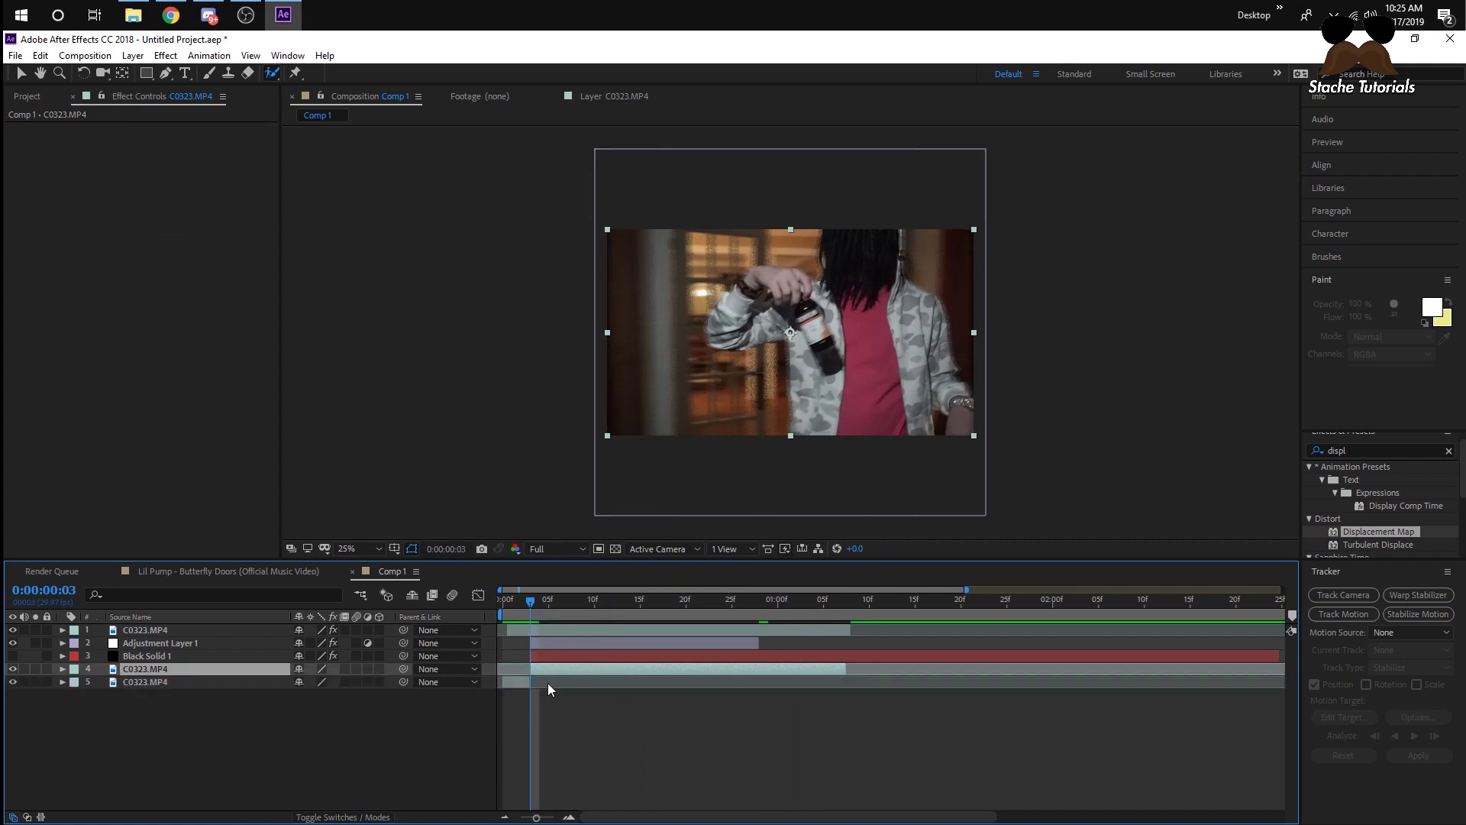
{"action": "key", "text": "space"}
{"action": "key", "text": "space"}
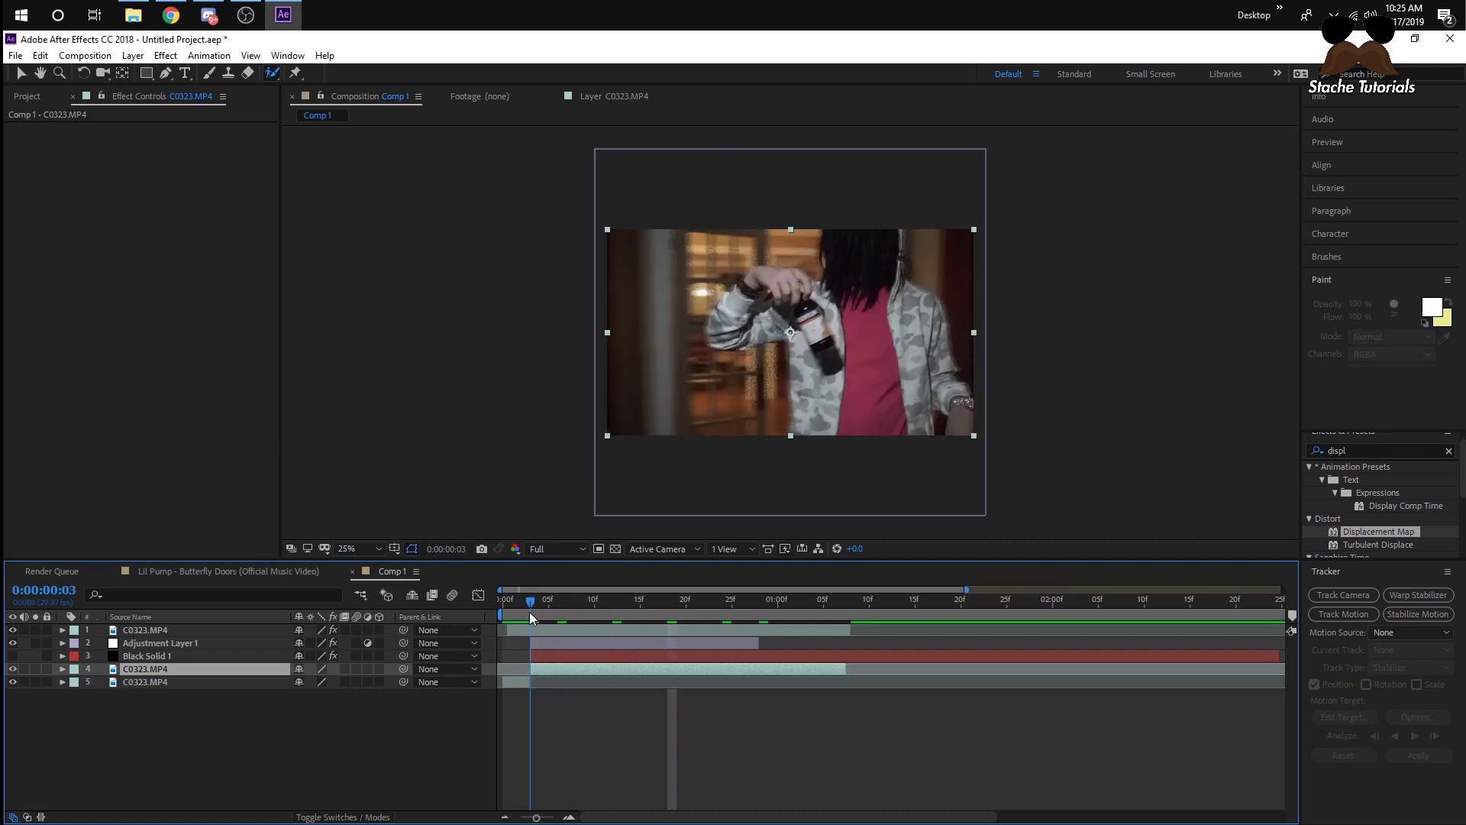
Step: Set the Scale of the split C0323.MP4 layer below the black solid to 110% and keyframe it at 0:00:00:03
{"action": "key", "text": "s"}
{"action": "left_click", "coordinate": [320, 681]}
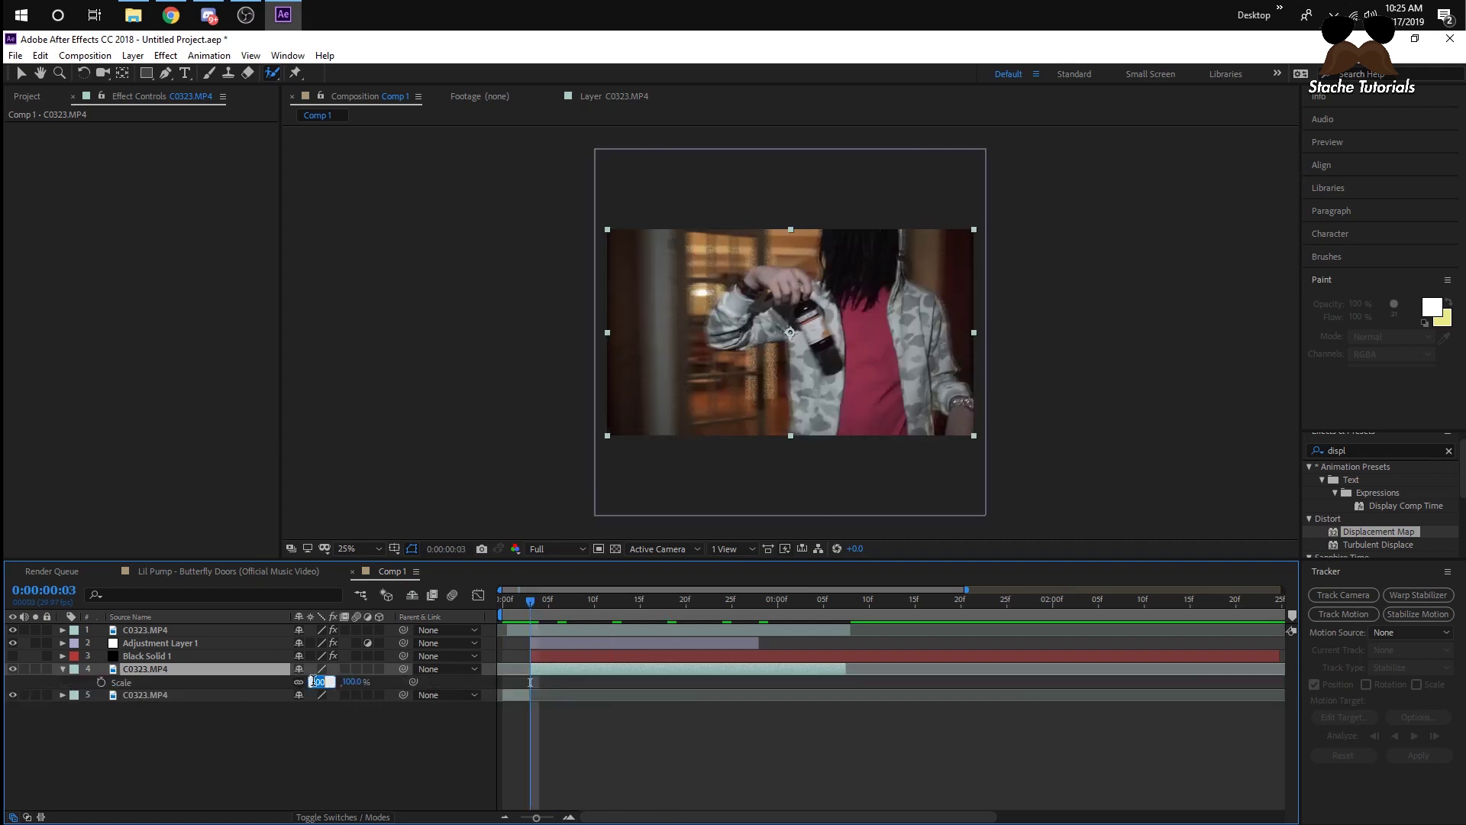
{"action": "key", "text": "Return"}
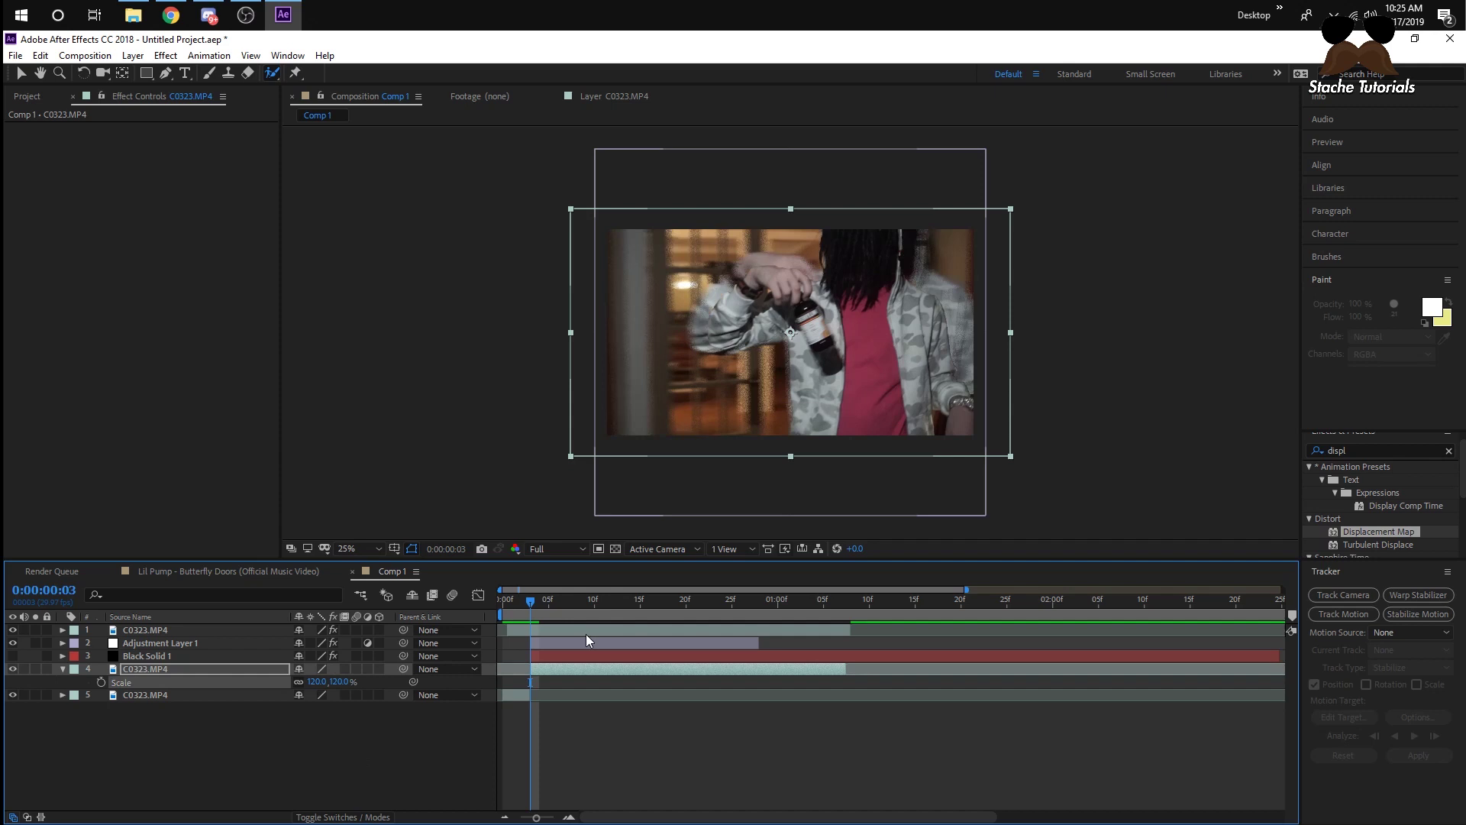
{"action": "left_click", "coordinate": [320, 681]}
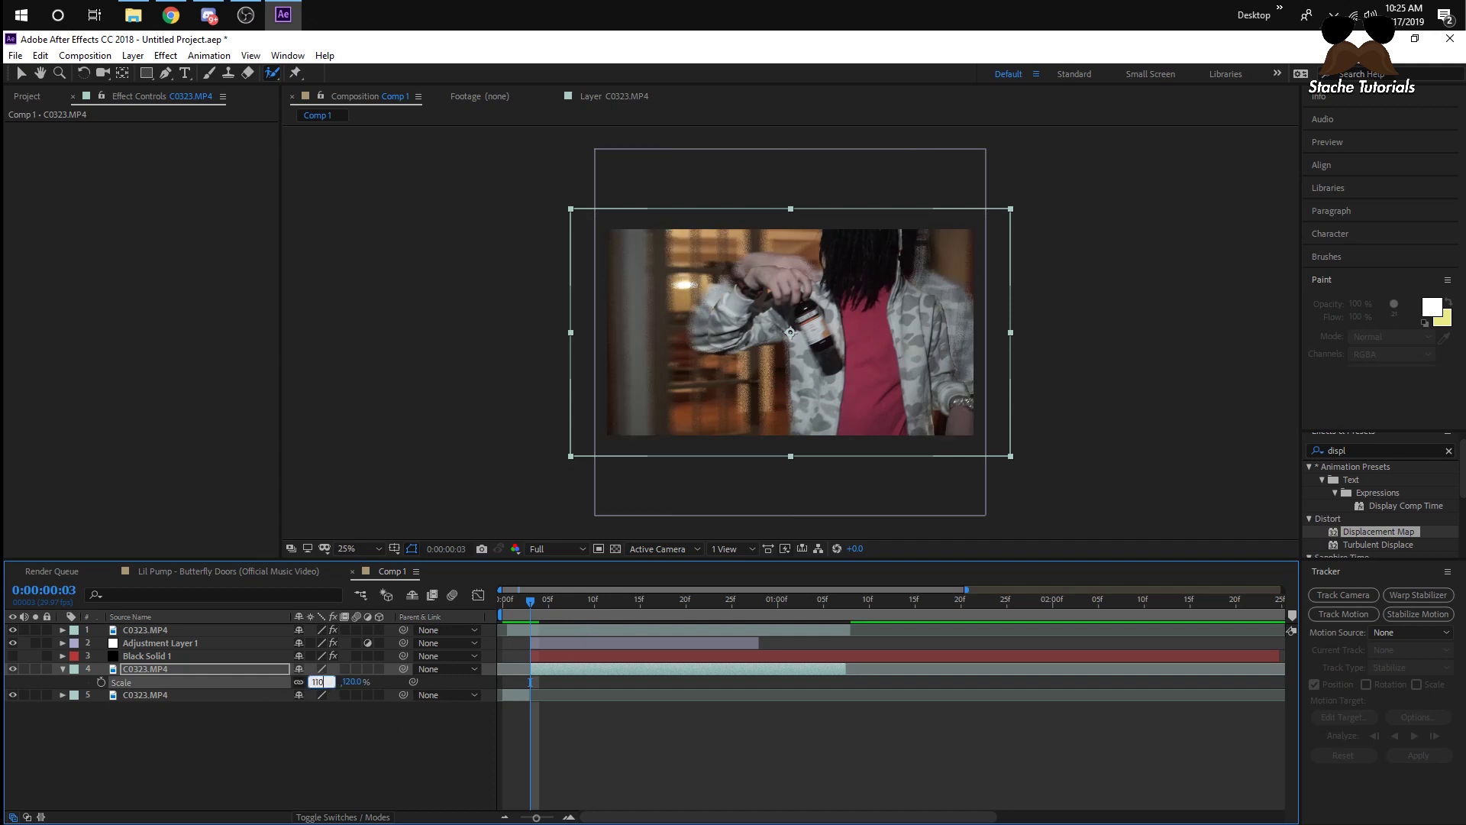
{"action": "key", "text": "Return"}
{"action": "left_click", "coordinate": [101, 682]}
Step: Animate the split C0323.MP4 layer's Scale down to 100% at 0:00:01:07 and scrub through the zoom
{"action": "left_click_drag", "start_coordinate": [533, 605], "coordinate": [846, 622]}
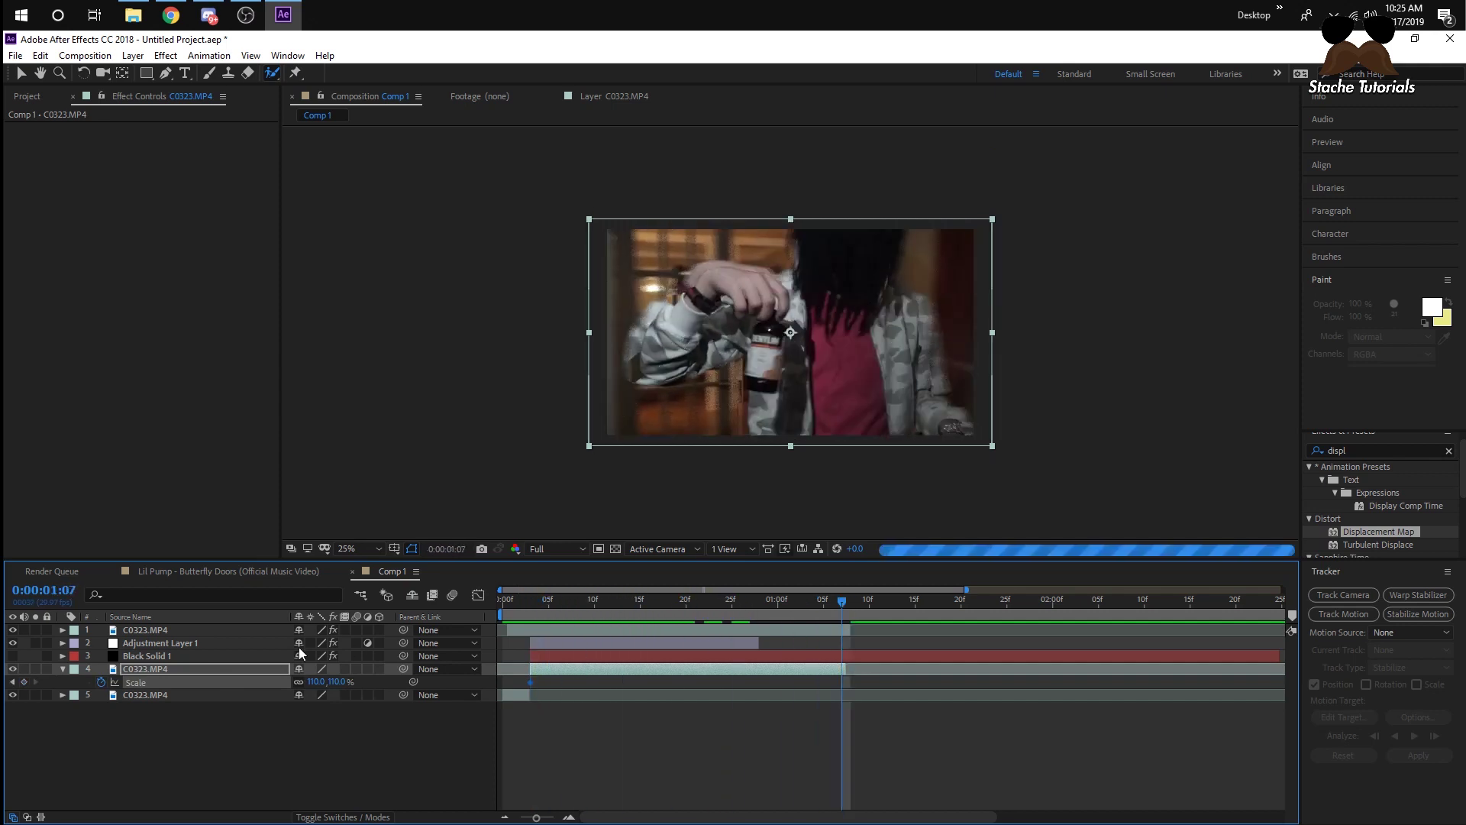
{"action": "left_click", "coordinate": [327, 682]}
{"action": "type", "text": "100"}
{"action": "key", "text": "Return"}
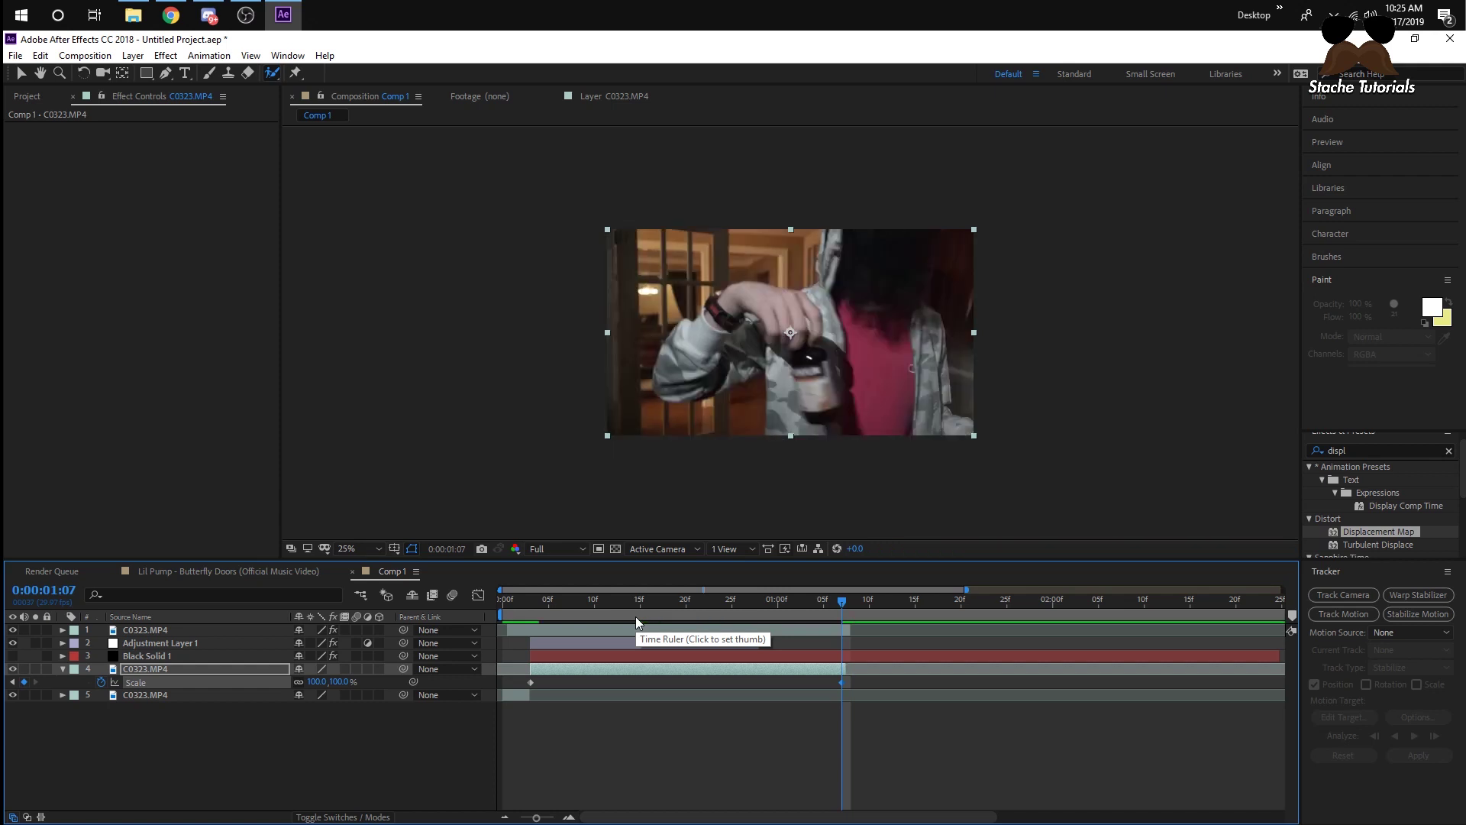
{"action": "left_click_drag", "start_coordinate": [578, 612], "coordinate": [688, 605]}
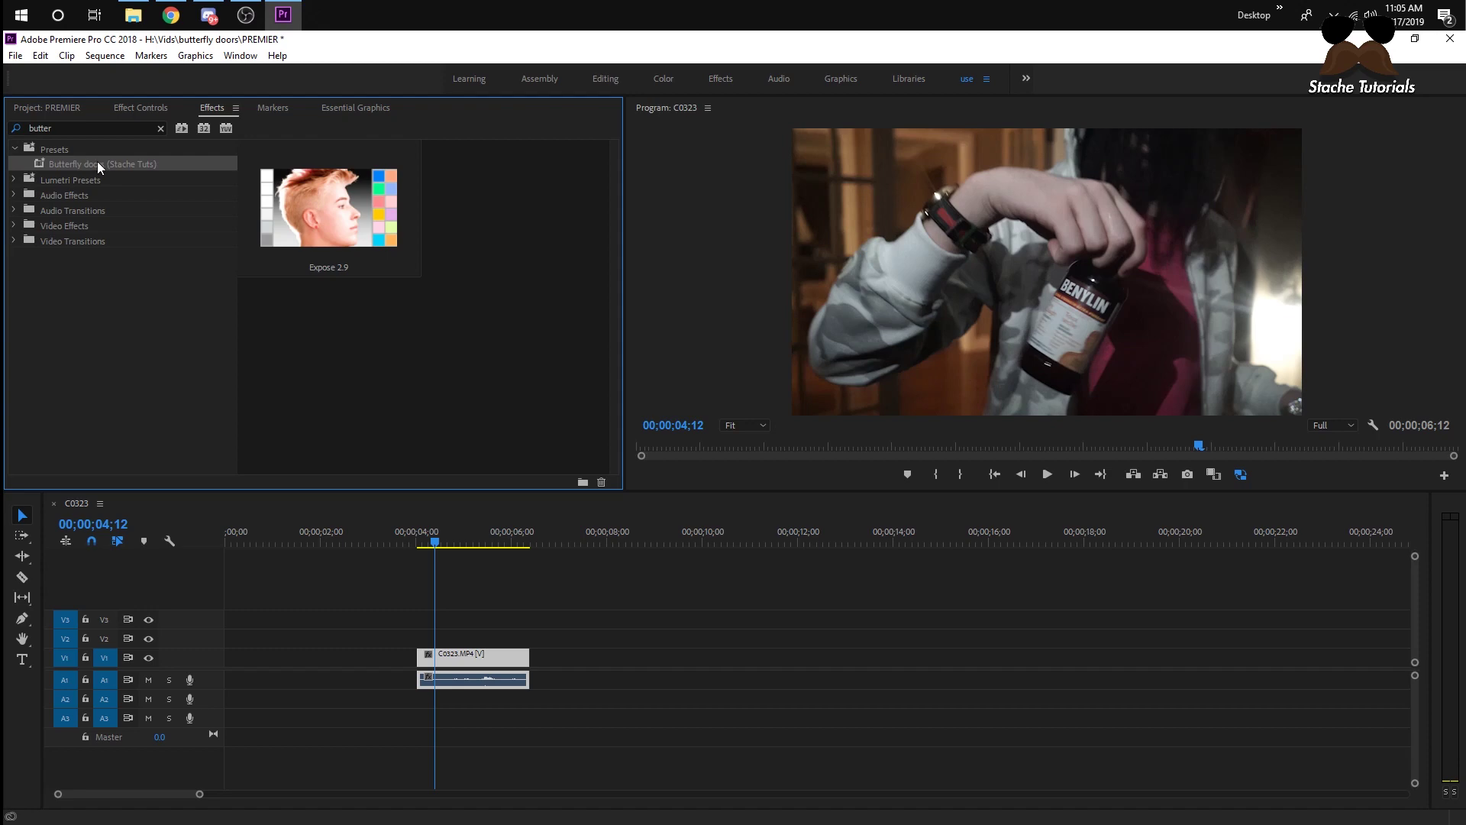
Step: In Premiere Pro, apply the Butterfly doors (Stache Tuts) preset to the C0323.MP4 clip and scrub through the distortion
{"action": "left_click_drag", "start_coordinate": [98, 163], "coordinate": [474, 657]}
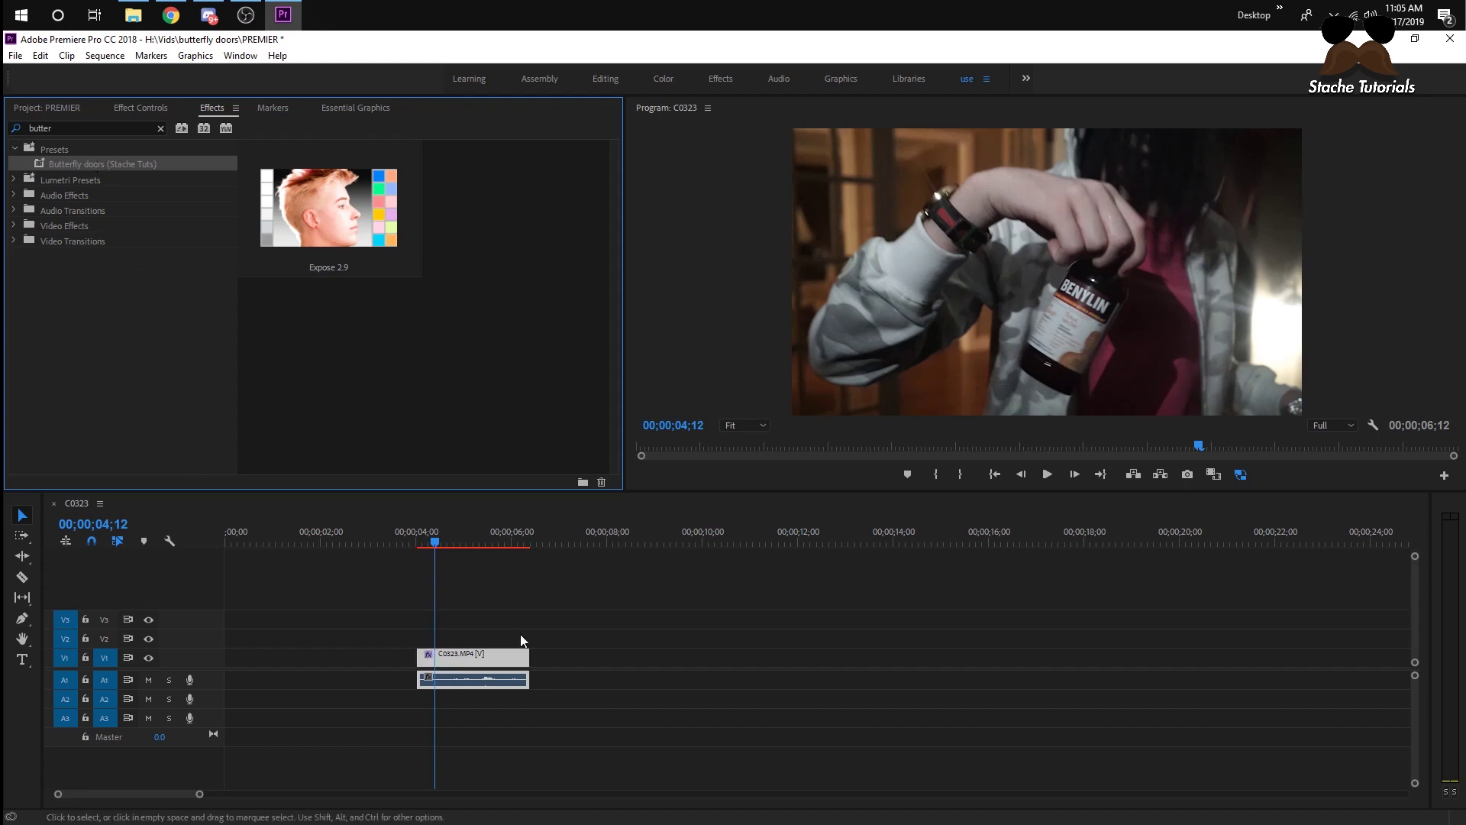
{"action": "mouse_move", "coordinate": [432, 540]}
{"action": "left_mouse_down"}
{"action": "mouse_move", "coordinate": [412, 540]}
{"action": "mouse_move", "coordinate": [449, 543]}
{"action": "left_mouse_up"}
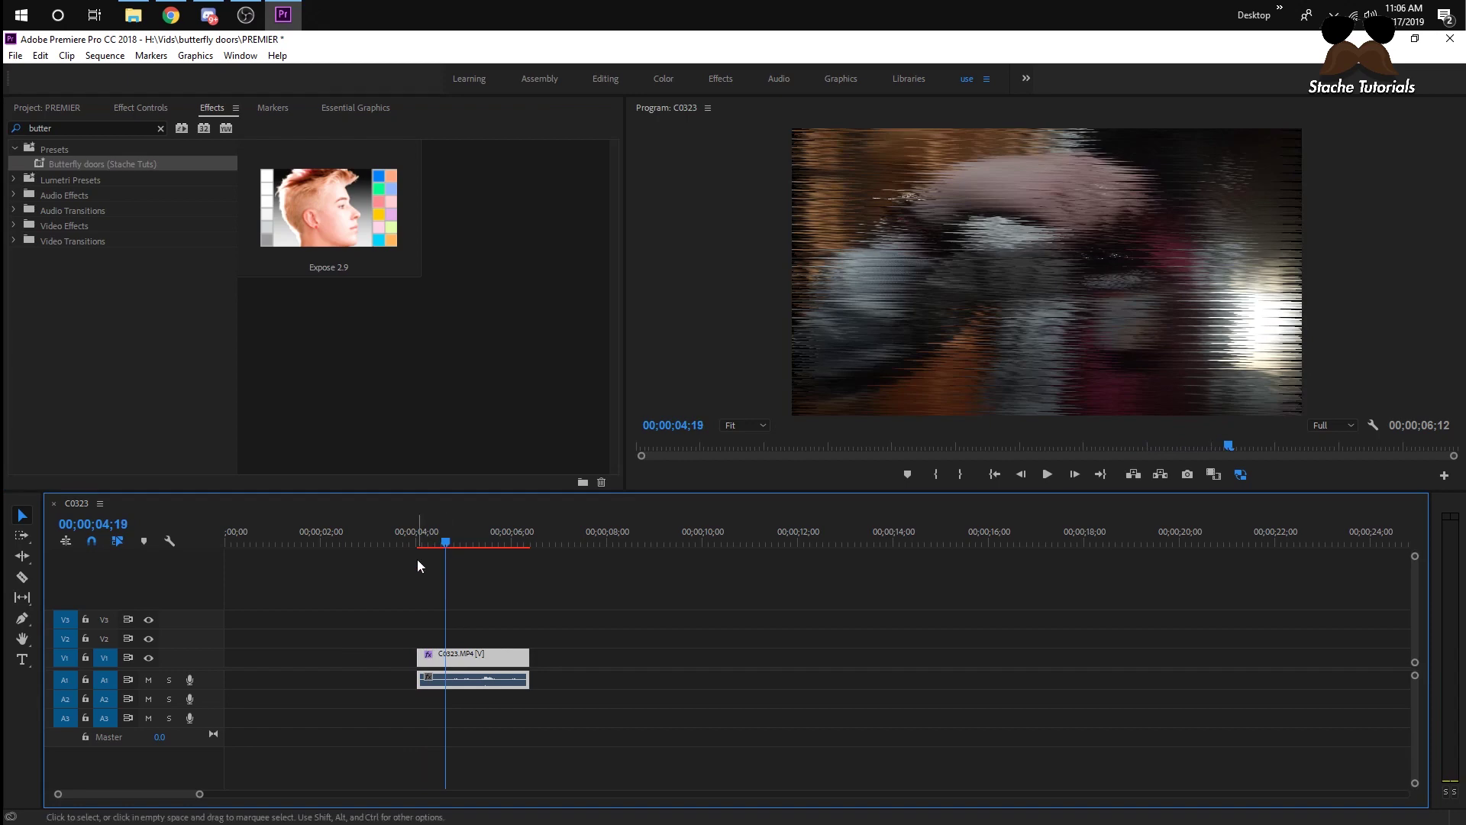
{"action": "left_click", "coordinate": [435, 540]}
{"action": "mouse_move", "coordinate": [436, 537]}
{"action": "left_mouse_down"}
{"action": "mouse_move", "coordinate": [507, 540]}
{"action": "mouse_move", "coordinate": [448, 543]}
{"action": "left_mouse_up"}
Step: Examine the preset's Wave Warp settings and Wave Height keyframes on C0323.MP4 while scrubbing the clip
{"action": "left_click", "coordinate": [147, 112]}
{"action": "scroll", "coordinate": [342, 323], "scroll_direction": "down", "scroll_amount": 2}
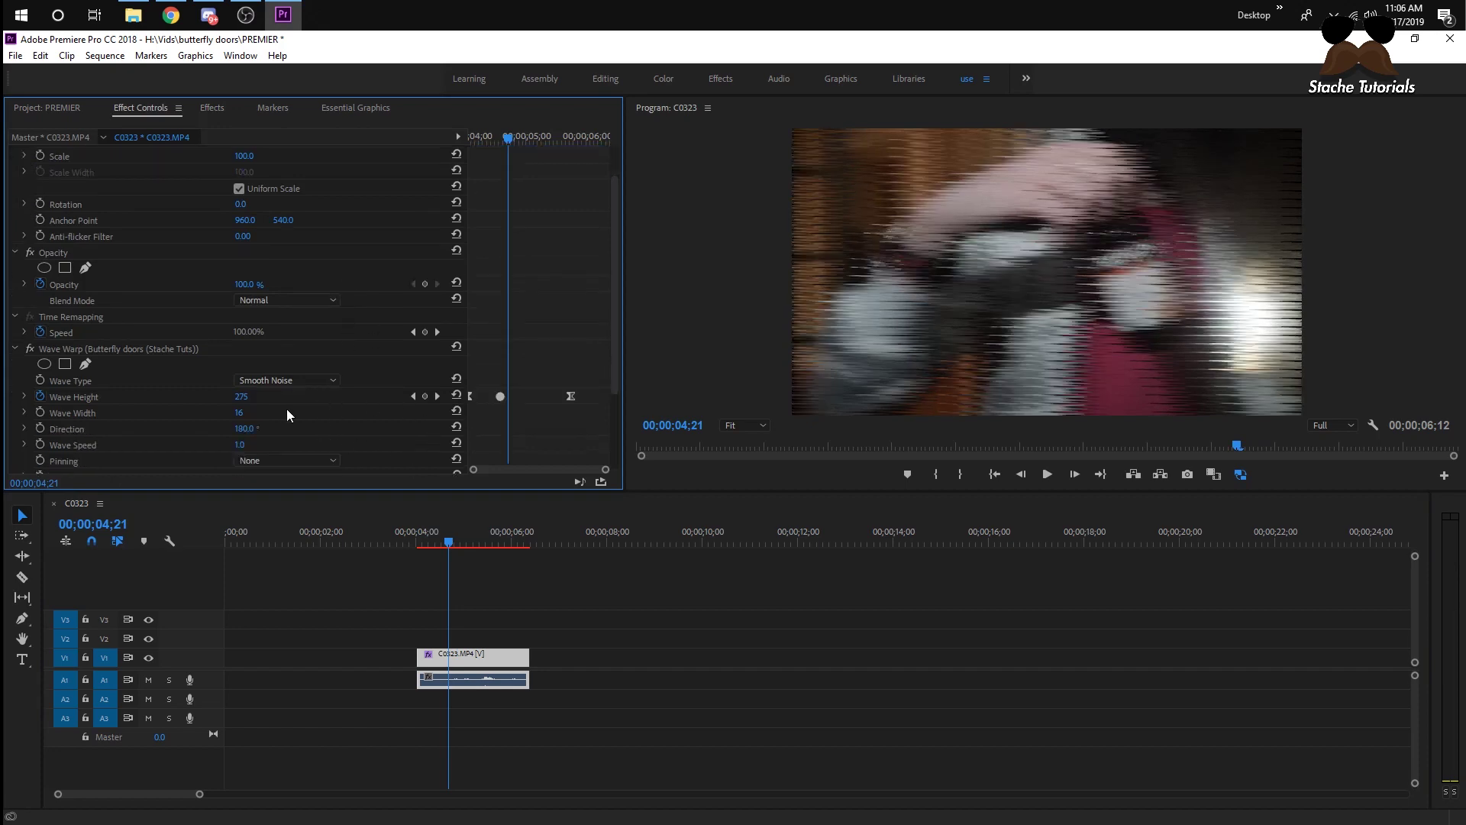
{"action": "mouse_move", "coordinate": [457, 539]}
{"action": "left_mouse_down"}
{"action": "mouse_move", "coordinate": [428, 543]}
{"action": "mouse_move", "coordinate": [442, 544]}
{"action": "left_mouse_up"}
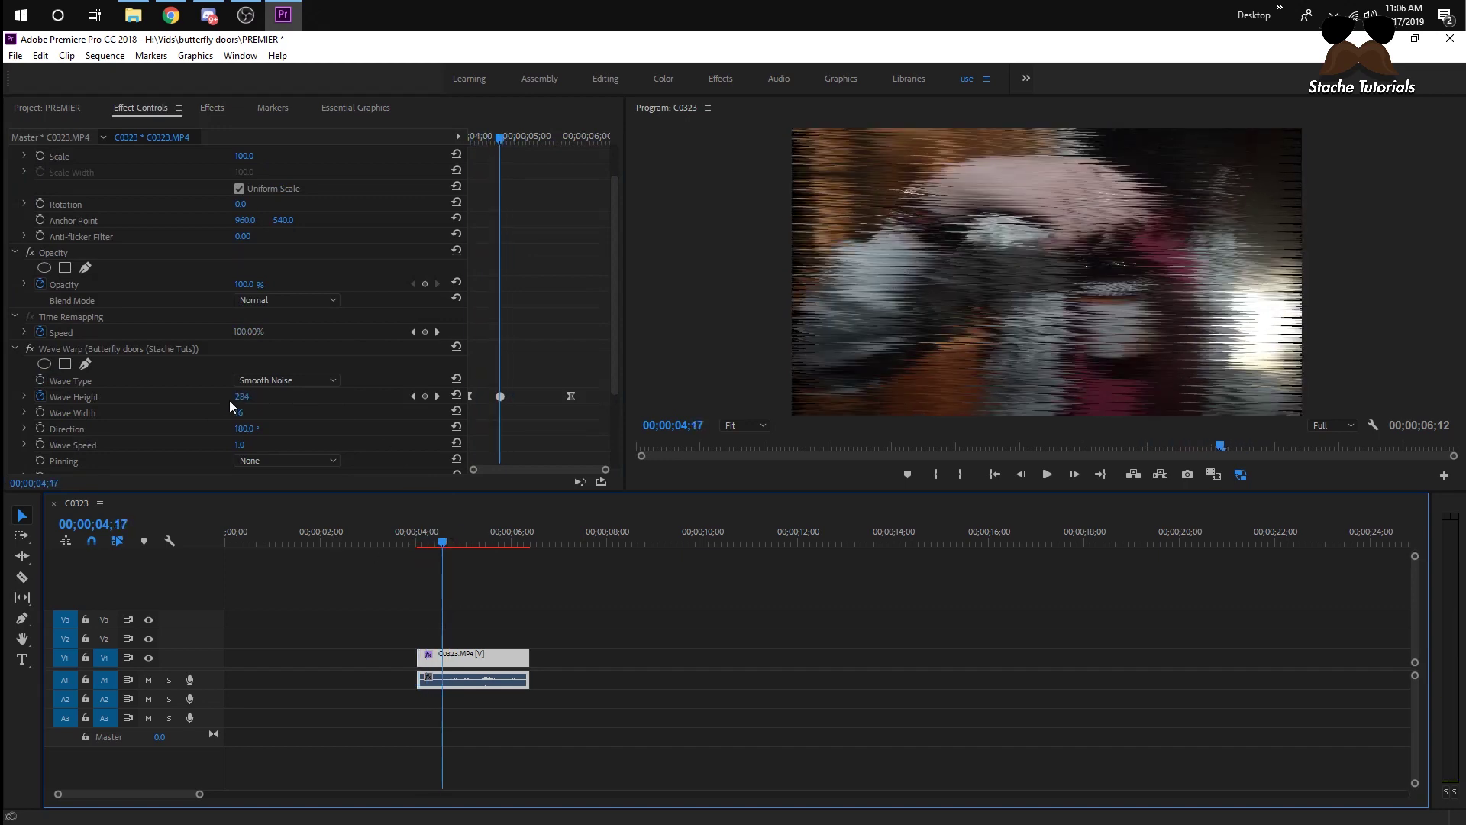
{"action": "scroll", "coordinate": [268, 409], "scroll_direction": "down", "scroll_amount": 3}
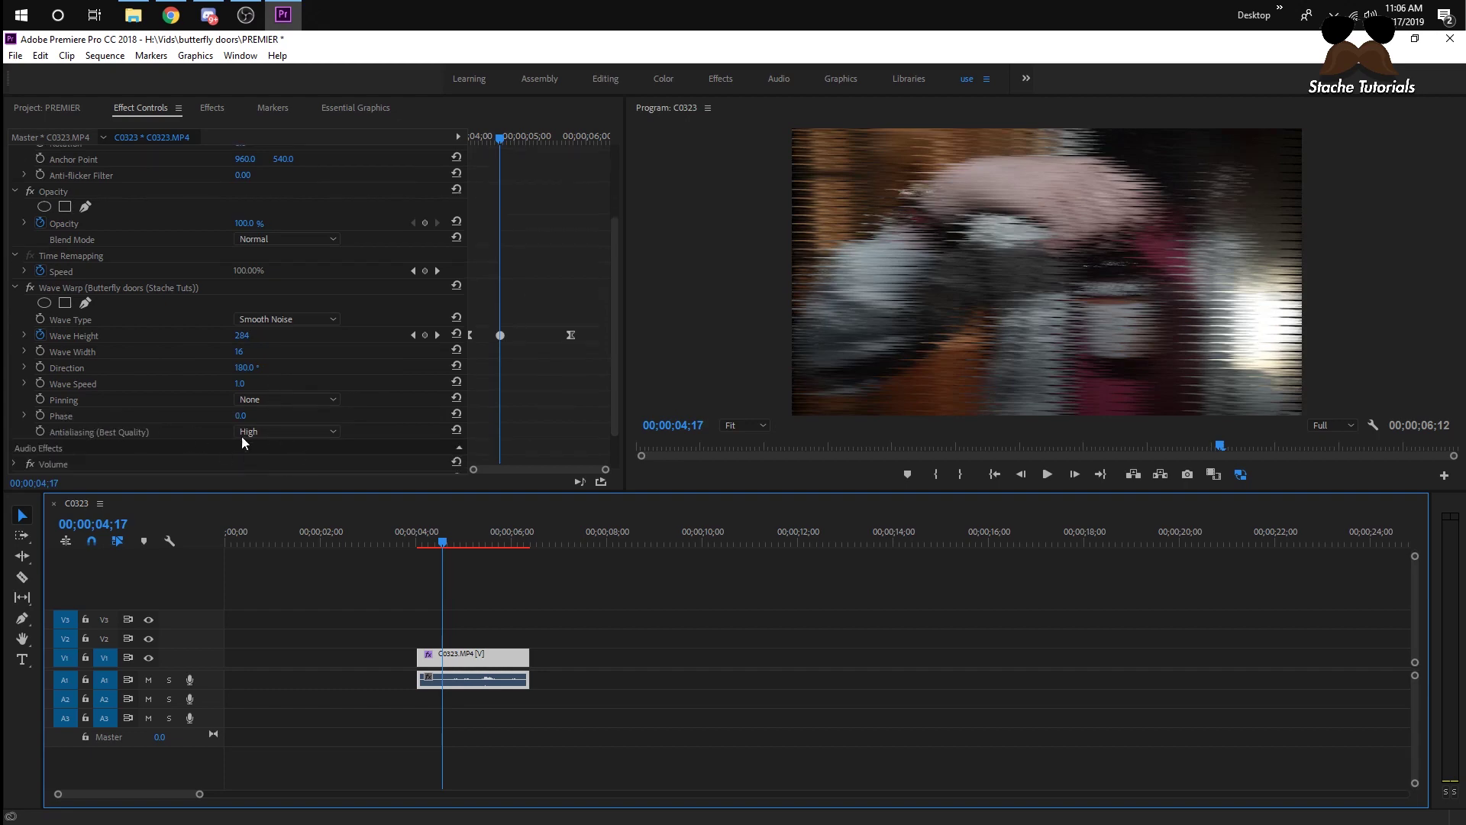
{"action": "left_click_drag", "start_coordinate": [441, 543], "coordinate": [461, 543]}
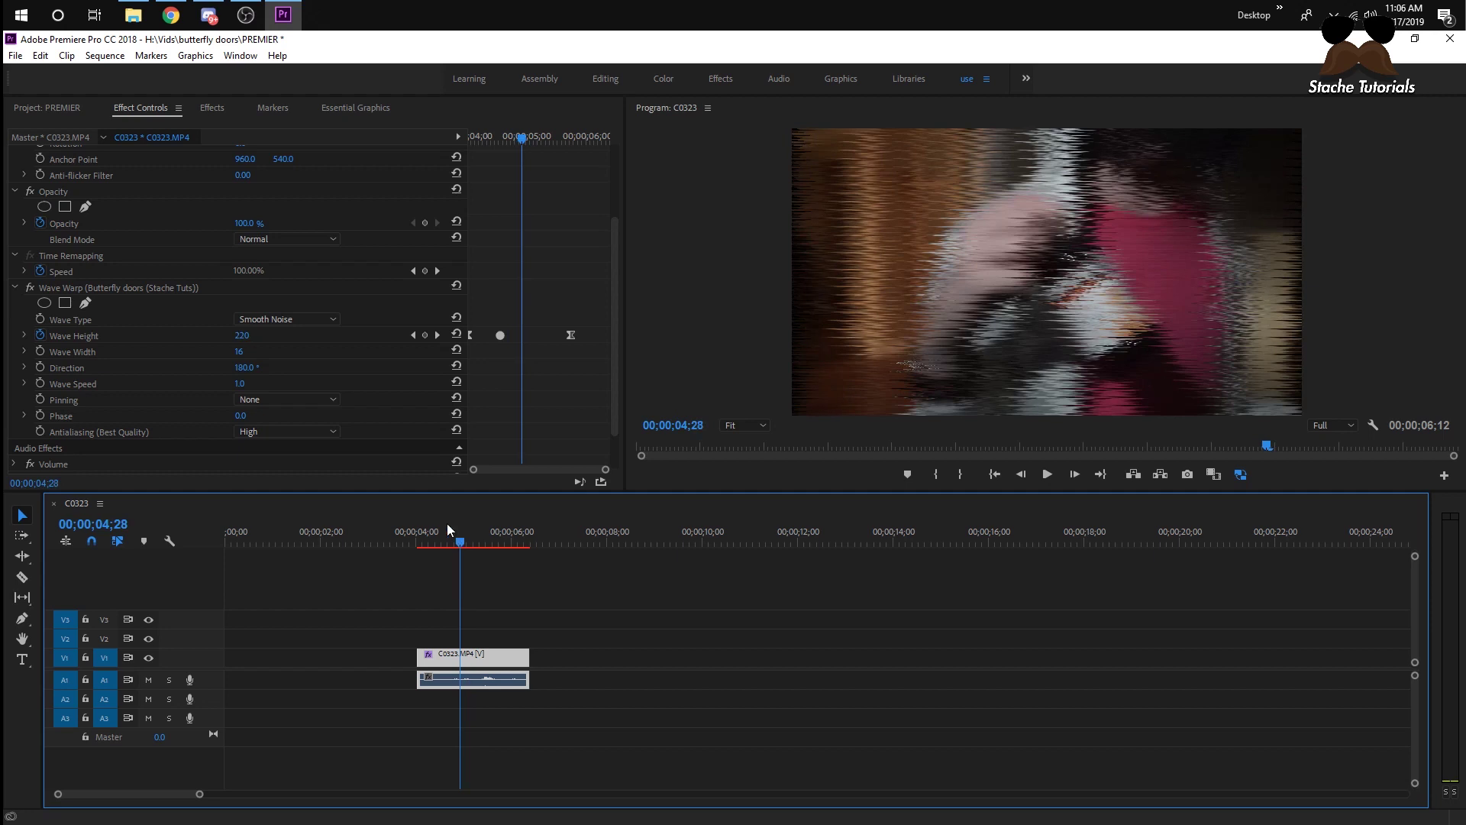
Step: Try Wave Warp Pinning on All Edges, check the clip's edges, and restore Pinning to None
{"action": "left_click", "coordinate": [331, 400]}
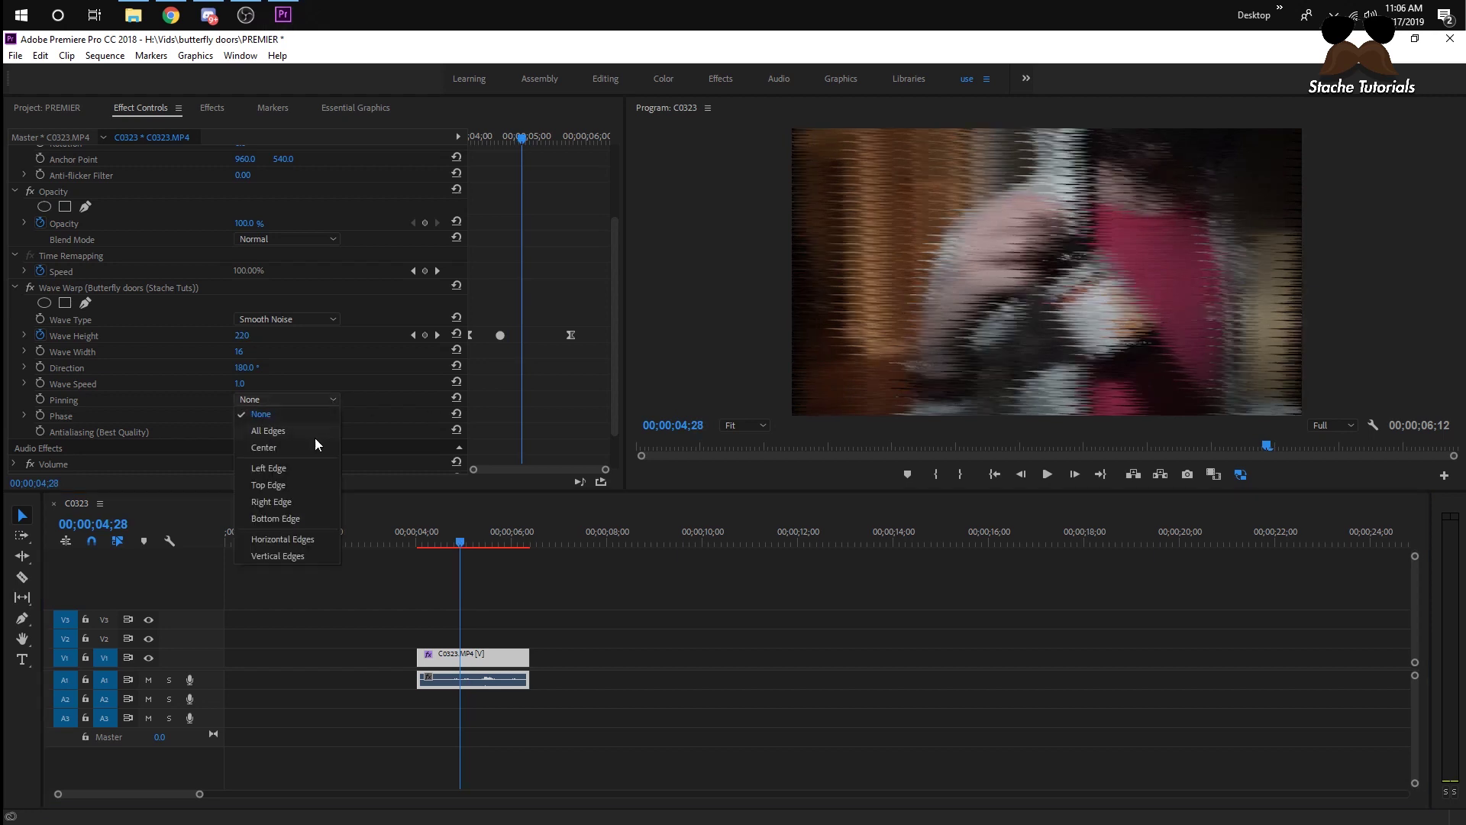
{"action": "left_click", "coordinate": [312, 432]}
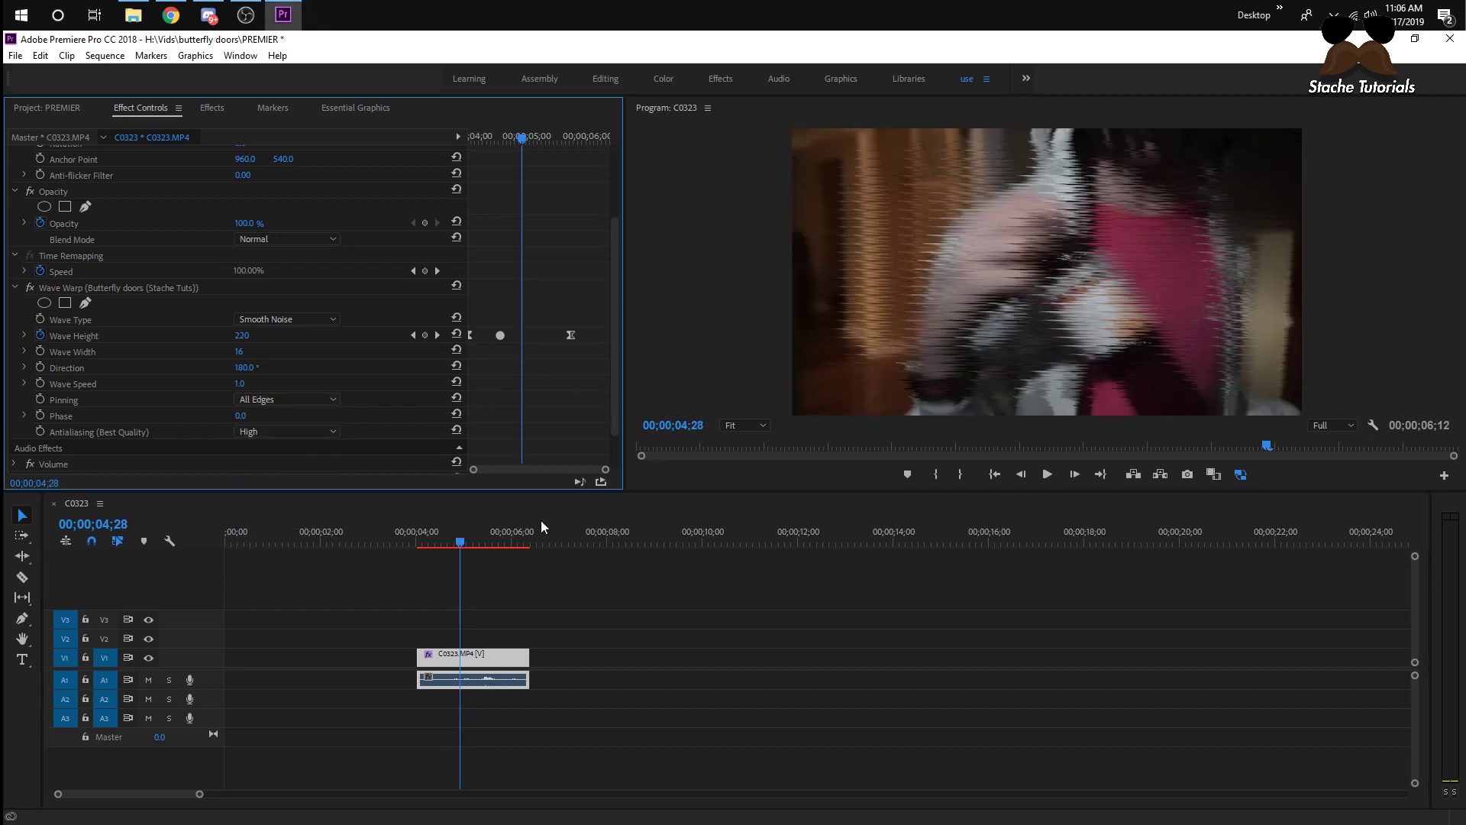
{"action": "left_click_drag", "start_coordinate": [462, 543], "coordinate": [457, 544]}
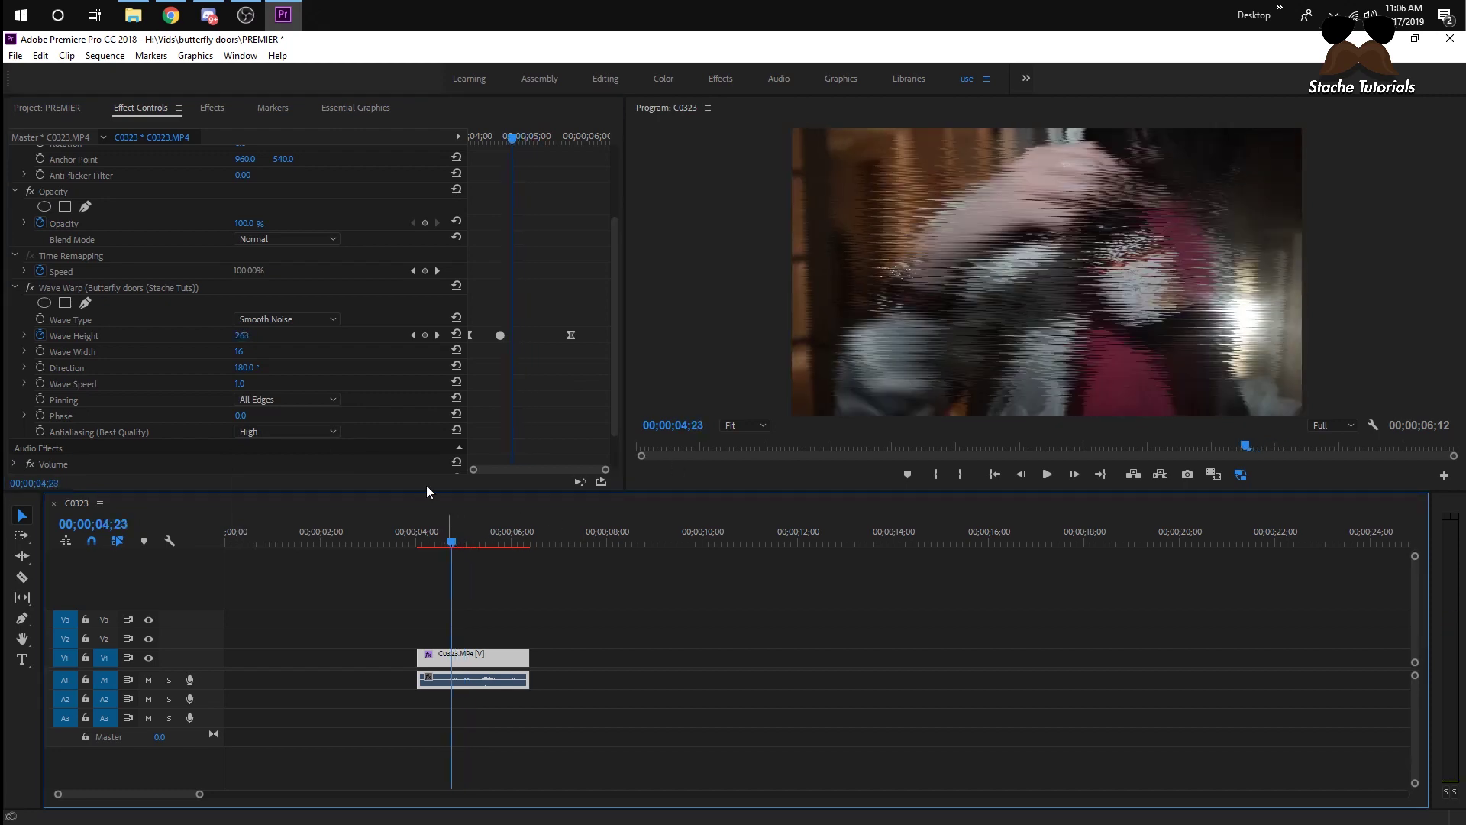
{"action": "left_click", "coordinate": [264, 400]}
{"action": "left_click", "coordinate": [262, 414]}
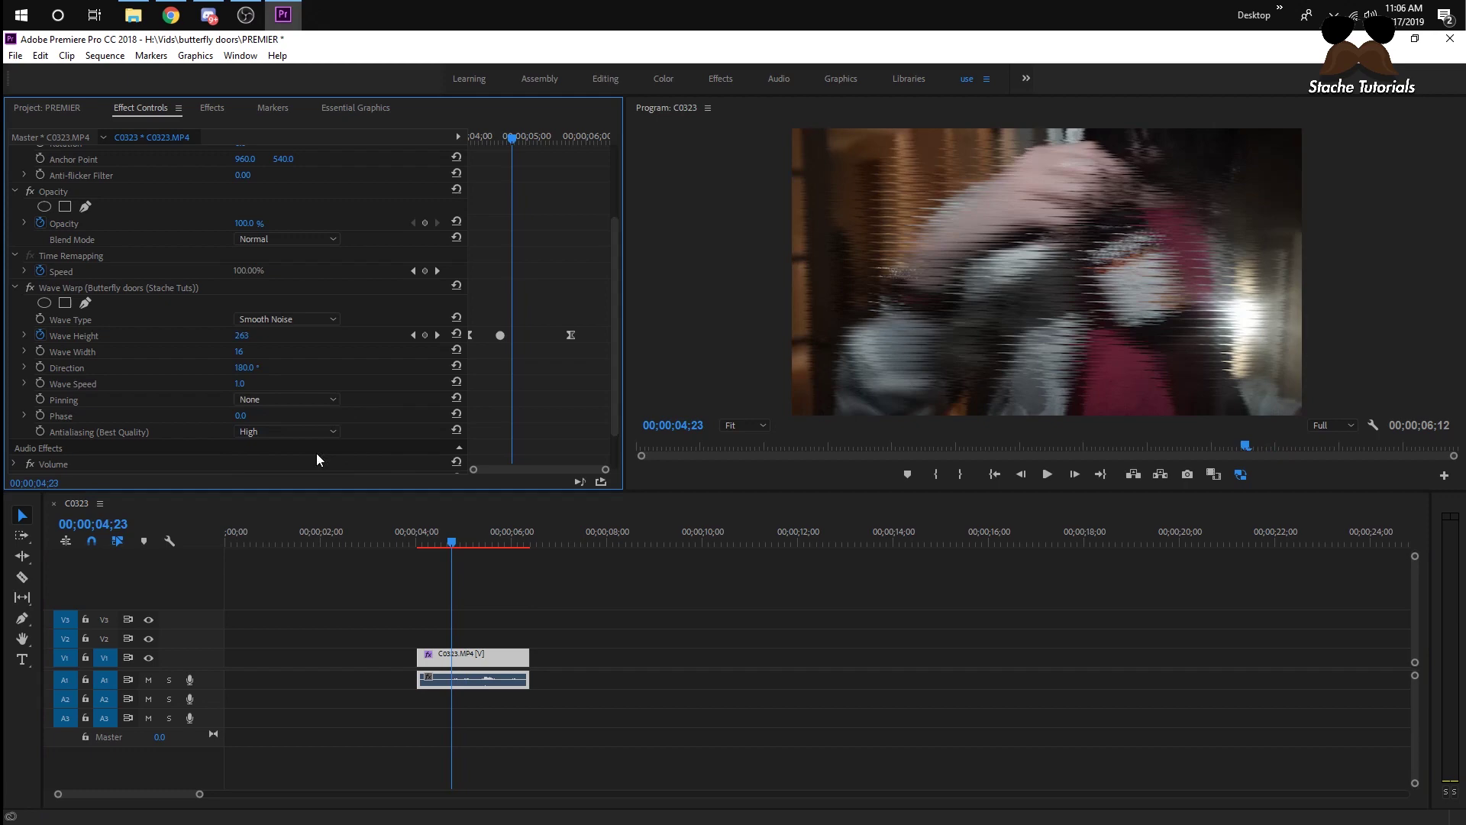
Step: Duplicate the C0323.MP4 clip onto track V2, directly above the original
{"action": "left_click_drag", "start_coordinate": [451, 543], "coordinate": [440, 543]}
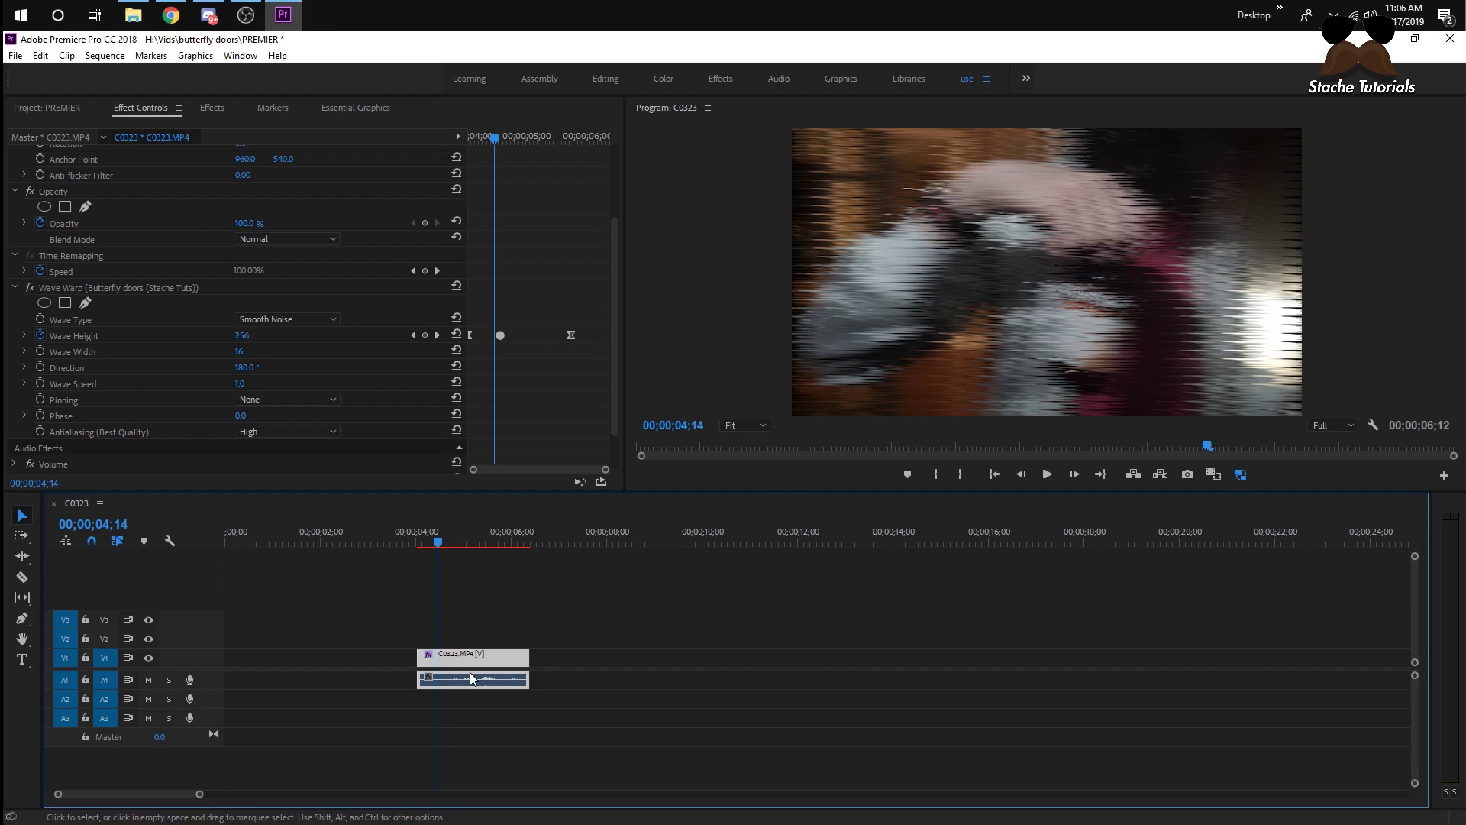
{"action": "left_click_drag", "start_coordinate": [480, 671], "coordinate": [474, 640]}
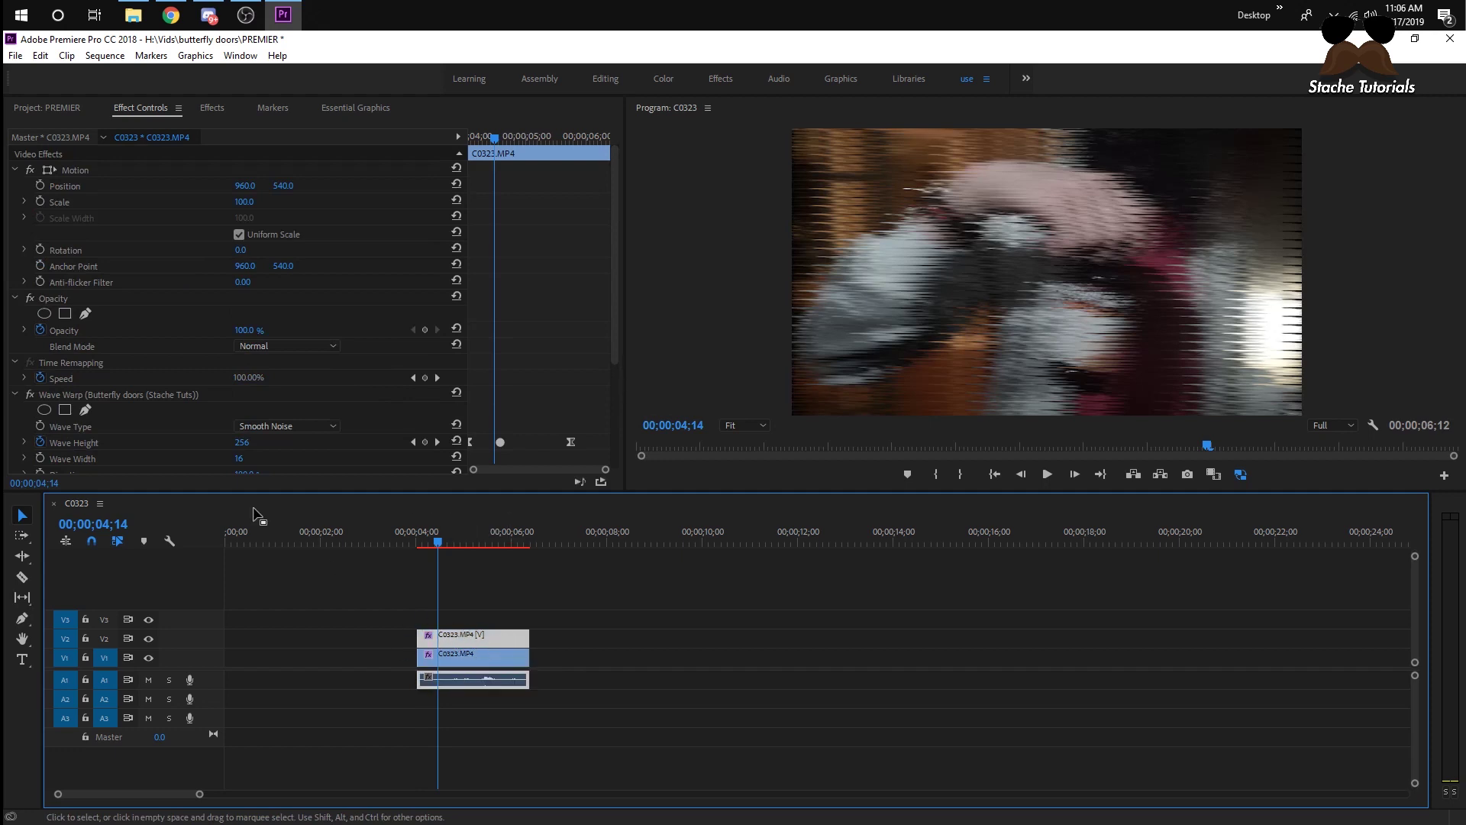
Step: Remove the Wave Warp effect from the C0323.MP4 copy on track V2 and go to 00;00;04;08
{"action": "left_click", "coordinate": [29, 394]}
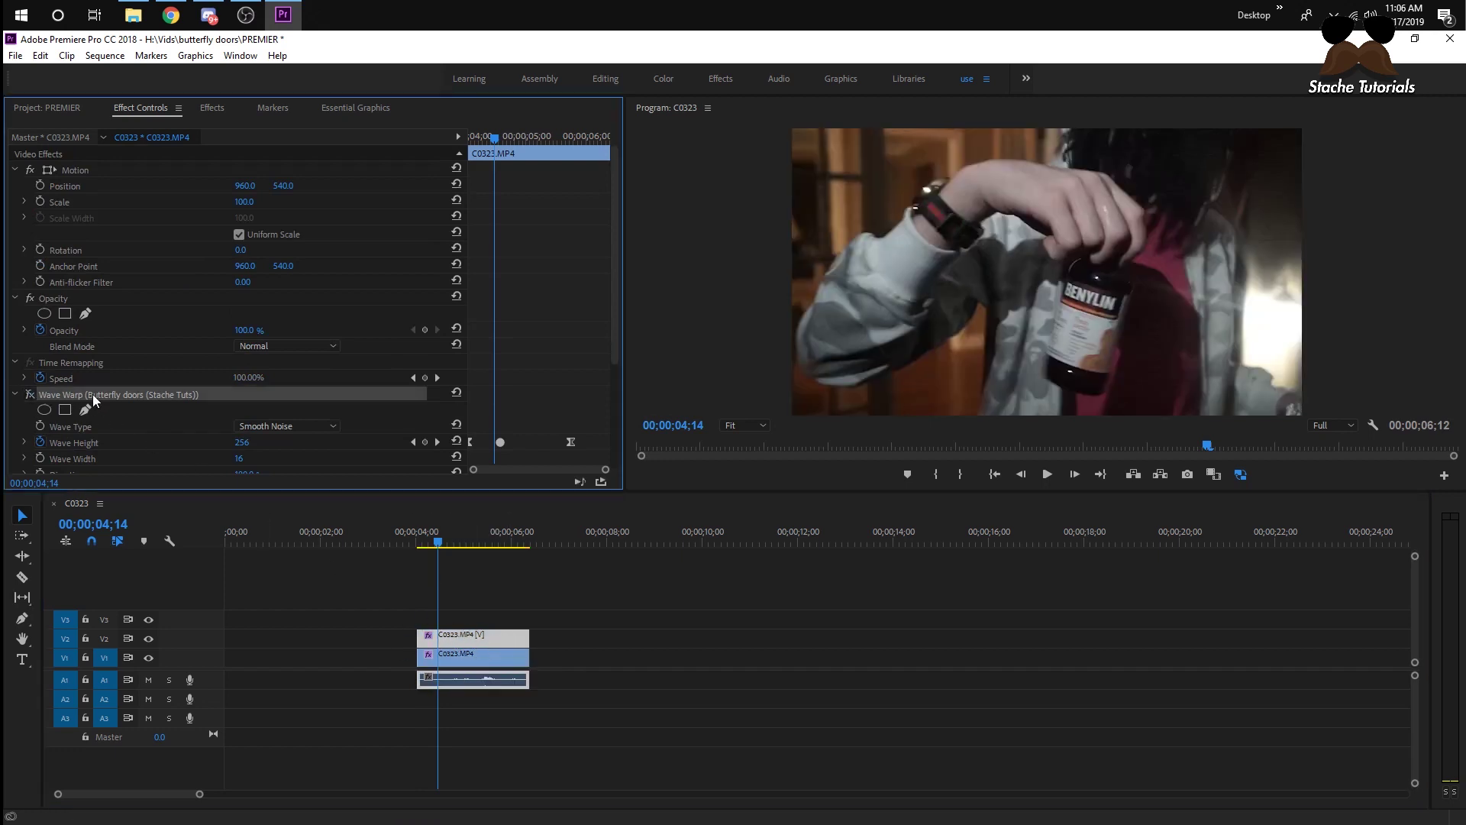
{"action": "key", "text": "Delete"}
{"action": "left_click_drag", "start_coordinate": [435, 544], "coordinate": [429, 544]}
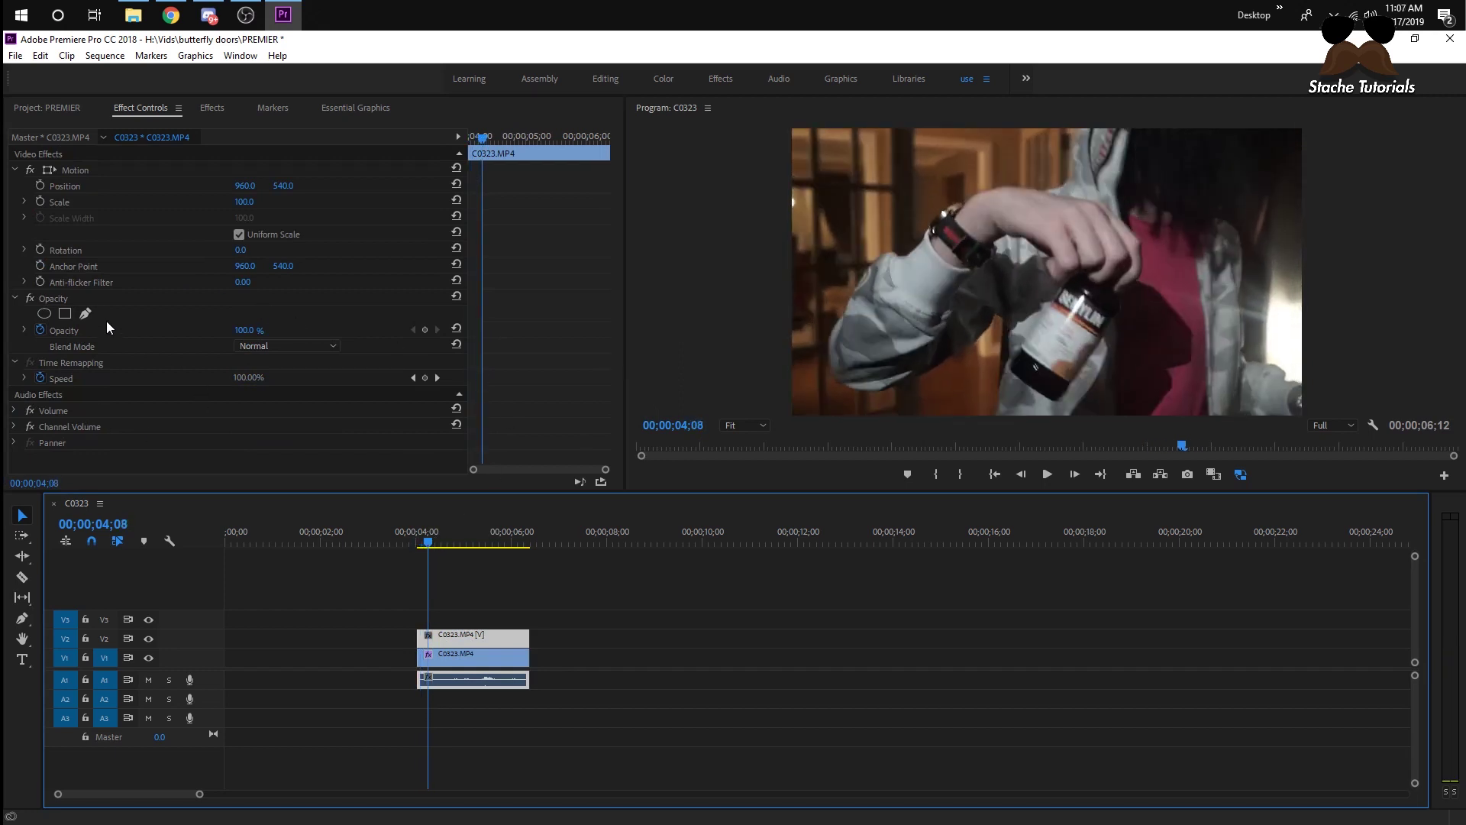
Step: Draw a closed opacity mask on the V2 clip around the person's arm, hand and body, extending to the frame's far edge
{"action": "left_click", "coordinate": [85, 313]}
{"action": "left_click", "coordinate": [998, 412]}
{"action": "left_click", "coordinate": [1001, 342]}
{"action": "left_click", "coordinate": [991, 315]}
{"action": "left_click", "coordinate": [957, 367]}
{"action": "left_click", "coordinate": [887, 389]}
{"action": "left_click", "coordinate": [823, 392]}
{"action": "left_click", "coordinate": [829, 327]}
{"action": "left_click", "coordinate": [876, 280]}
{"action": "left_click", "coordinate": [923, 227]}
{"action": "left_click", "coordinate": [957, 206]}
{"action": "left_click", "coordinate": [1029, 186]}
{"action": "left_click", "coordinate": [1057, 179]}
{"action": "left_click", "coordinate": [1062, 140]}
{"action": "left_click", "coordinate": [1080, 131]}
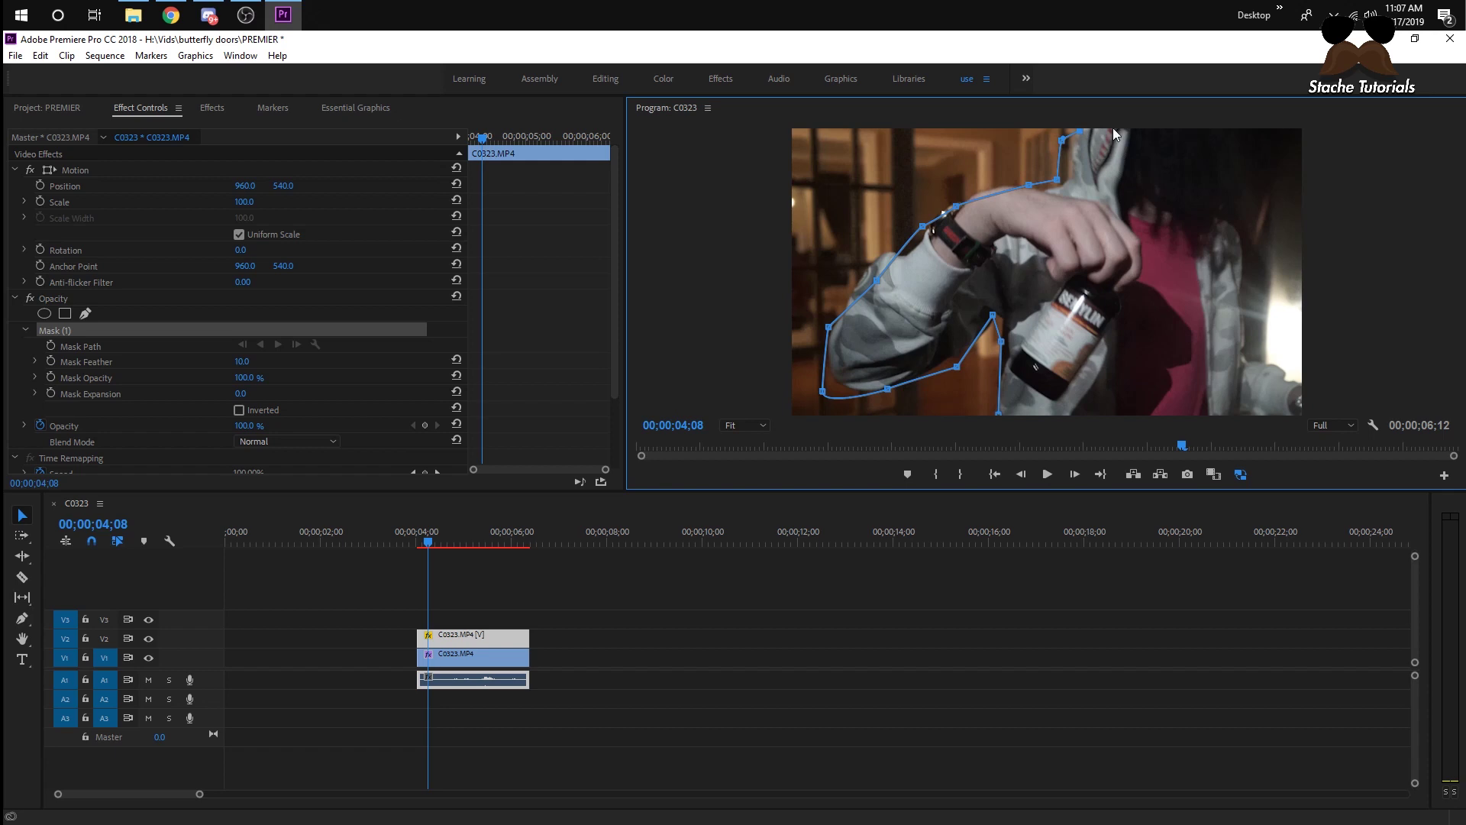
{"action": "left_click", "coordinate": [1301, 131]}
{"action": "left_click", "coordinate": [1303, 413]}
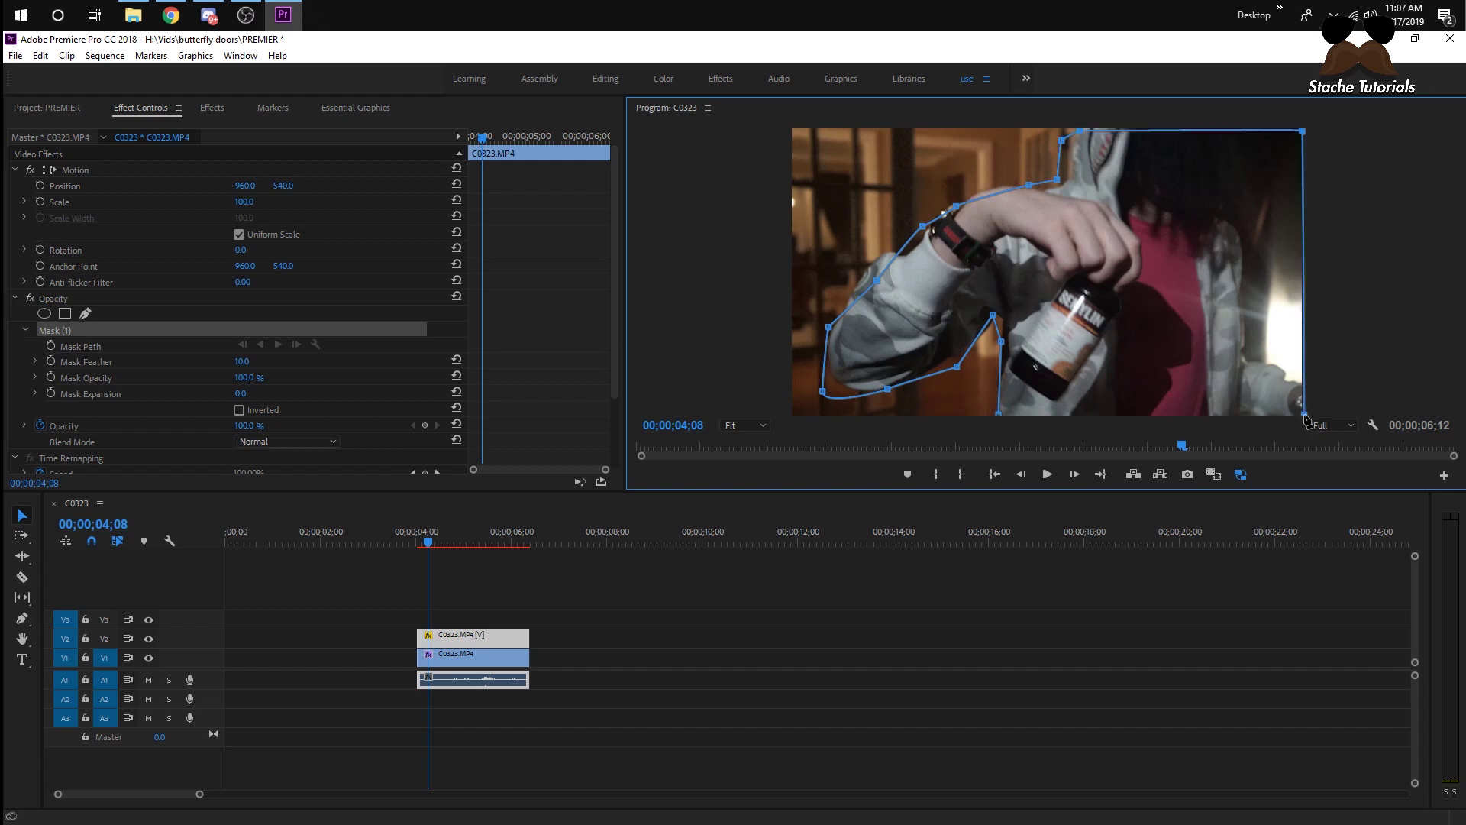
{"action": "left_click", "coordinate": [999, 414]}
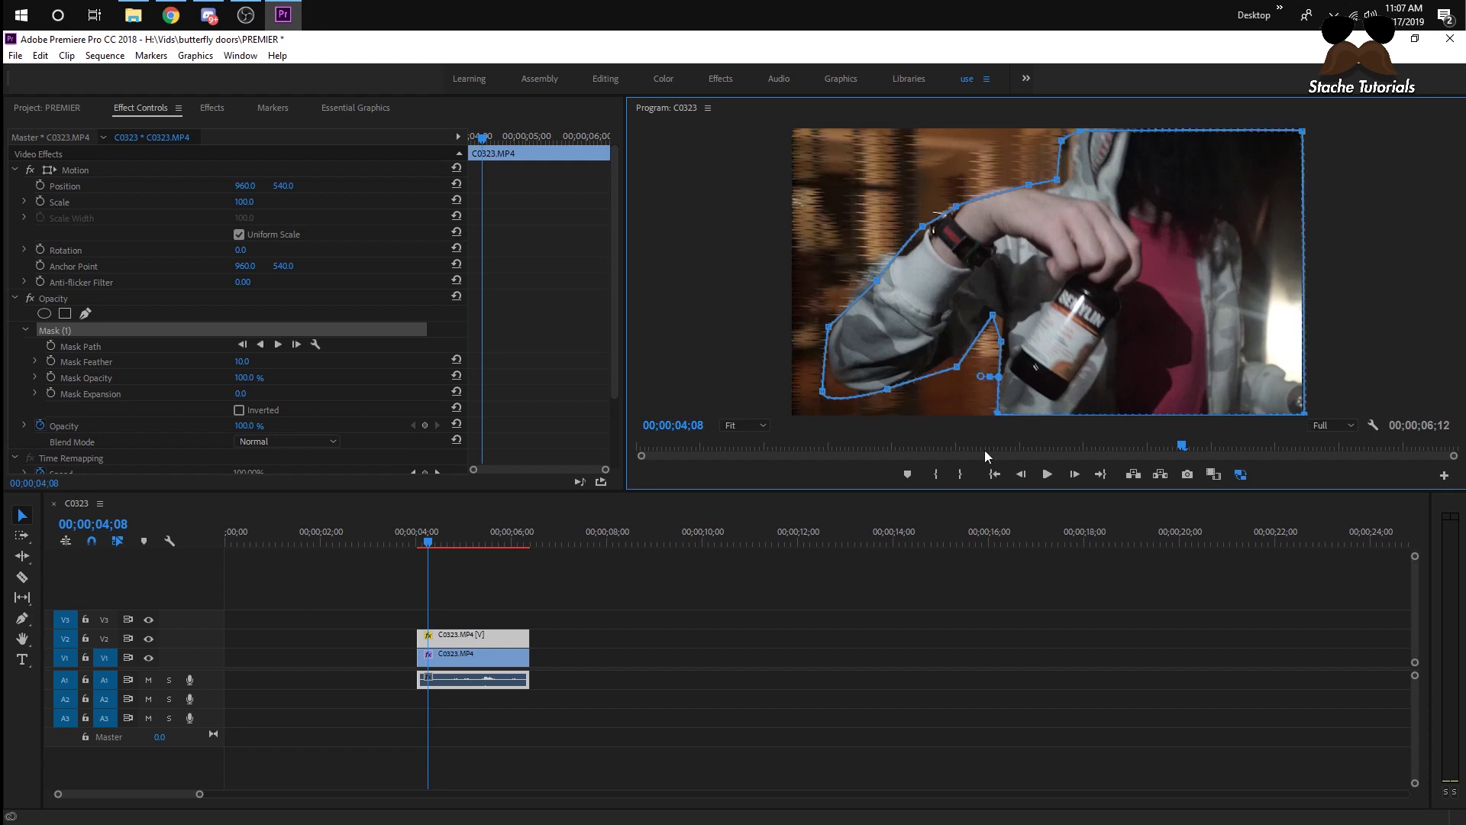
Step: Track the opacity mask forward from 00;00;04;08 to 00;00;05;21, then return to 00;00;04;08
{"action": "left_click", "coordinate": [279, 345]}
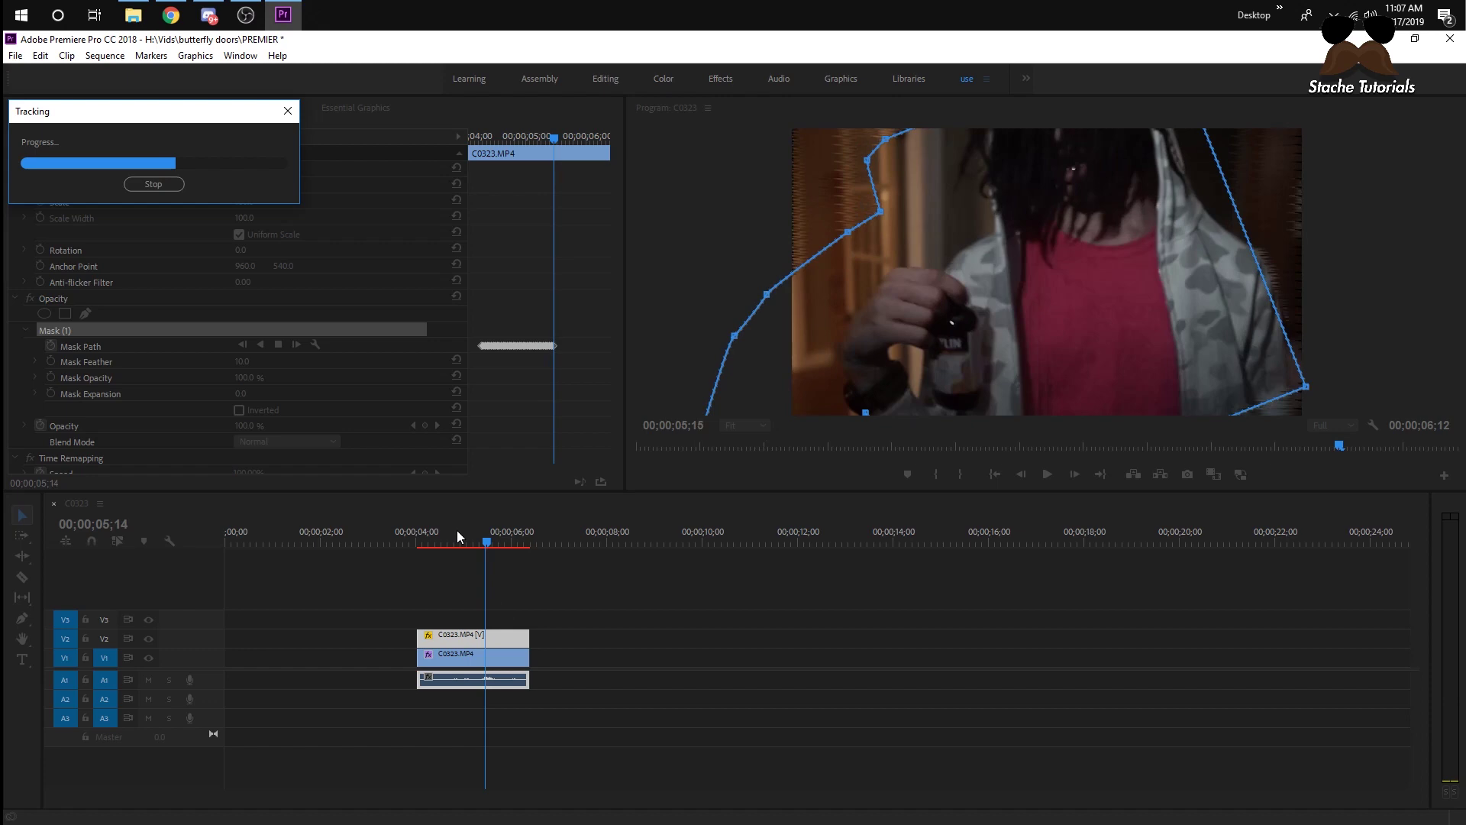
{"action": "left_click", "coordinate": [233, 283]}
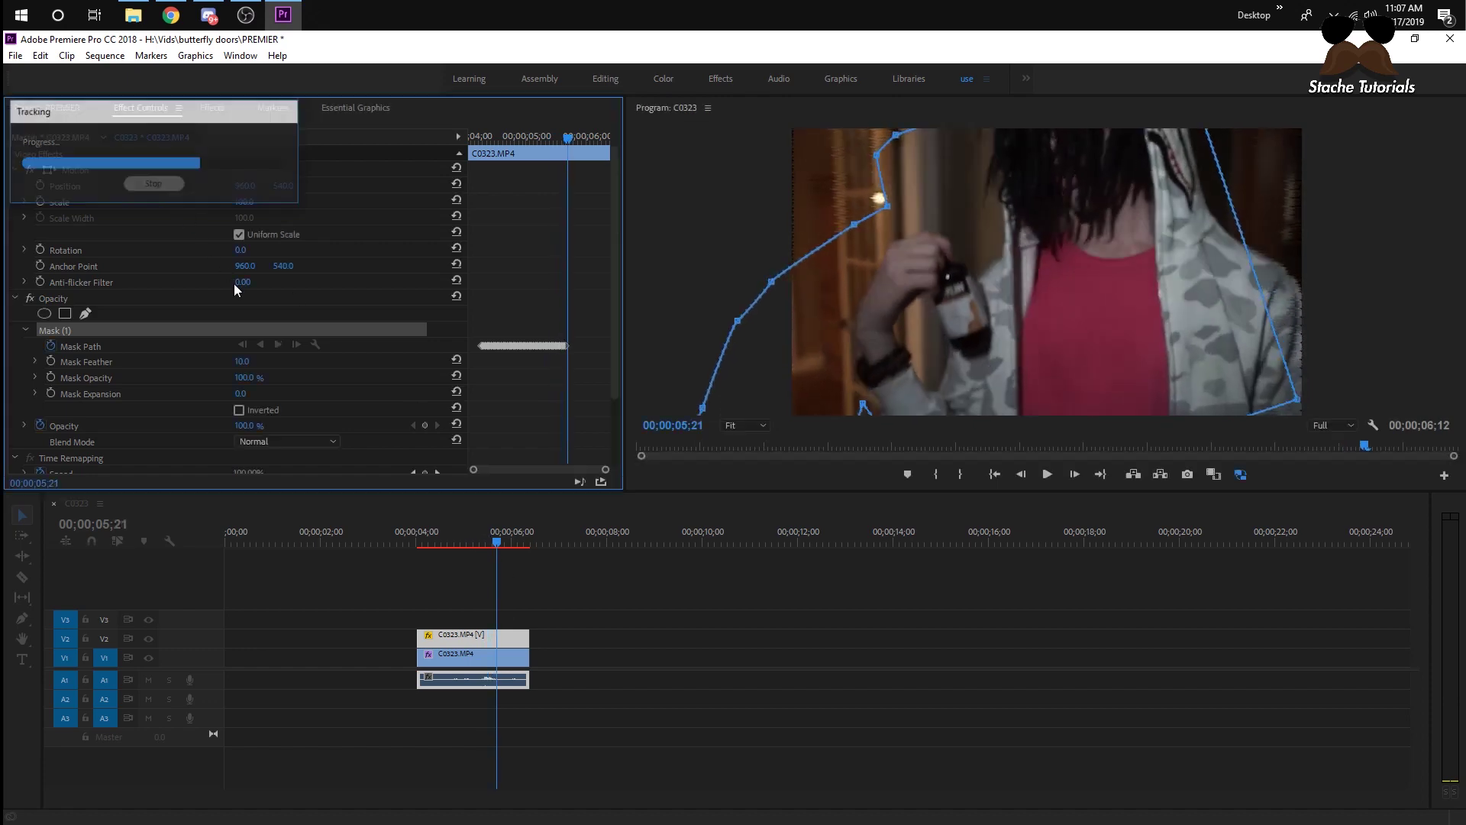
{"action": "left_click_drag", "start_coordinate": [499, 543], "coordinate": [427, 543]}
{"action": "left_click", "coordinate": [390, 570]}
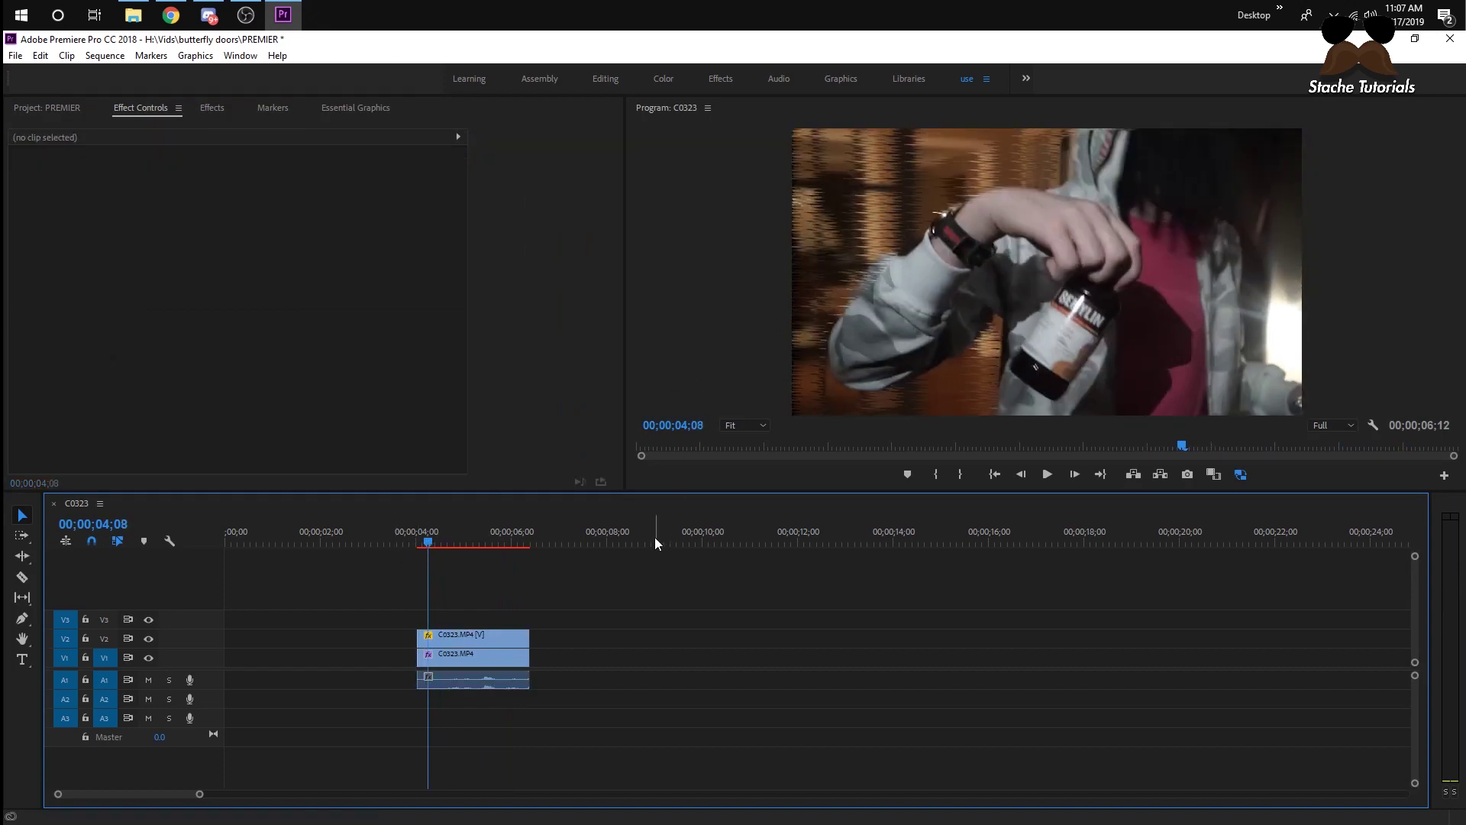
Step: Scrub the masked V2 clip's opening frames to check the distortion behind the person
{"action": "left_click", "coordinate": [449, 638]}
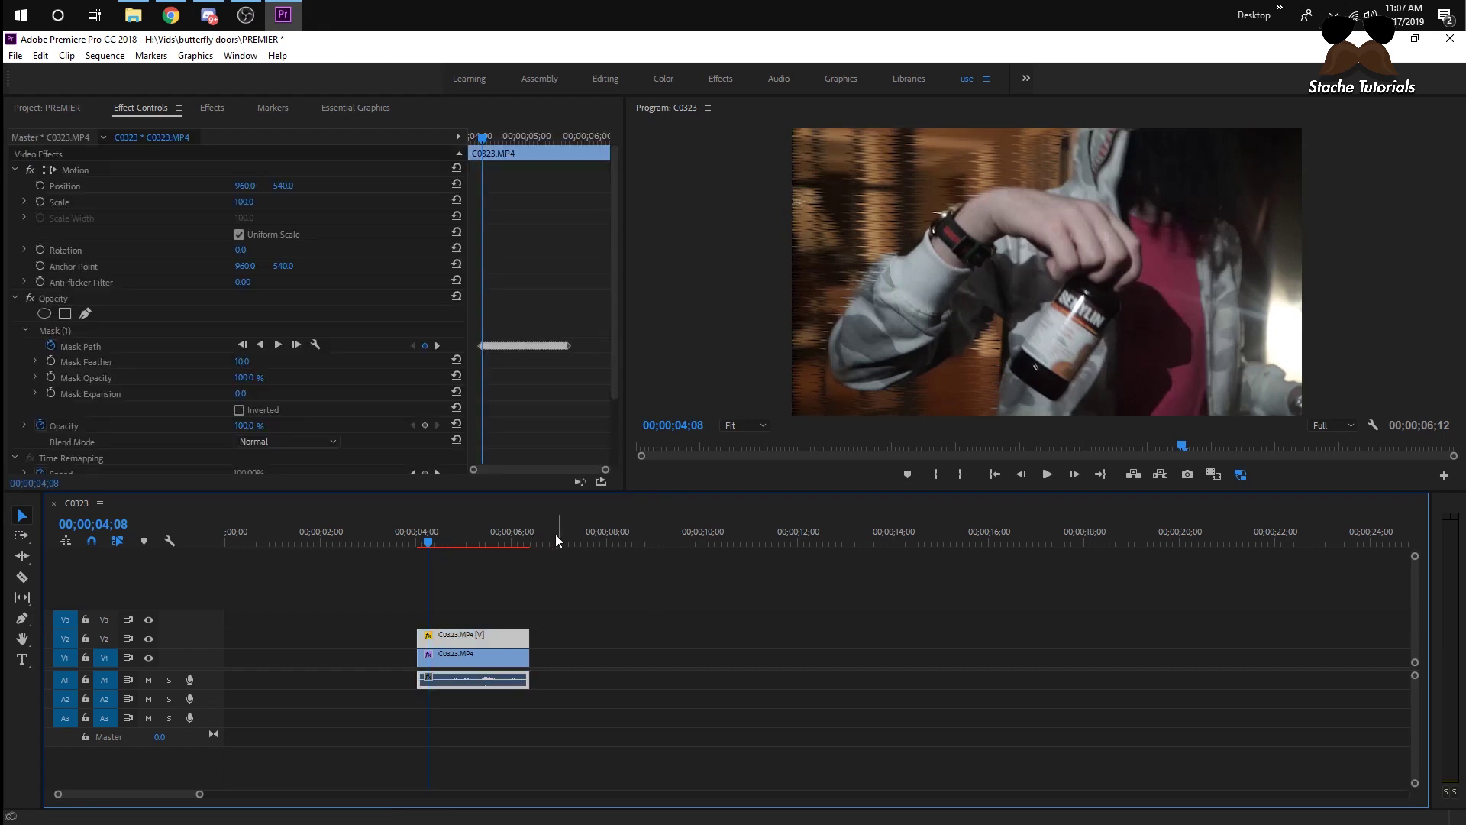
{"action": "left_click_drag", "start_coordinate": [429, 543], "coordinate": [421, 546]}
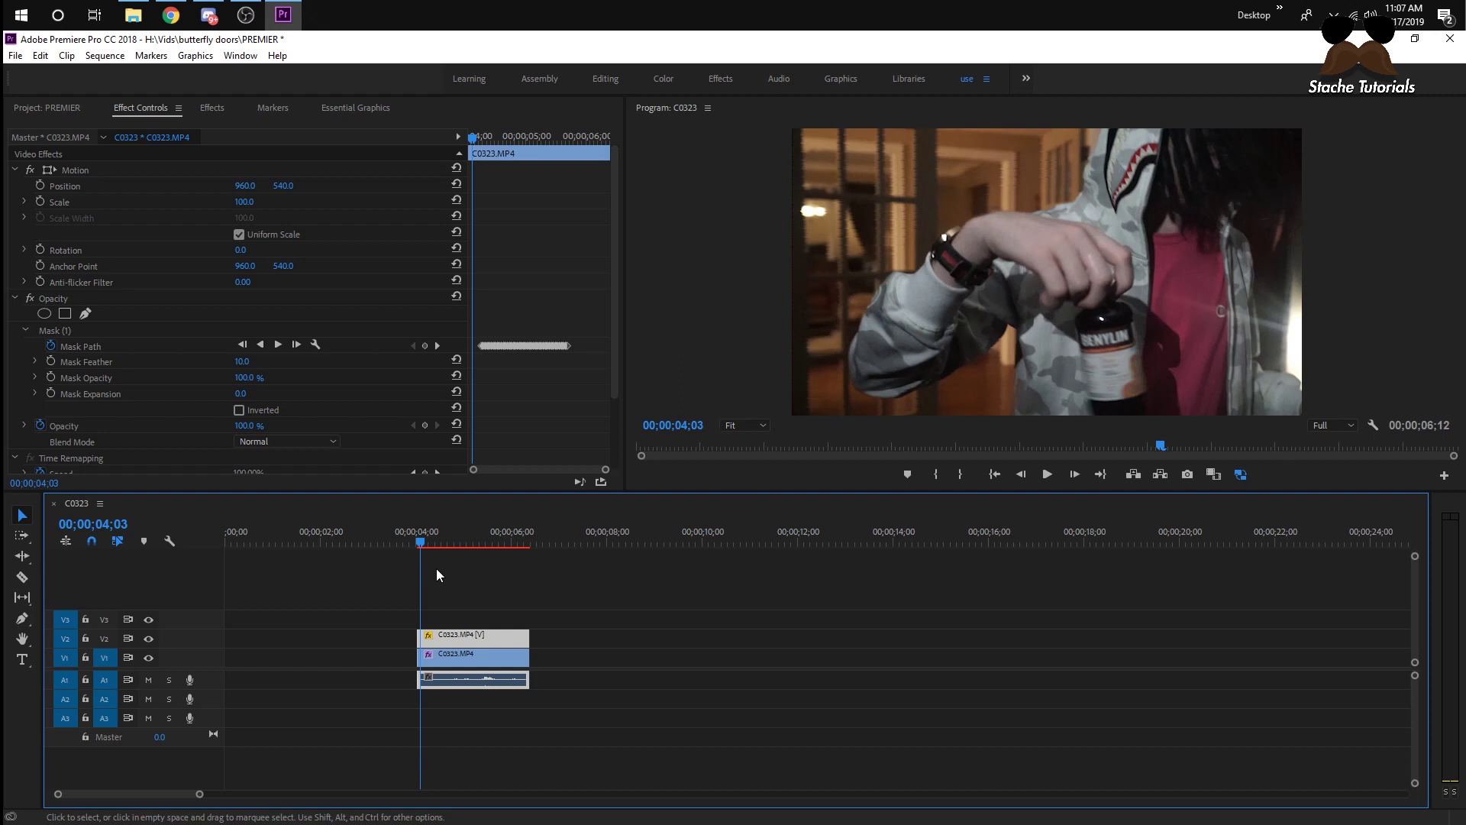
{"action": "left_click", "coordinate": [424, 542]}
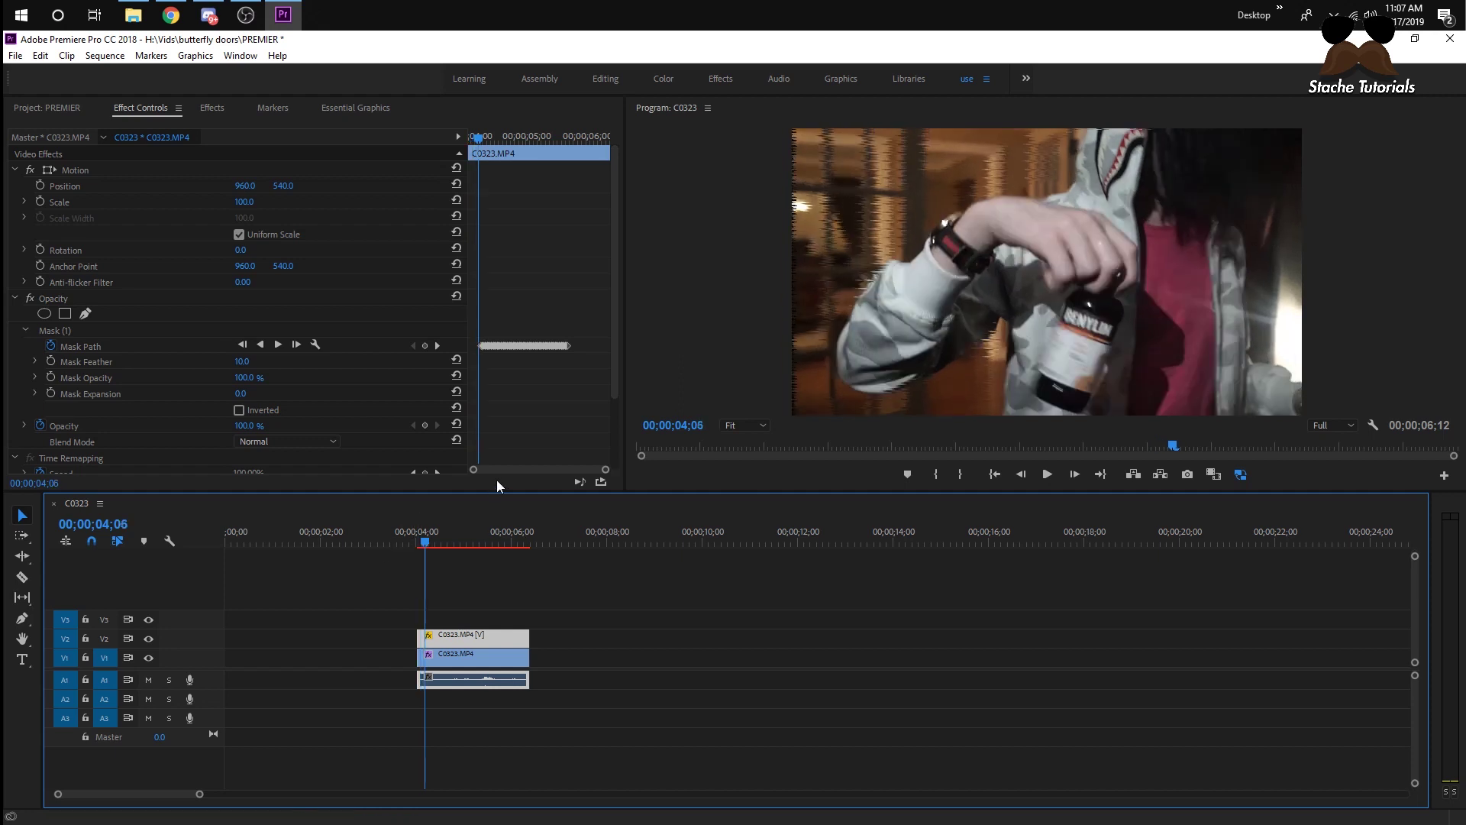
{"action": "left_click_drag", "start_coordinate": [424, 541], "coordinate": [432, 543]}
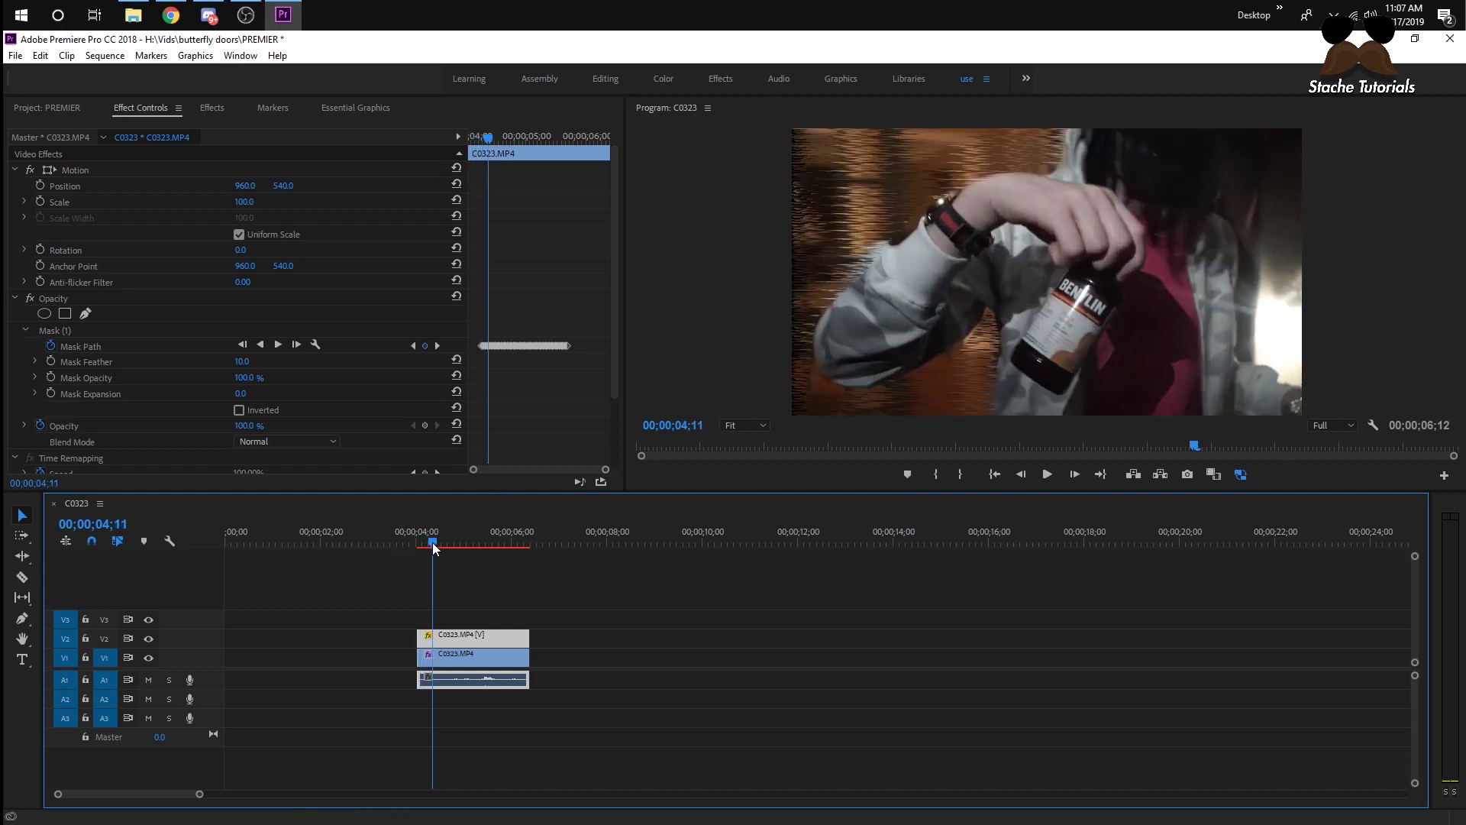
Step: Shift the peak Wave Height keyframe on the V1 clip to its first frame, 00;00;04;01
{"action": "left_click", "coordinate": [457, 637]}
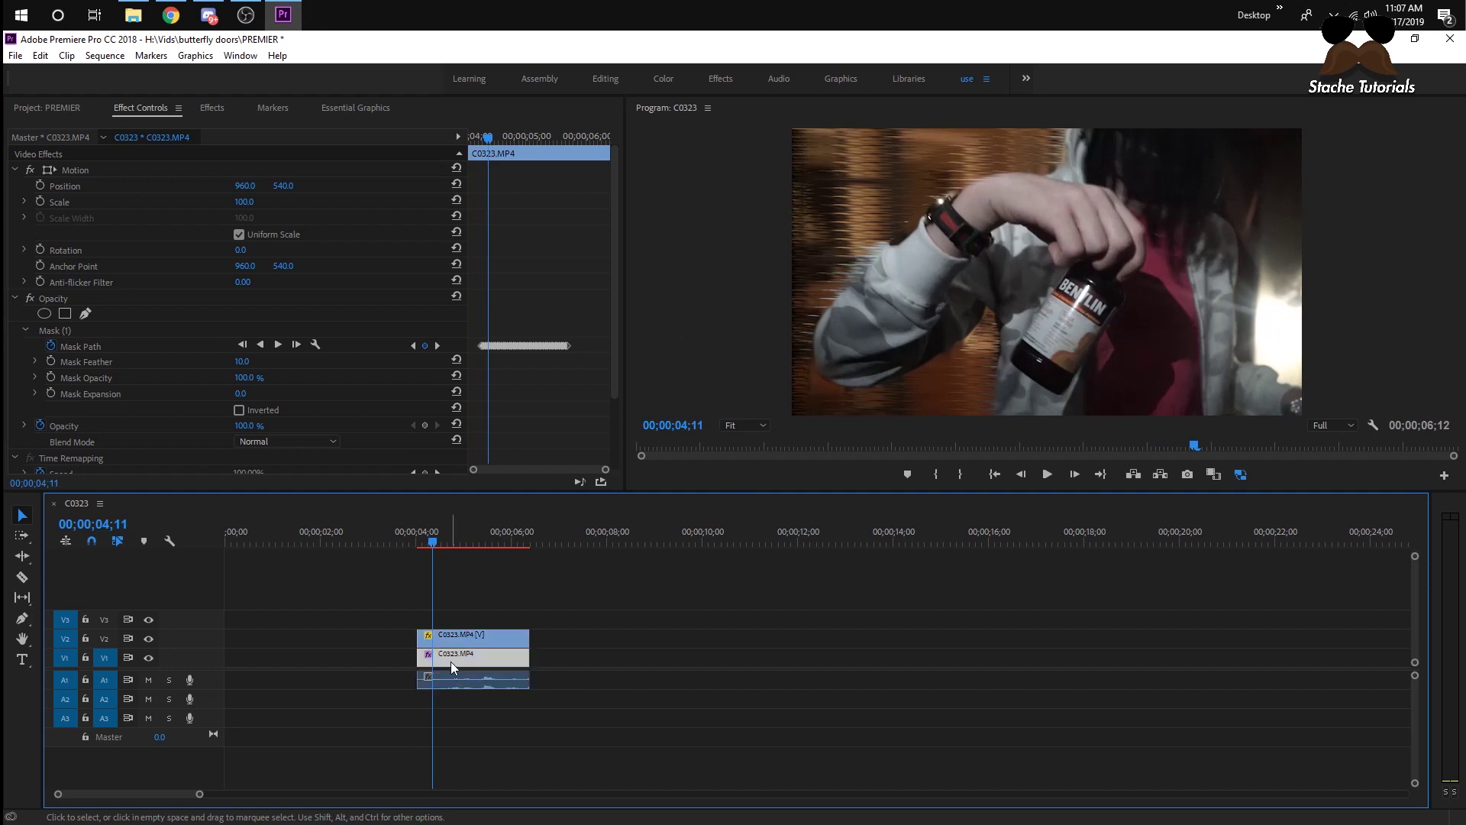
{"action": "left_click_drag", "start_coordinate": [470, 442], "coordinate": [486, 448]}
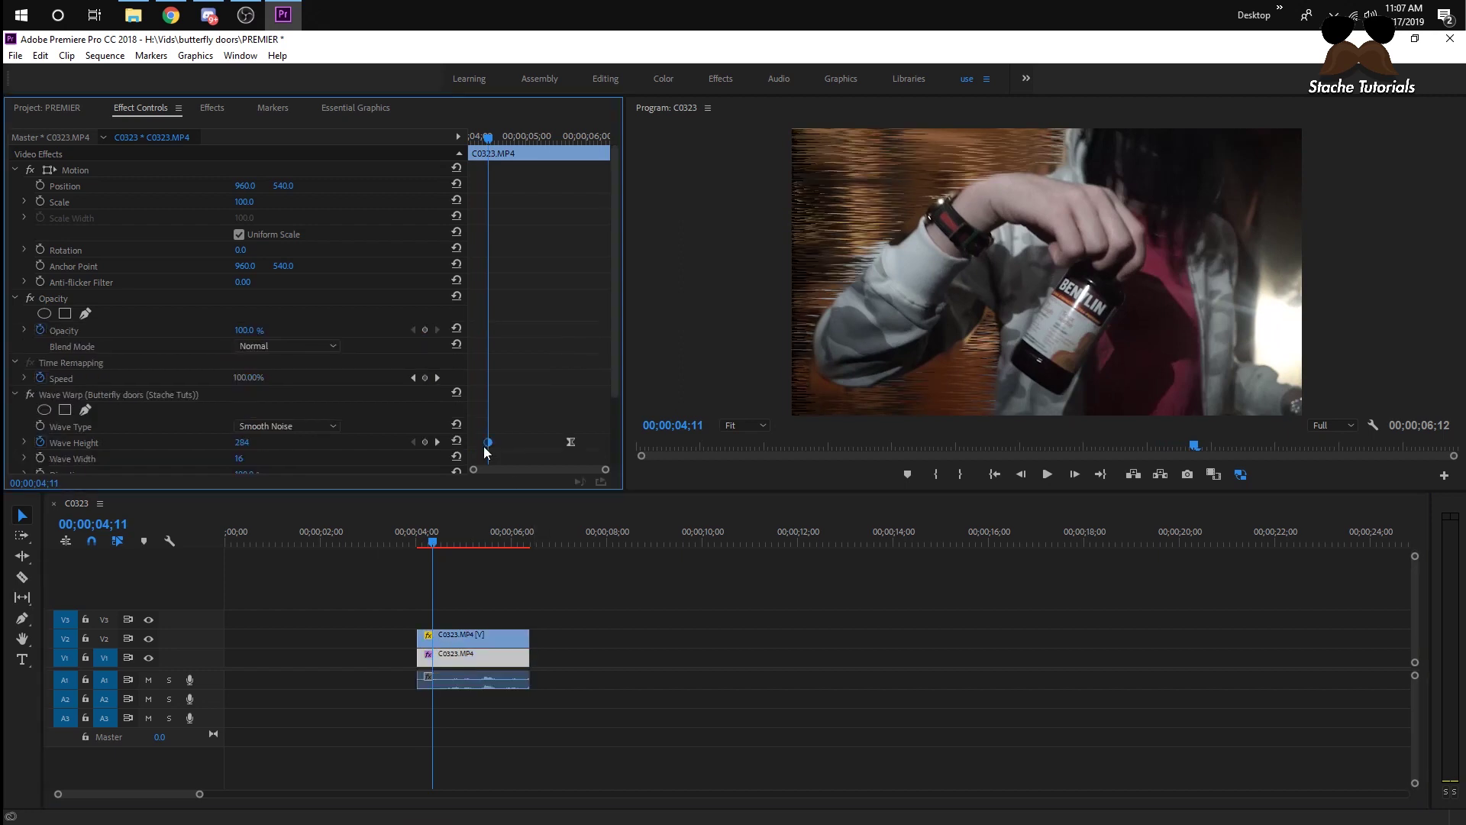
{"action": "left_click_drag", "start_coordinate": [428, 542], "coordinate": [418, 541]}
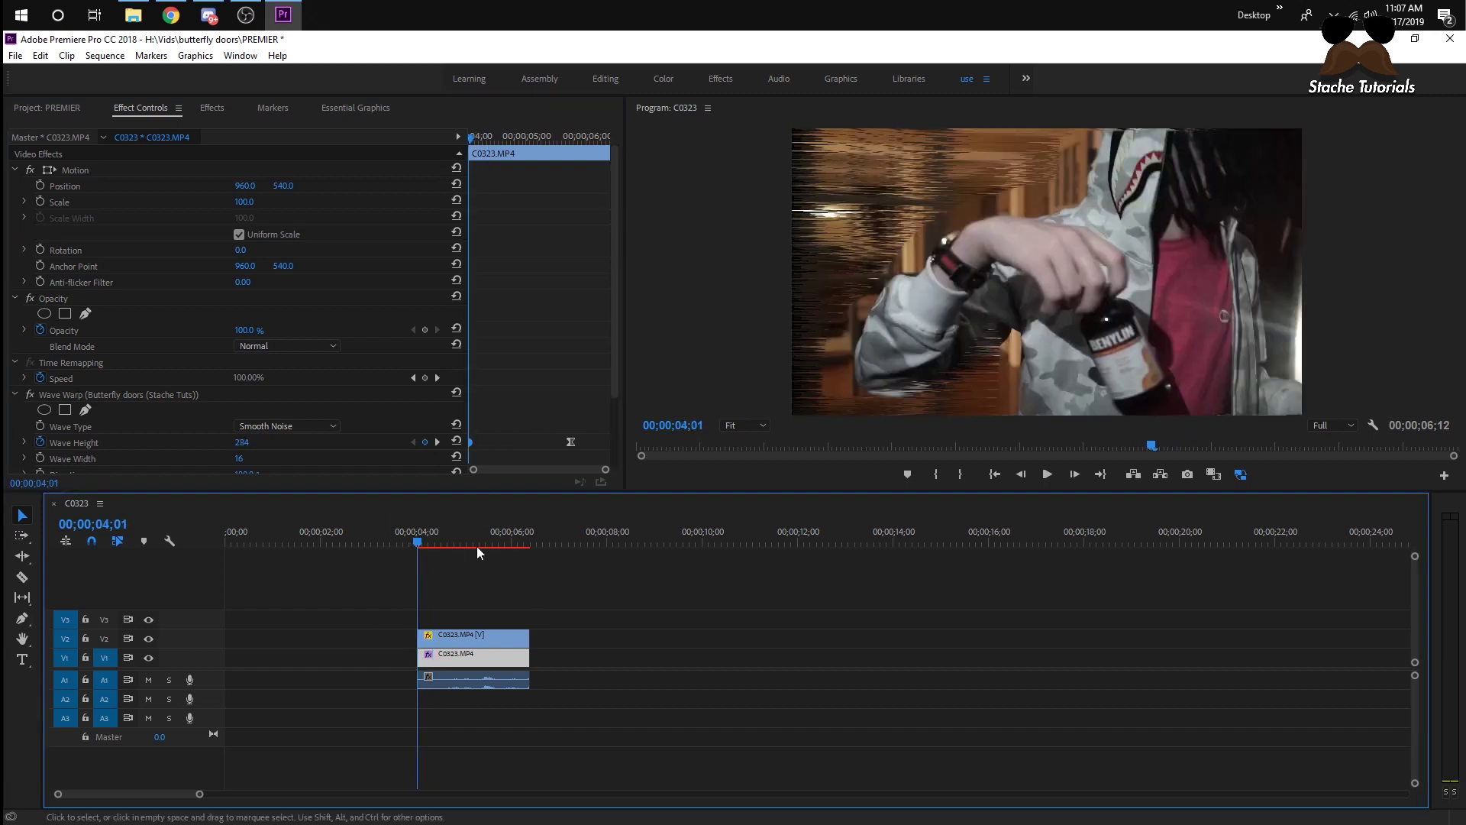
{"action": "left_click", "coordinate": [419, 543]}
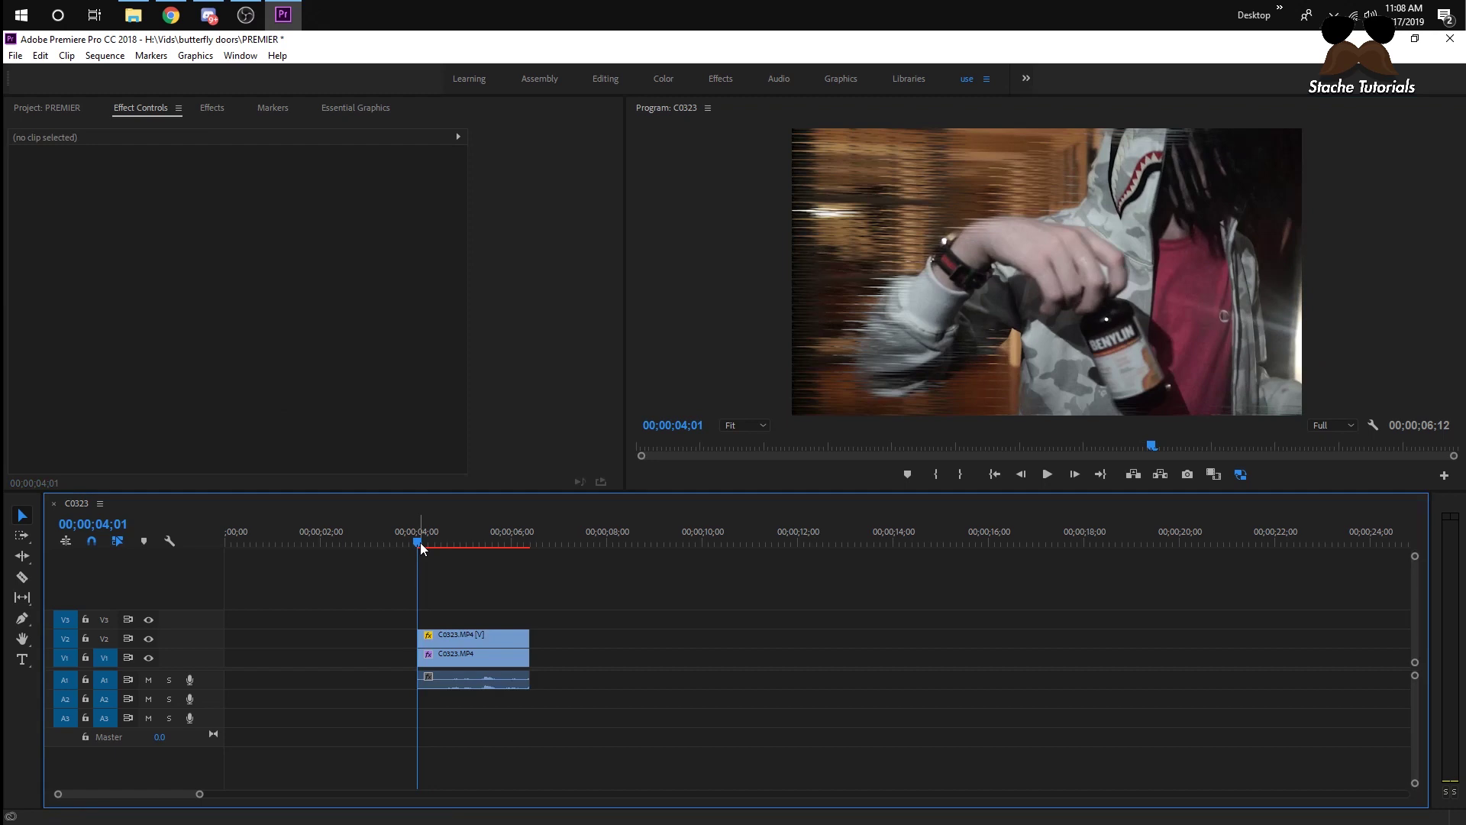
Step: Set the V1 clip's Scale to 110 and keyframe it at 00;00;04;01
{"action": "left_click", "coordinate": [429, 658]}
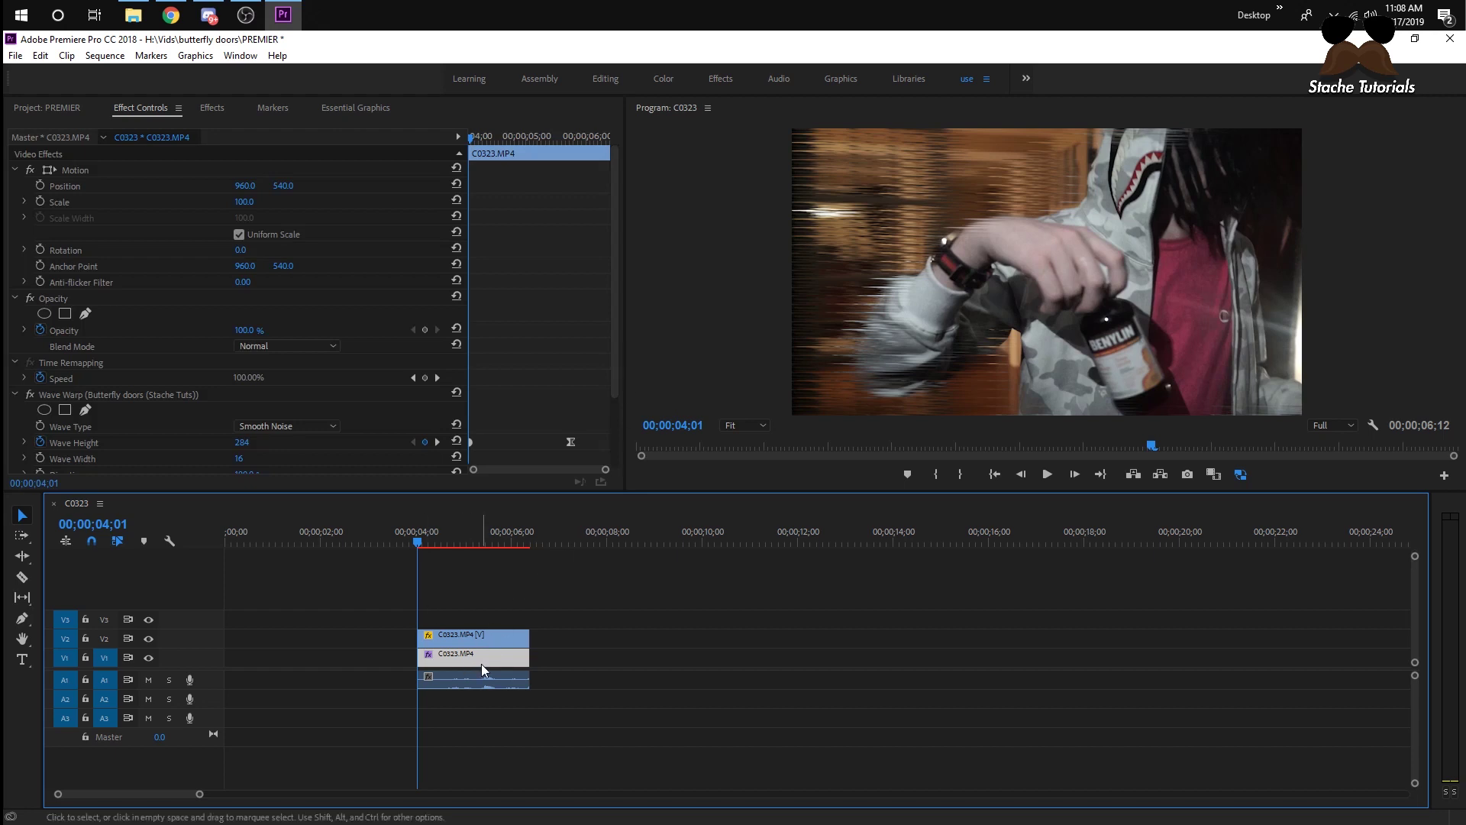
{"action": "left_click", "coordinate": [243, 203]}
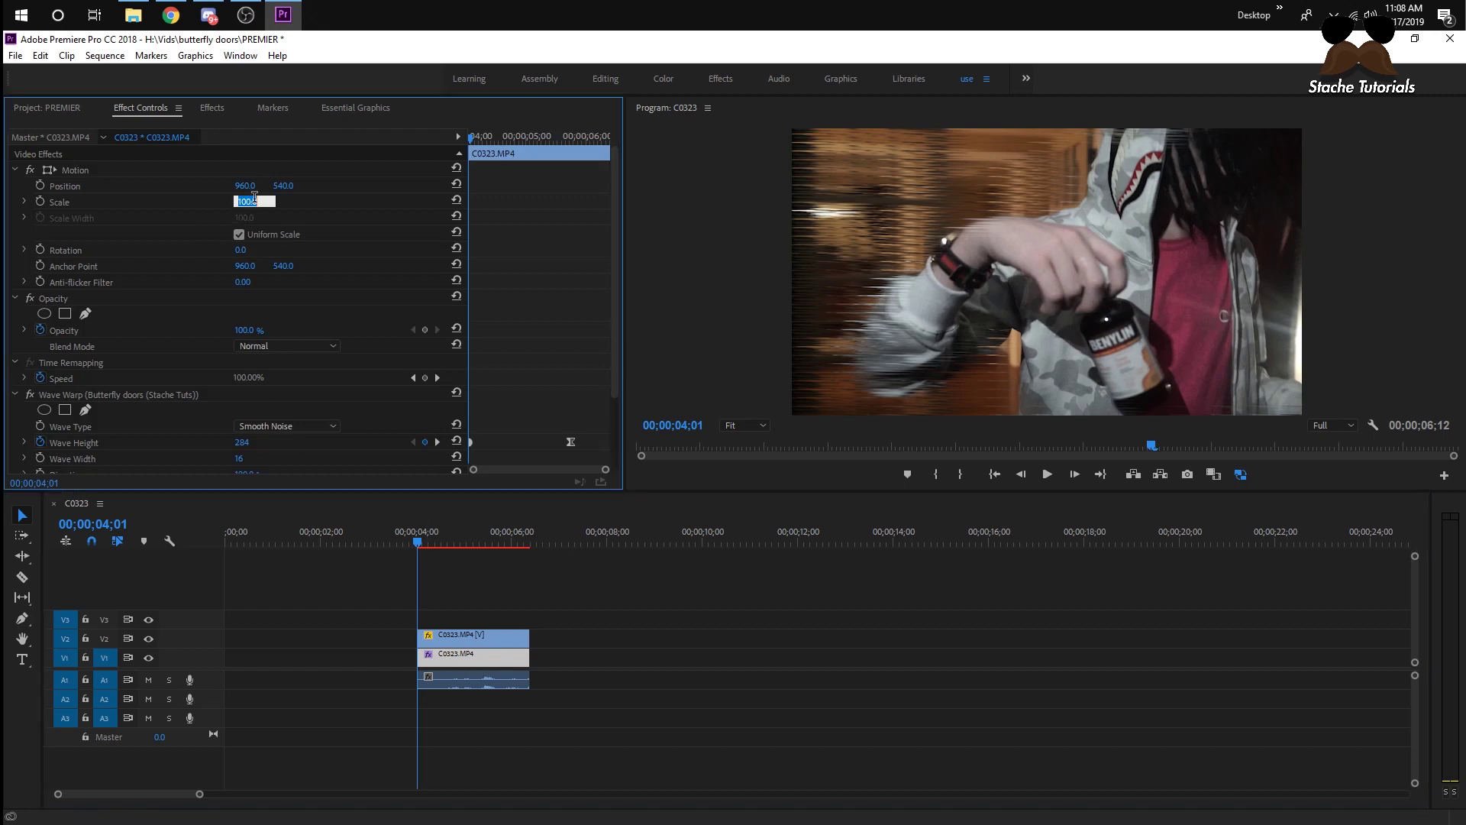
{"action": "type", "text": "11"}
{"action": "key", "text": "Return"}
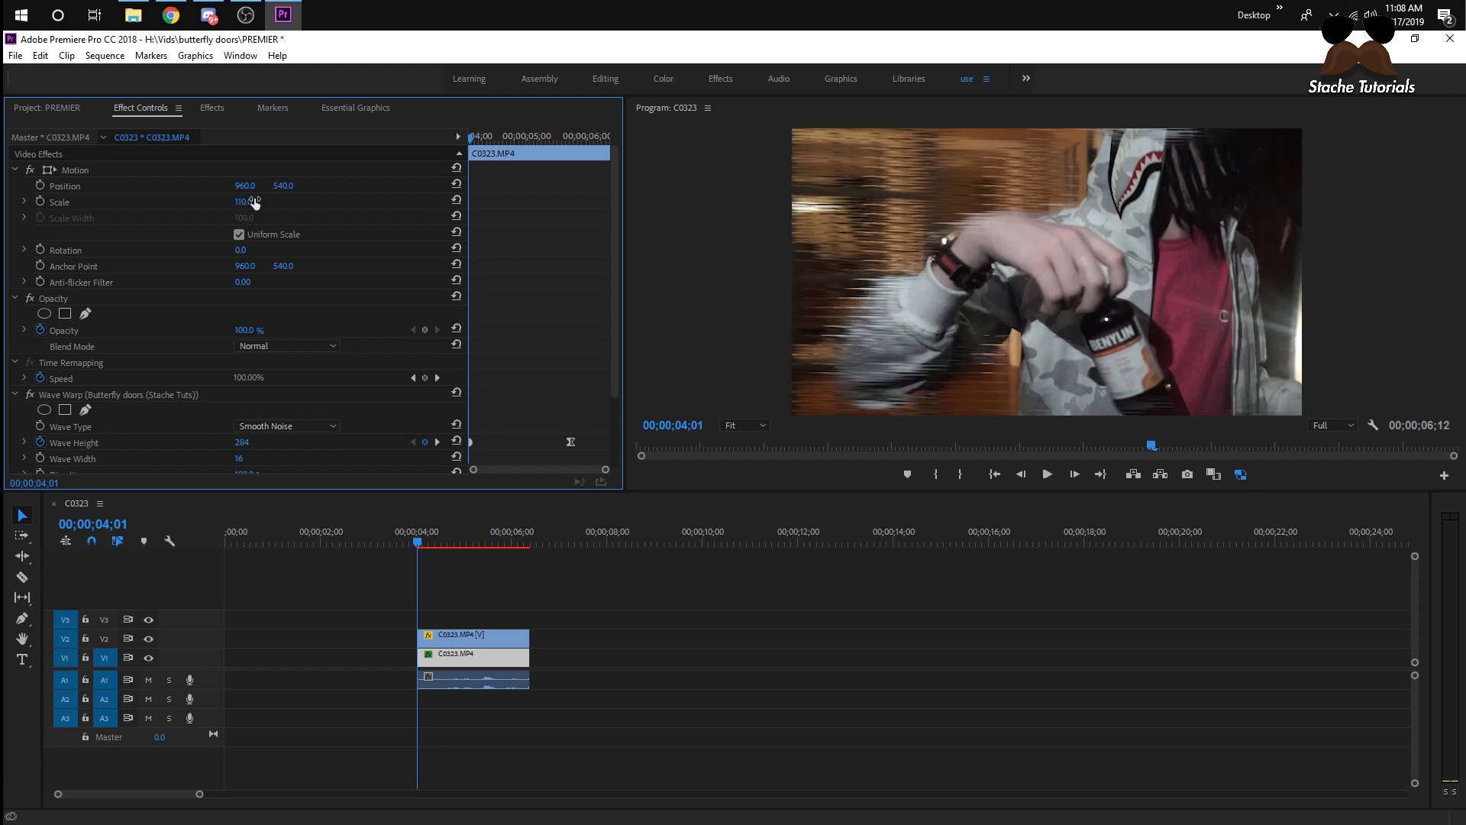
{"action": "left_click", "coordinate": [42, 202]}
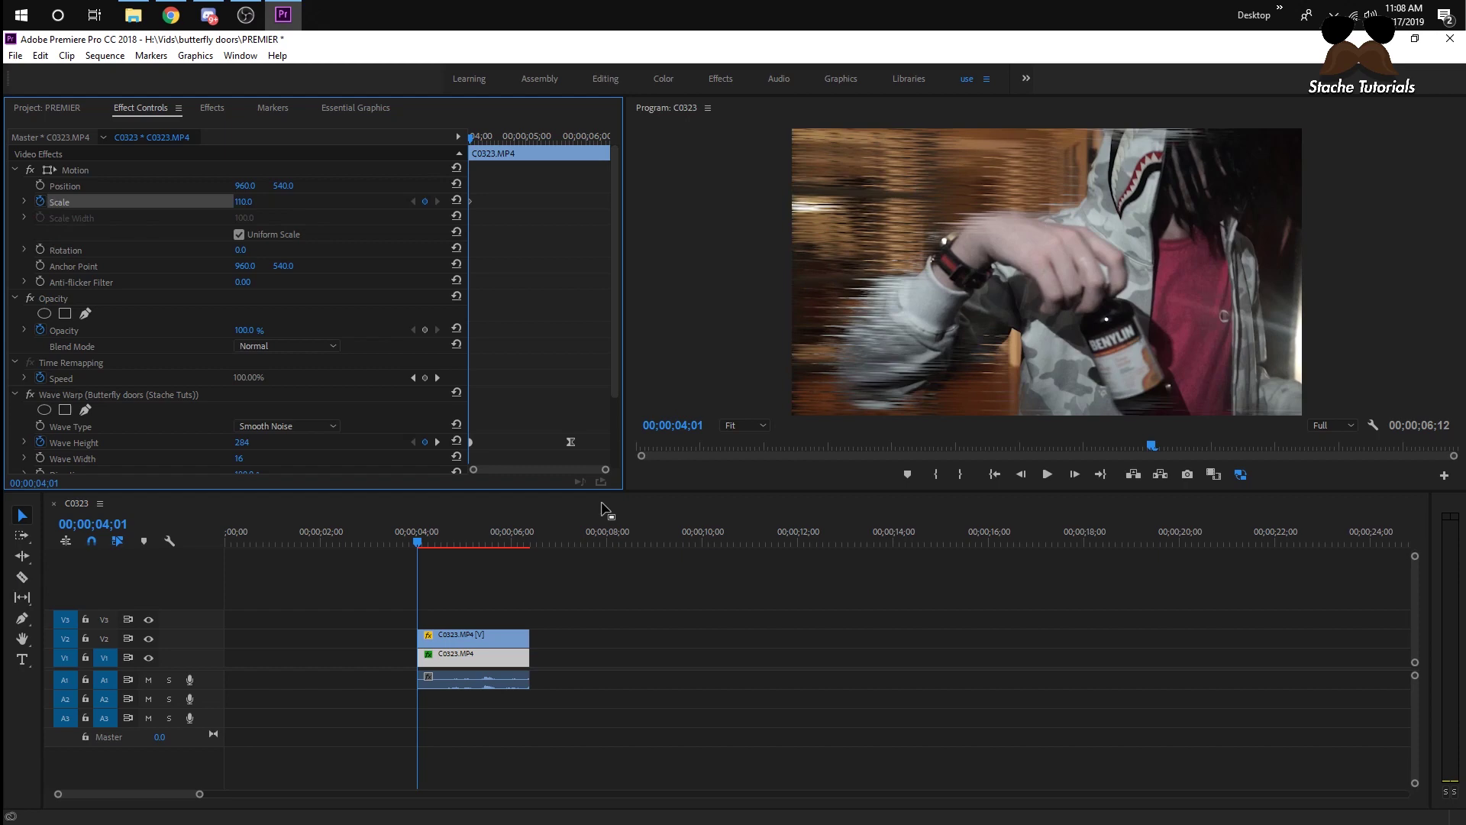
Step: Add a second Scale keyframe of 100 to the V1 clip at 00;00;04;21
{"action": "left_click", "coordinate": [427, 543]}
{"action": "key", "text": "space"}
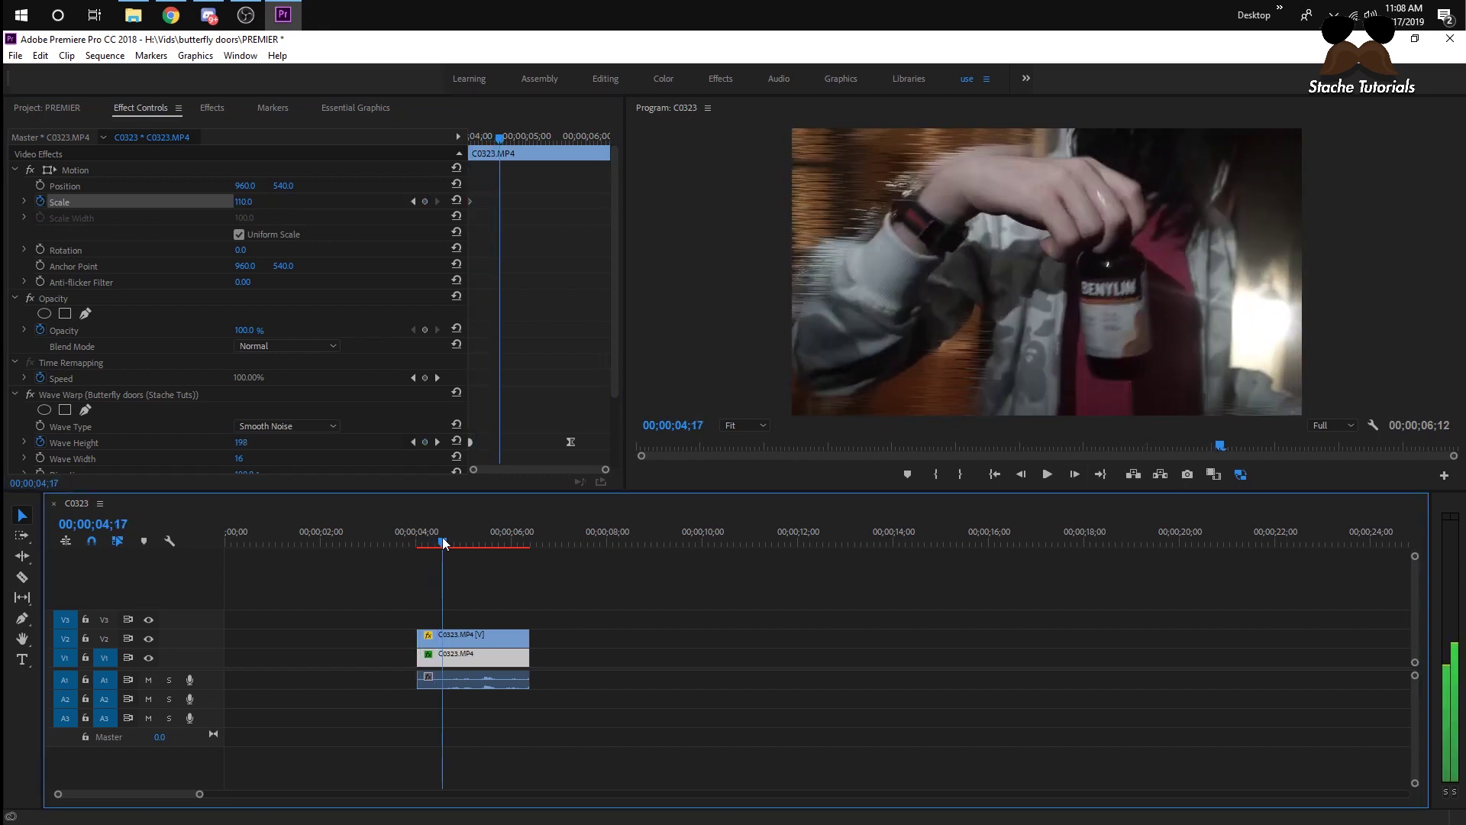
{"action": "left_click", "coordinate": [243, 201]}
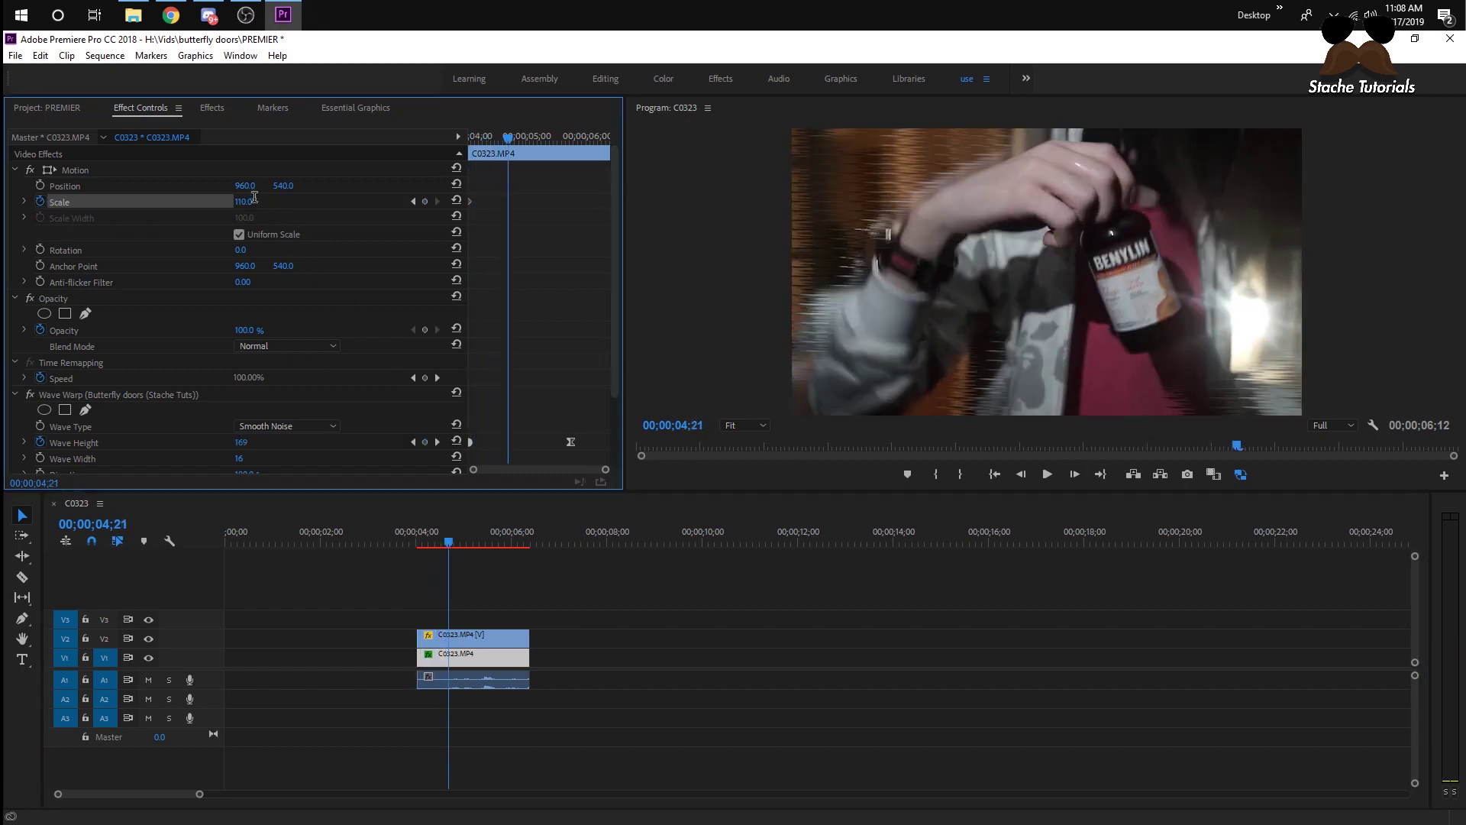
{"action": "type", "text": "100"}
{"action": "key", "text": "Return"}
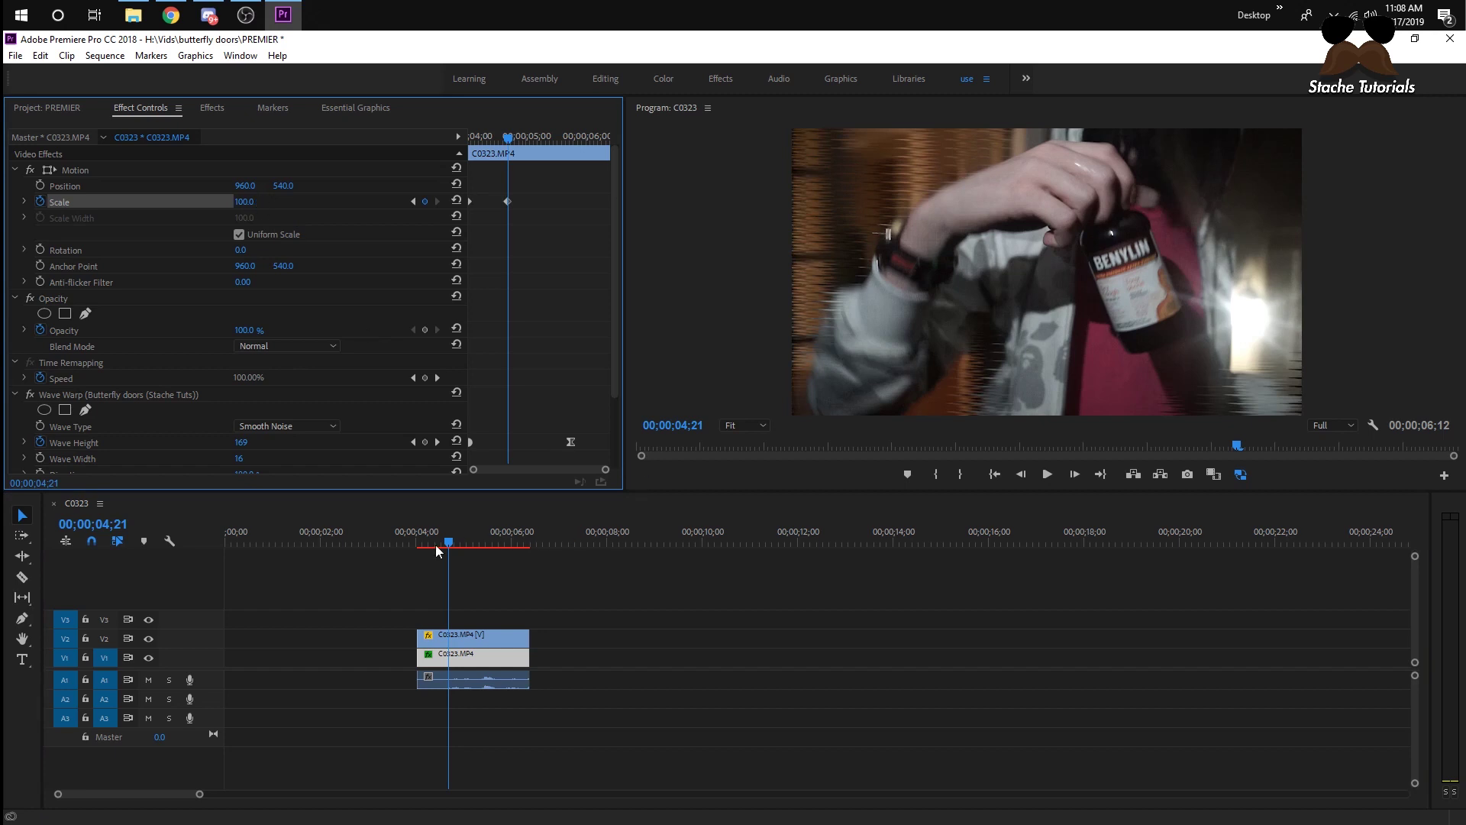
Step: Move the V1 clip's final Wave Height keyframe to 00;00;04;21, in line with the second Scale keyframe
{"action": "left_click", "coordinate": [455, 659]}
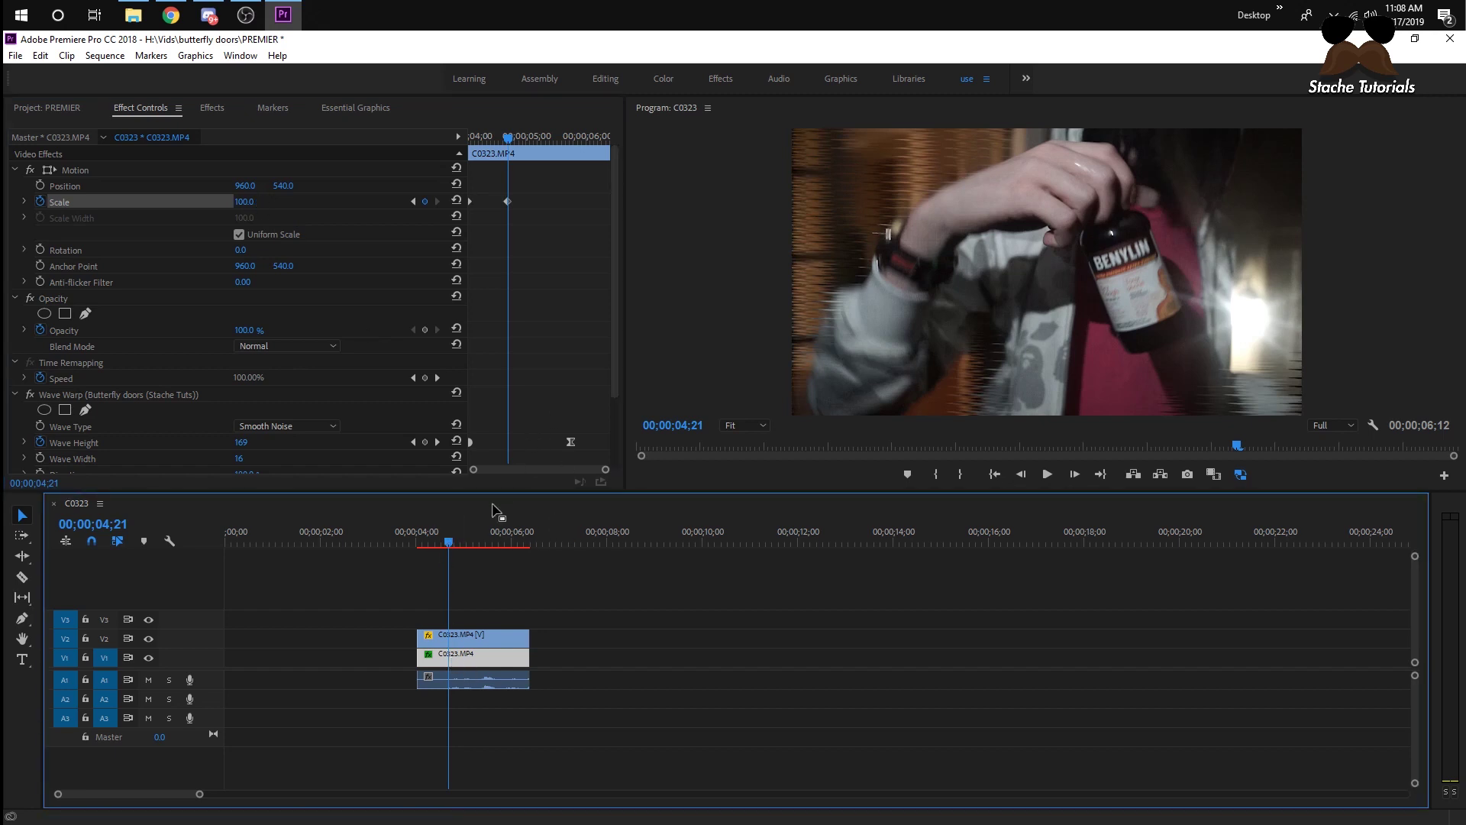
{"action": "left_click_drag", "start_coordinate": [570, 443], "coordinate": [511, 452]}
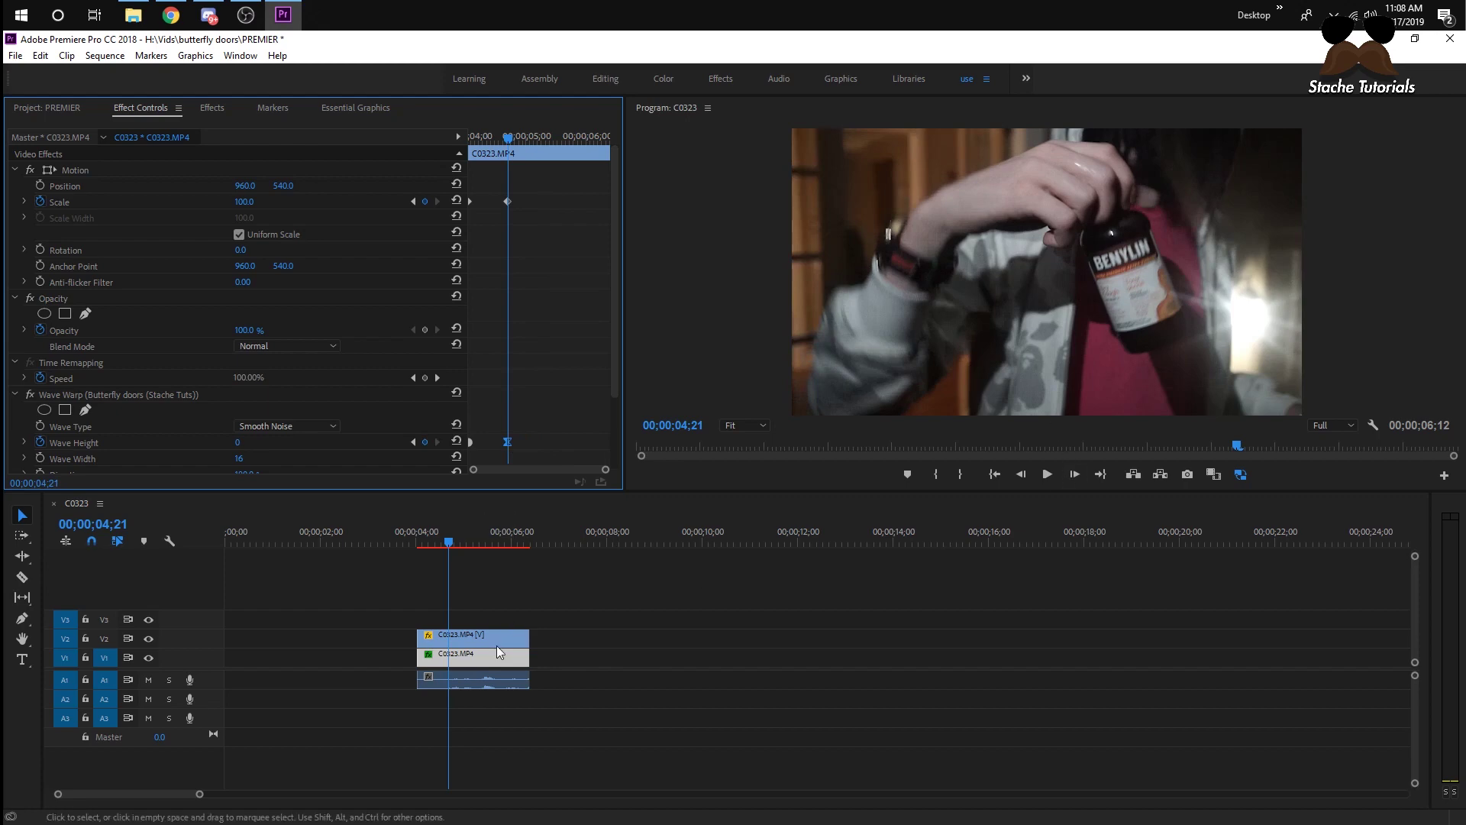
{"action": "left_click_drag", "start_coordinate": [449, 542], "coordinate": [421, 539]}
Step: Extend the masked V2 clip's start earlier than the distorted V1 clip and check the added footage around 00;00;03;20
{"action": "left_click_drag", "start_coordinate": [419, 637], "coordinate": [382, 637]}
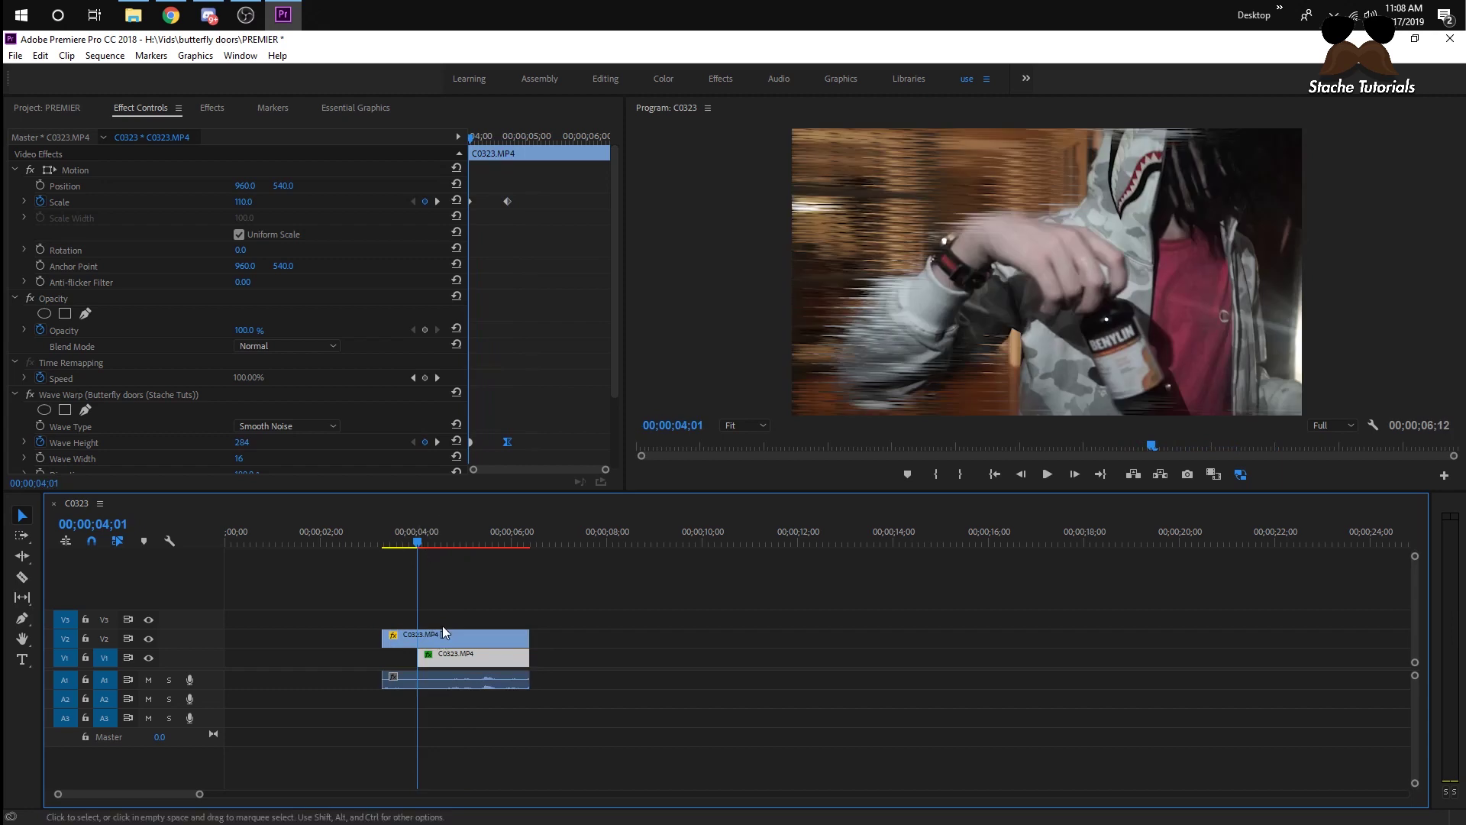
{"action": "left_click", "coordinate": [399, 542]}
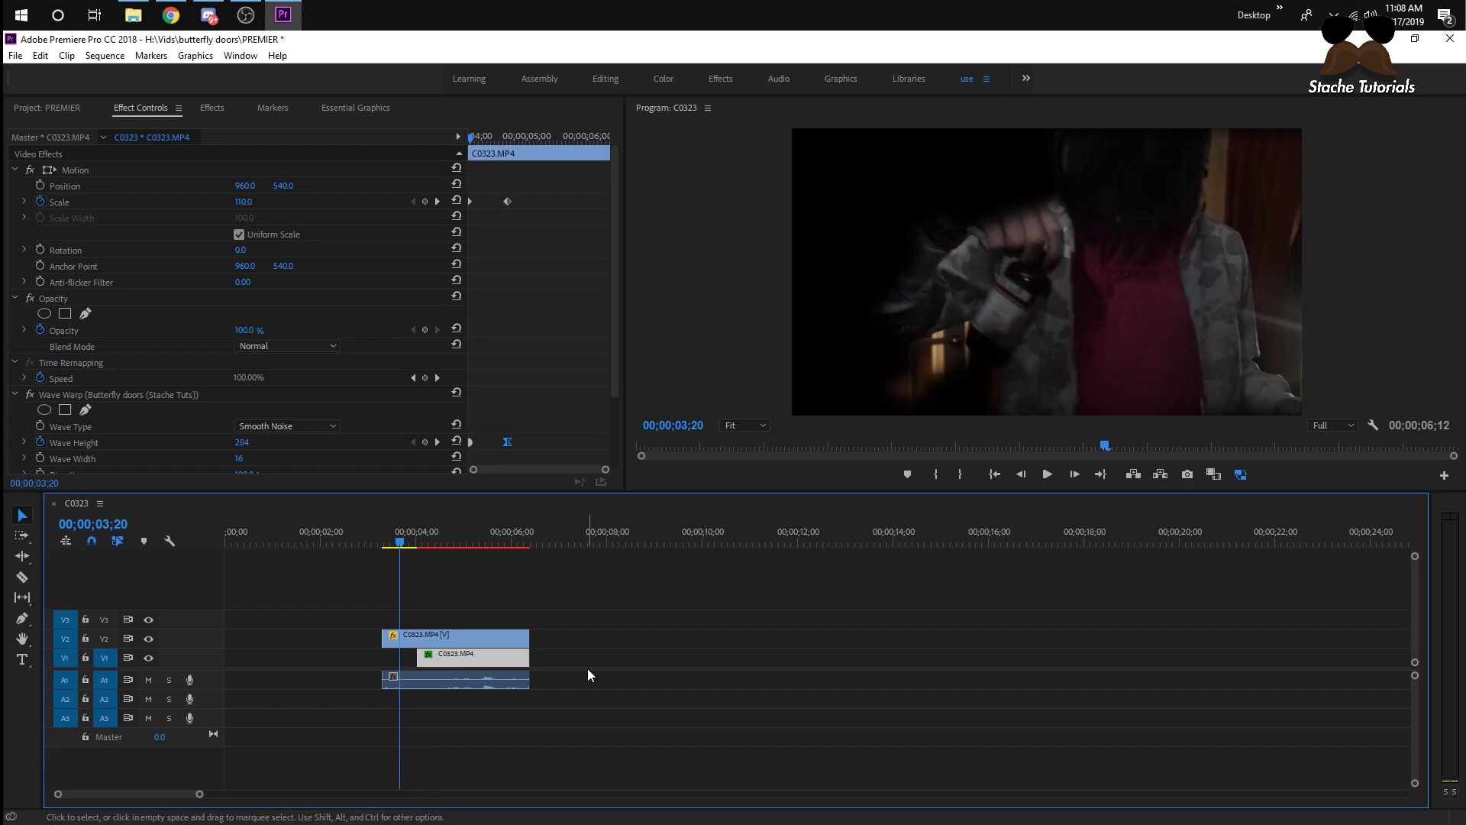
{"action": "left_click", "coordinate": [551, 643]}
{"action": "mouse_move", "coordinate": [404, 538]}
{"action": "left_mouse_down"}
{"action": "mouse_move", "coordinate": [443, 541]}
{"action": "mouse_move", "coordinate": [406, 542]}
{"action": "left_mouse_up"}
Step: Add a video track and stack the masked clip on V3, the distorted clip on V2, and a copy of the masked clip on V1
{"action": "left_click", "coordinate": [407, 644]}
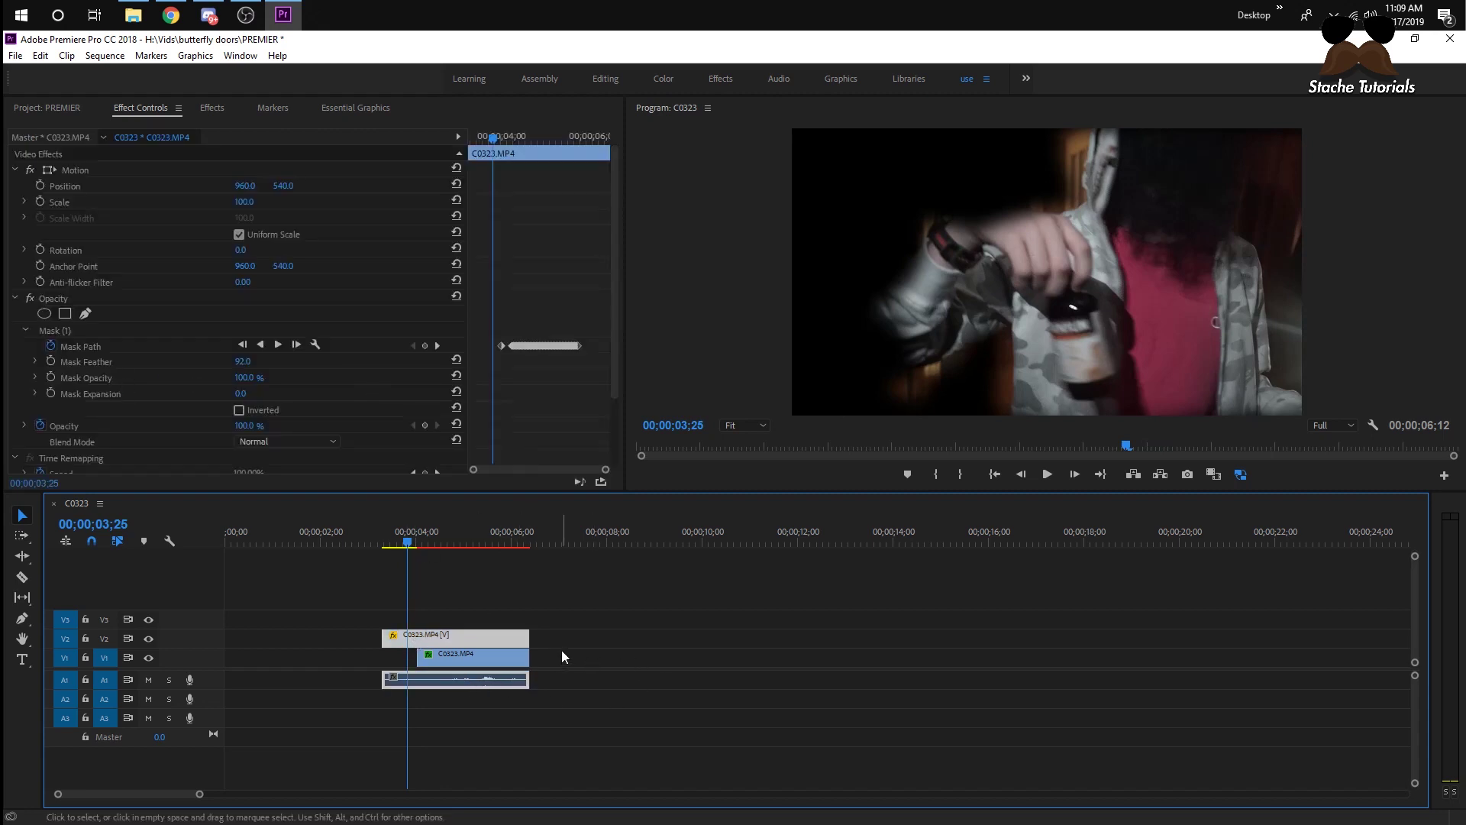
{"action": "right_click", "coordinate": [202, 658]}
{"action": "left_click", "coordinate": [239, 510]}
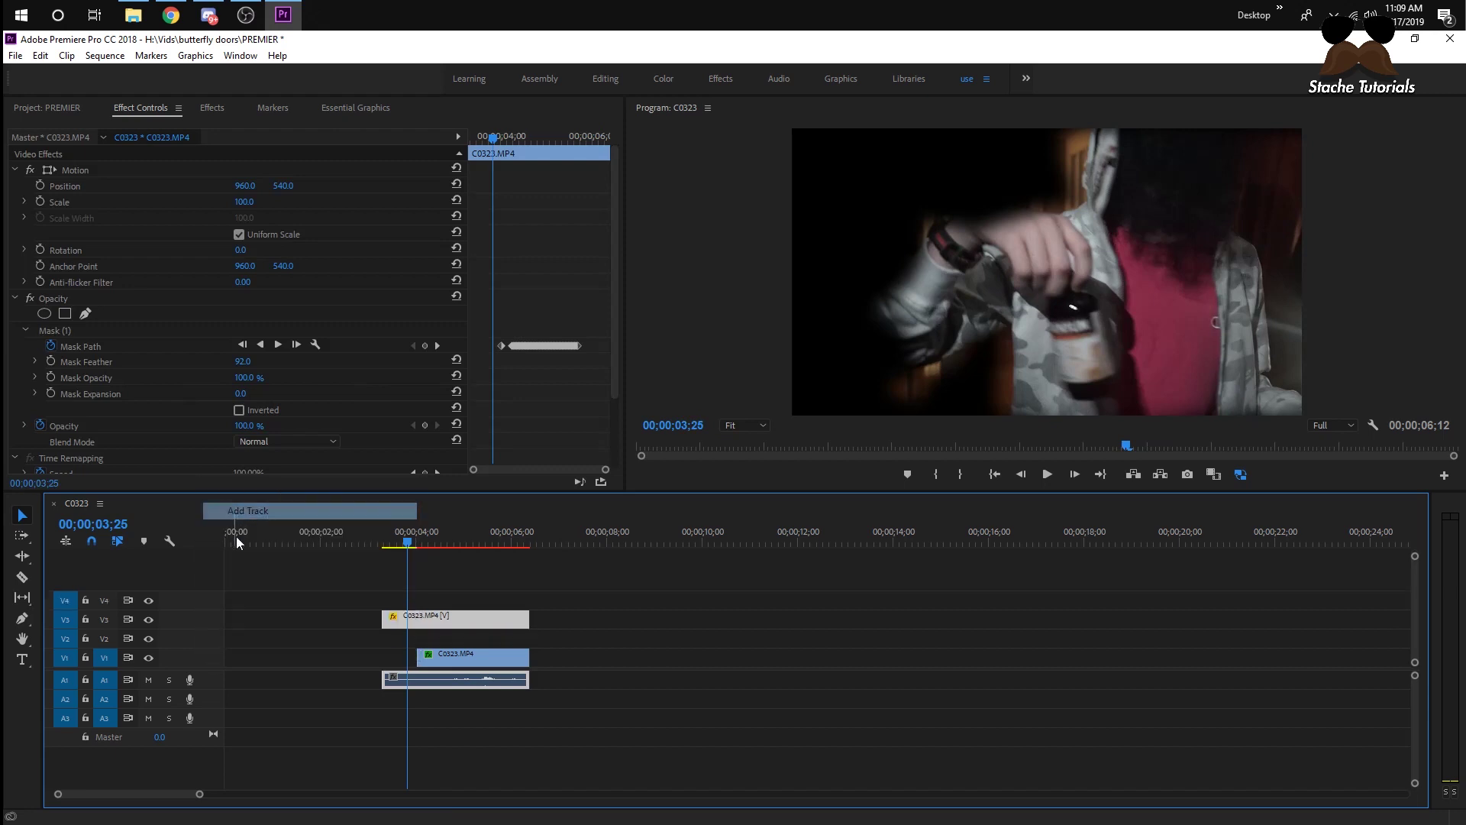
{"action": "mouse_move", "coordinate": [441, 657]}
{"action": "left_mouse_down"}
{"action": "mouse_move", "coordinate": [442, 634]}
{"action": "mouse_move", "coordinate": [433, 663]}
{"action": "left_mouse_up"}
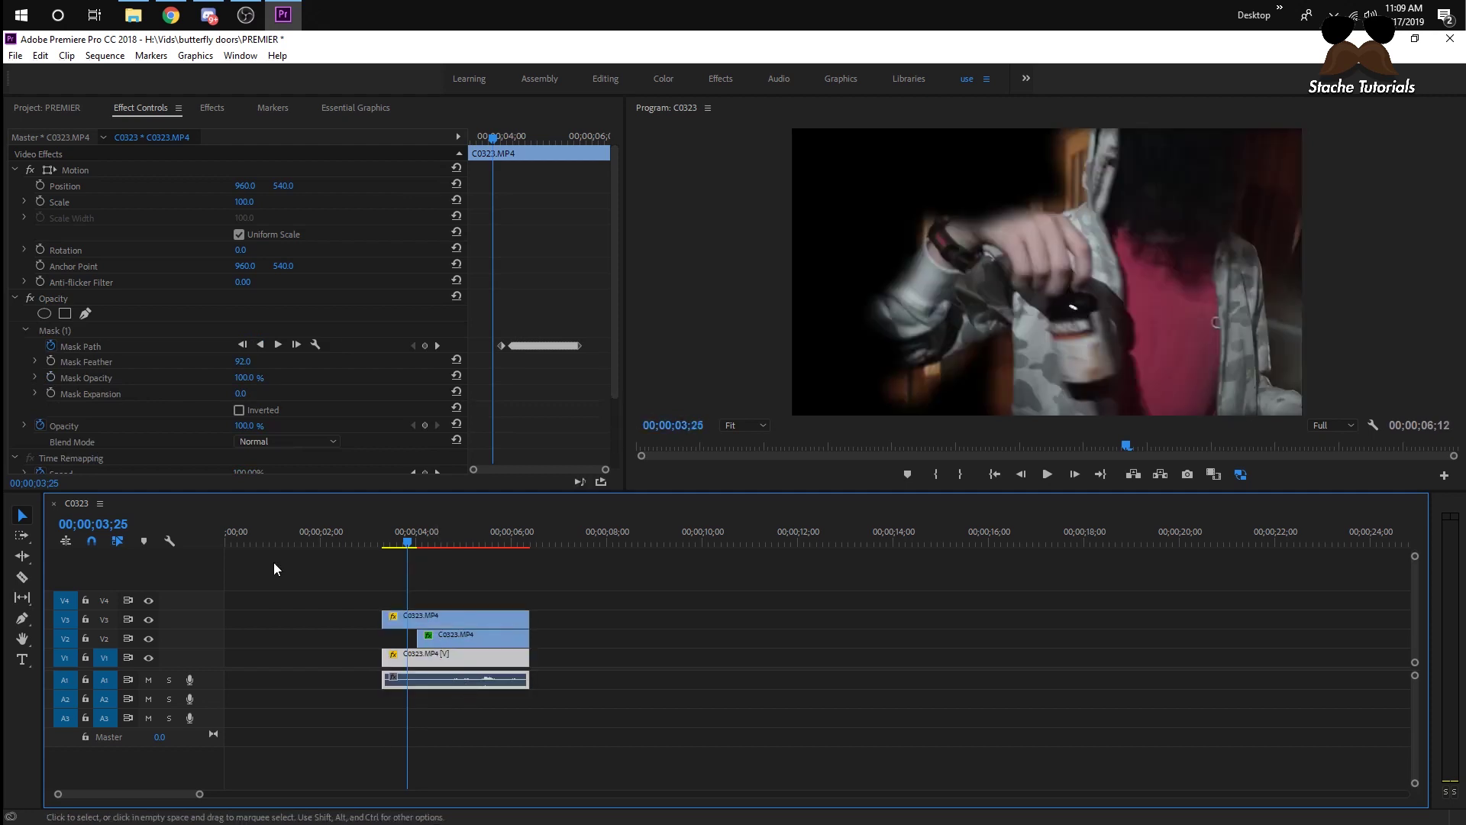
Step: Delete the opacity mask from the V1 copy and go to the distorted clip's first frame
{"action": "left_click", "coordinate": [55, 330]}
{"action": "key", "text": "Delete"}
{"action": "mouse_move", "coordinate": [401, 544]}
{"action": "left_mouse_down"}
{"action": "mouse_move", "coordinate": [438, 543]}
{"action": "mouse_move", "coordinate": [417, 539]}
{"action": "left_mouse_up"}
Step: Try different Wave Warp directions on the distorted V2 clip and leave Direction at 2x342.0°
{"action": "left_click", "coordinate": [438, 639]}
{"action": "scroll", "coordinate": [314, 372], "scroll_direction": "down", "scroll_amount": 2}
{"action": "scroll", "coordinate": [317, 378], "scroll_direction": "down", "scroll_amount": 2}
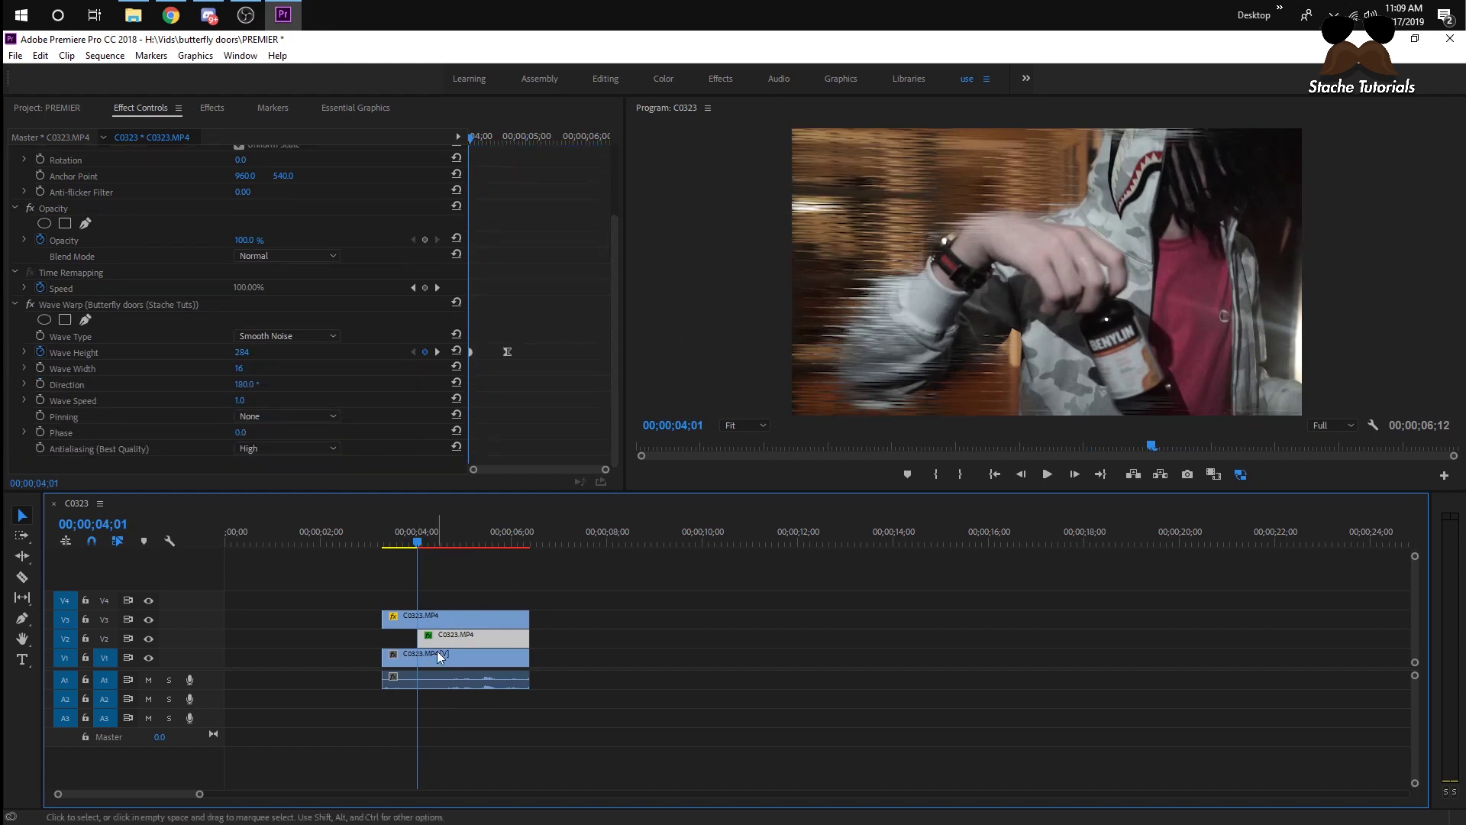
{"action": "left_click_drag", "start_coordinate": [237, 388], "coordinate": [301, 388]}
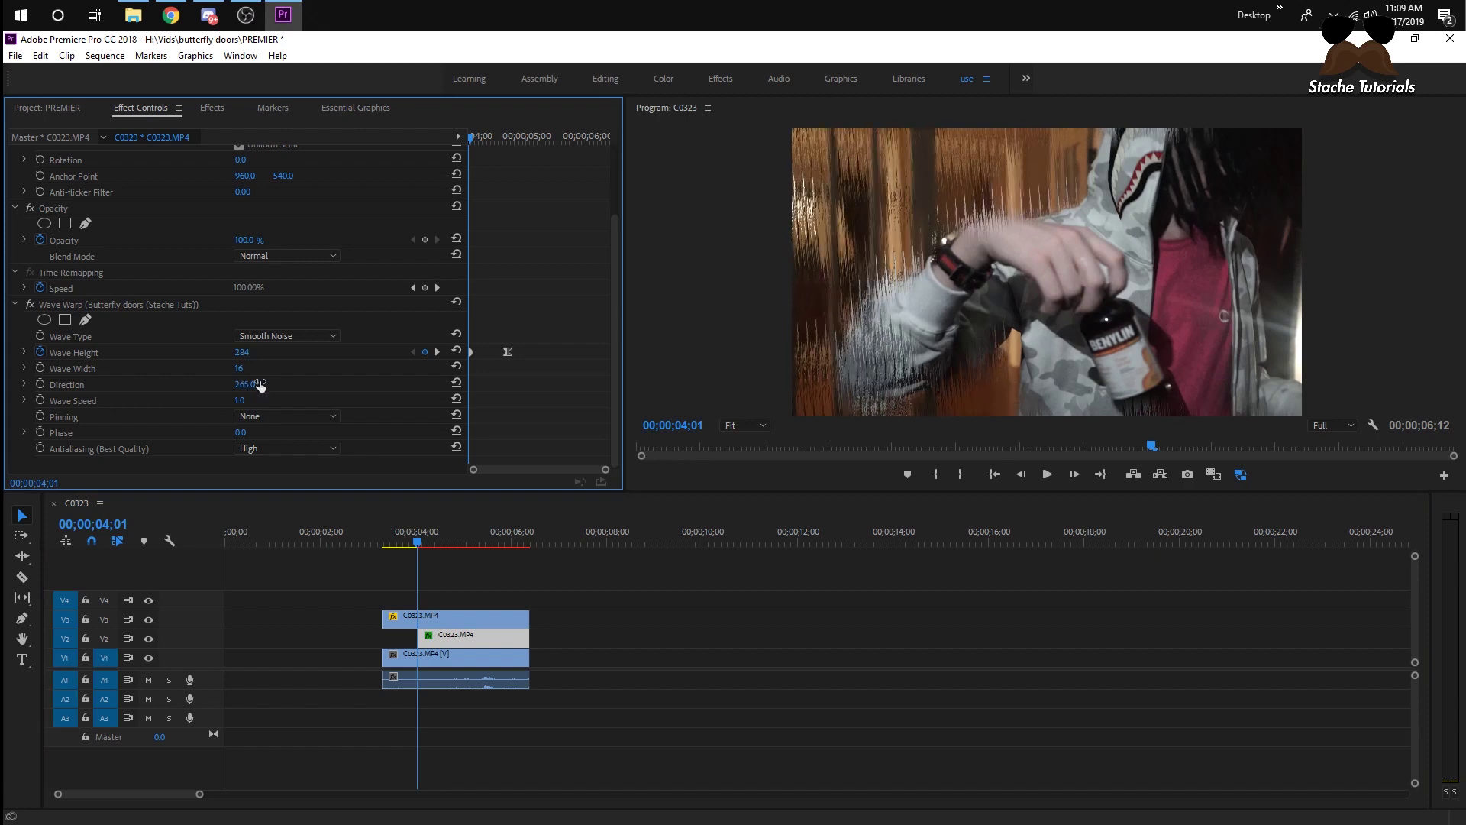
{"action": "left_click", "coordinate": [425, 542]}
{"action": "left_click_drag", "start_coordinate": [242, 388], "coordinate": [306, 388]}
{"action": "left_click", "coordinate": [422, 543]}
{"action": "left_click", "coordinate": [420, 544]}
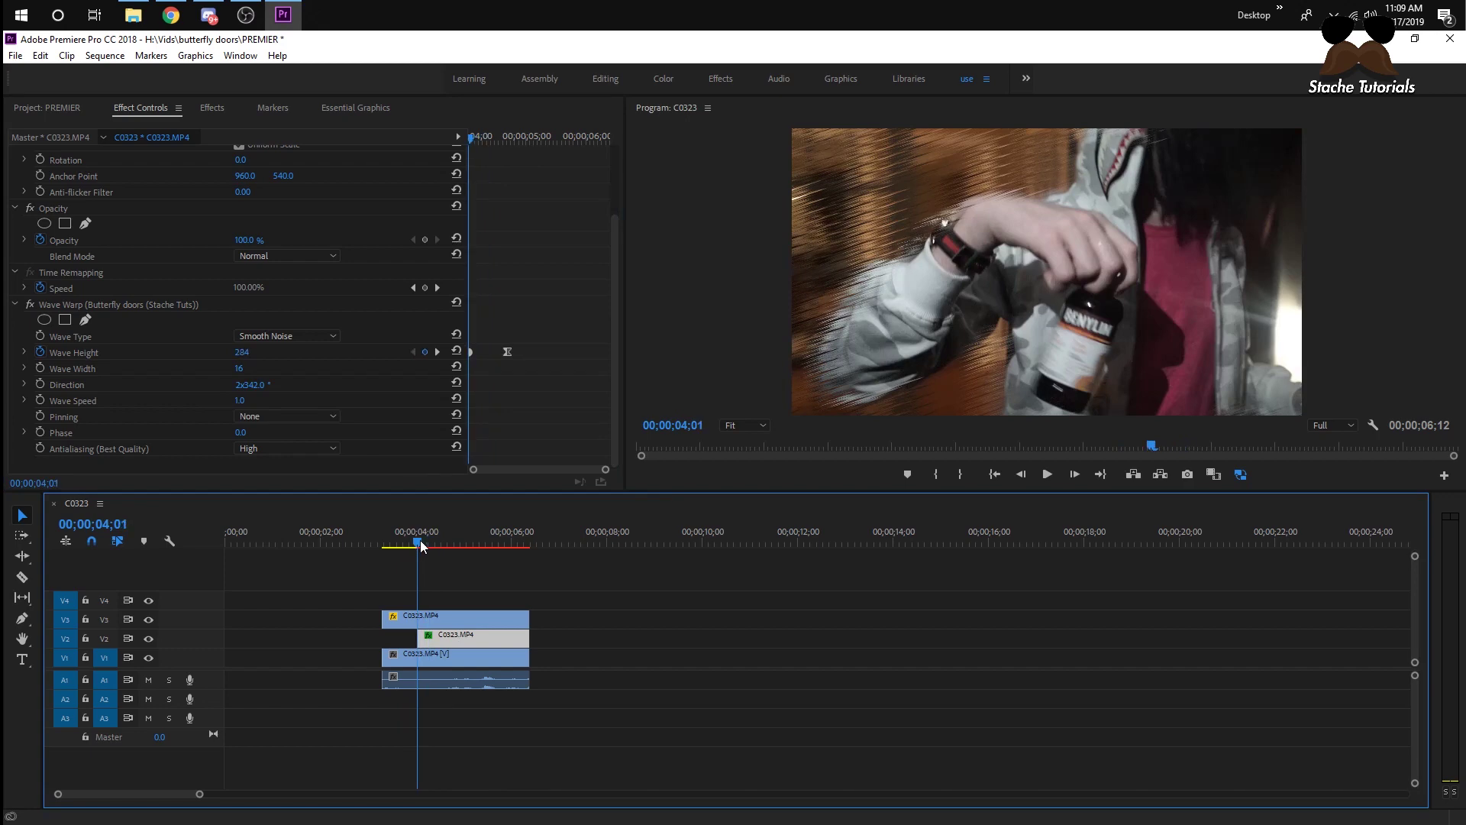
Step: Keyframe the V2 clip's Wave Warp Direction at 00;00;04;01, and set it to 4x84.0° at 00;00;06;00
{"action": "left_click", "coordinate": [40, 384]}
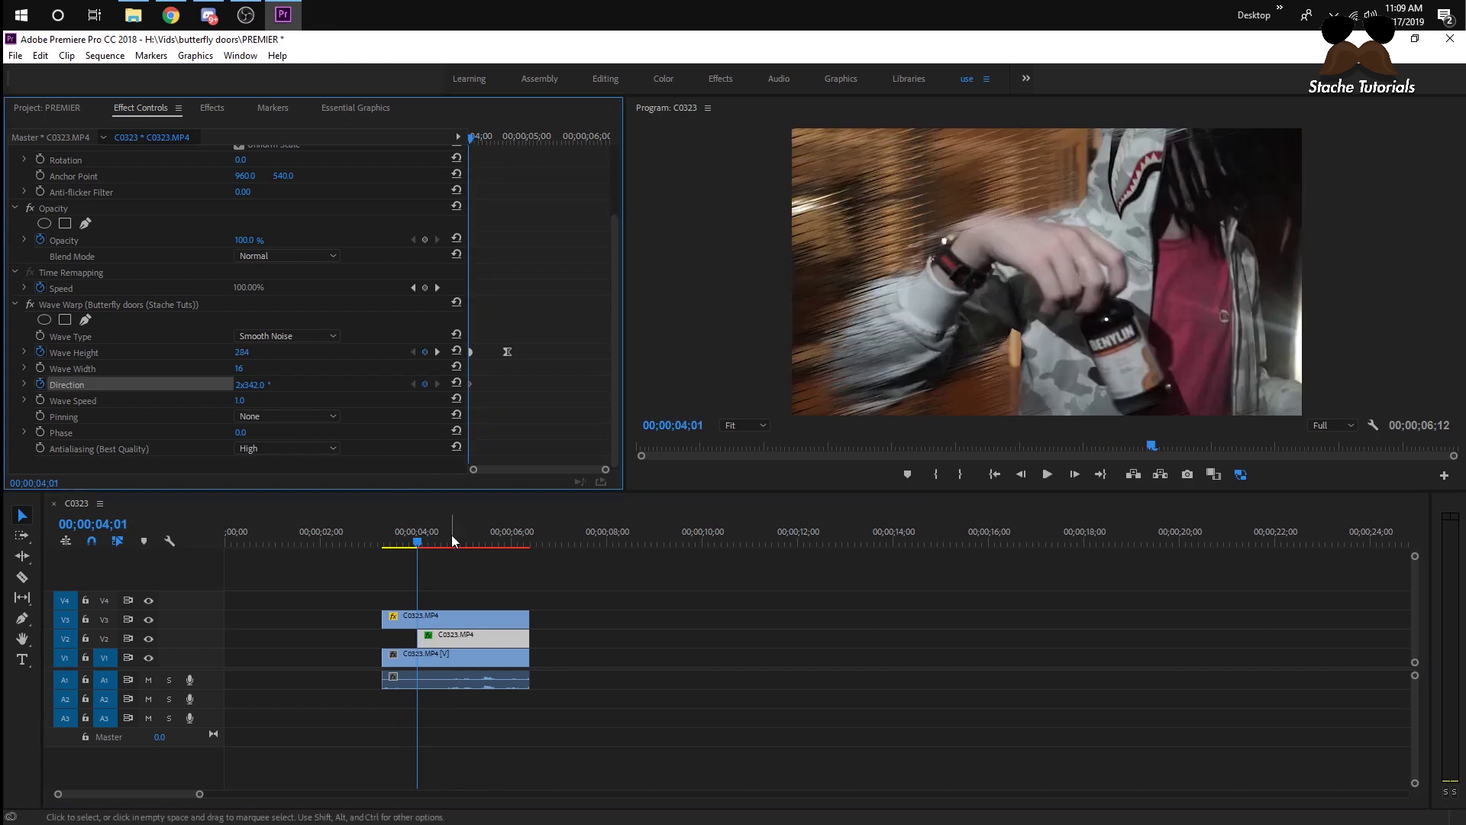
{"action": "left_click", "coordinate": [492, 547]}
{"action": "left_click_drag", "start_coordinate": [492, 547], "coordinate": [511, 544]}
{"action": "left_click", "coordinate": [270, 398]}
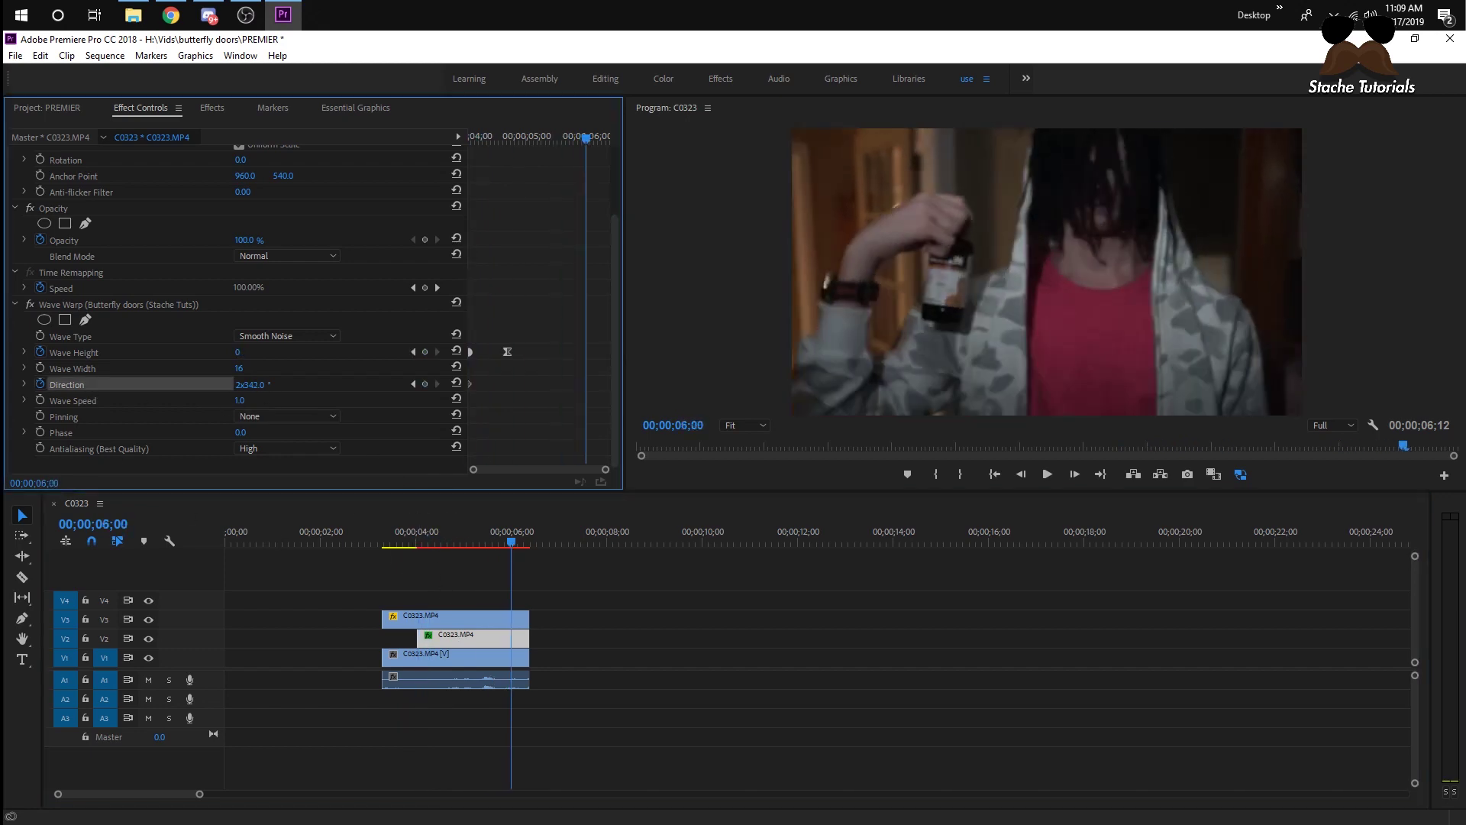
{"action": "left_click_drag", "start_coordinate": [231, 390], "coordinate": [244, 390]}
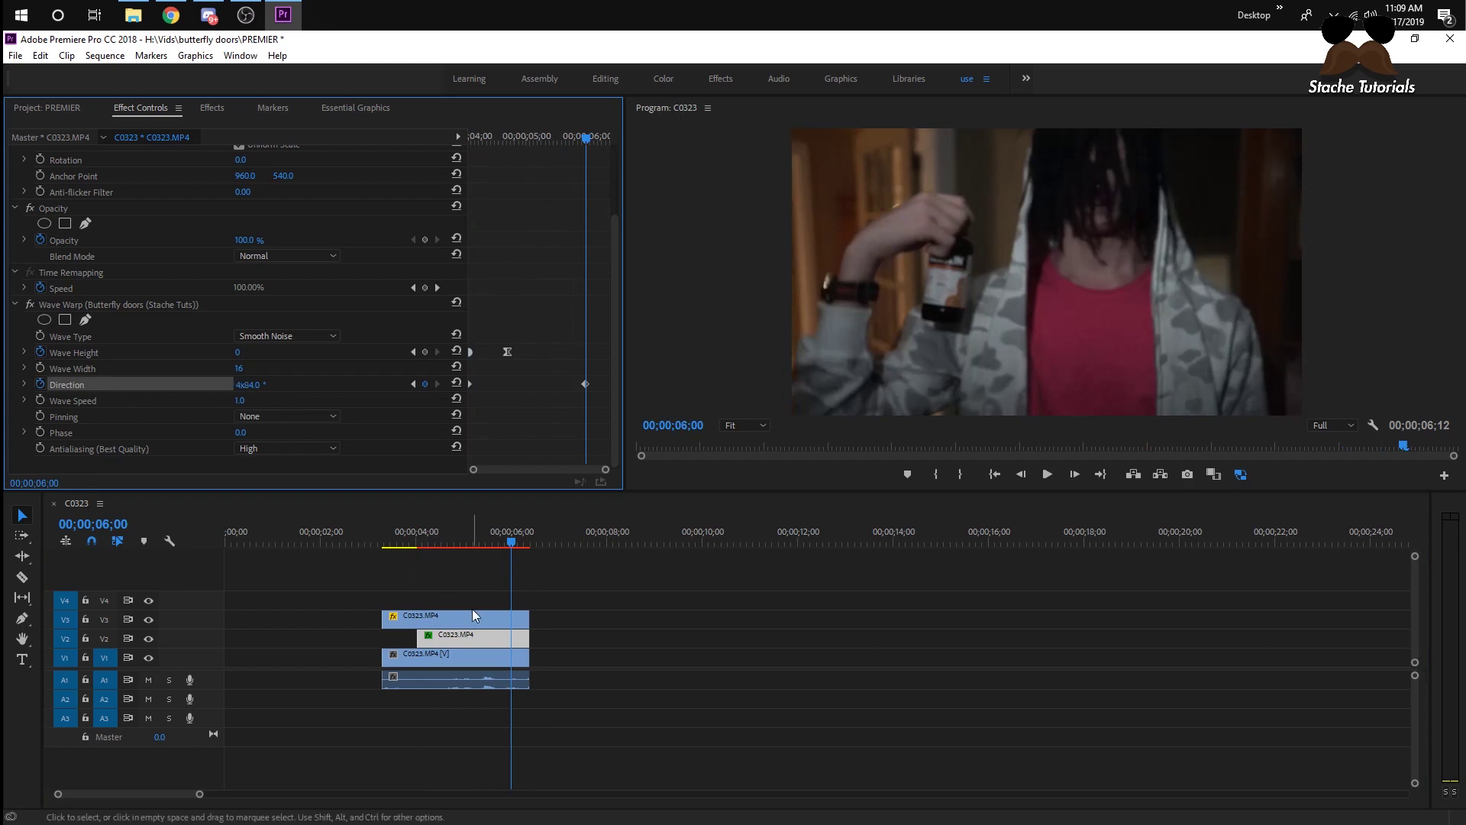
Step: Play back the sequence from around 00;00;03;24 to review the animated Wave Warp Direction
{"action": "left_click", "coordinate": [408, 543]}
{"action": "mouse_move", "coordinate": [408, 541]}
{"action": "left_mouse_down"}
{"action": "mouse_move", "coordinate": [468, 547]}
{"action": "mouse_move", "coordinate": [409, 547]}
{"action": "left_mouse_up"}
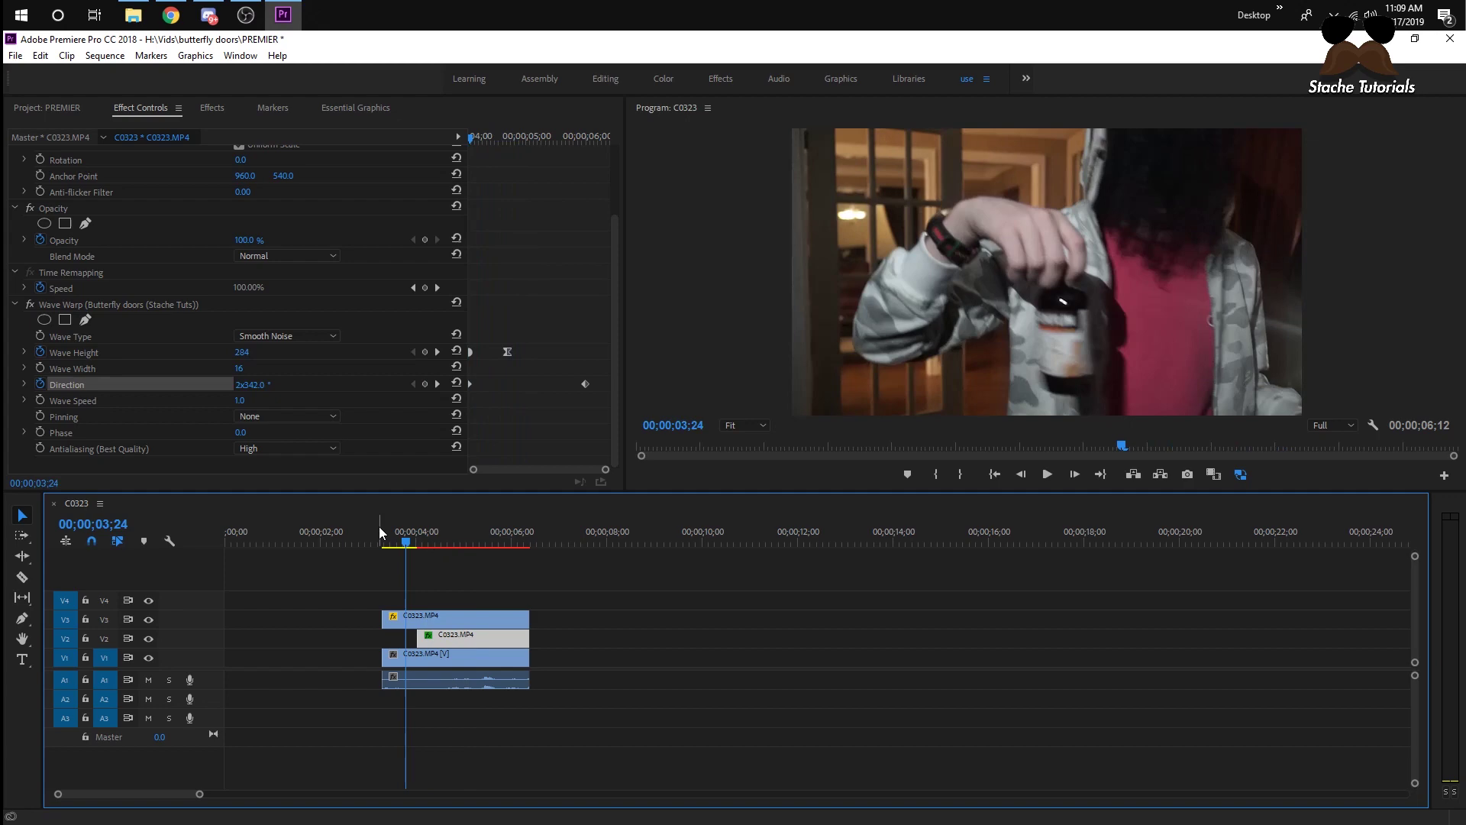
{"action": "key", "text": "space"}
{"action": "mouse_move", "coordinate": [428, 540]}
{"action": "left_mouse_down"}
{"action": "mouse_move", "coordinate": [406, 540]}
{"action": "mouse_move", "coordinate": [451, 541]}
{"action": "mouse_move", "coordinate": [399, 541]}
{"action": "mouse_move", "coordinate": [452, 541]}
{"action": "mouse_move", "coordinate": [409, 550]}
{"action": "left_mouse_up"}
{"action": "key", "text": "space"}
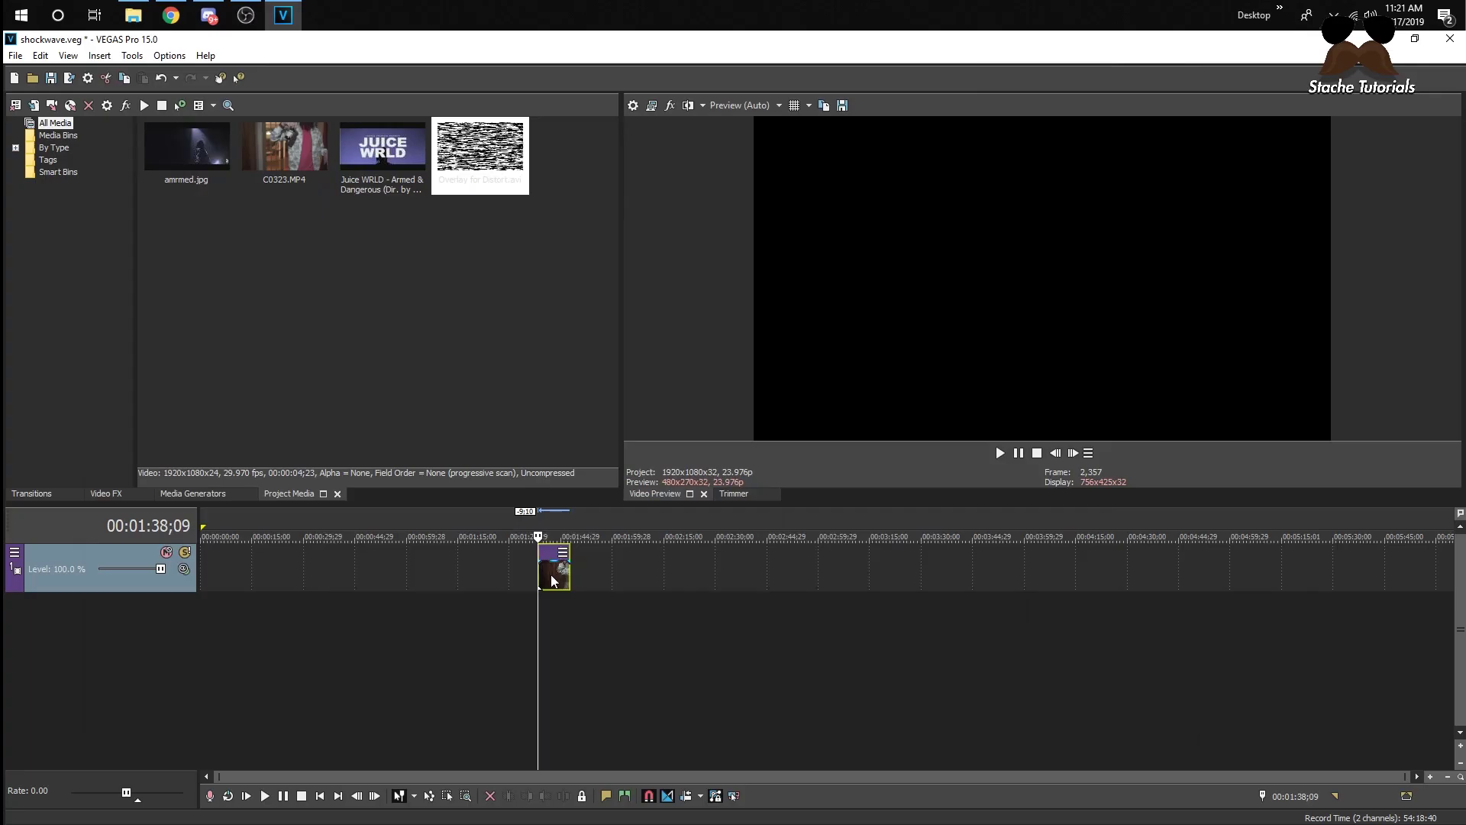
Step: Switch to VEGAS Pro, play the clip in shockwave.veg and step through its frames to 00:01:40;22
{"action": "left_click", "coordinate": [551, 575]}
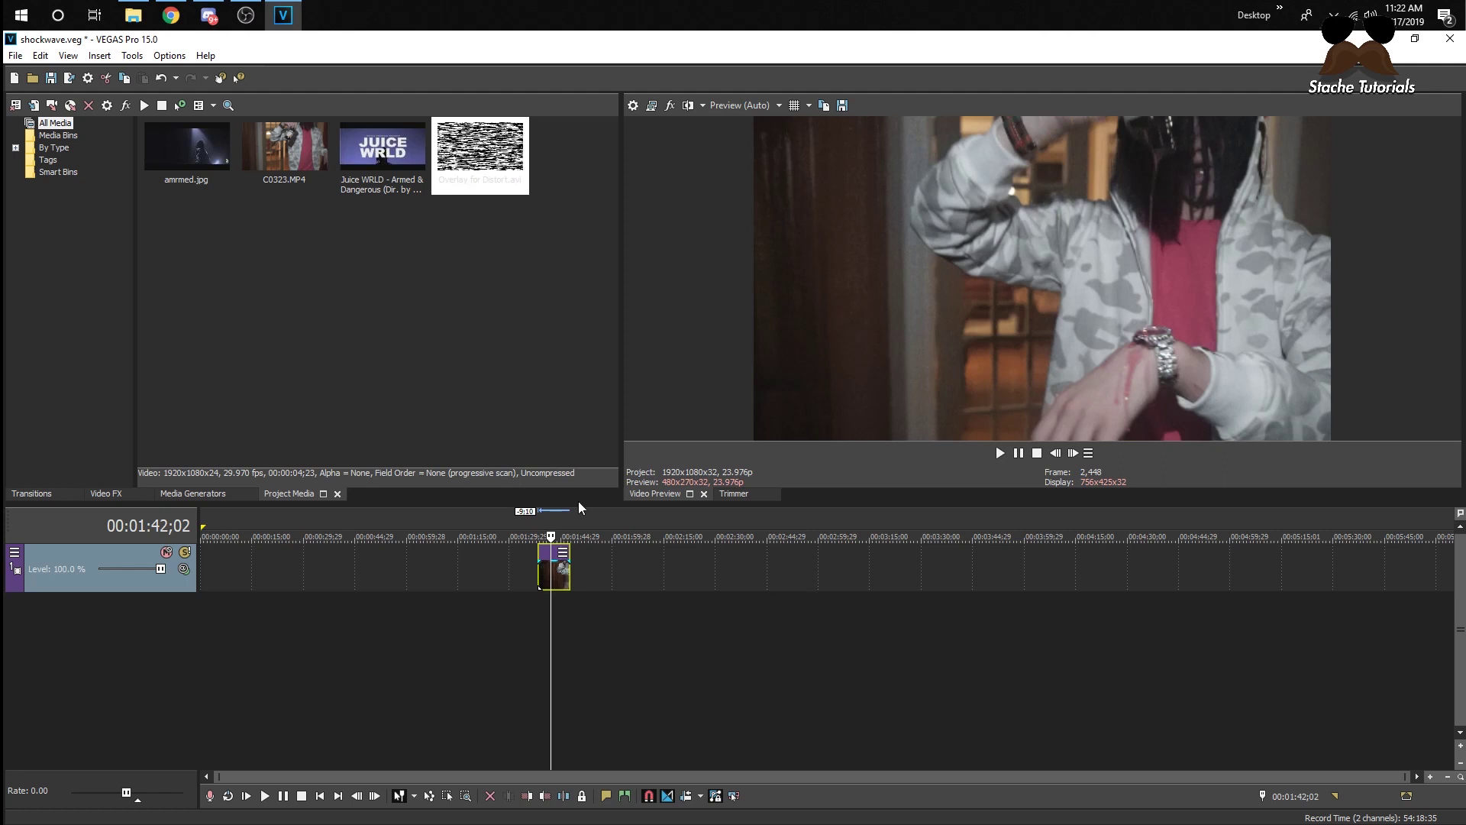
{"action": "left_click", "coordinate": [536, 568]}
{"action": "key", "text": "space"}
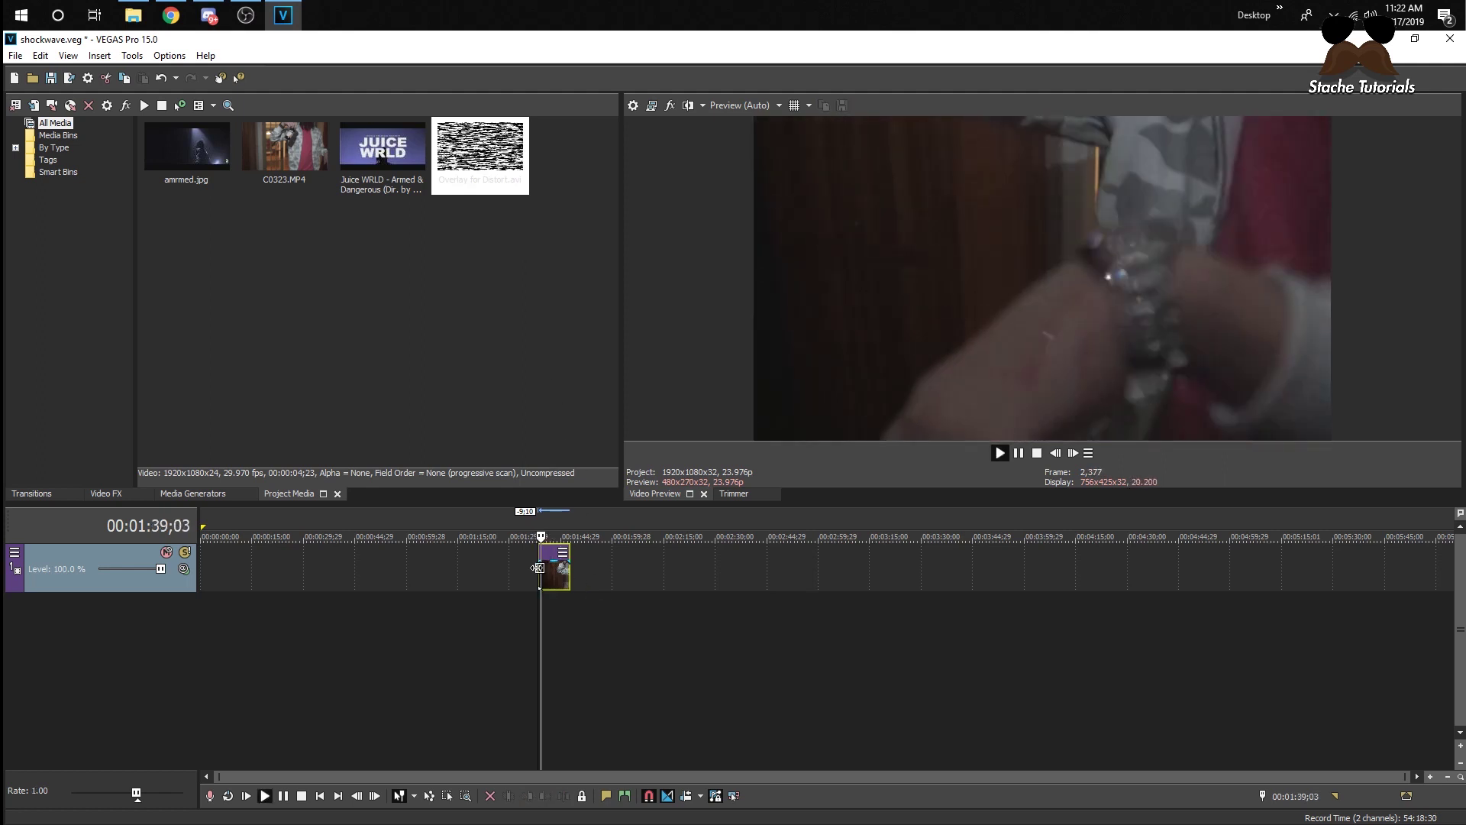
{"action": "key", "text": "space"}
{"action": "left_click", "coordinate": [1072, 453]}
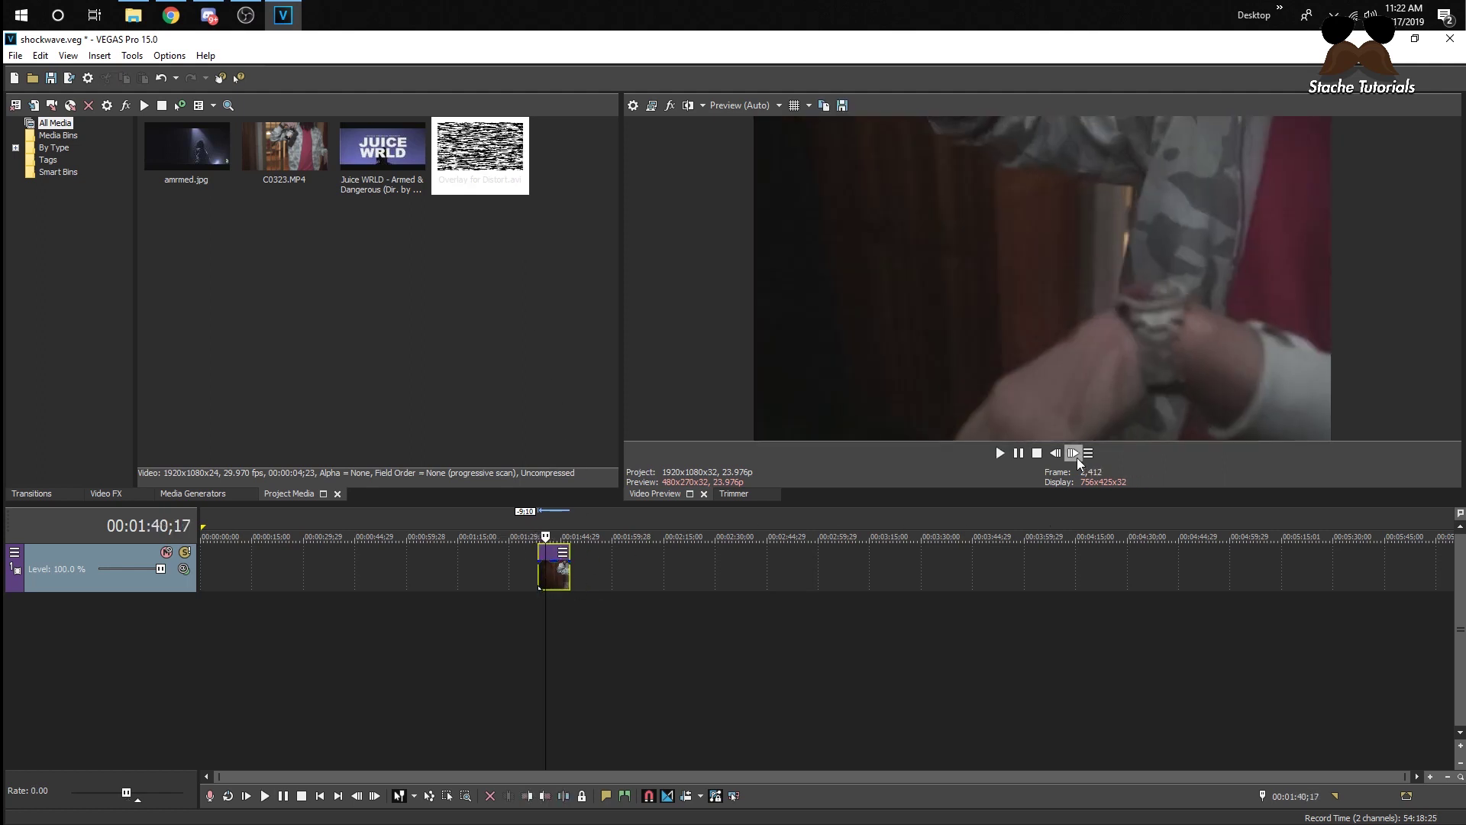
{"action": "left_click", "coordinate": [1077, 455]}
{"action": "left_click", "coordinate": [1076, 455]}
{"action": "left_click", "coordinate": [1076, 455]}
{"action": "left_click", "coordinate": [1076, 455]}
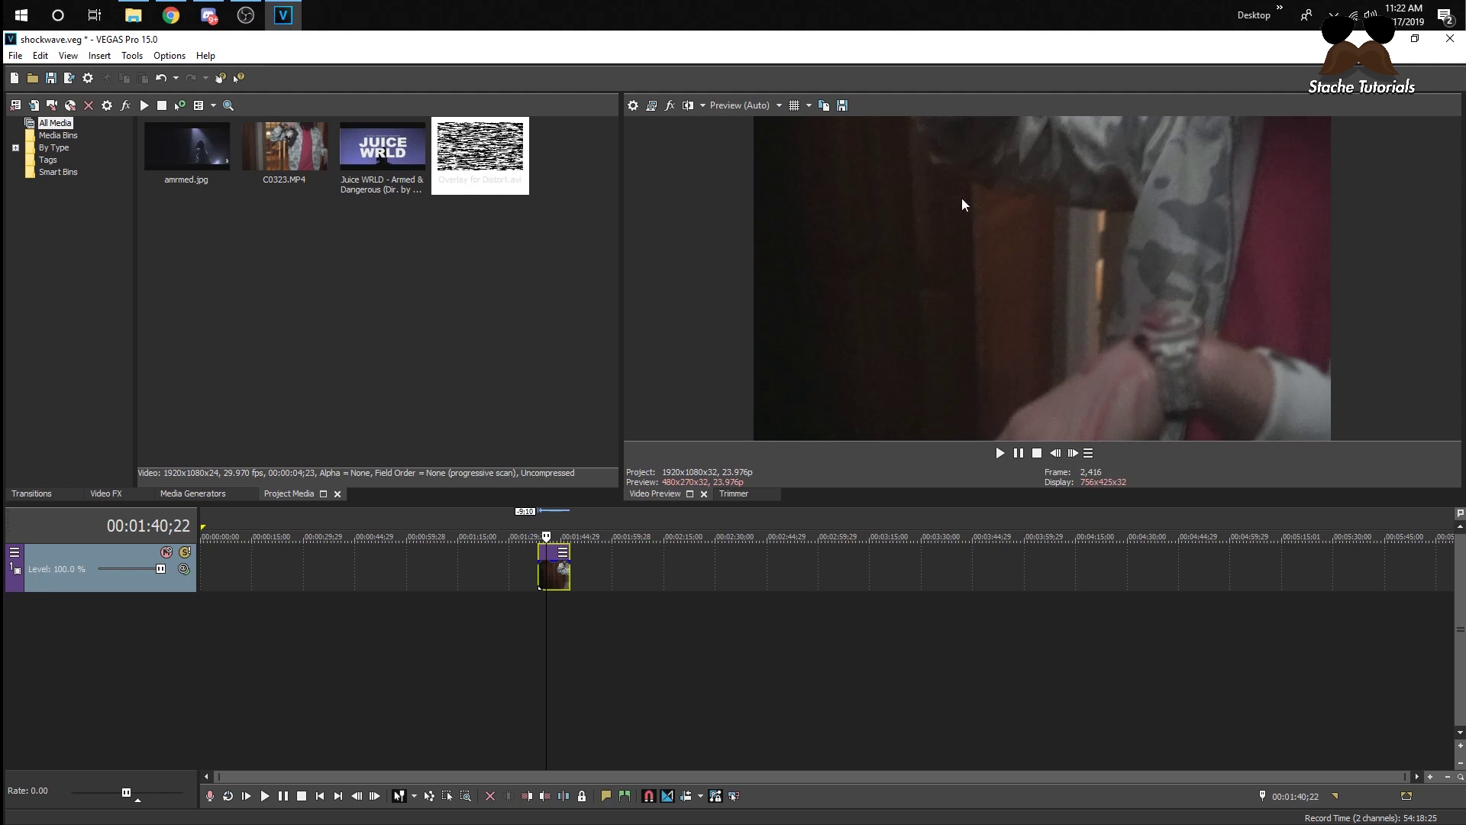
Step: Insert a video track above the clip and place Overlay for Distort.avi on it, aligned with the clip below
{"action": "right_click", "coordinate": [630, 573]}
{"action": "left_click", "coordinate": [695, 417]}
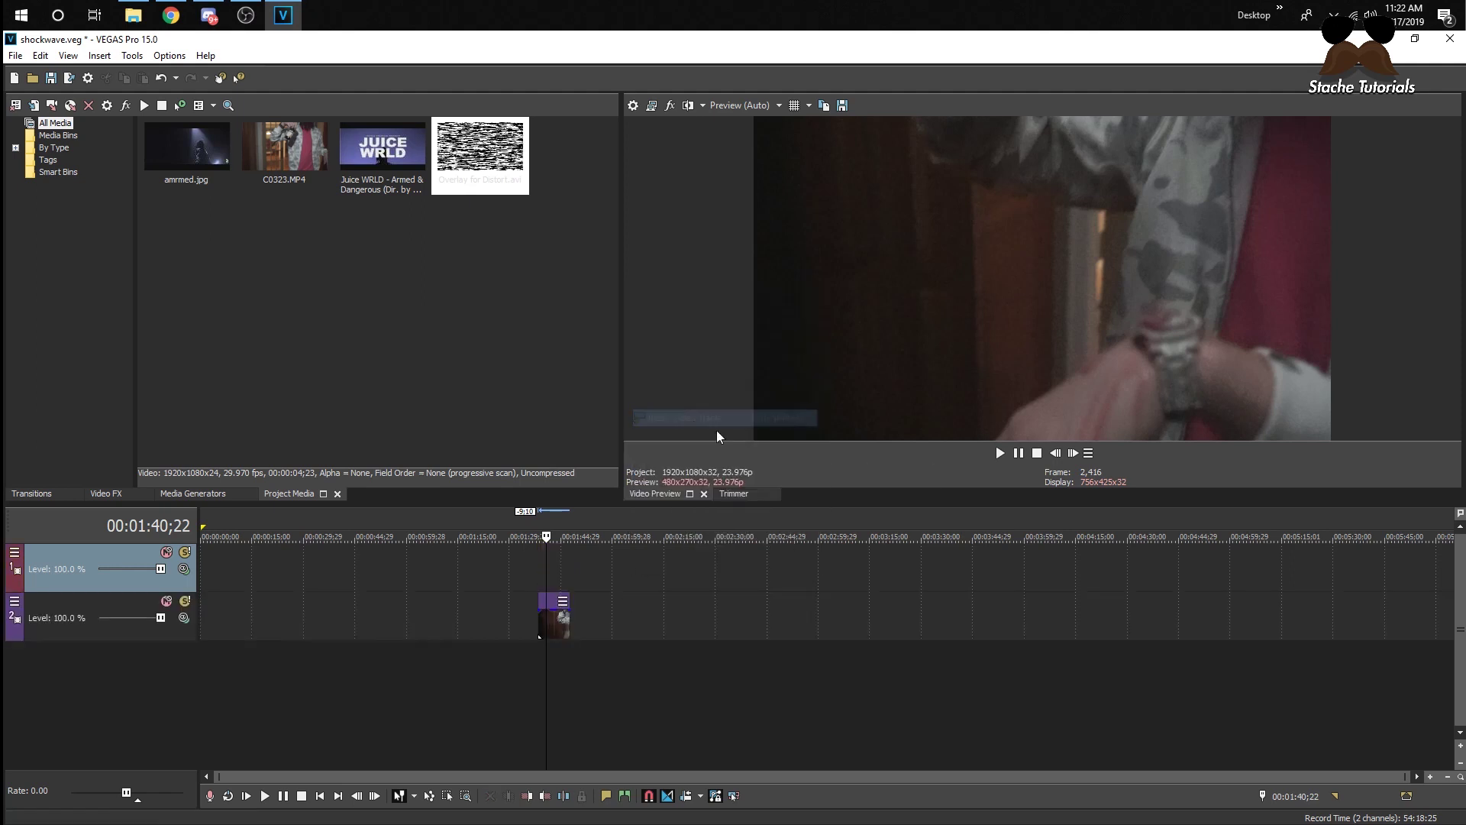
{"action": "left_click_drag", "start_coordinate": [484, 172], "coordinate": [574, 465]}
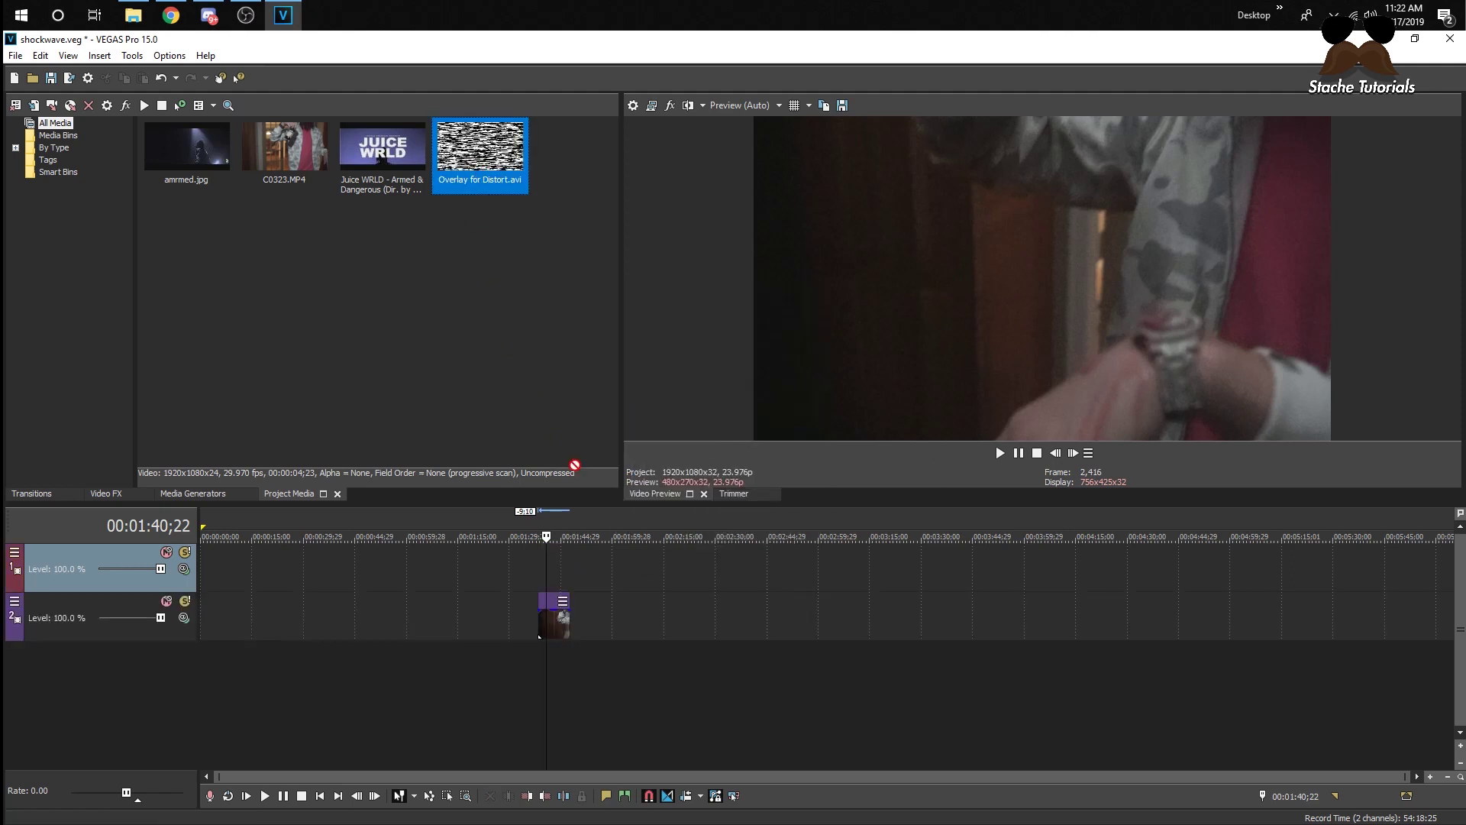
{"action": "left_click_drag", "start_coordinate": [574, 574], "coordinate": [552, 571]}
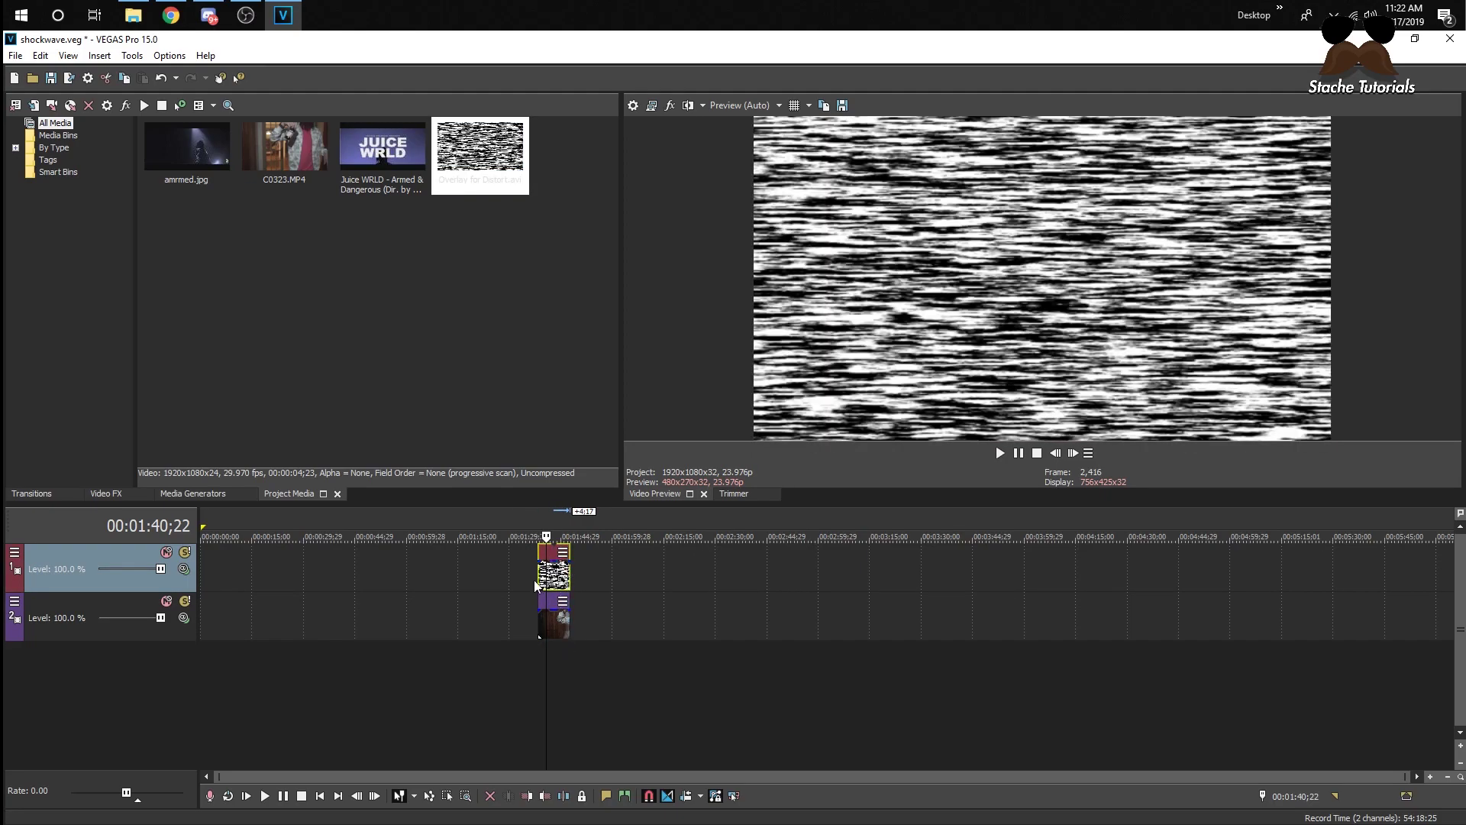
{"action": "key", "text": "space"}
Step: Set the overlay track's compositing mode to a custom one using the VEGAS Displacement Map plug-in
{"action": "left_click", "coordinate": [183, 569]}
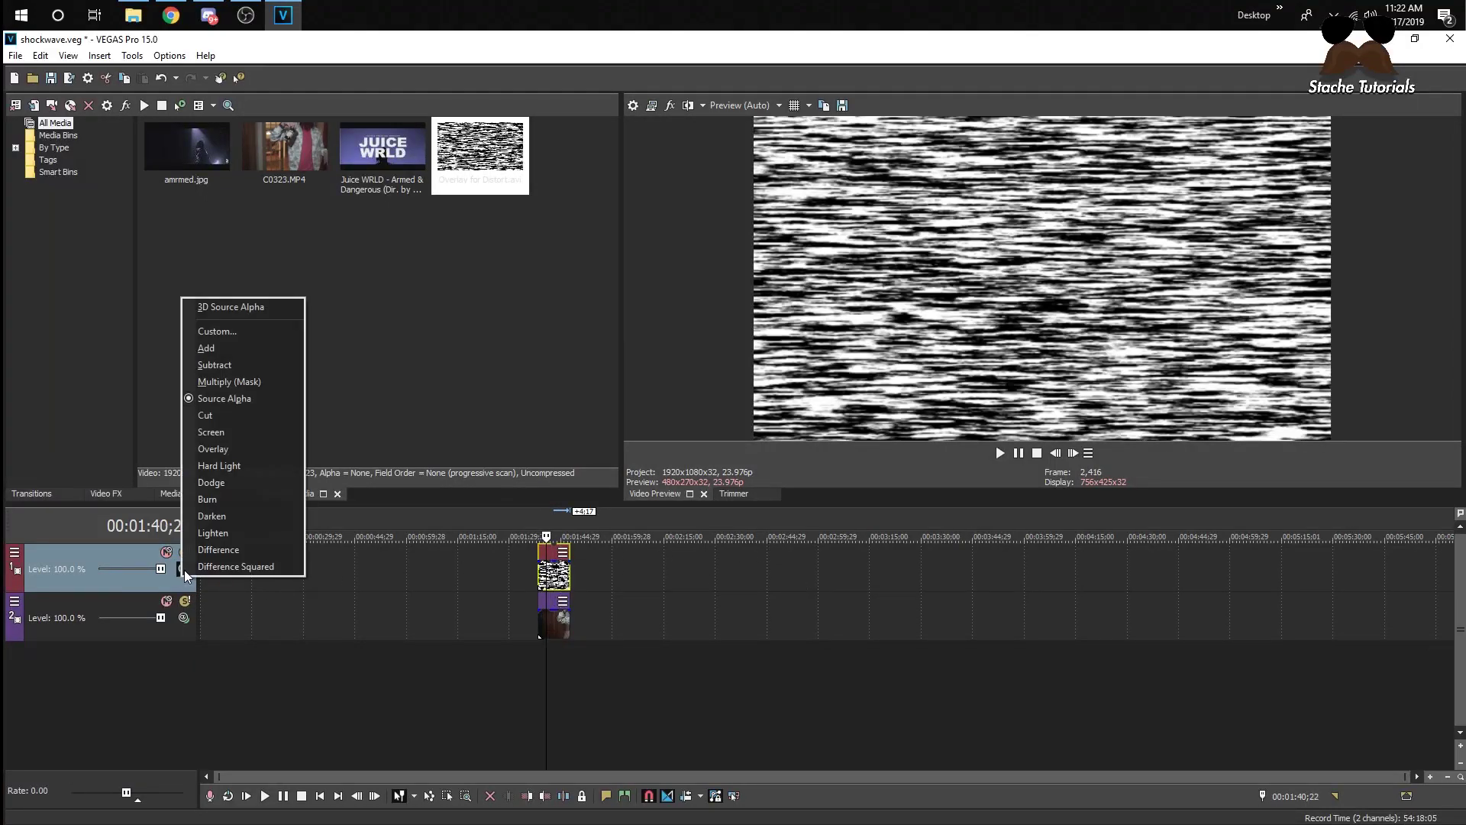
{"action": "left_click", "coordinate": [217, 330]}
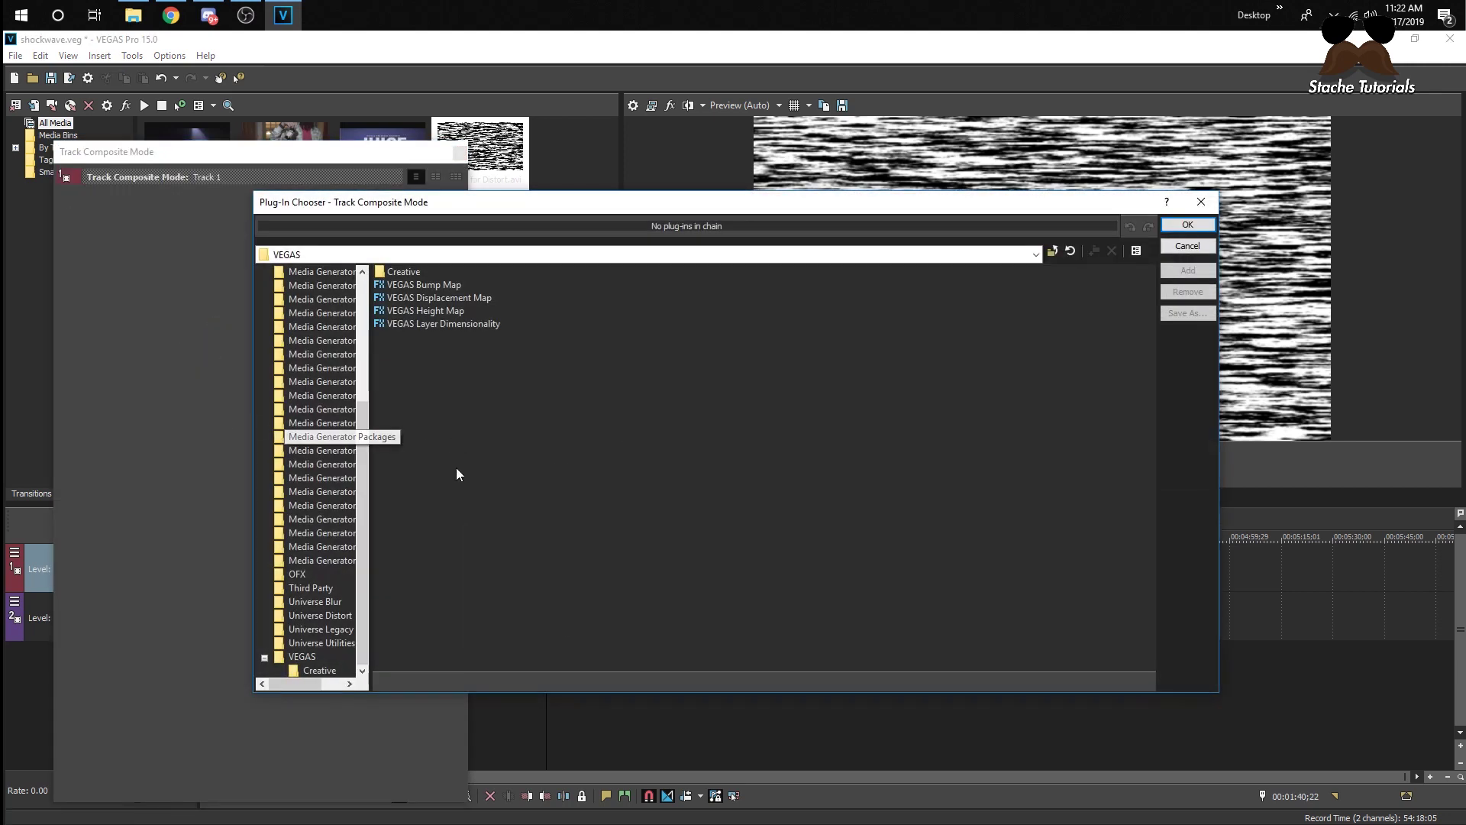
{"action": "scroll", "coordinate": [305, 547], "scroll_direction": "up", "scroll_amount": 5}
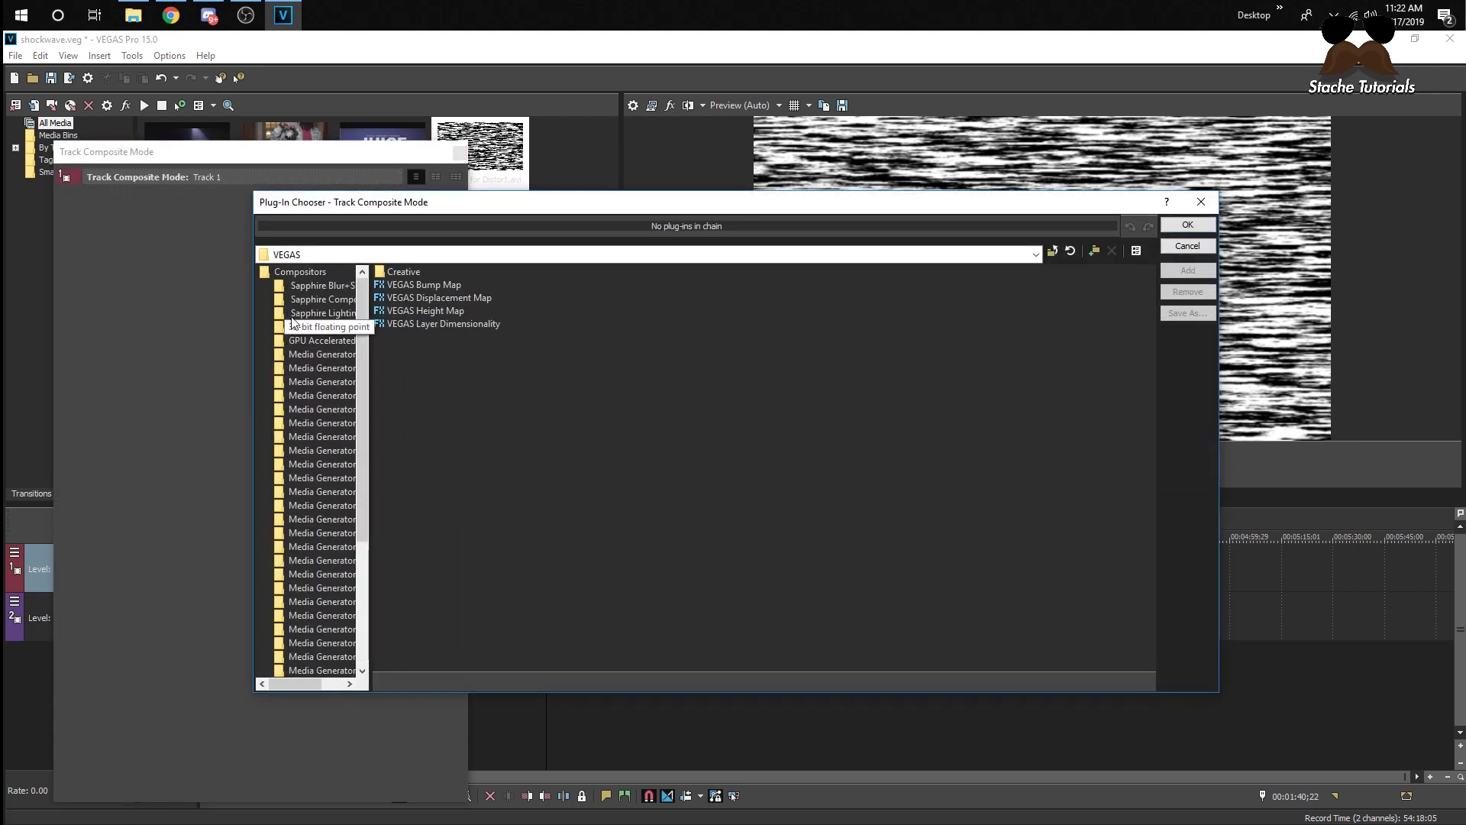
{"action": "left_click", "coordinate": [300, 272]}
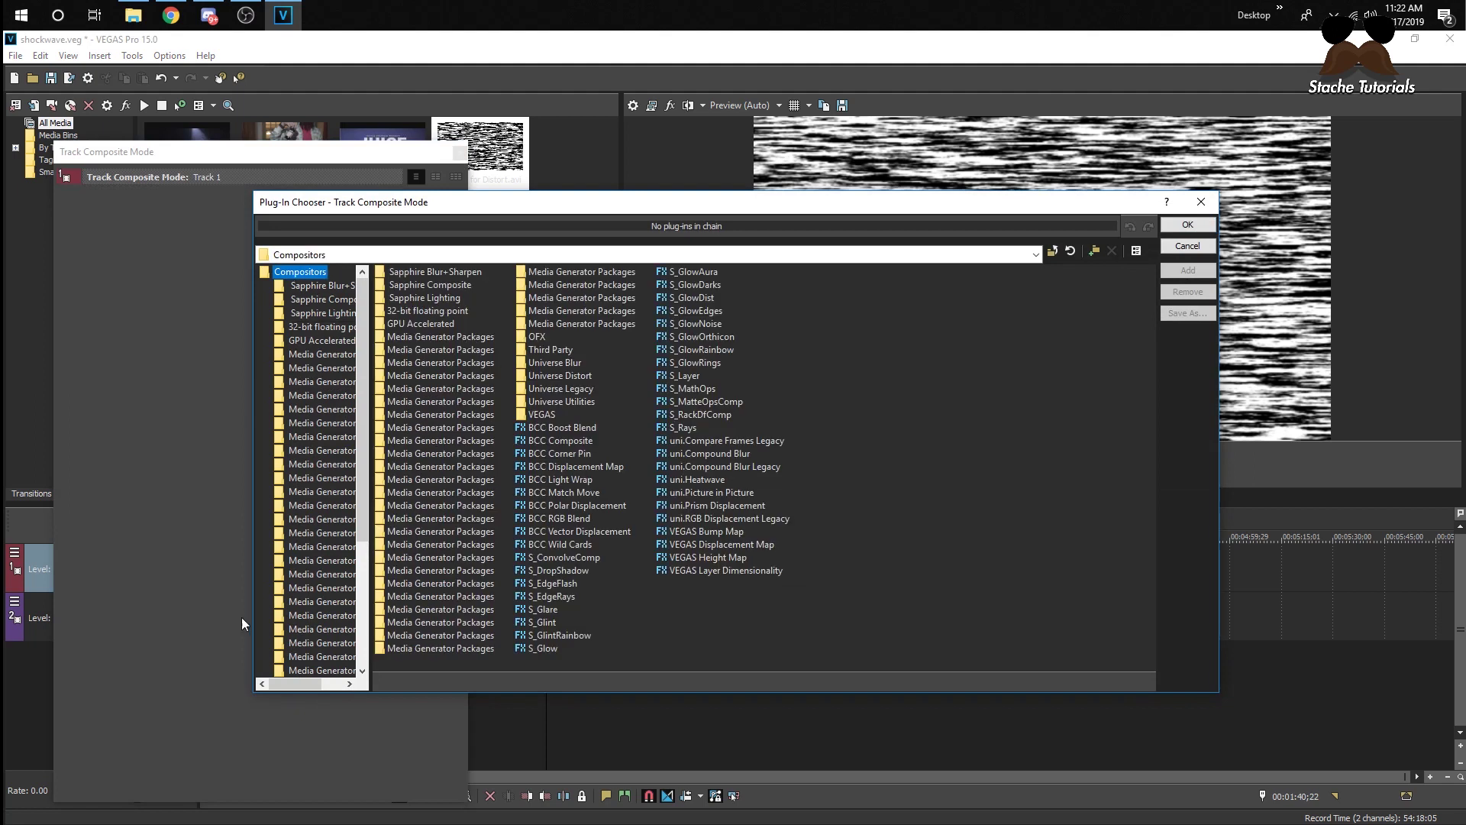
{"action": "scroll", "coordinate": [315, 607], "scroll_direction": "down", "scroll_amount": 5}
{"action": "left_click", "coordinate": [306, 659]}
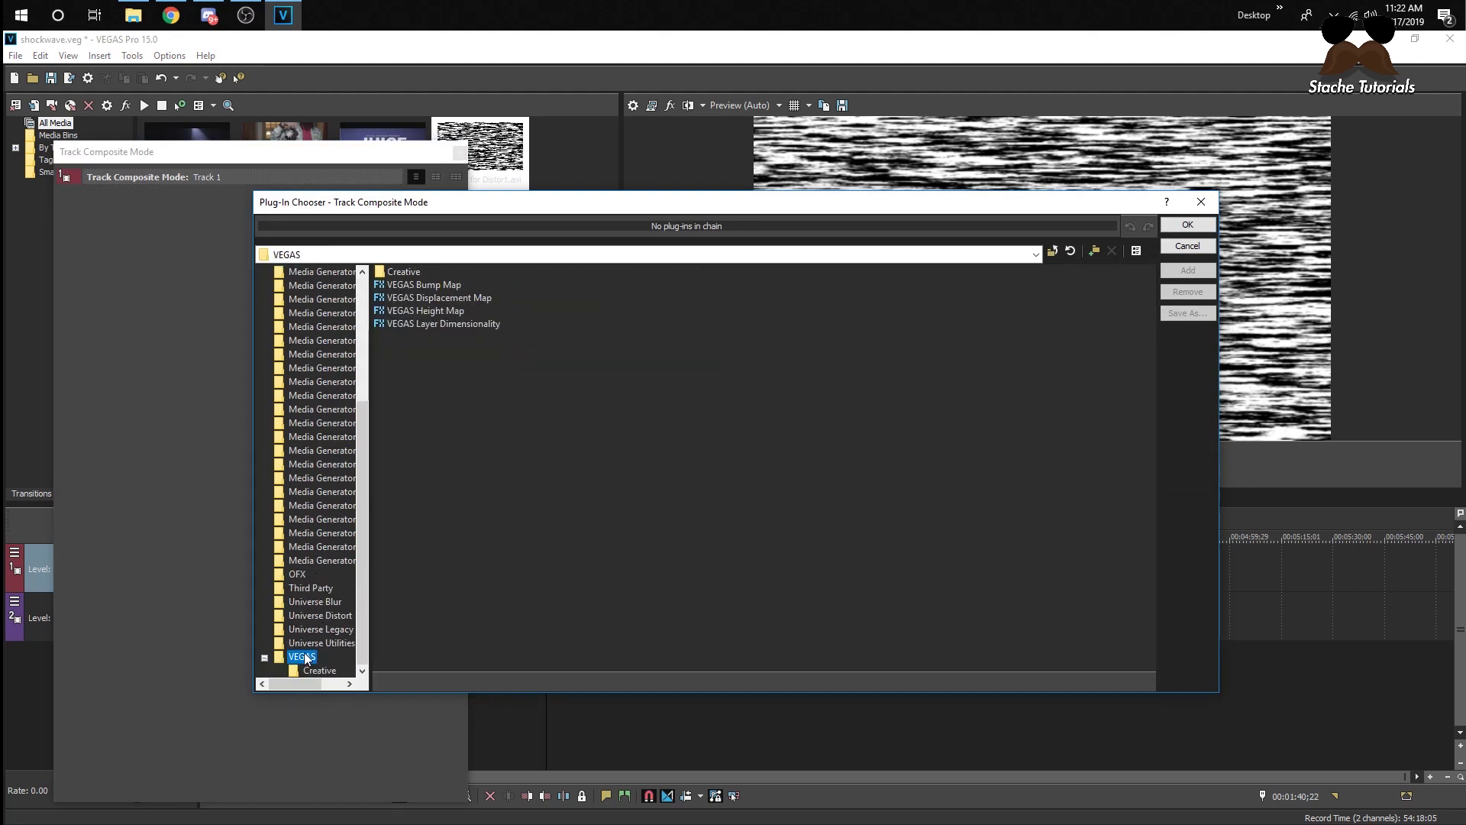
{"action": "left_click", "coordinate": [422, 299]}
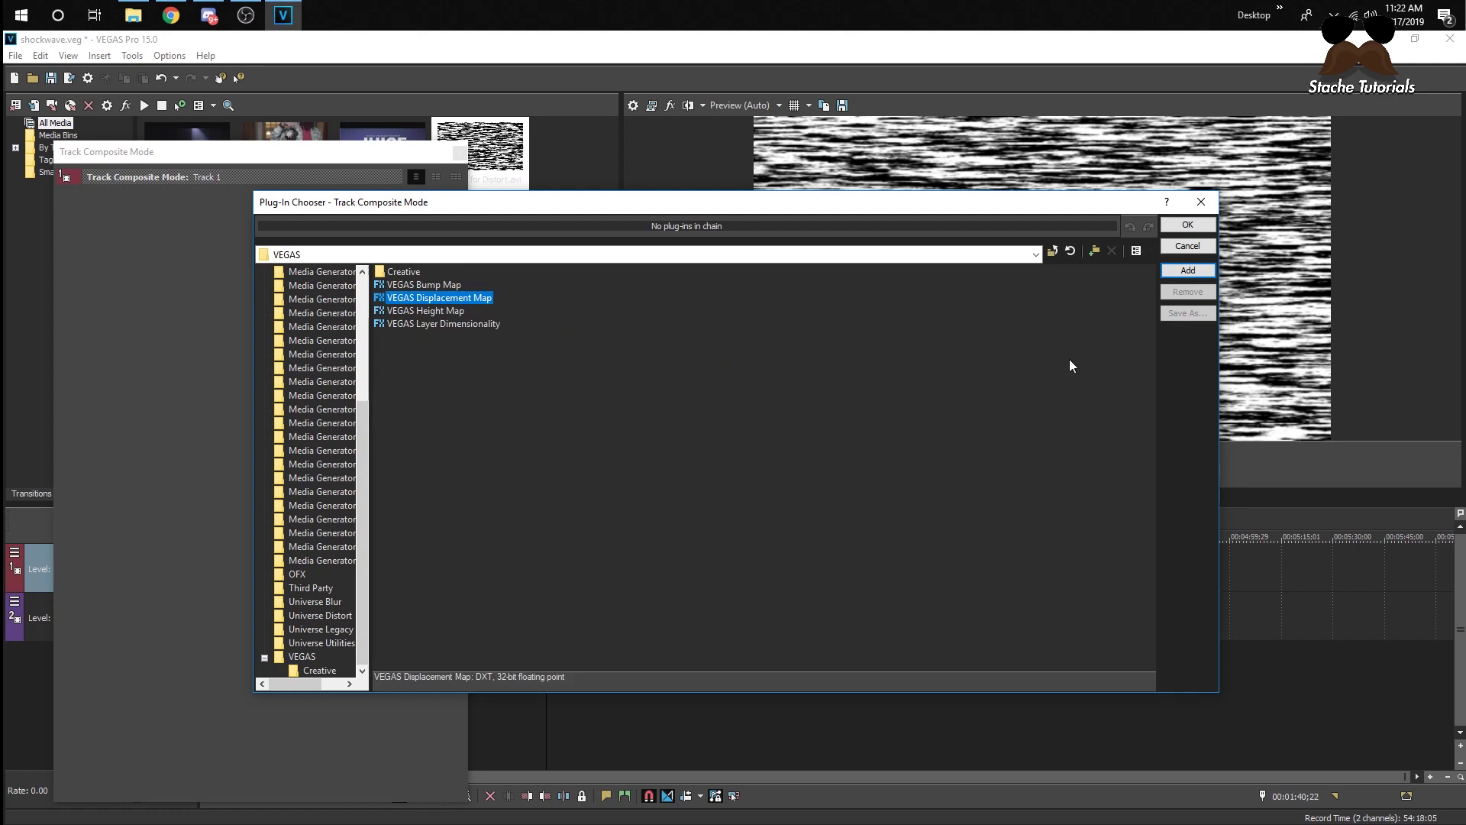
{"action": "left_click", "coordinate": [1186, 273]}
{"action": "left_click", "coordinate": [1187, 225]}
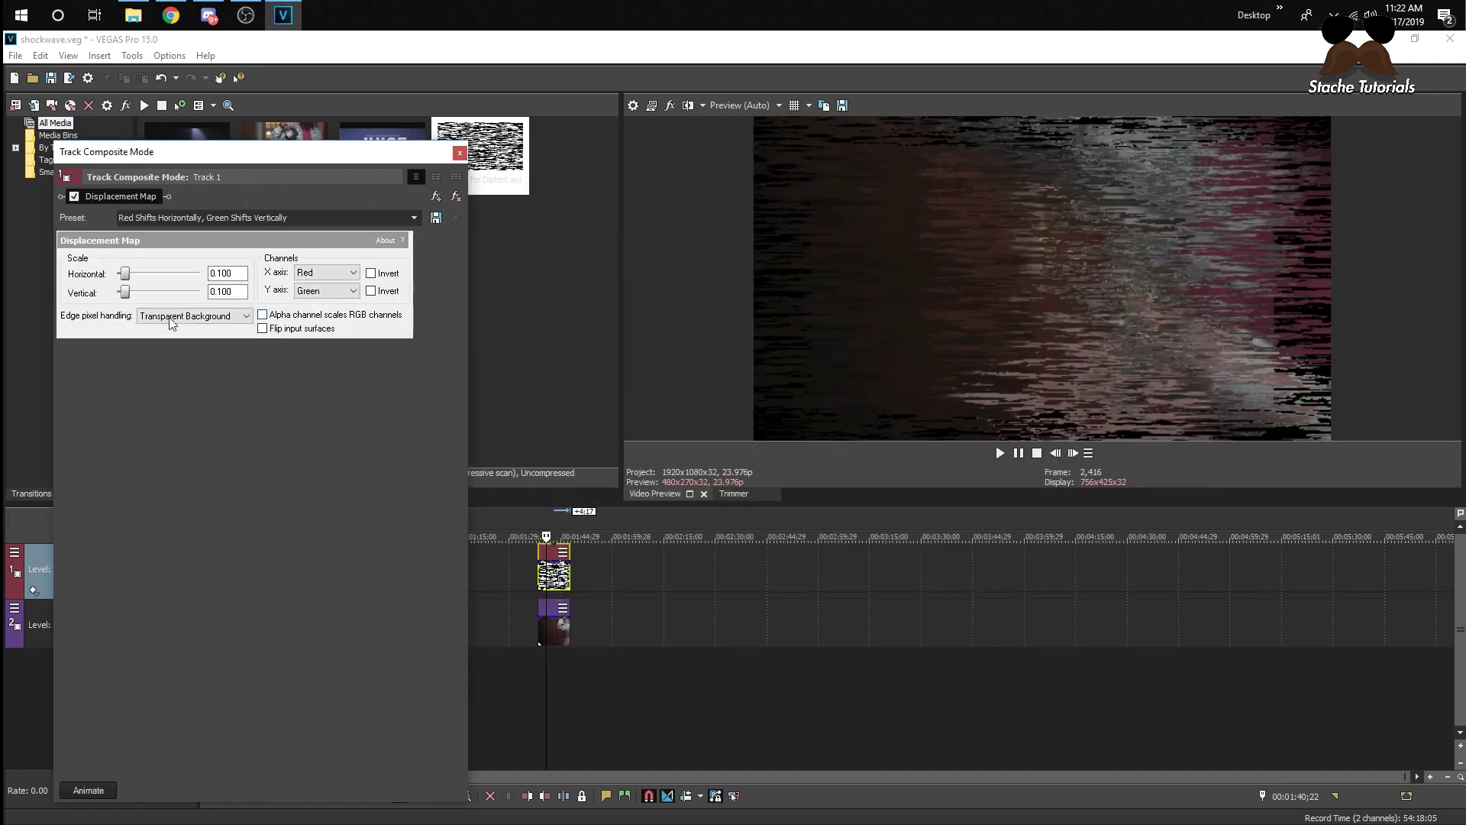
Step: Set the Displacement Map's vertical scale to 0.000 and horizontal scale to 0.009, checking the distortion on several frames
{"action": "left_click_drag", "start_coordinate": [125, 292], "coordinate": [120, 275]}
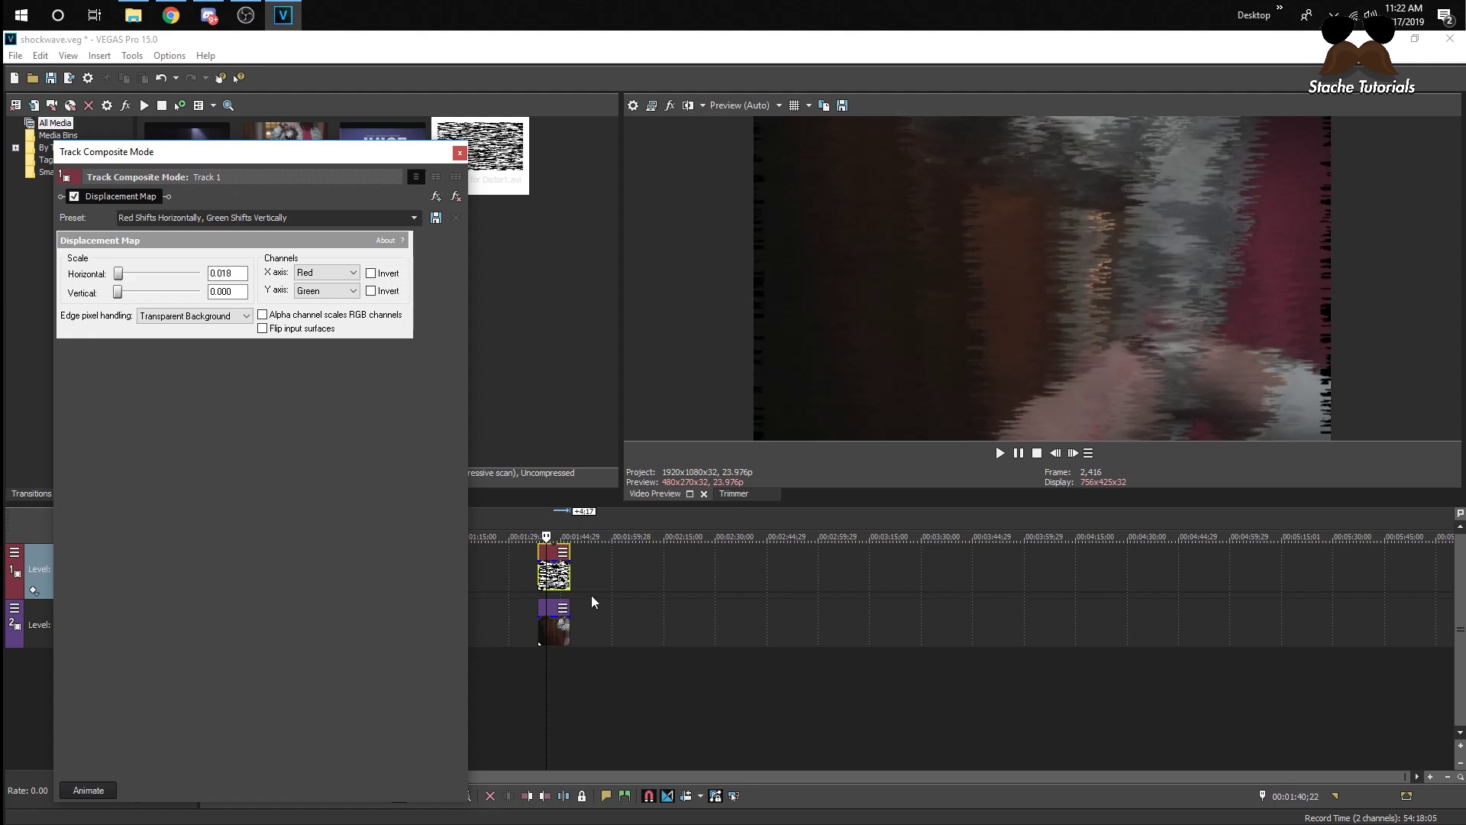
{"action": "left_click", "coordinate": [525, 589]}
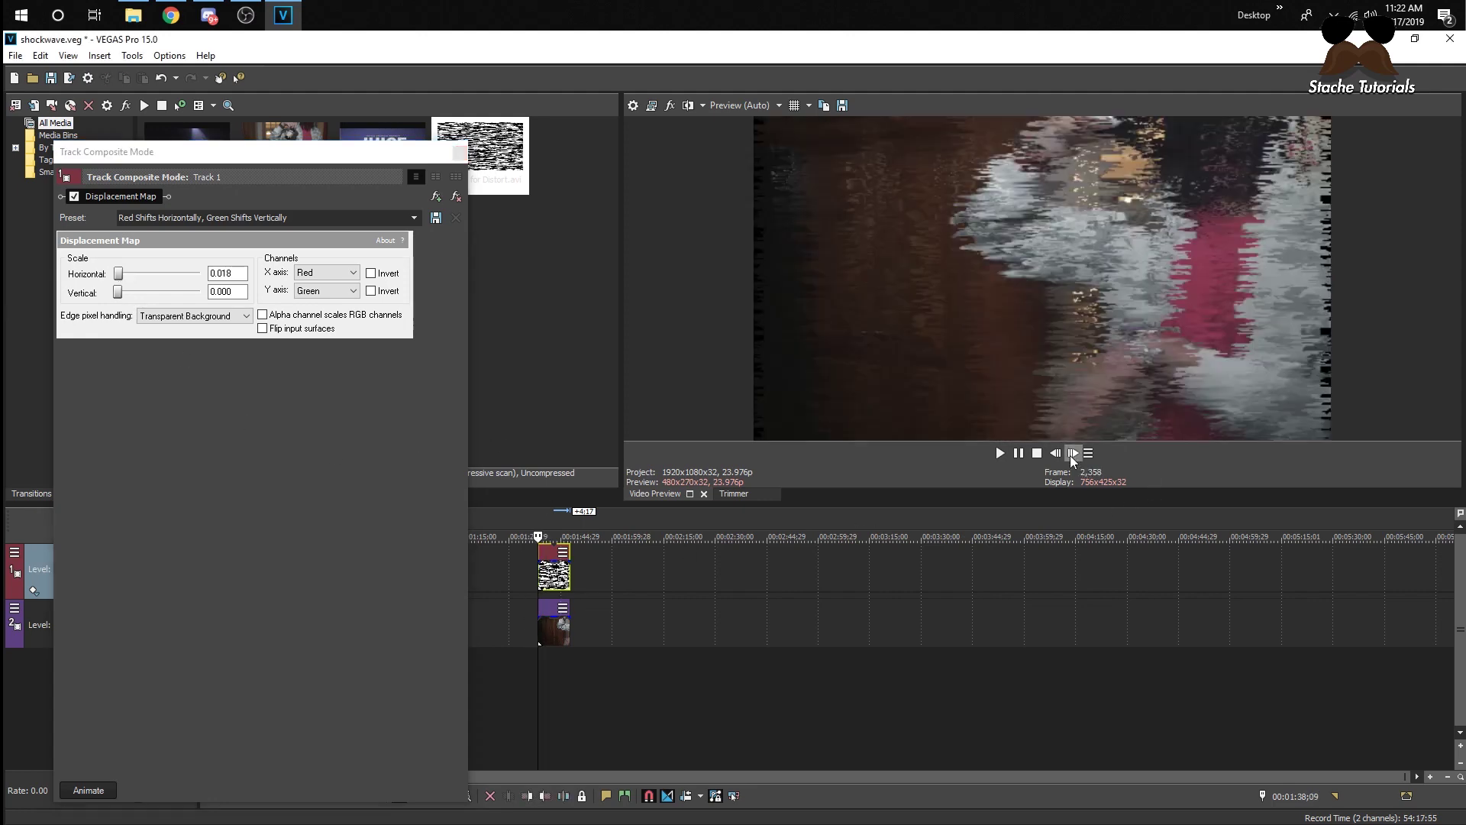
{"action": "left_click", "coordinate": [1071, 454]}
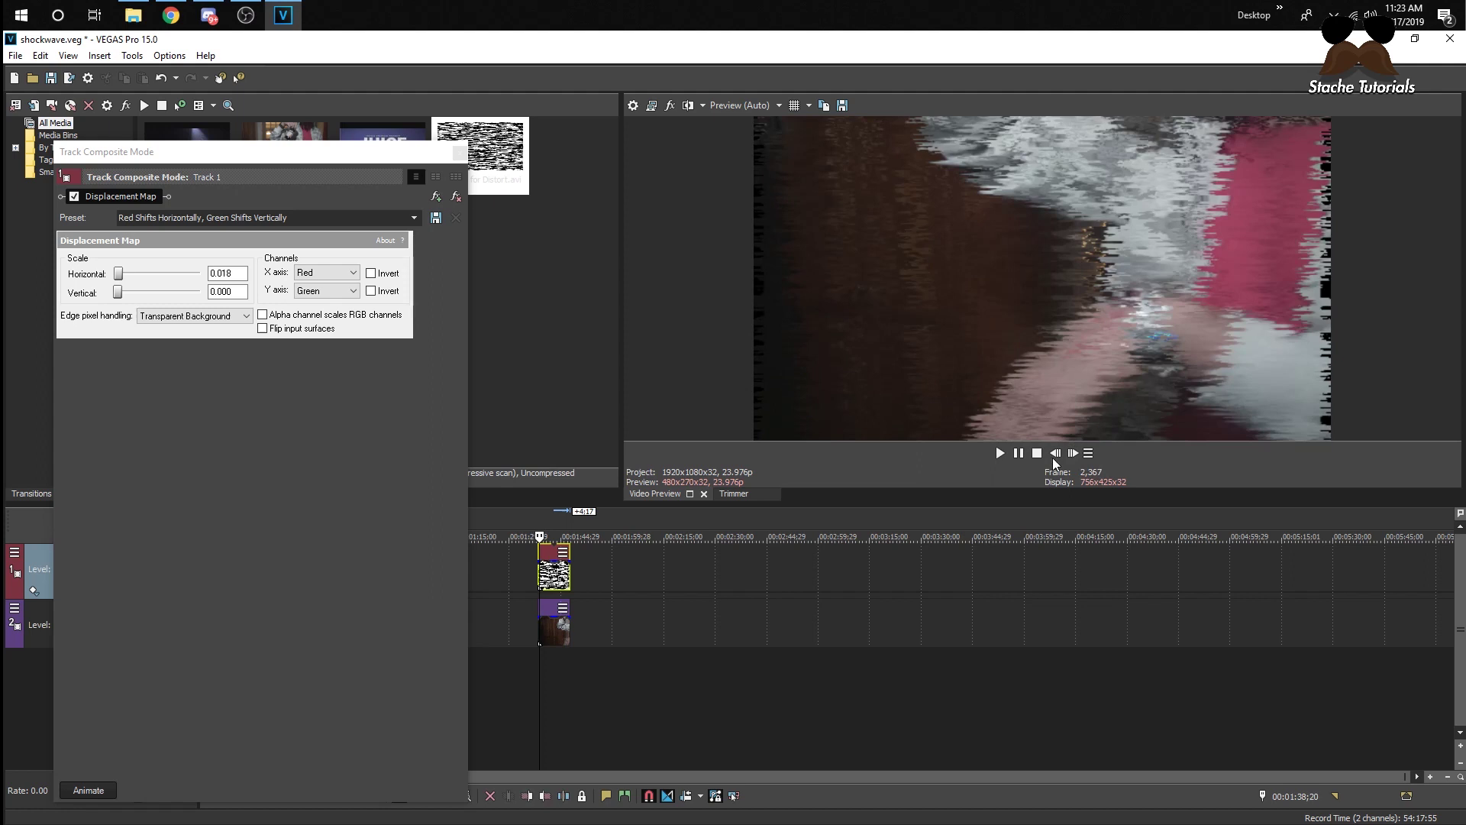
{"action": "left_click", "coordinate": [1058, 453]}
{"action": "left_click", "coordinate": [1059, 453]}
{"action": "left_click", "coordinate": [1058, 453]}
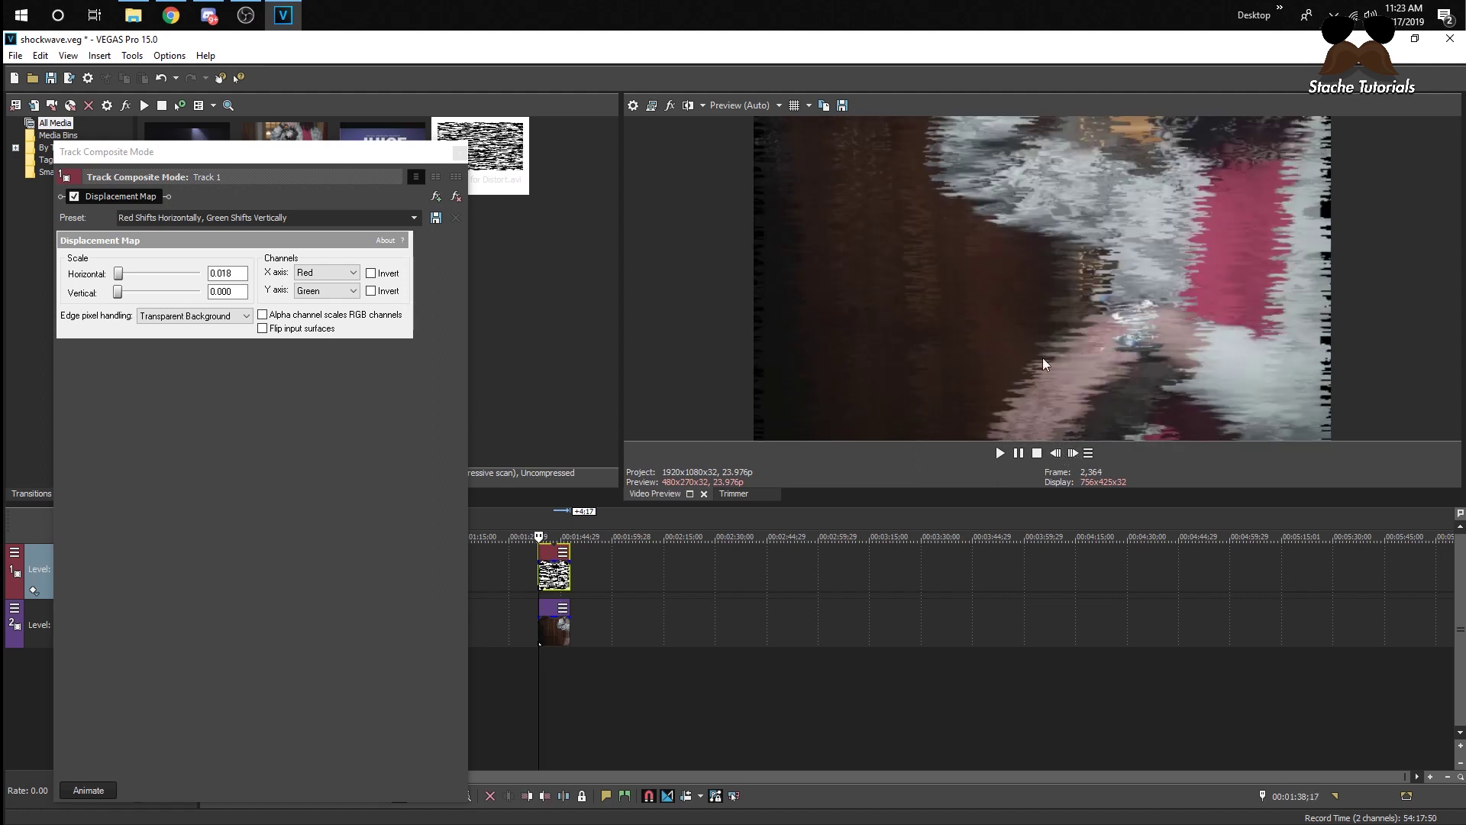
{"action": "left_click_drag", "start_coordinate": [118, 273], "coordinate": [119, 276]}
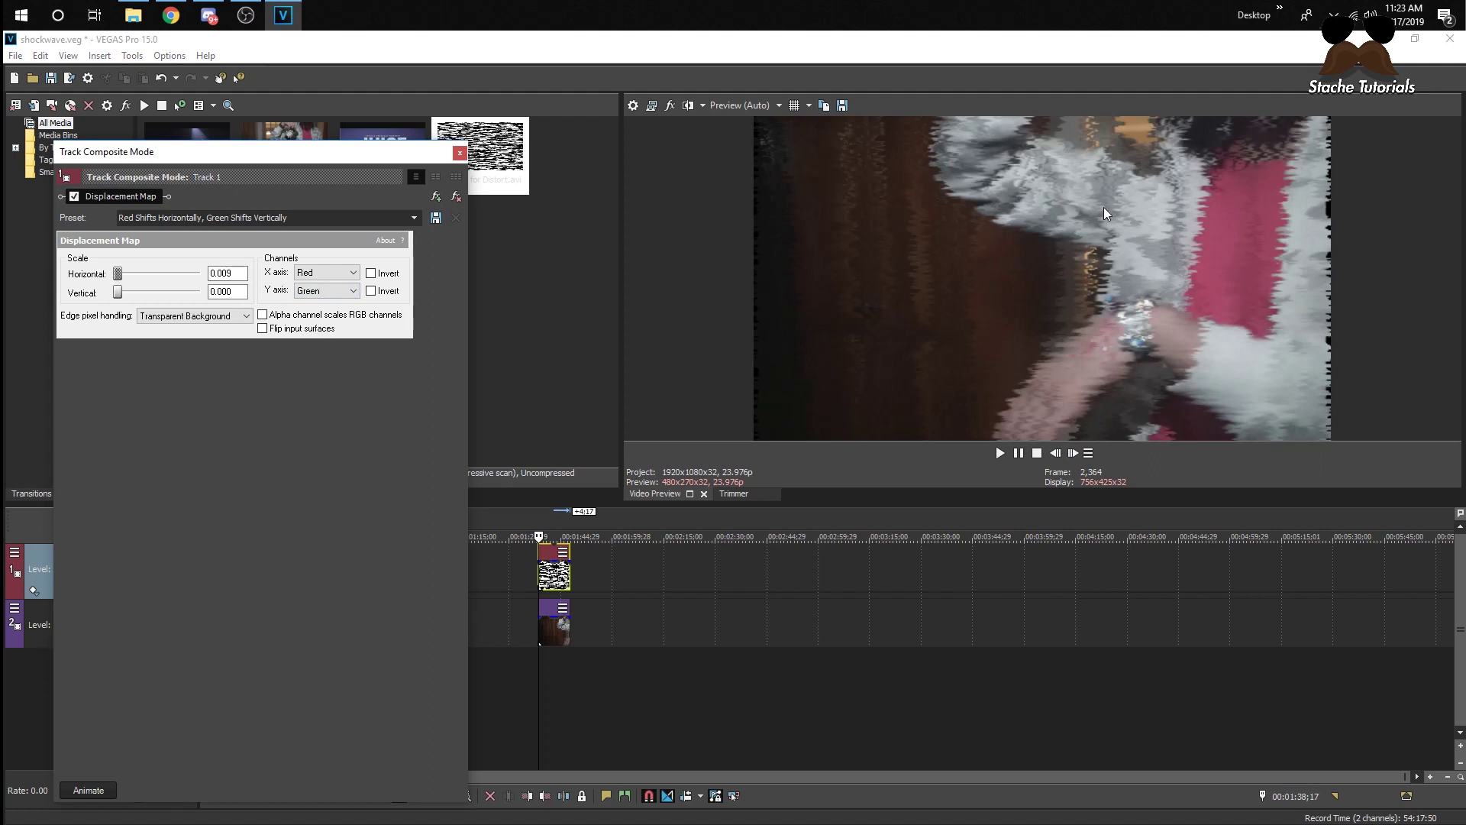
Step: Try other X and Y axis channels and the X-axis inversion for the Displacement Map, ending on Red and Green without inversion
{"action": "left_click", "coordinate": [344, 272]}
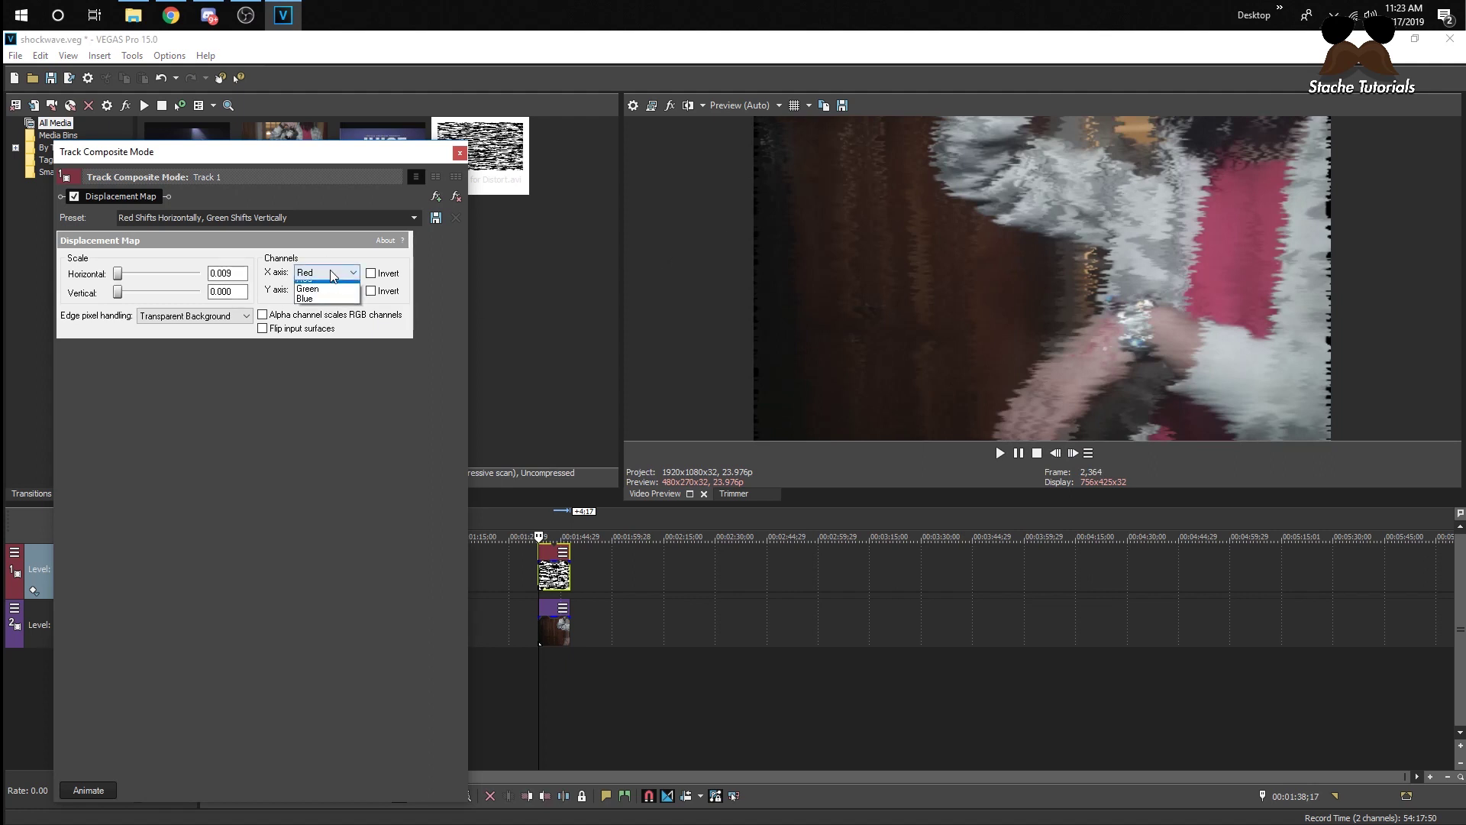
{"action": "left_click", "coordinate": [345, 296]}
{"action": "left_click", "coordinate": [344, 273]}
{"action": "left_click", "coordinate": [328, 296]}
{"action": "left_click", "coordinate": [343, 272]}
{"action": "left_click", "coordinate": [319, 305]}
{"action": "left_click", "coordinate": [344, 273]}
{"action": "left_click", "coordinate": [306, 285]}
{"action": "left_click", "coordinate": [370, 273]}
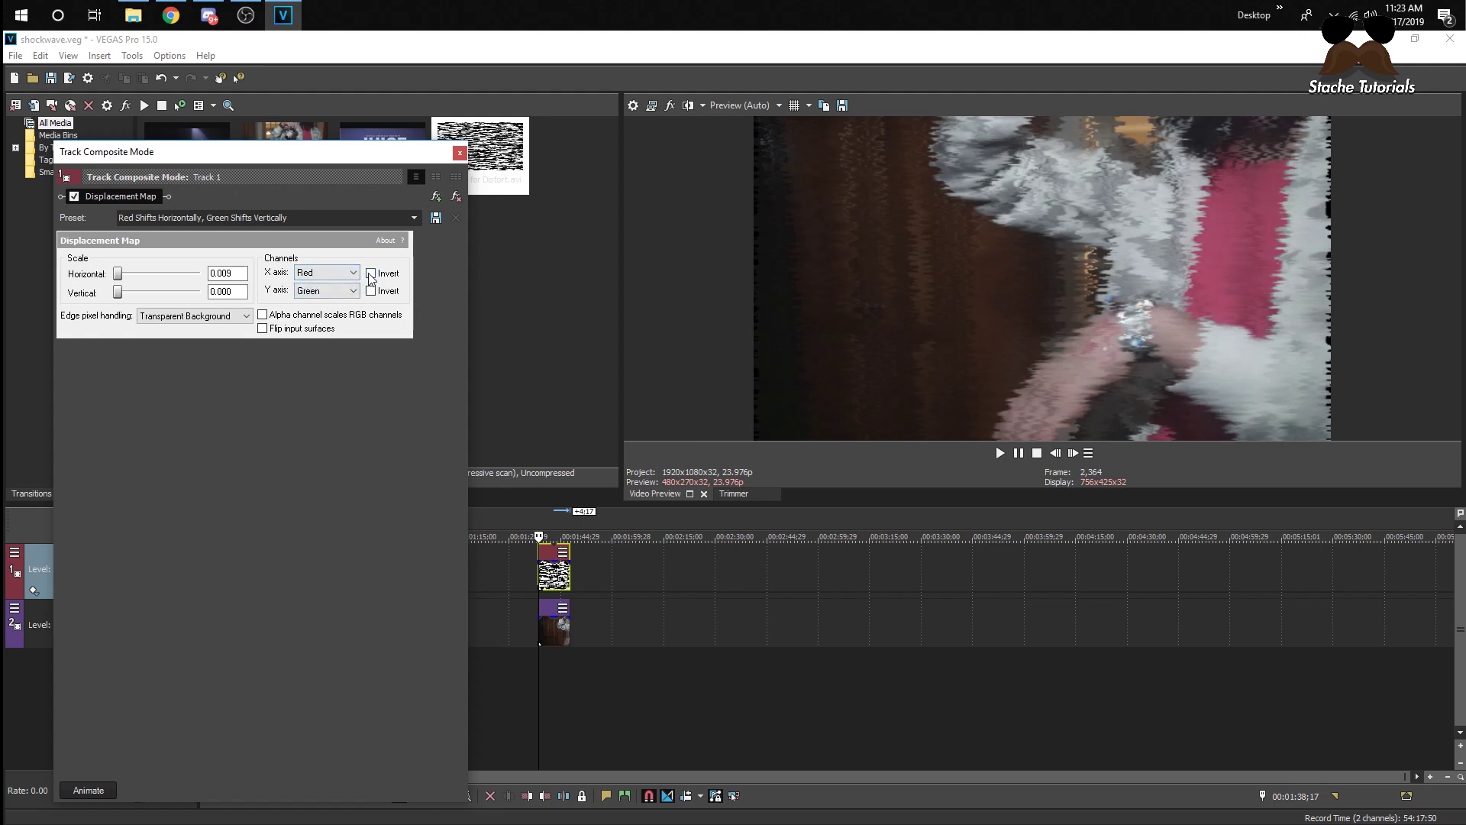
{"action": "left_click", "coordinate": [370, 273]}
{"action": "left_click", "coordinate": [344, 291]}
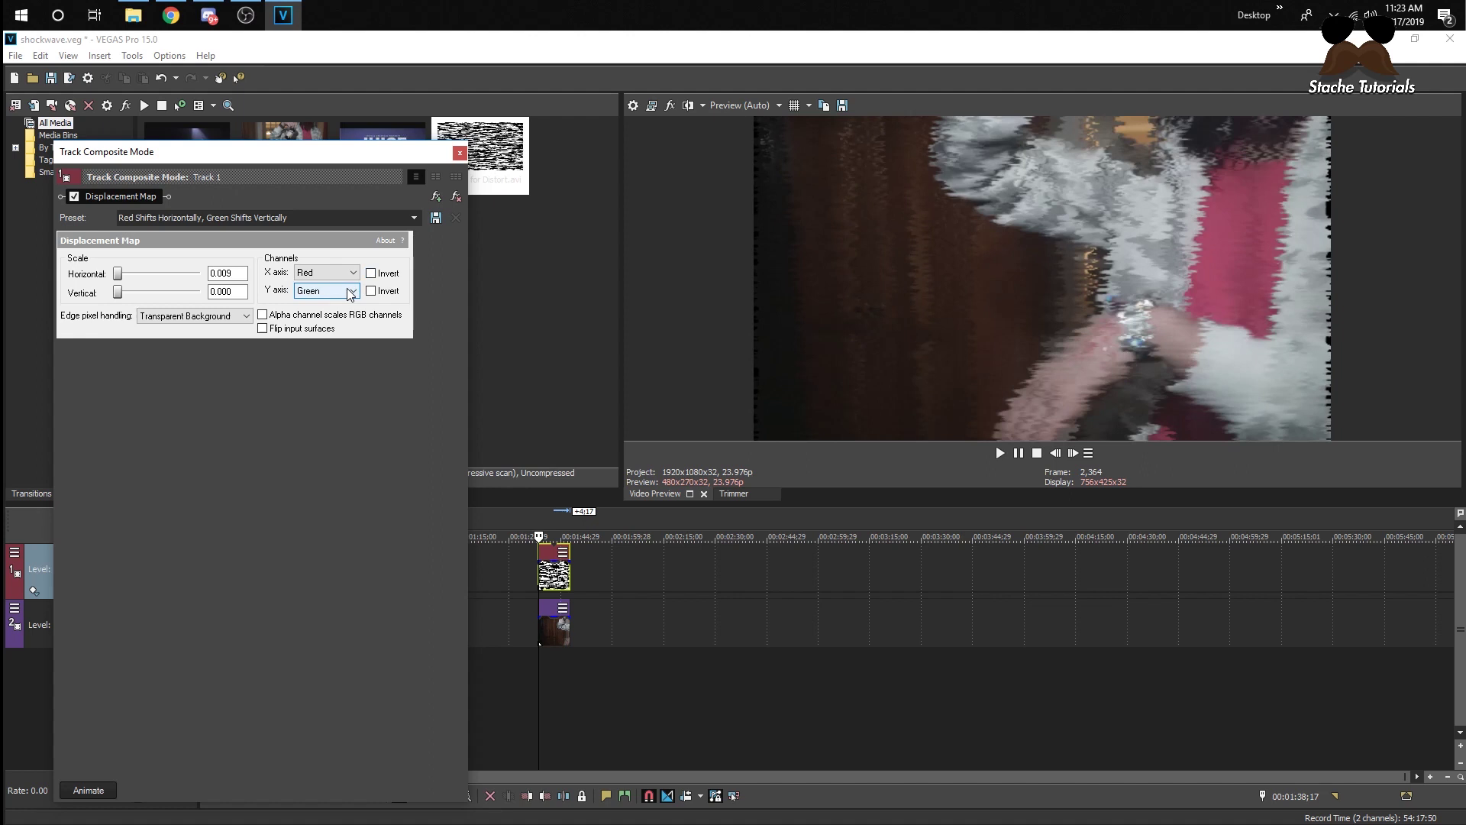
{"action": "left_click", "coordinate": [332, 316]}
Step: Set the Displacement Map's edge pixel handling to Wrap Pixels Around and check the frame edges at other points in the clip
{"action": "left_click", "coordinate": [548, 607]}
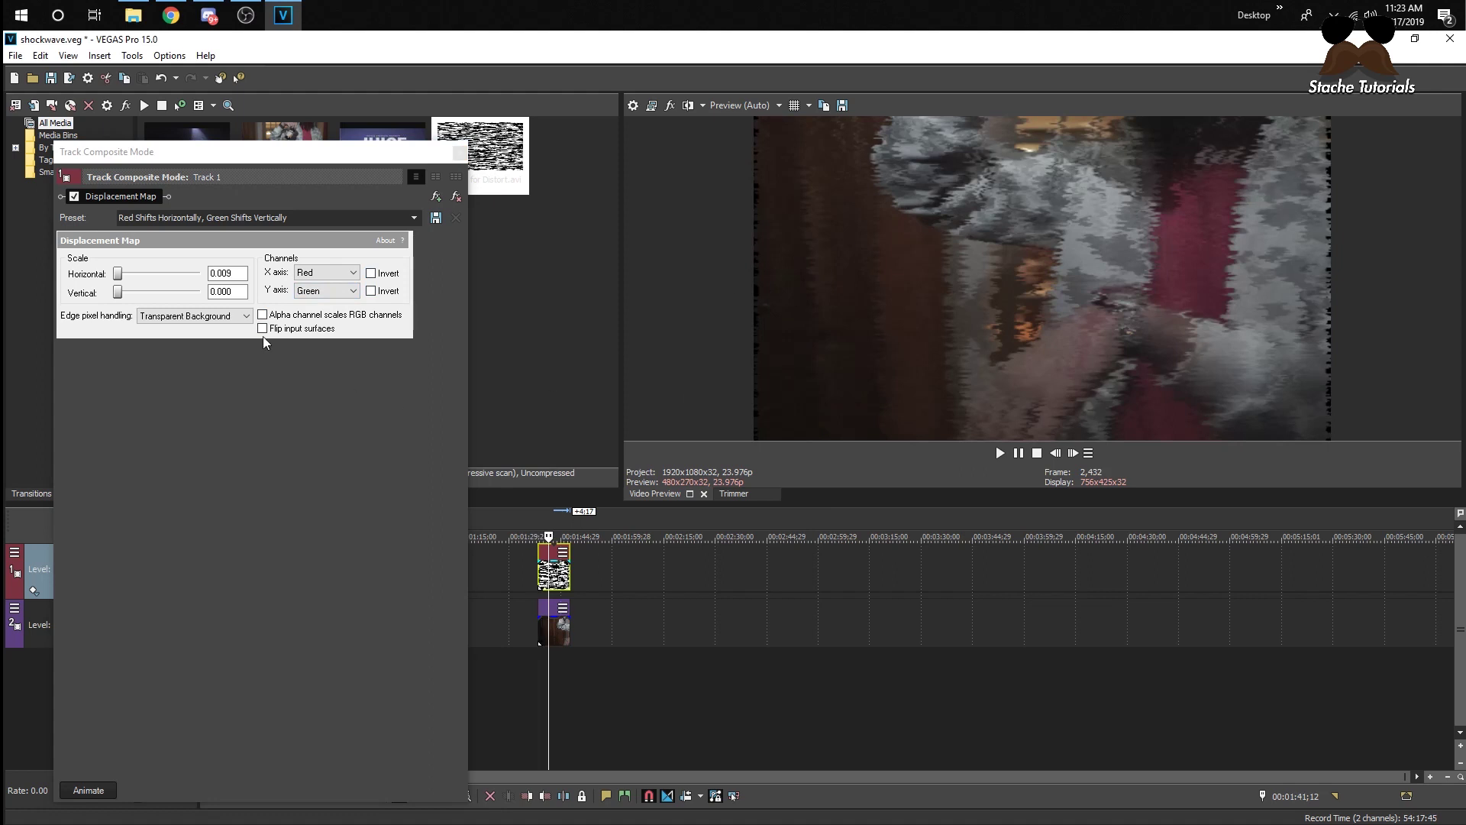
{"action": "left_click", "coordinate": [229, 316]}
{"action": "left_click", "coordinate": [210, 341]}
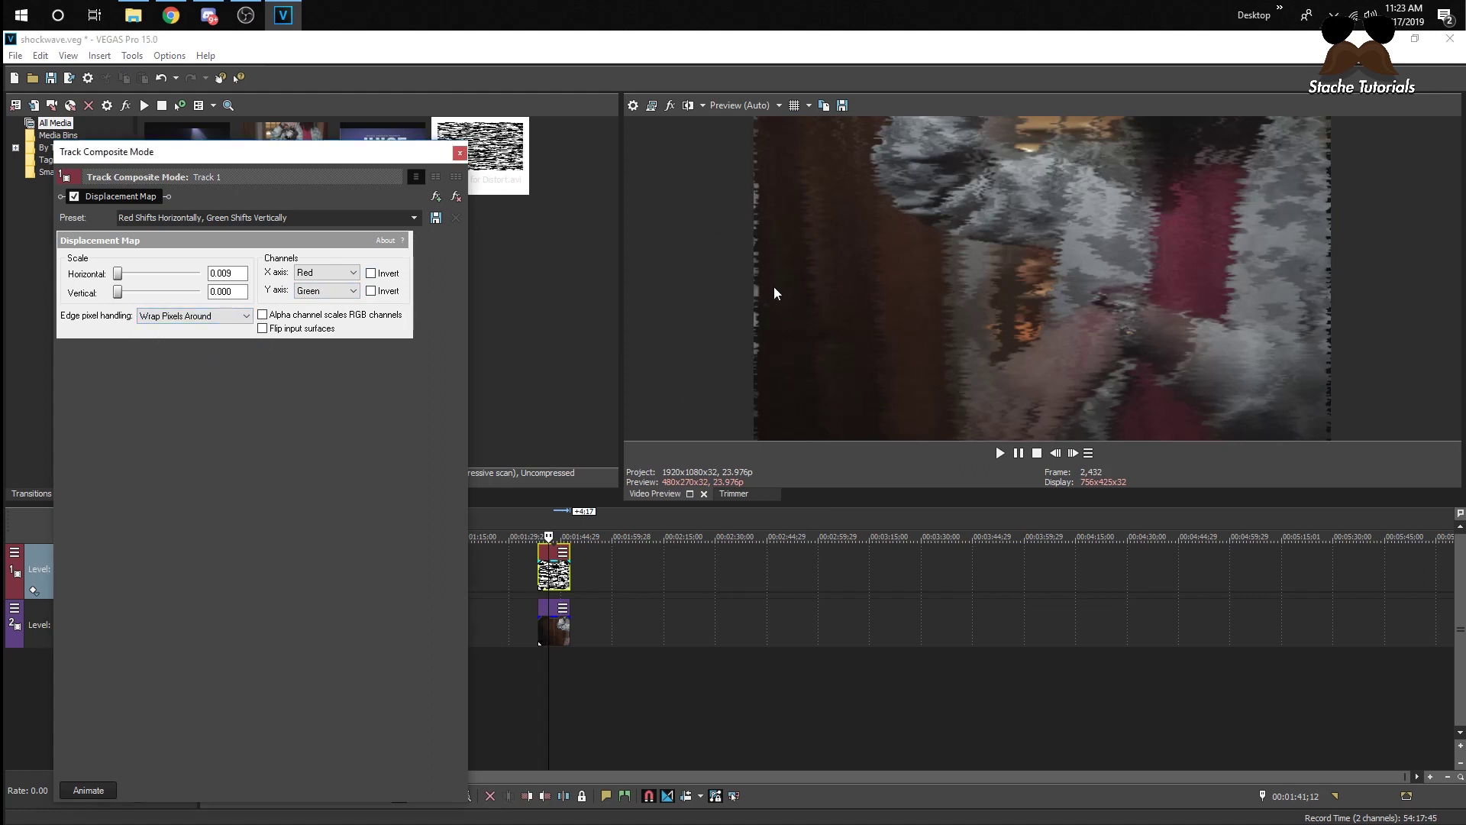
{"action": "left_click", "coordinate": [545, 584]}
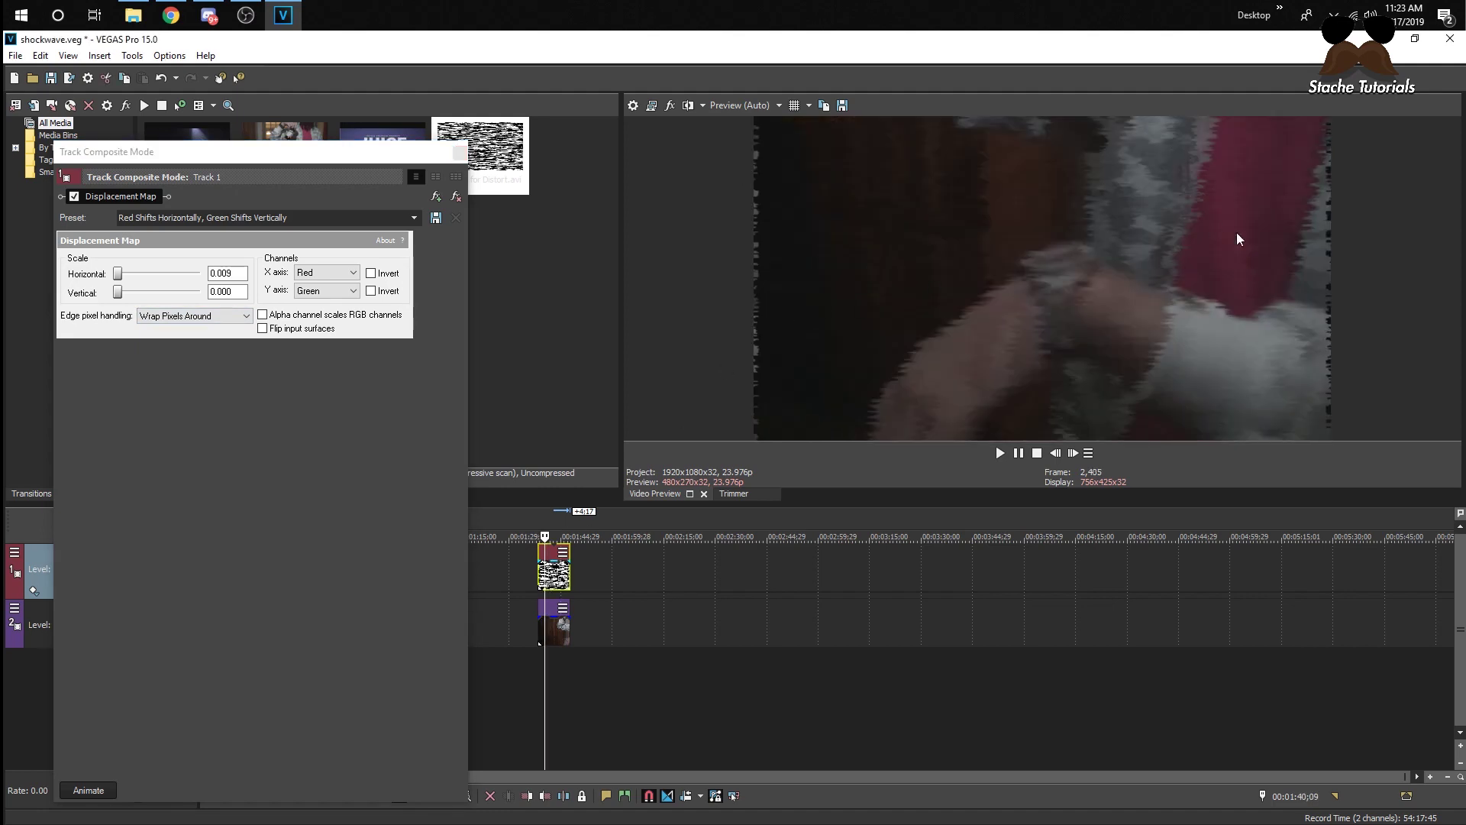
{"action": "left_click", "coordinate": [555, 570]}
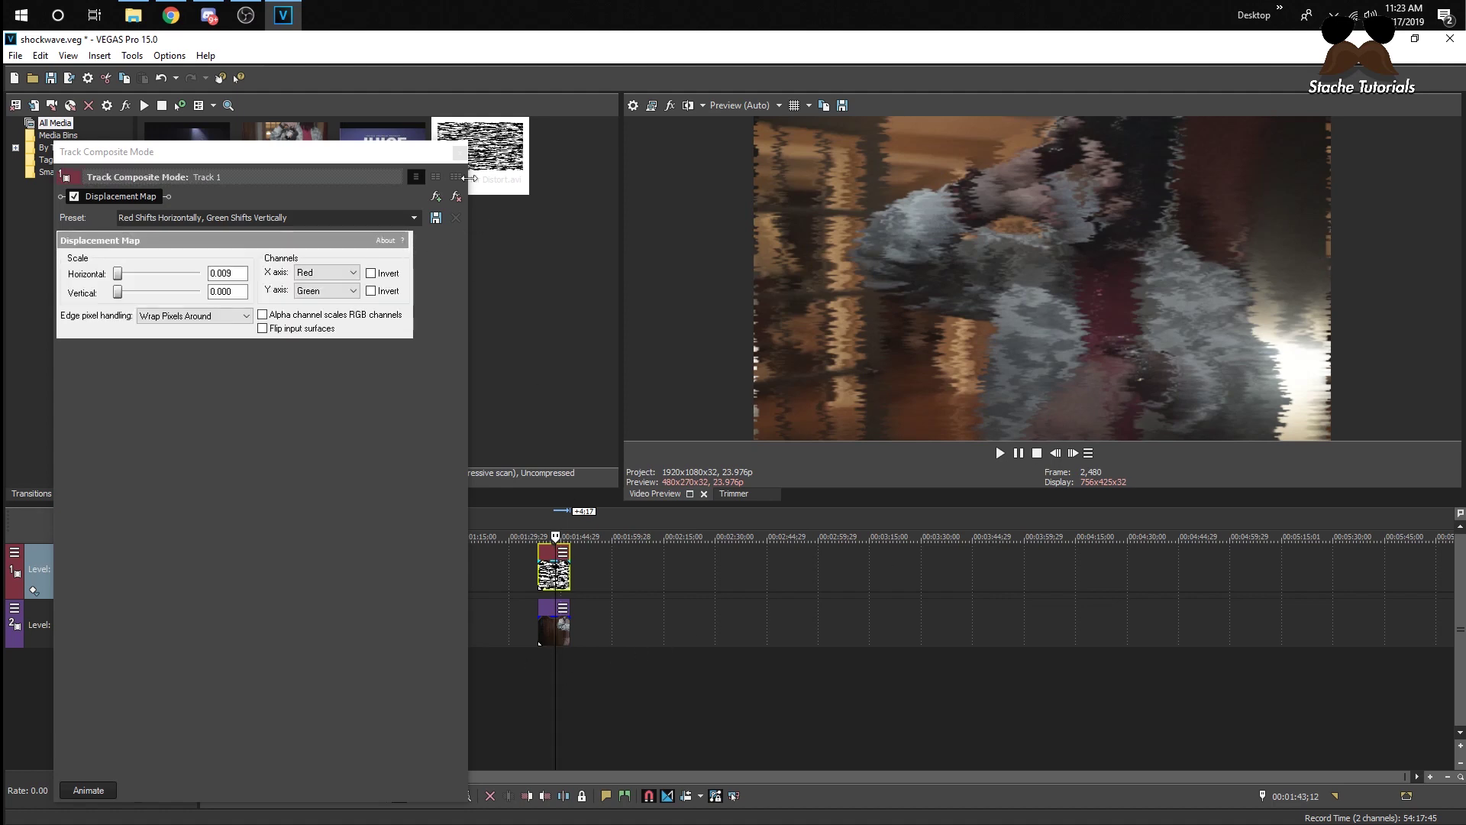
Step: Close the track composite settings and play the displaced clip from its start
{"action": "left_click", "coordinate": [458, 152]}
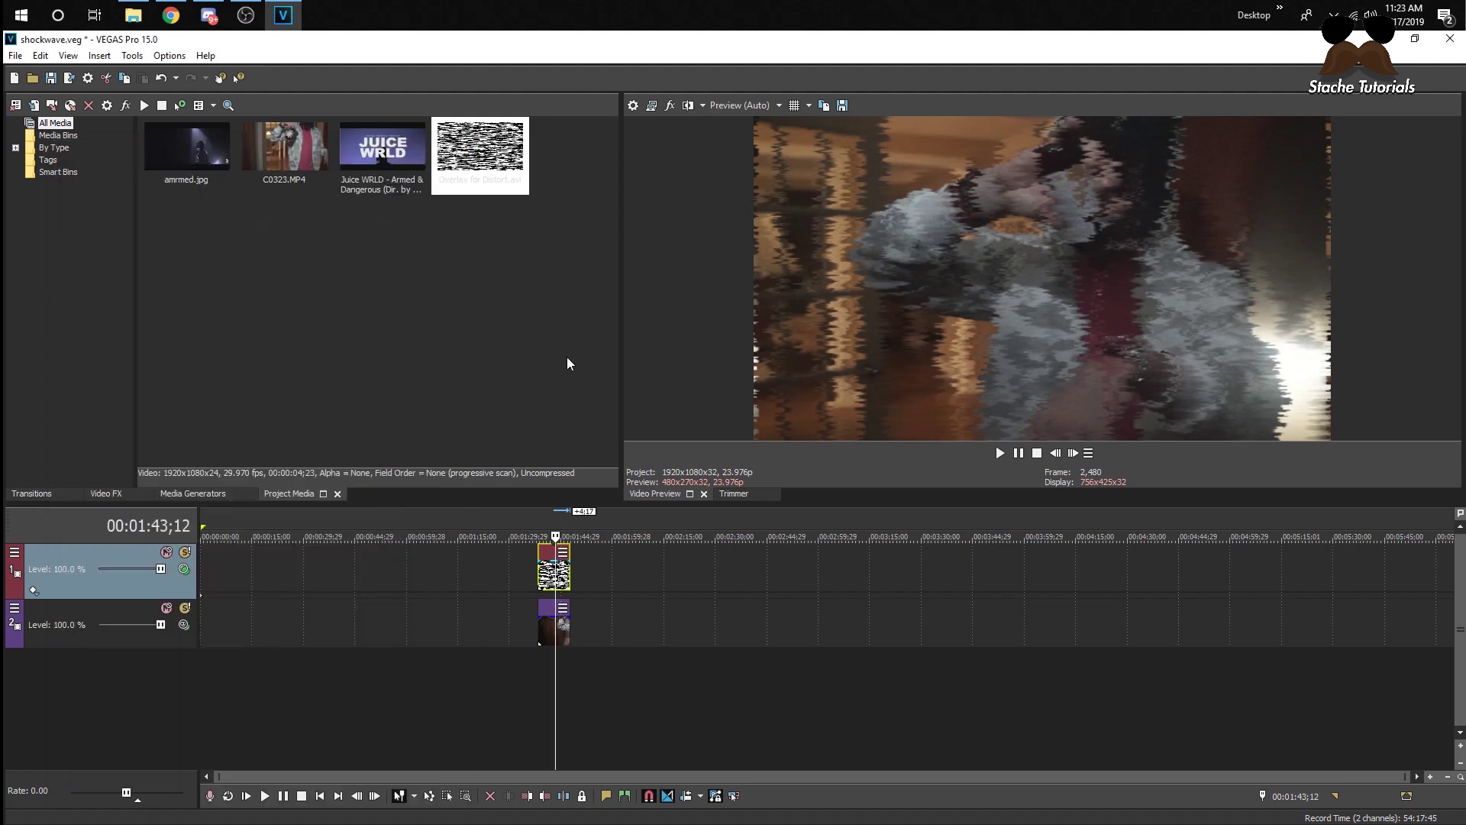
{"action": "left_click", "coordinate": [537, 592]}
{"action": "key", "text": "space"}
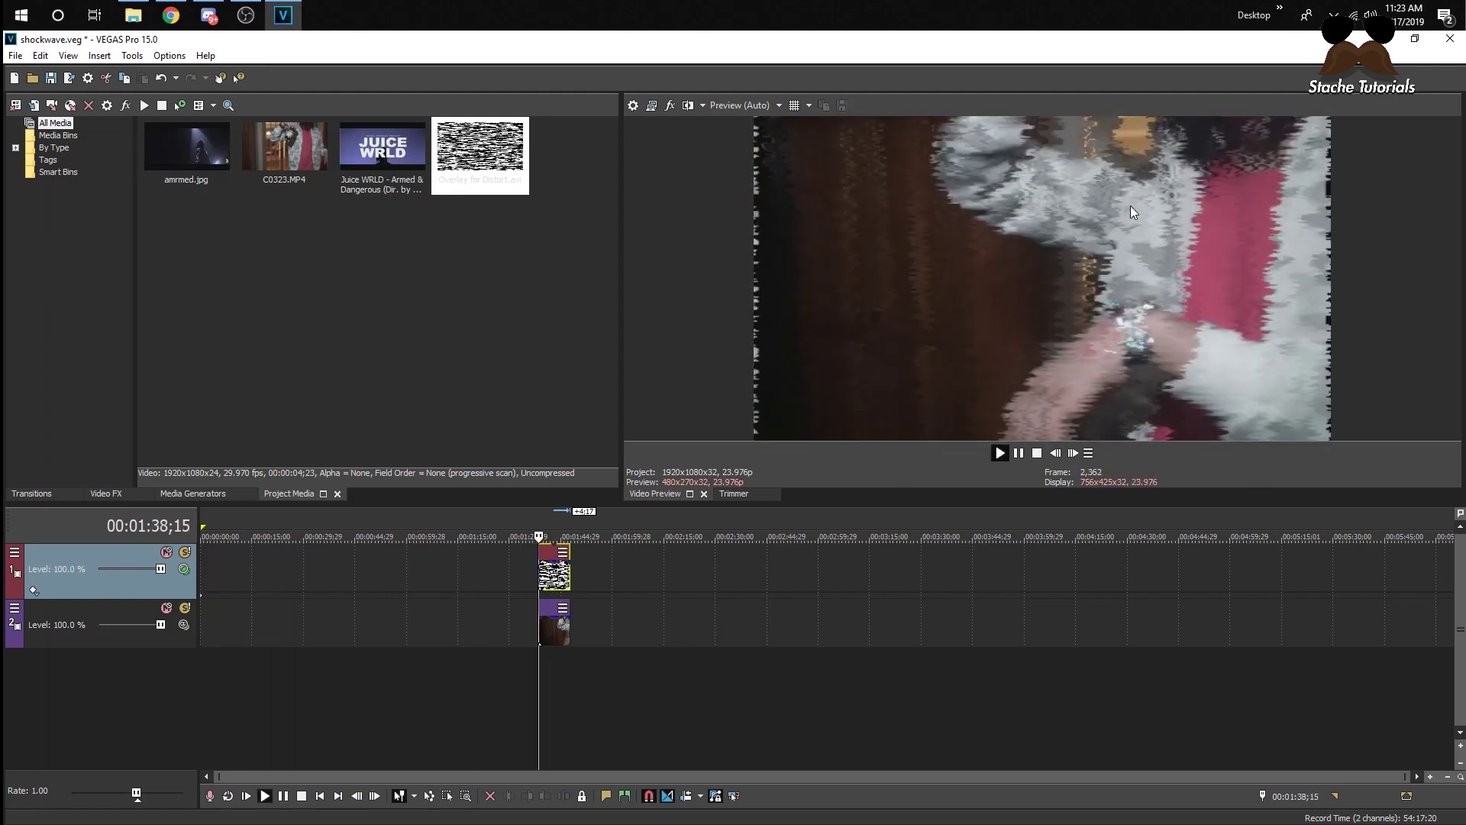
{"action": "key", "text": "space"}
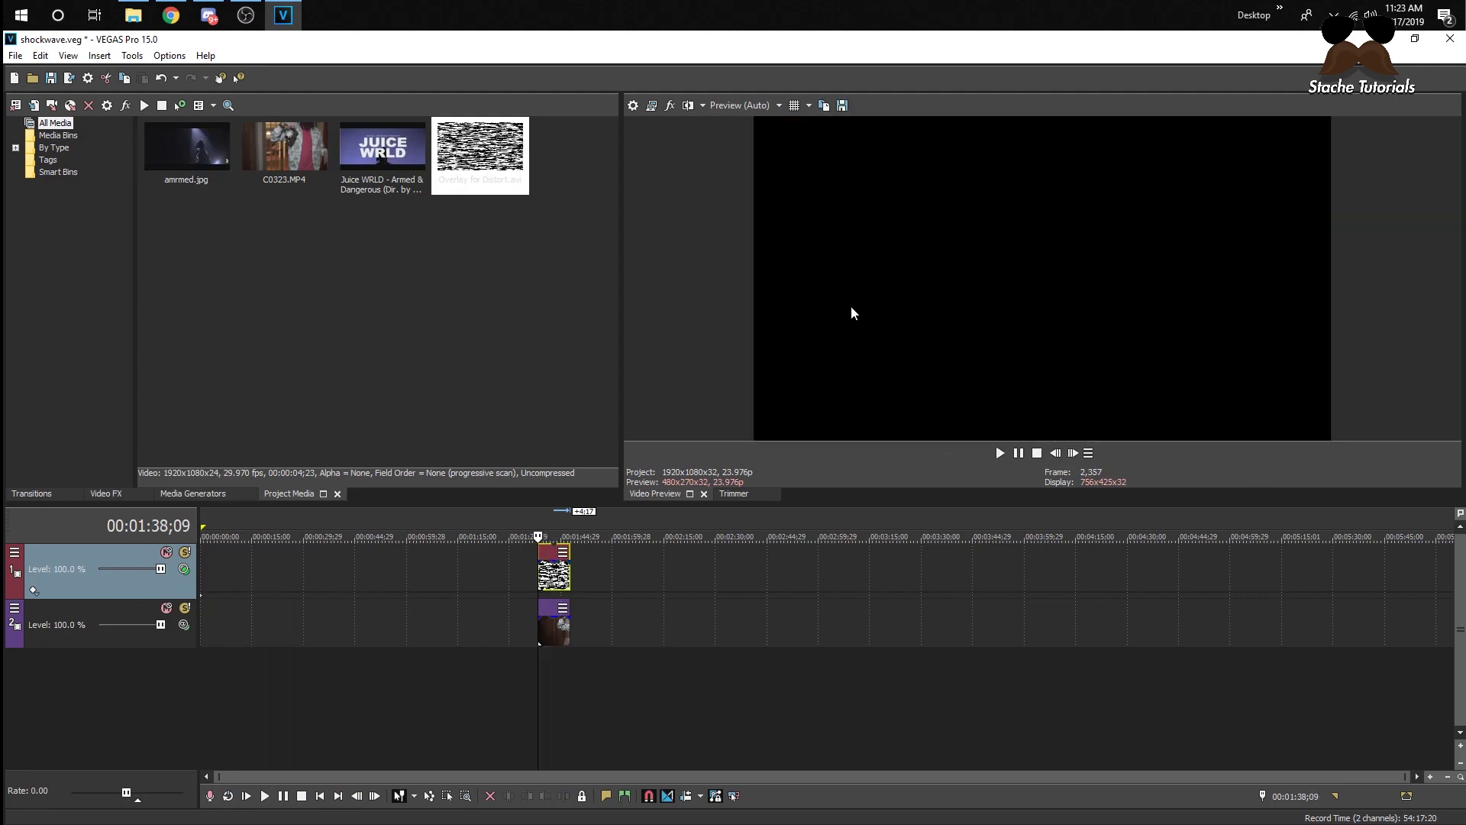
{"action": "right_click", "coordinate": [602, 631]}
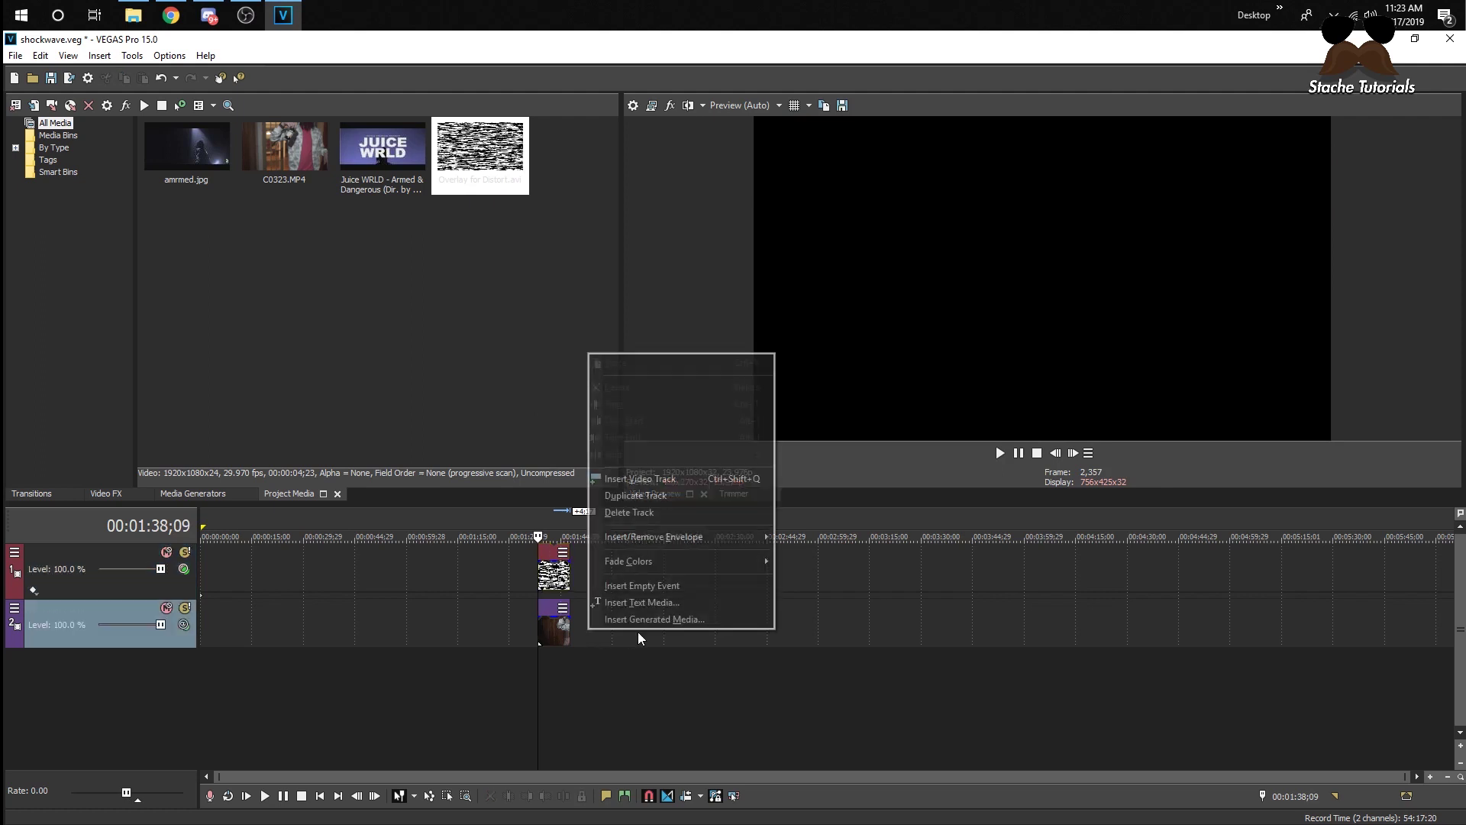
{"action": "left_click", "coordinate": [638, 482]}
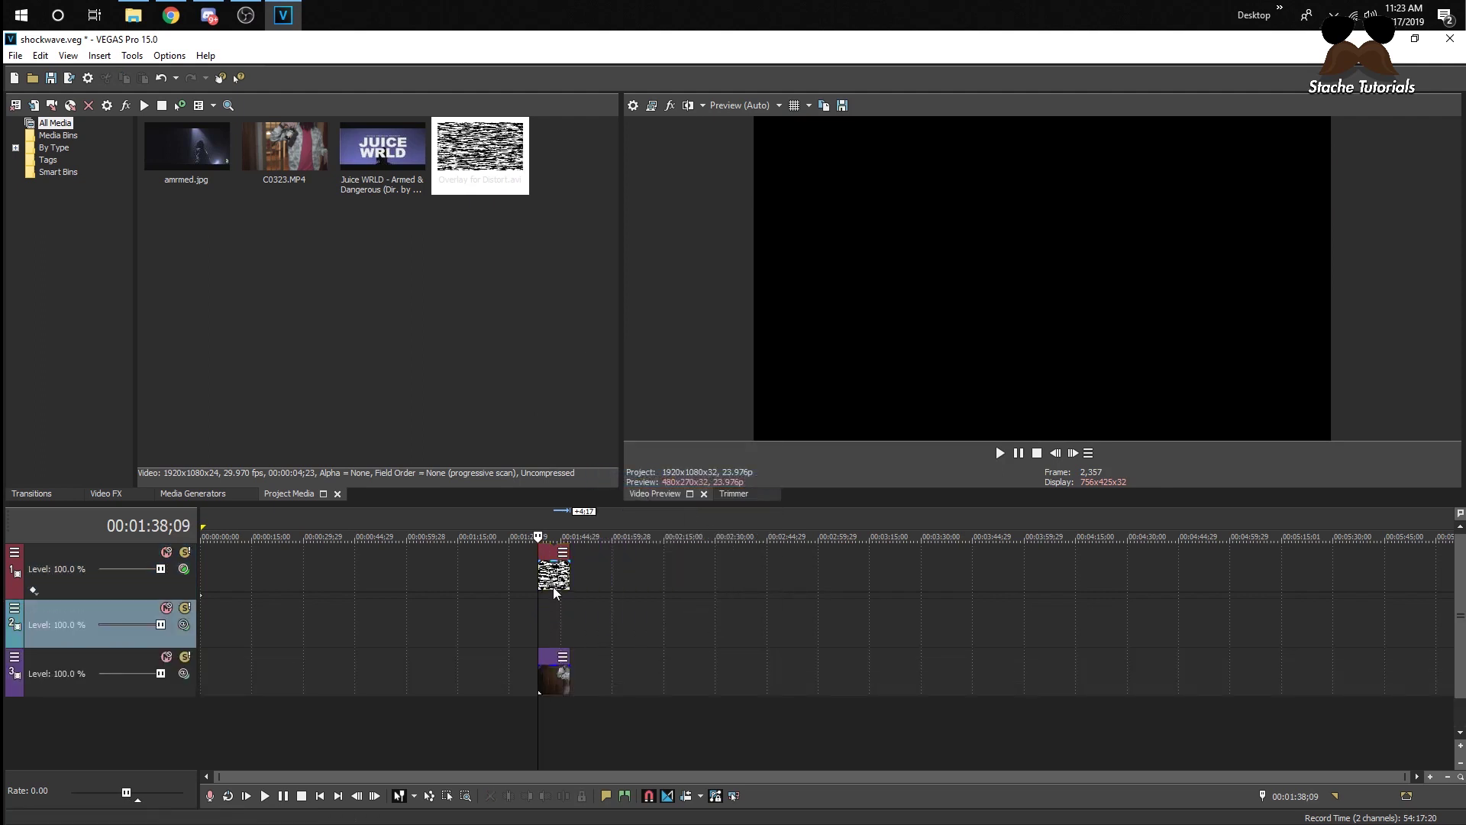
{"action": "left_click_drag", "start_coordinate": [553, 586], "coordinate": [558, 639]}
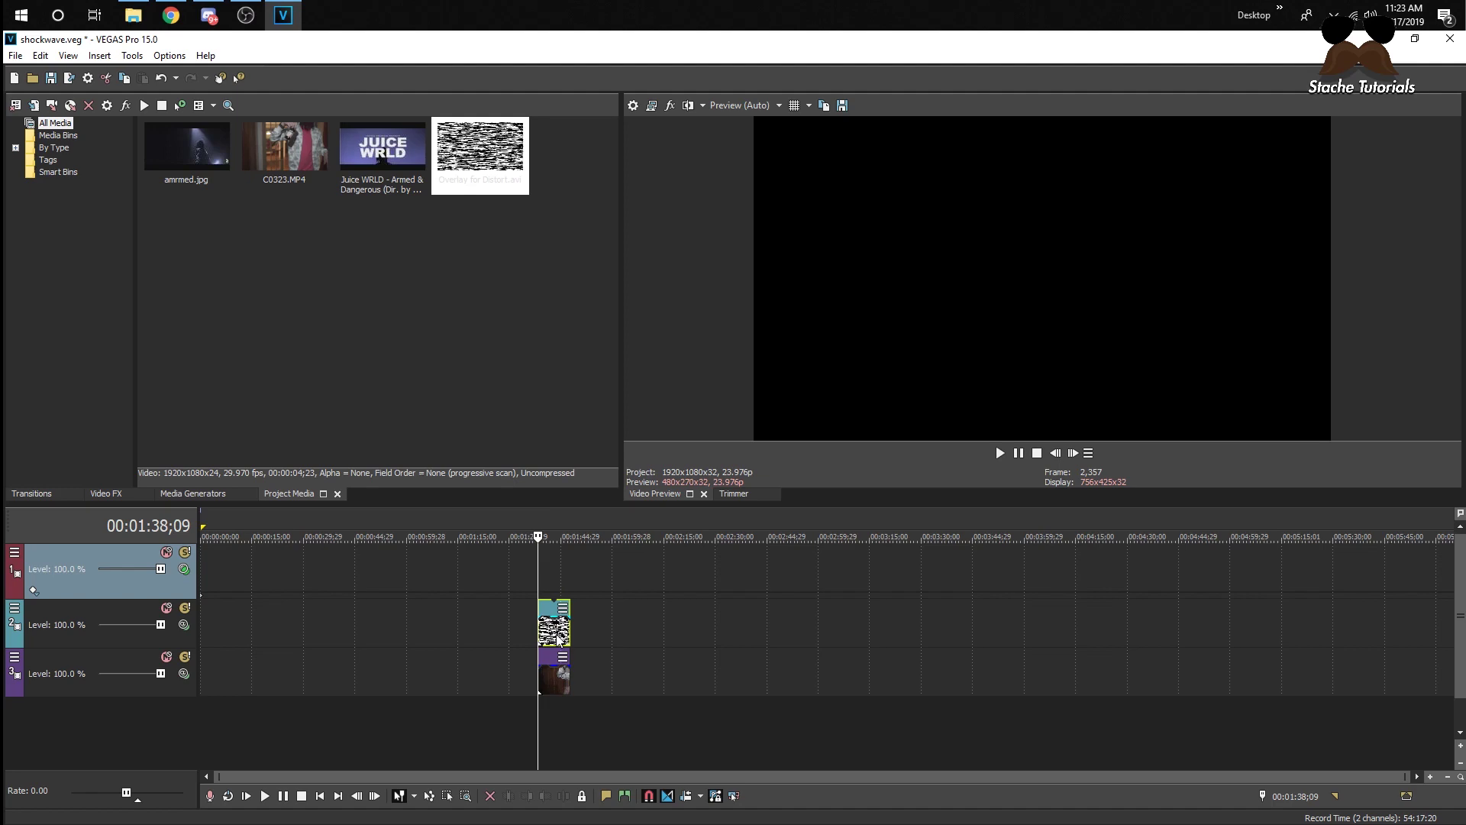
{"action": "left_click", "coordinate": [552, 651]}
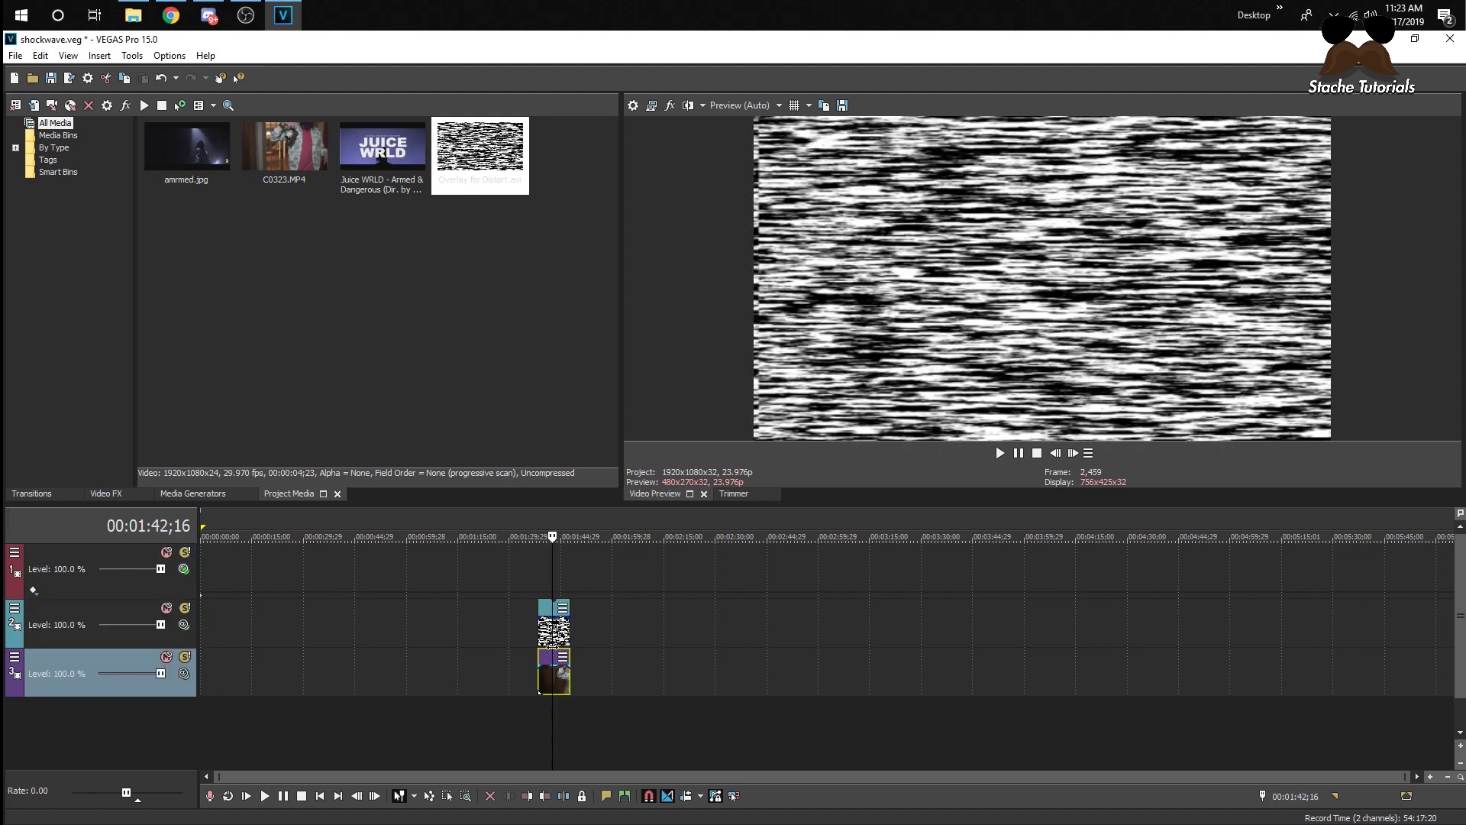
{"action": "right_click", "coordinate": [168, 638]}
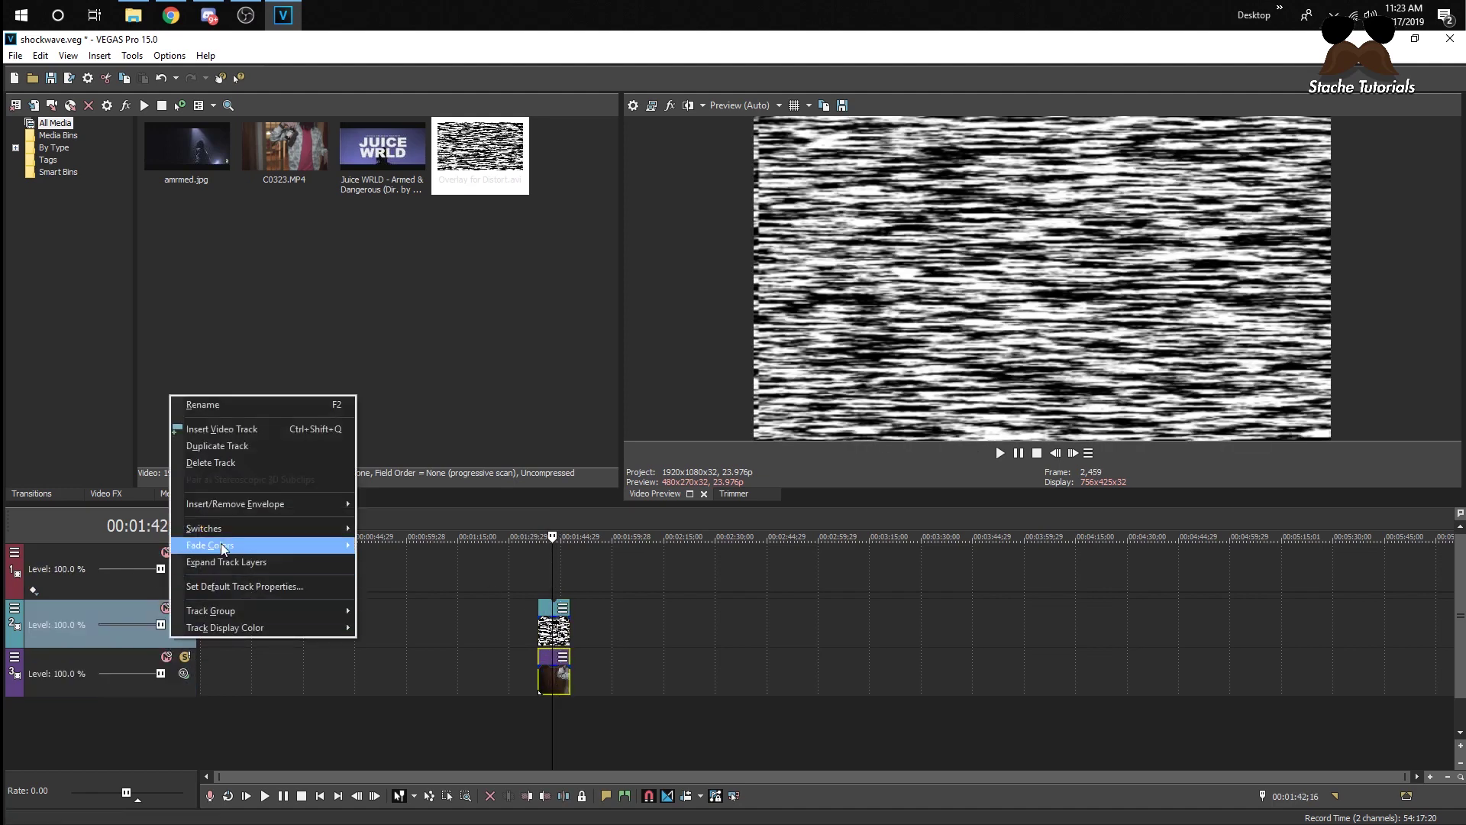
{"action": "left_click", "coordinate": [208, 468]}
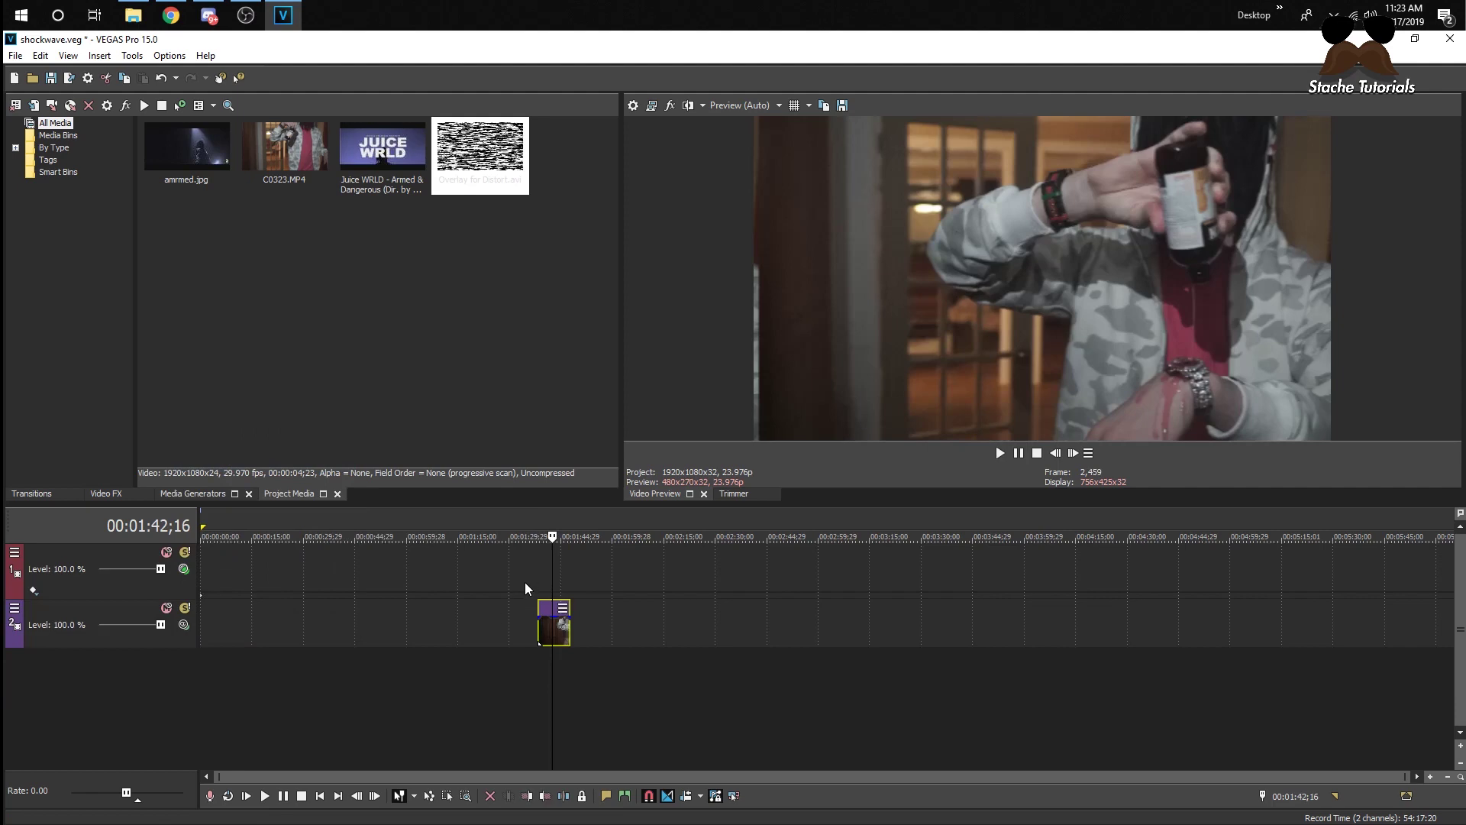
{"action": "key", "text": "ctrl+z"}
{"action": "left_click", "coordinate": [549, 640]}
{"action": "left_click_drag", "start_coordinate": [552, 580], "coordinate": [551, 577]}
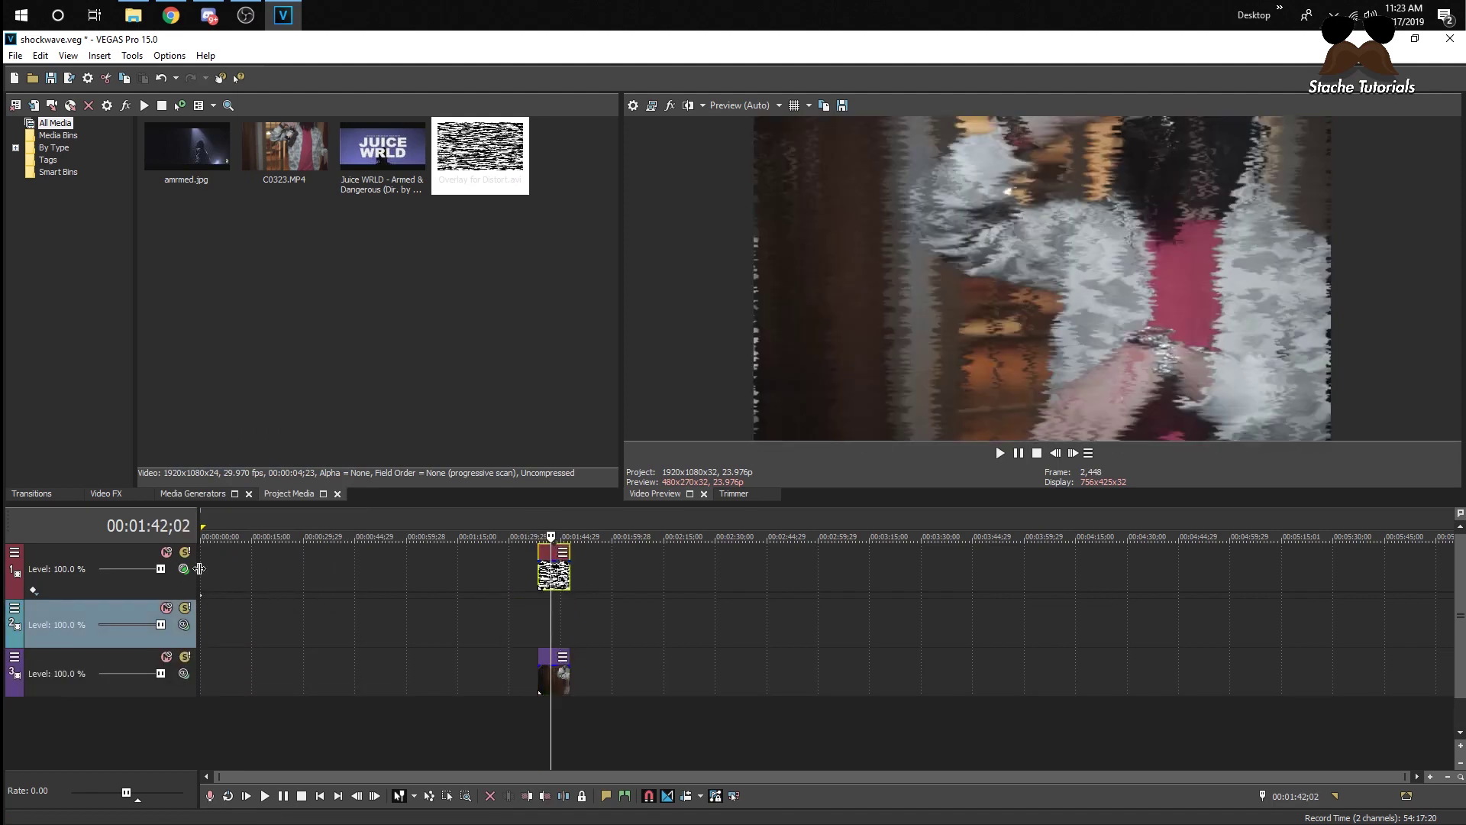
{"action": "right_click", "coordinate": [174, 638]}
{"action": "left_click", "coordinate": [245, 479]}
{"action": "left_click", "coordinate": [615, 559]}
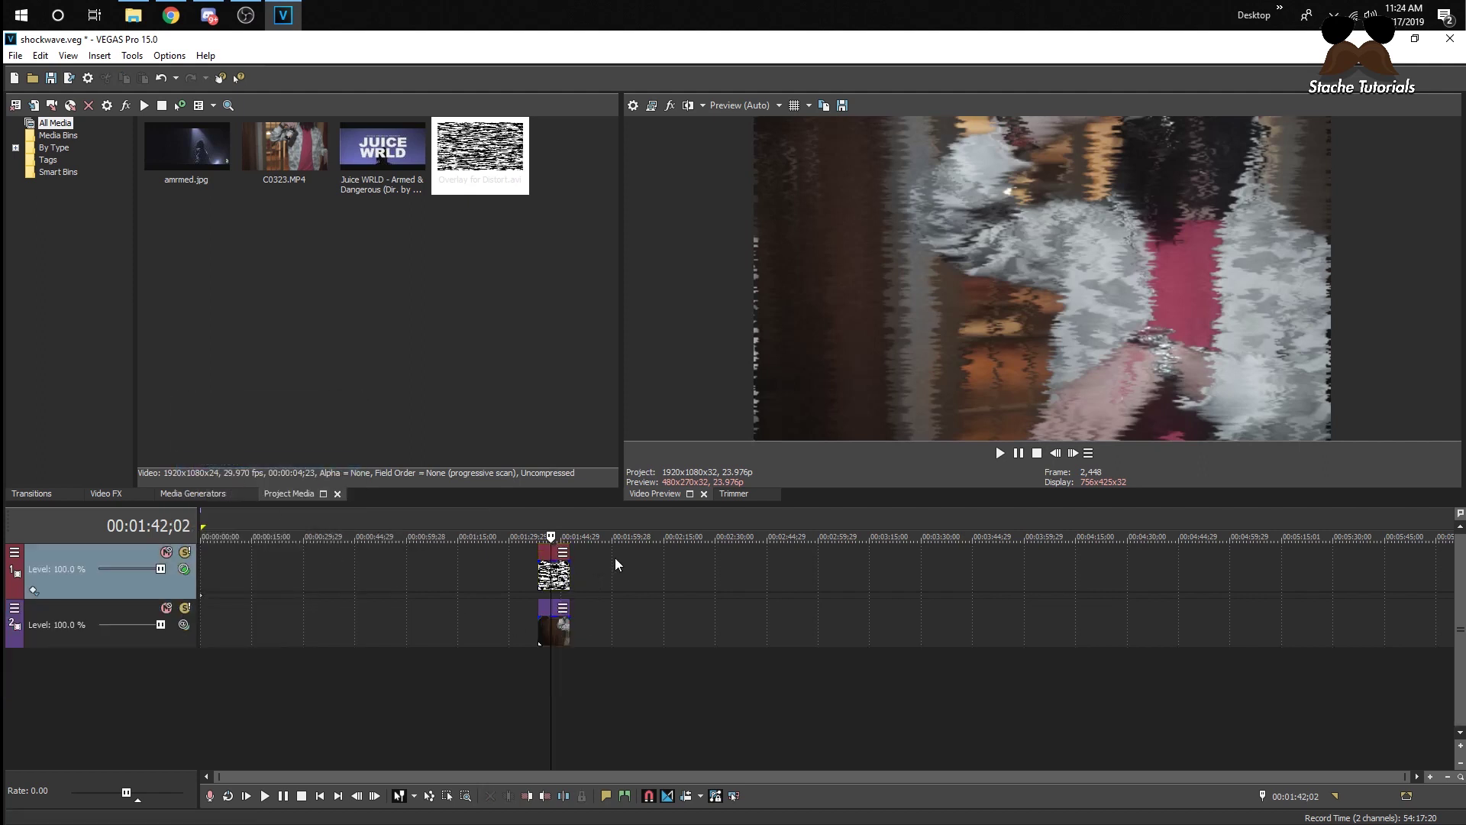
Step: Insert a new video track above the noise overlay and place a copy of the C0323 clip on it
{"action": "right_click", "coordinate": [615, 558]}
{"action": "left_click", "coordinate": [657, 406]}
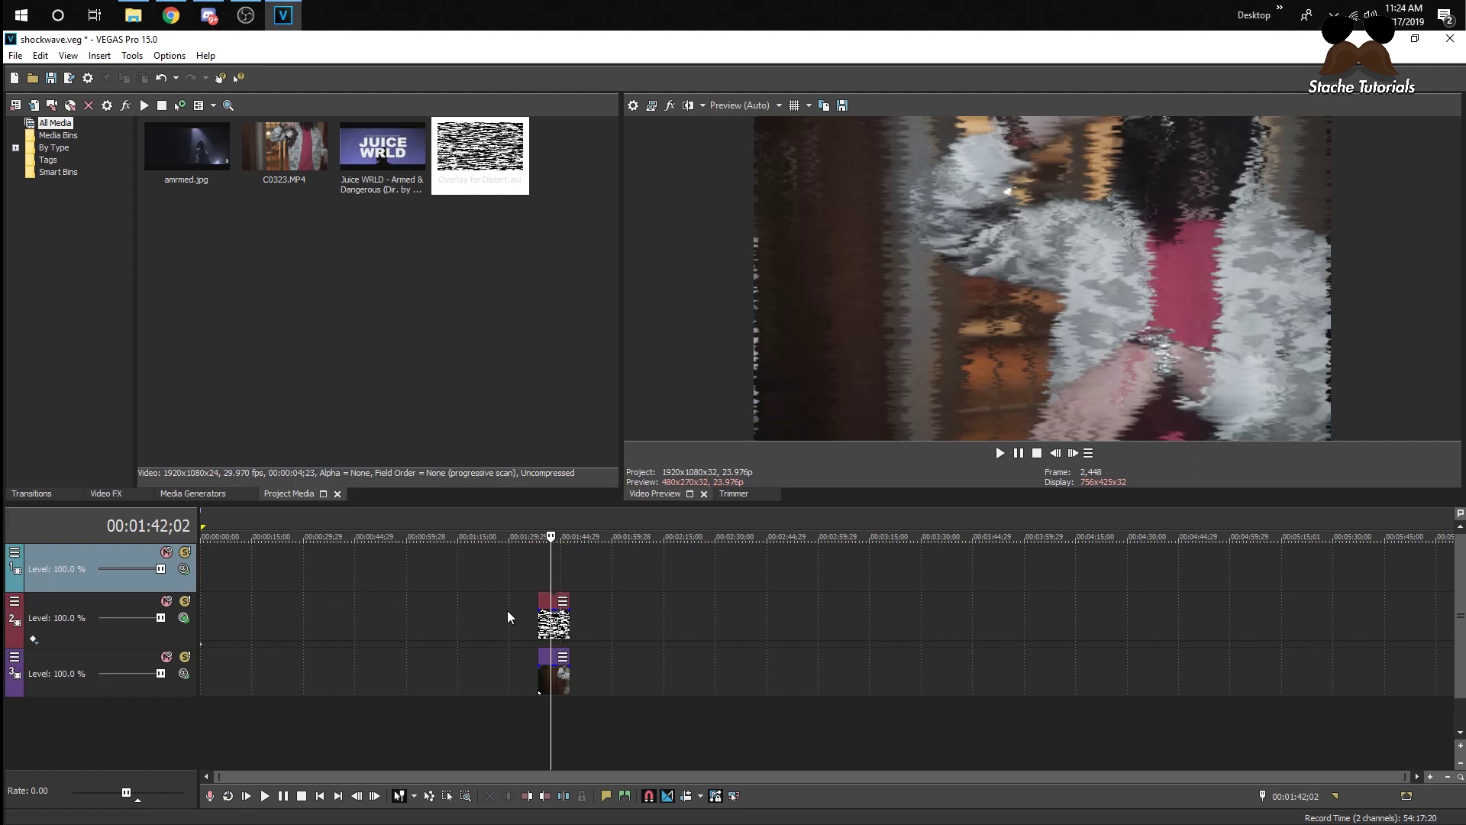
{"action": "left_click", "coordinate": [546, 678]}
{"action": "left_click_drag", "start_coordinate": [553, 683], "coordinate": [557, 571]}
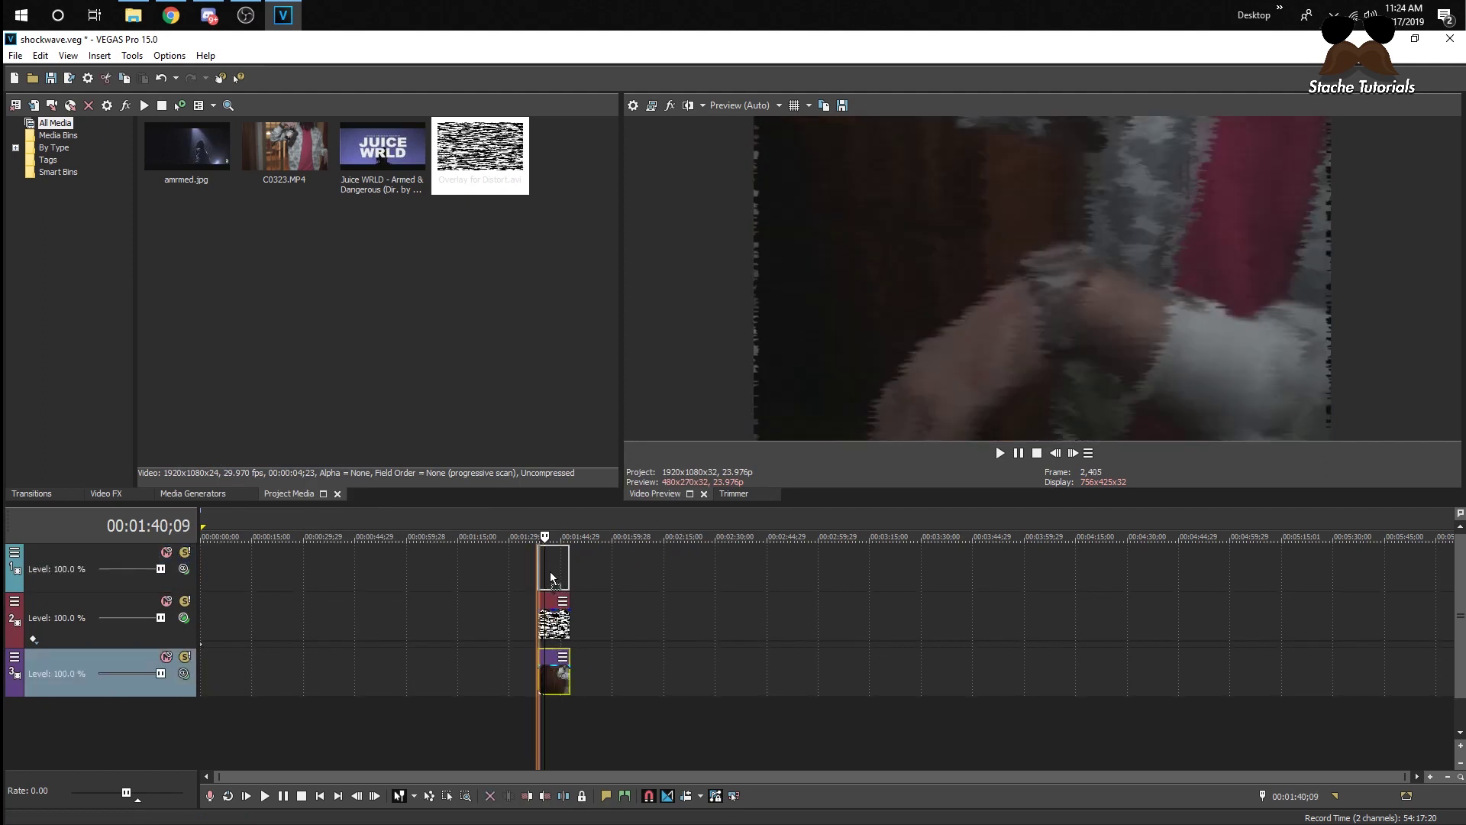
{"action": "left_click", "coordinate": [538, 578]}
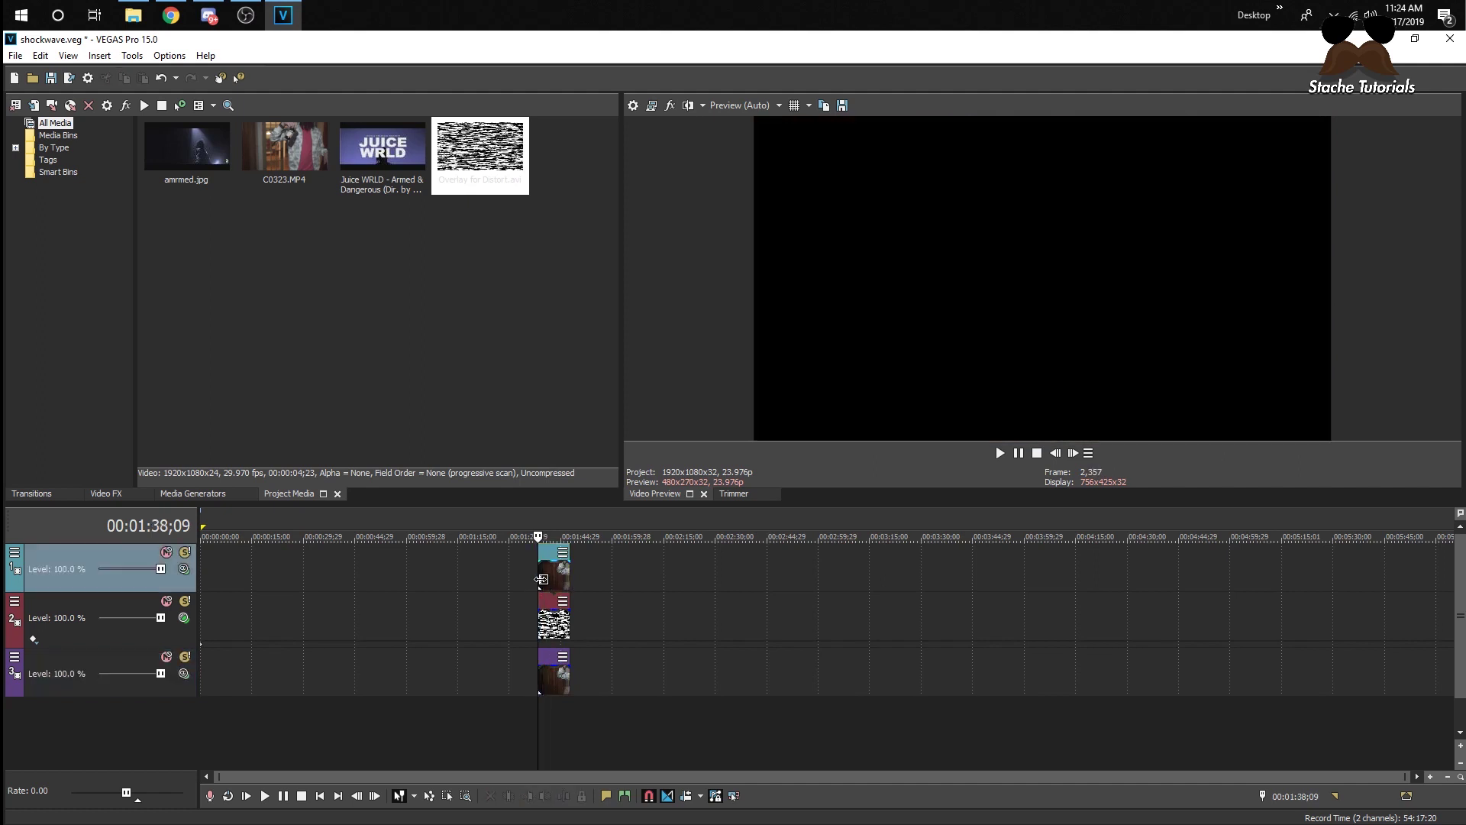
Step: Trim the start of the top C0323 copy to 00:01:40;19
{"action": "scroll", "coordinate": [609, 598], "scroll_direction": "up", "scroll_amount": 5}
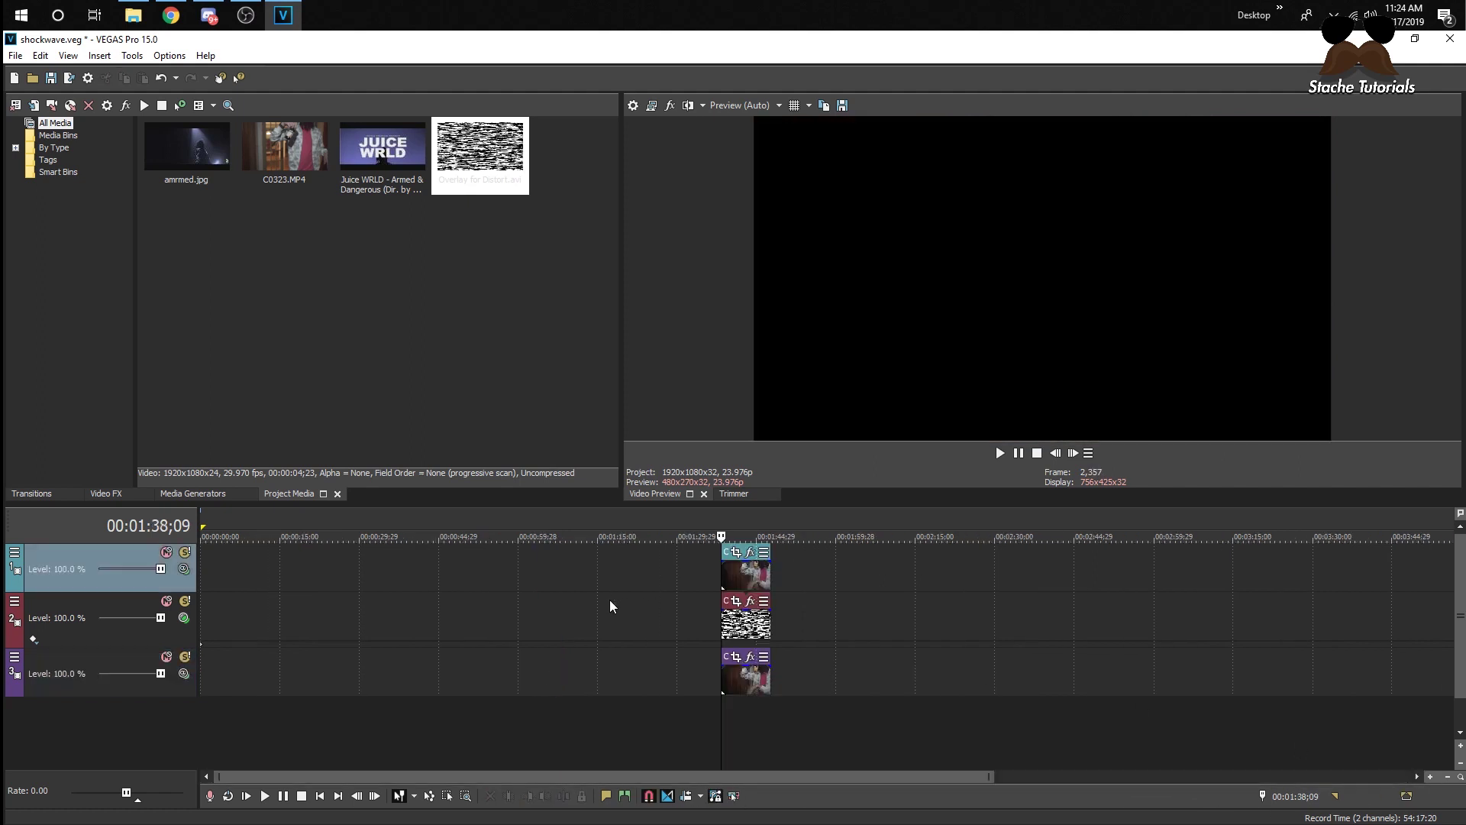
{"action": "left_click", "coordinate": [850, 575]}
{"action": "double_click", "coordinate": [1073, 453]}
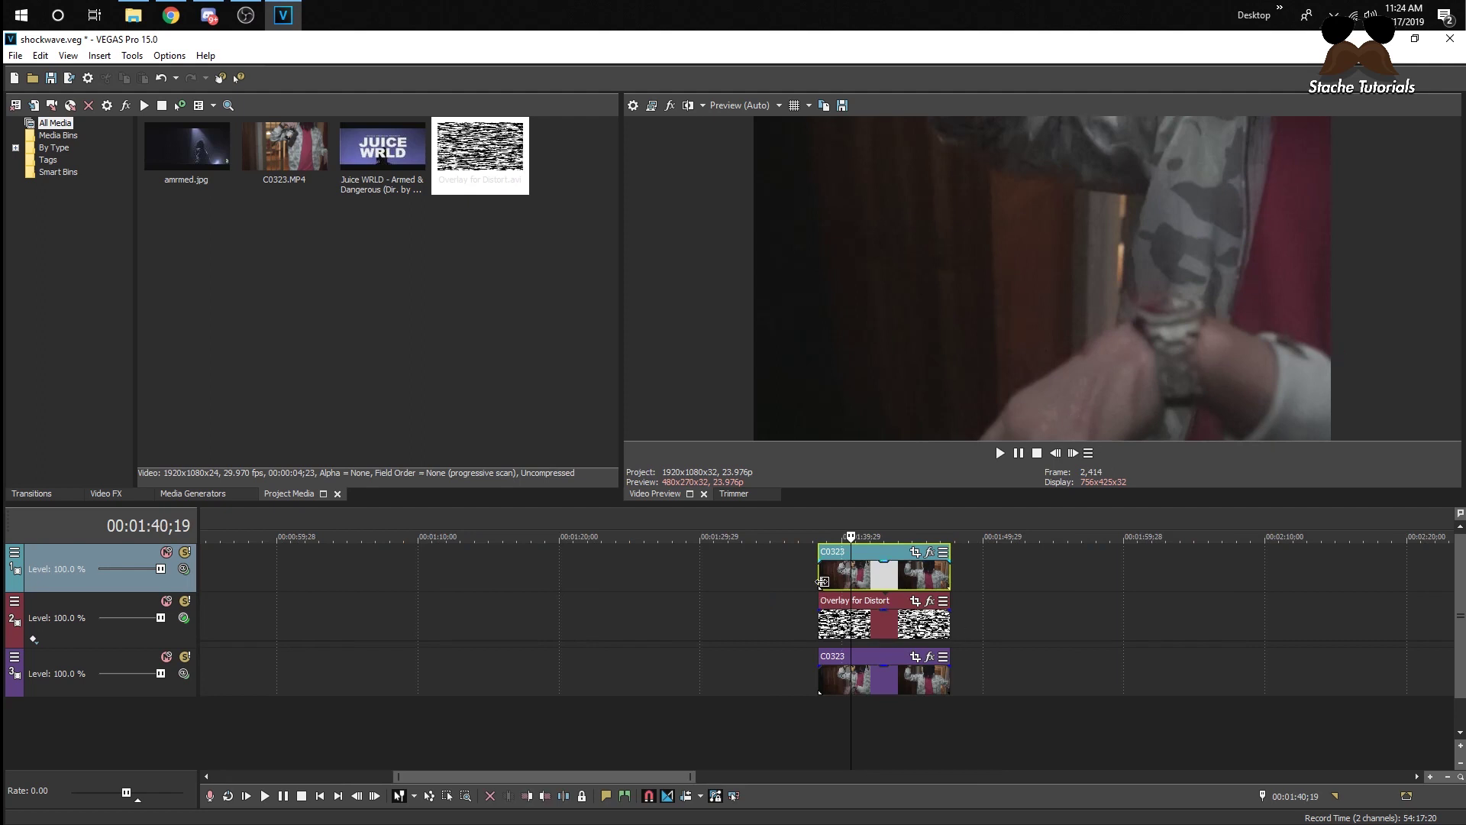
{"action": "left_click_drag", "start_coordinate": [823, 582], "coordinate": [851, 582]}
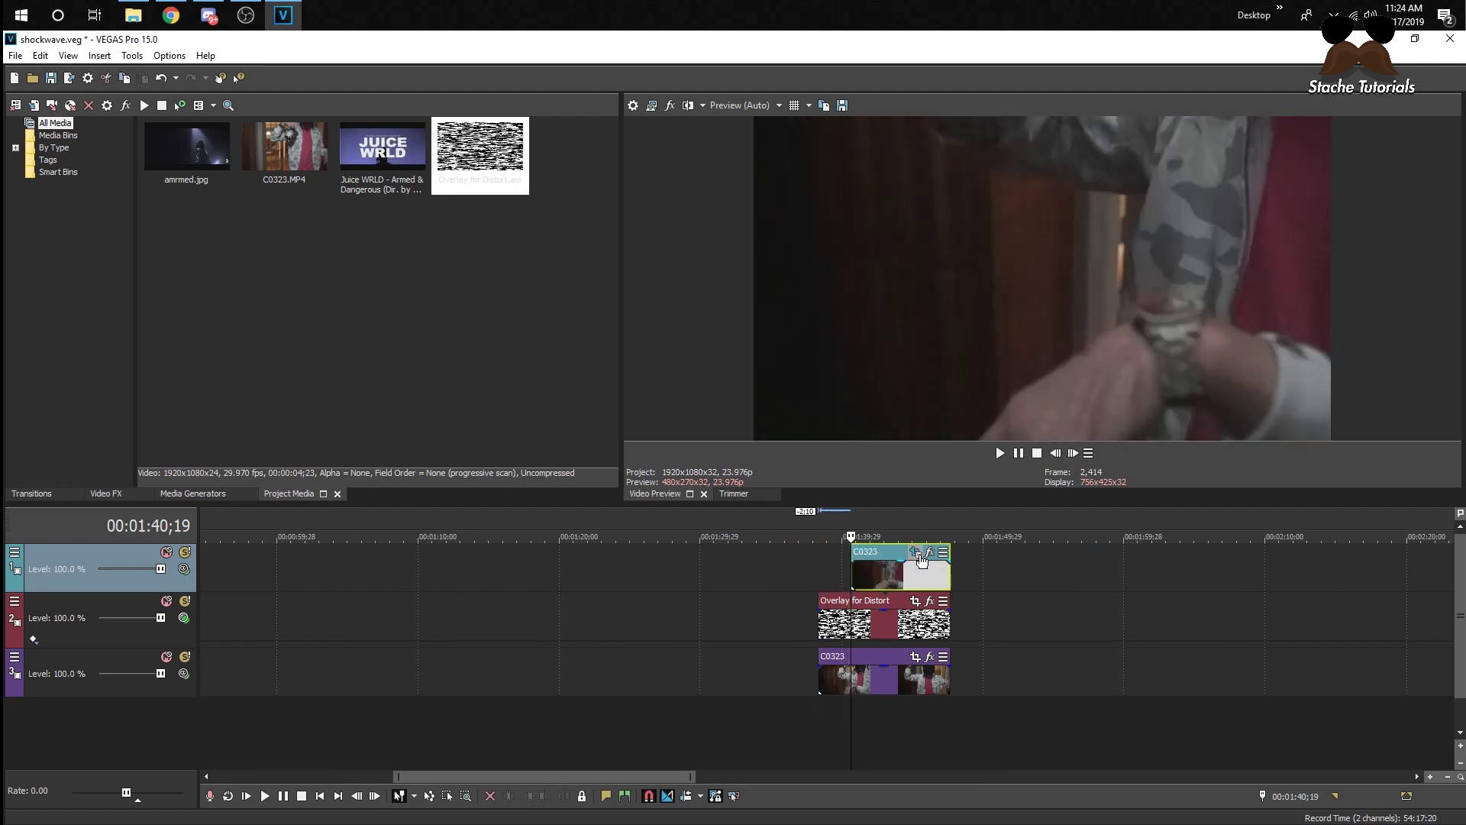
Step: Open Event Pan/Crop for the top C0323 clip, enable its mask and enlarge the workspace
{"action": "left_click", "coordinate": [921, 560]}
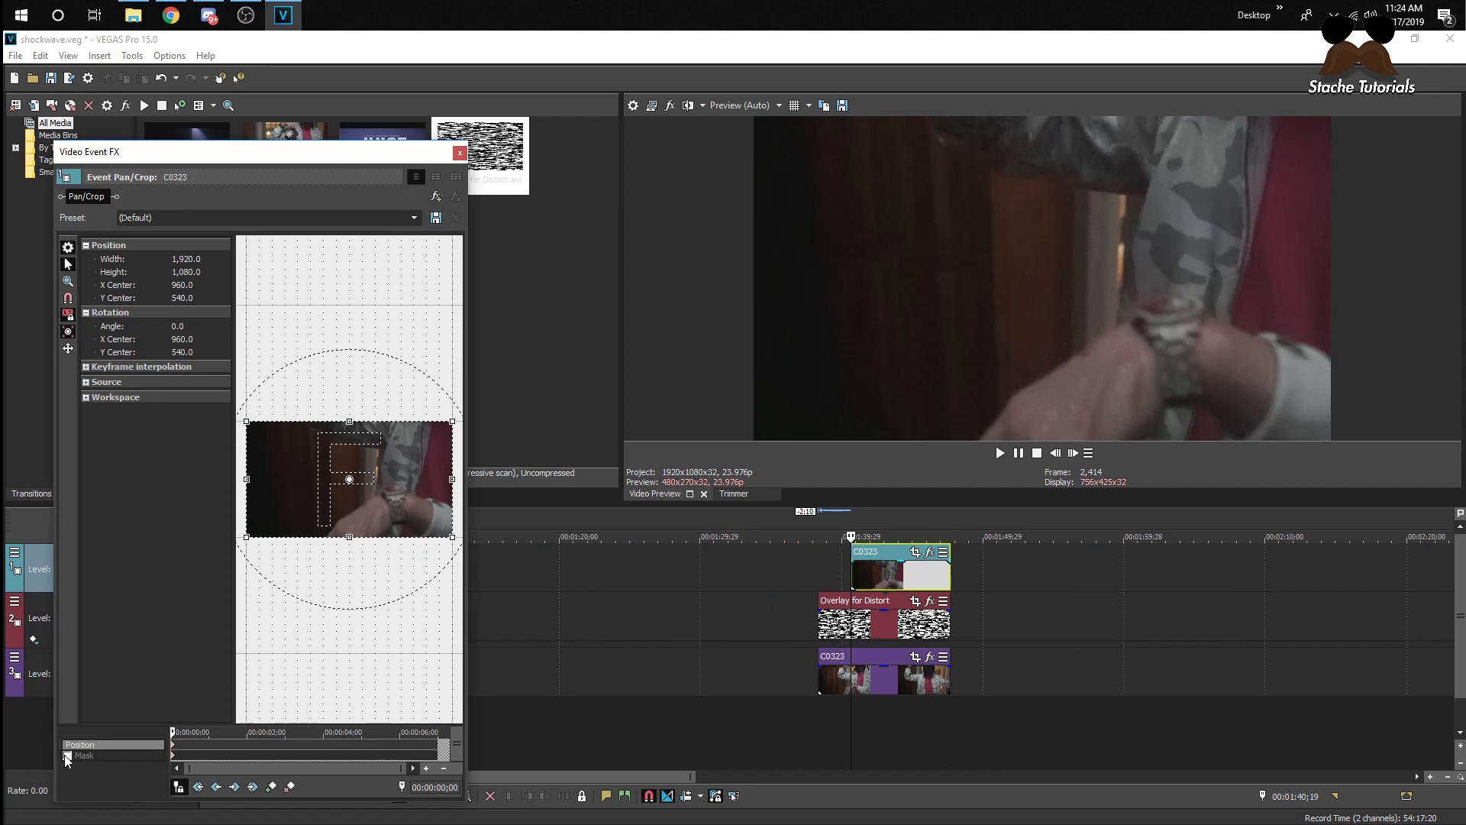
{"action": "left_click", "coordinate": [67, 756]}
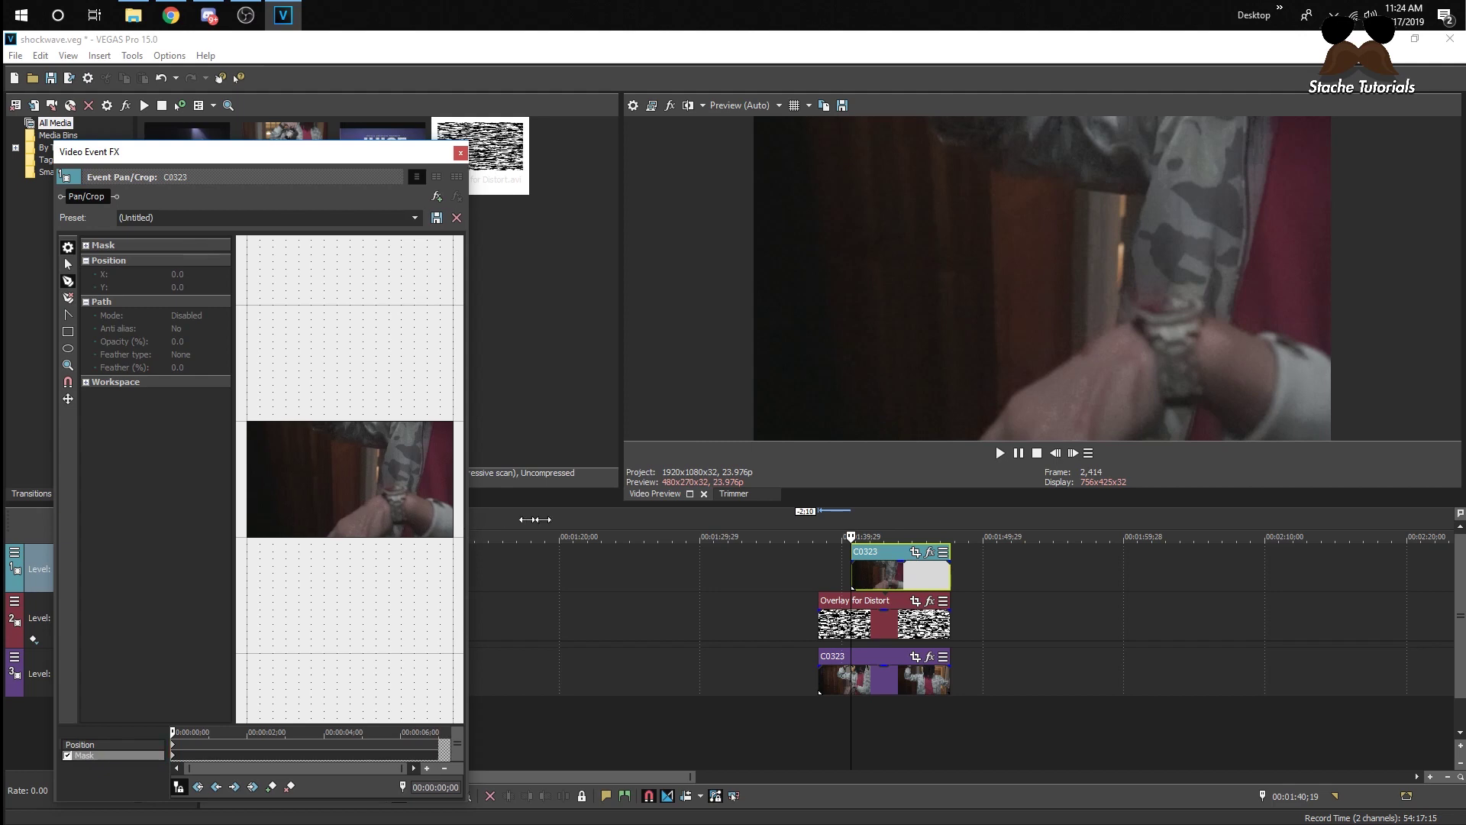
{"action": "left_click_drag", "start_coordinate": [466, 521], "coordinate": [707, 519]}
{"action": "scroll", "coordinate": [528, 513], "scroll_direction": "up", "scroll_amount": 2}
{"action": "scroll", "coordinate": [528, 513], "scroll_direction": "up", "scroll_amount": 1}
Step: Draw a closed mask path around the person's arm and body on the top C0323 clip's first frame
{"action": "left_click", "coordinate": [430, 577]}
{"action": "left_click", "coordinate": [448, 557]}
{"action": "left_click", "coordinate": [474, 540]}
{"action": "left_click", "coordinate": [509, 524]}
{"action": "left_click", "coordinate": [531, 440]}
{"action": "left_click", "coordinate": [427, 425]}
{"action": "left_click", "coordinate": [409, 404]}
{"action": "left_click", "coordinate": [408, 358]}
{"action": "left_click_drag", "start_coordinate": [614, 353], "coordinate": [631, 352]}
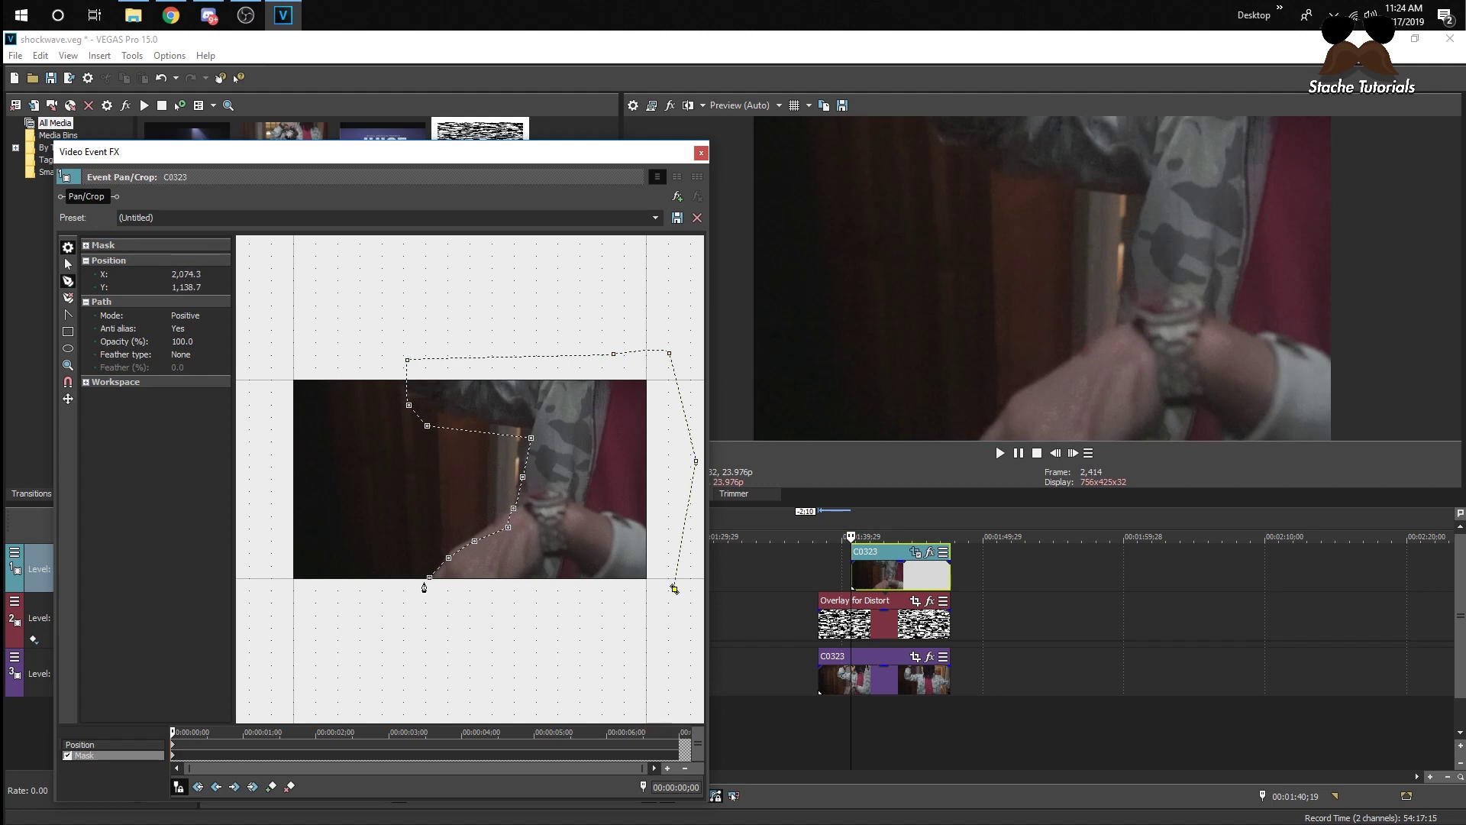
Step: Reshape the mask points around the person's raised arm and body at 00:00:01;24 in the clip
{"action": "left_click", "coordinate": [308, 743]}
{"action": "left_click", "coordinate": [328, 730]}
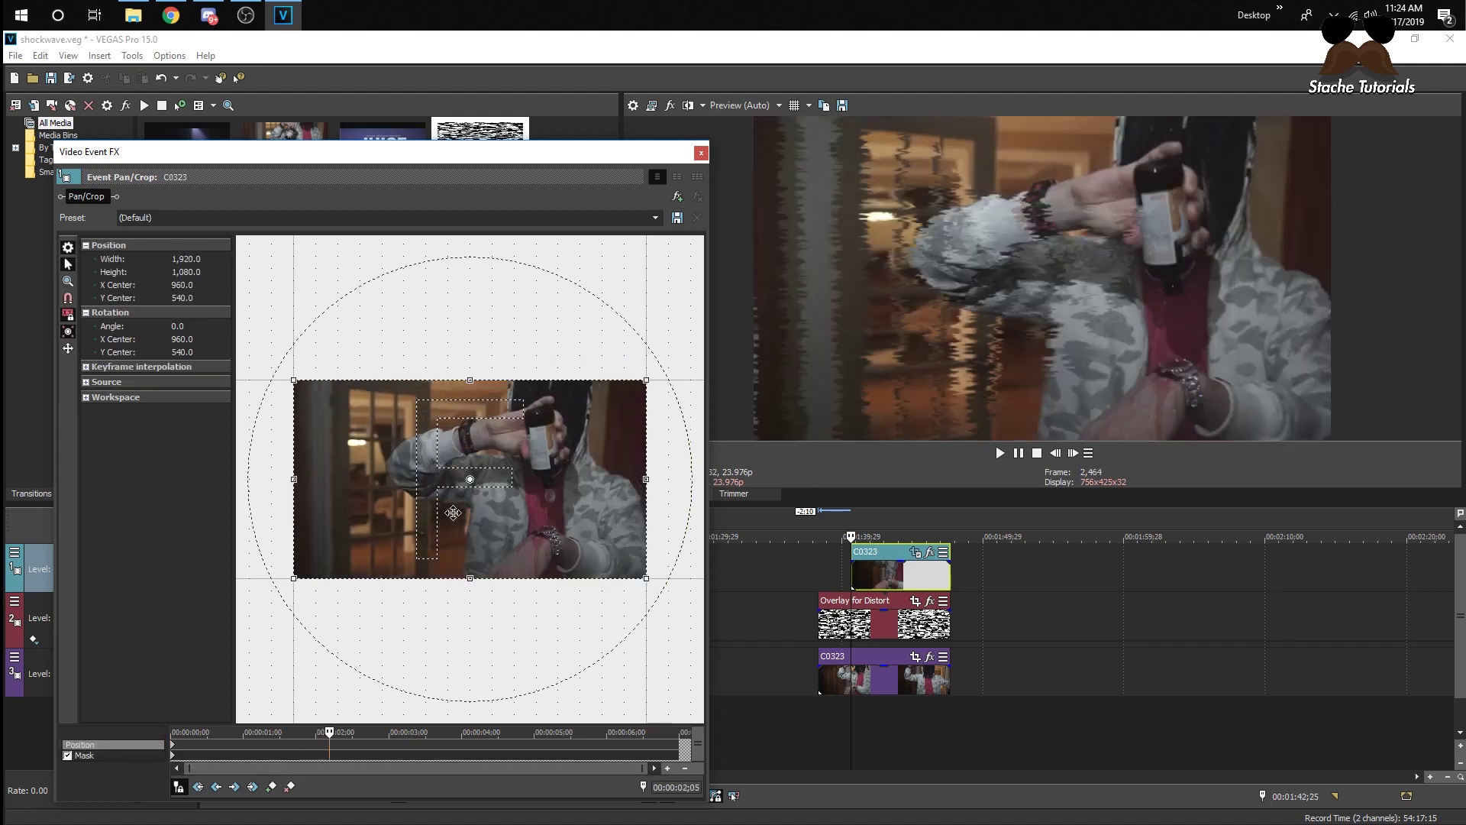
{"action": "left_click_drag", "start_coordinate": [330, 751], "coordinate": [211, 731]}
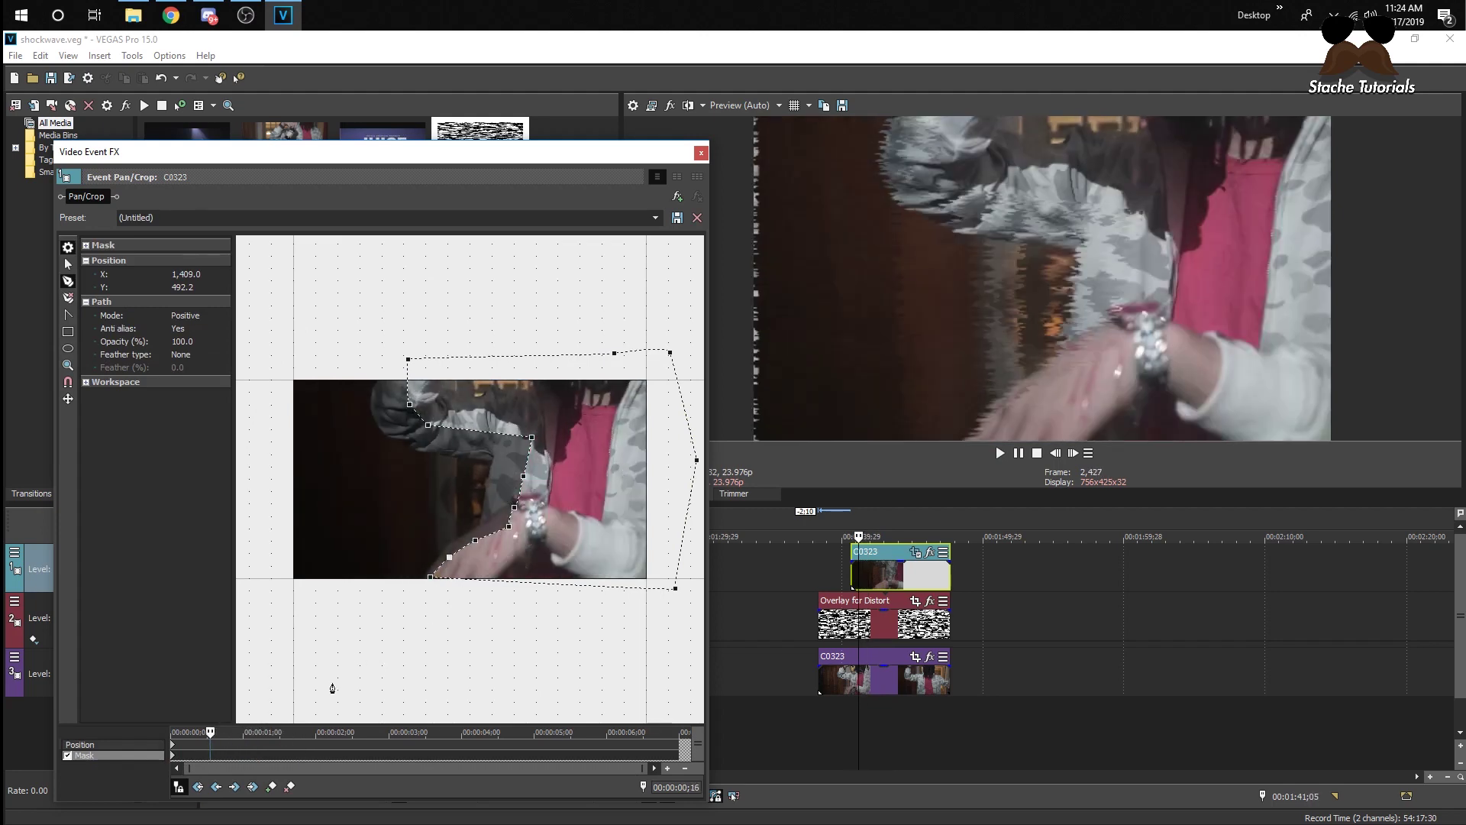
{"action": "left_click", "coordinate": [303, 739]}
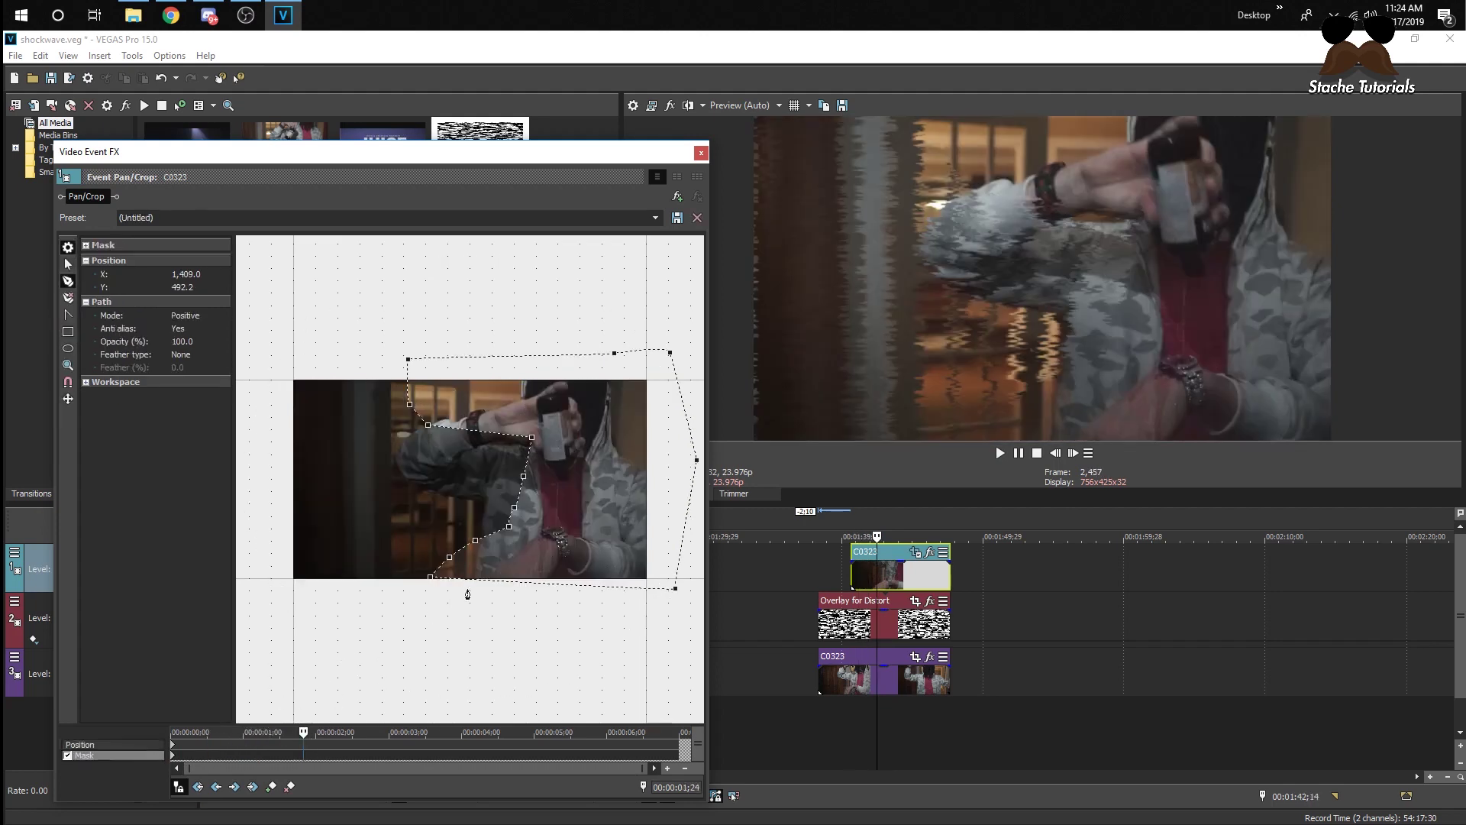
{"action": "left_click_drag", "start_coordinate": [508, 526], "coordinate": [466, 497]}
{"action": "left_click_drag", "start_coordinate": [523, 477], "coordinate": [402, 466]}
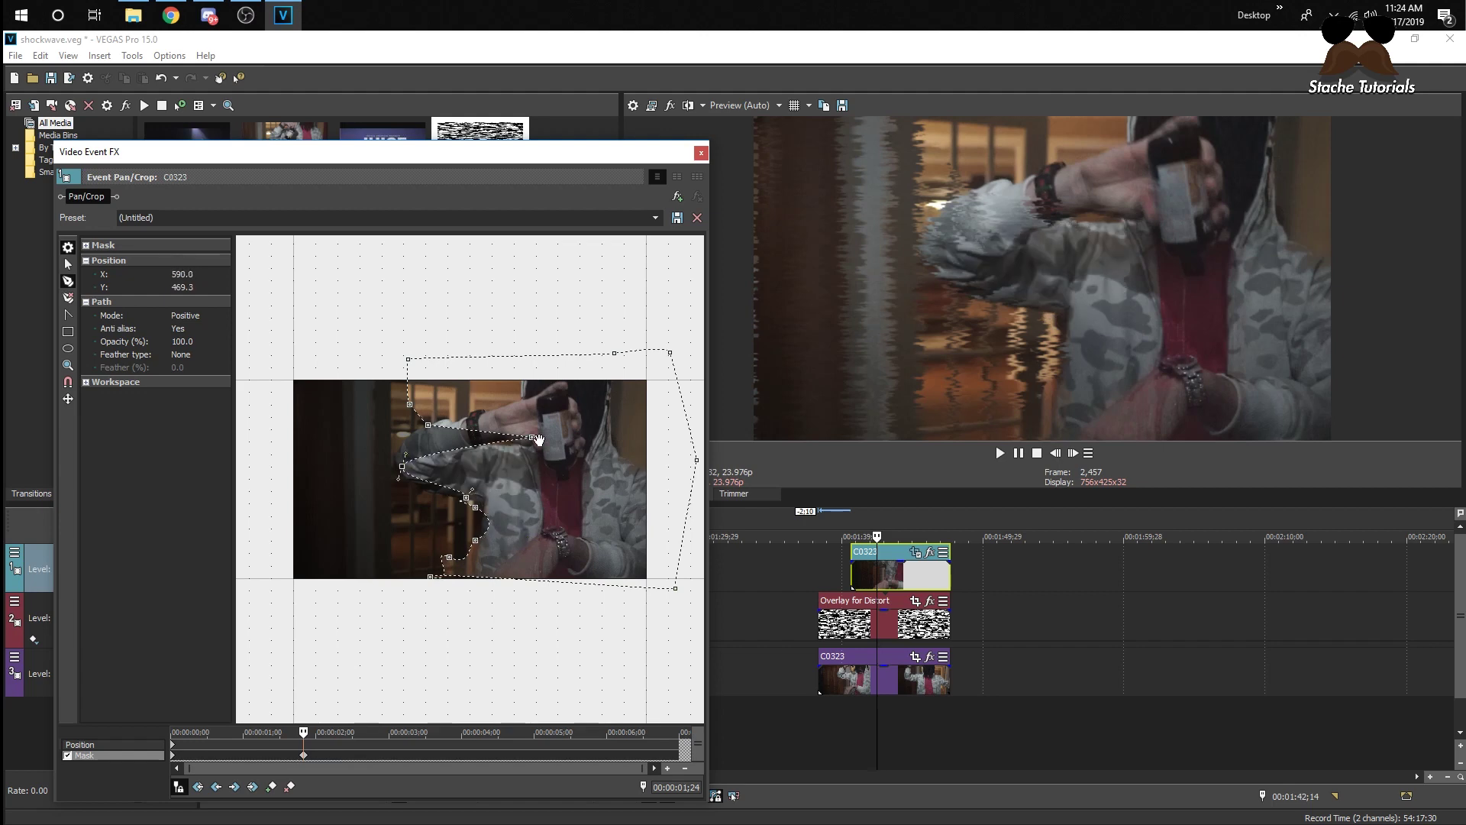
{"action": "left_click_drag", "start_coordinate": [533, 436], "coordinate": [407, 439]}
{"action": "left_click_drag", "start_coordinate": [449, 557], "coordinate": [472, 567]}
{"action": "left_click_drag", "start_coordinate": [430, 576], "coordinate": [463, 590]}
{"action": "left_click_drag", "start_coordinate": [670, 353], "coordinate": [620, 451]}
{"action": "left_click_drag", "start_coordinate": [408, 359], "coordinate": [515, 372]}
{"action": "left_click_drag", "start_coordinate": [410, 405], "coordinate": [508, 394]}
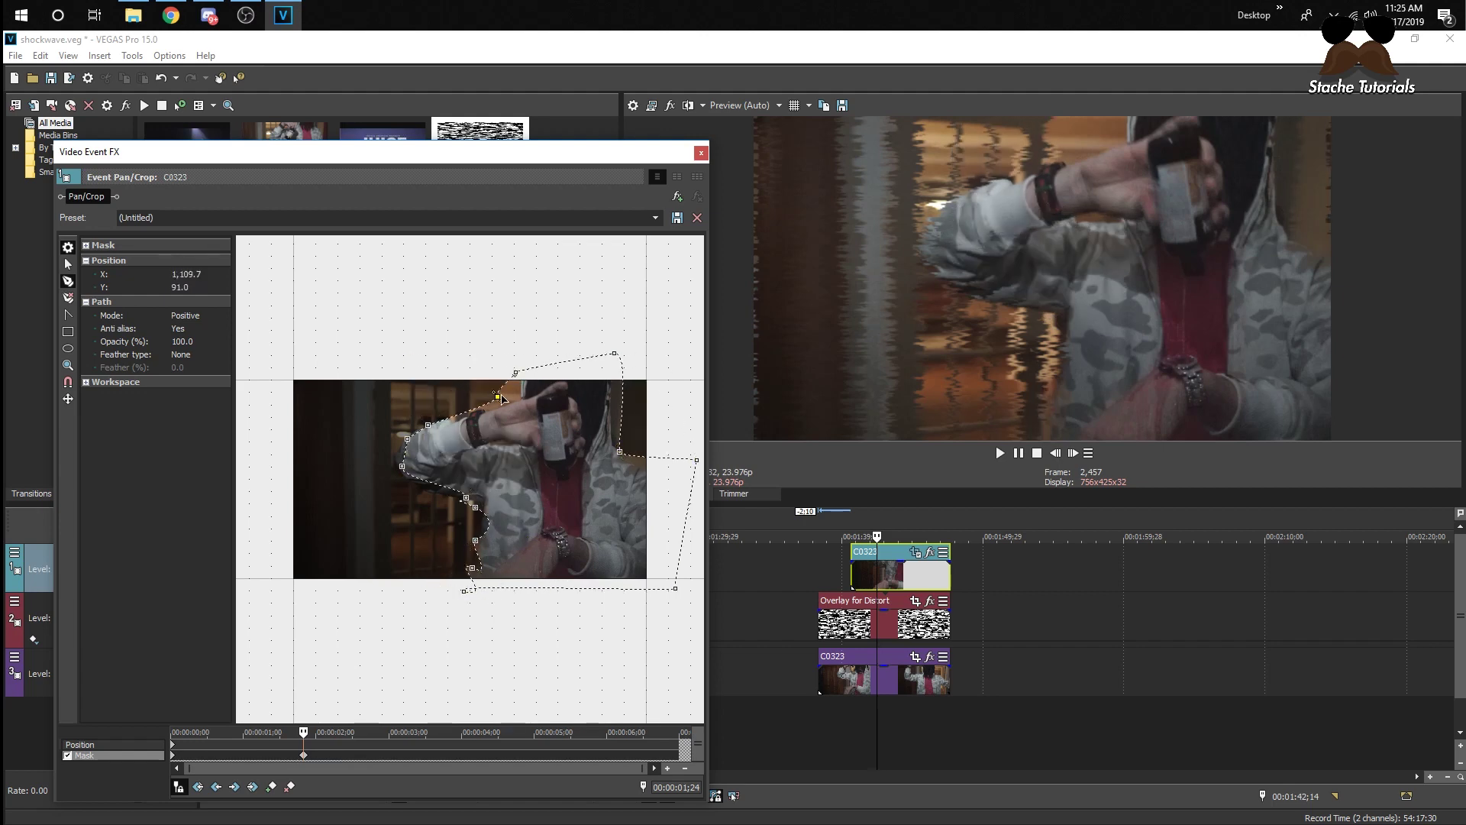
Step: Refit the mask to the person's outline at 00:00:03;14 in the clip and play the masked result
{"action": "left_click", "coordinate": [425, 731]}
{"action": "left_click_drag", "start_coordinate": [463, 590], "coordinate": [381, 549]}
{"action": "left_click_drag", "start_coordinate": [475, 540], "coordinate": [401, 401]}
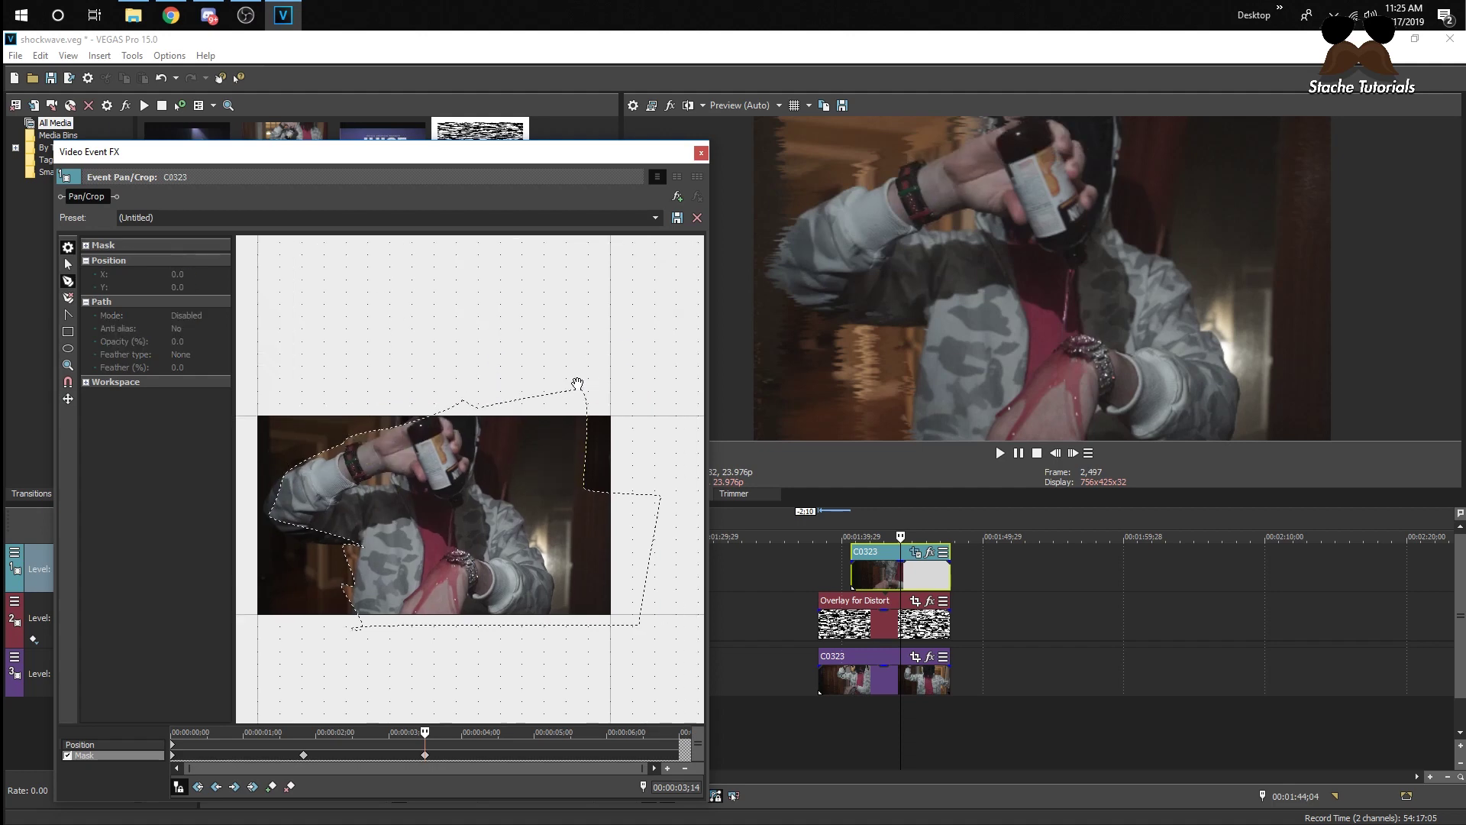
{"action": "left_click_drag", "start_coordinate": [578, 383], "coordinate": [672, 599]}
{"action": "key", "text": "space"}
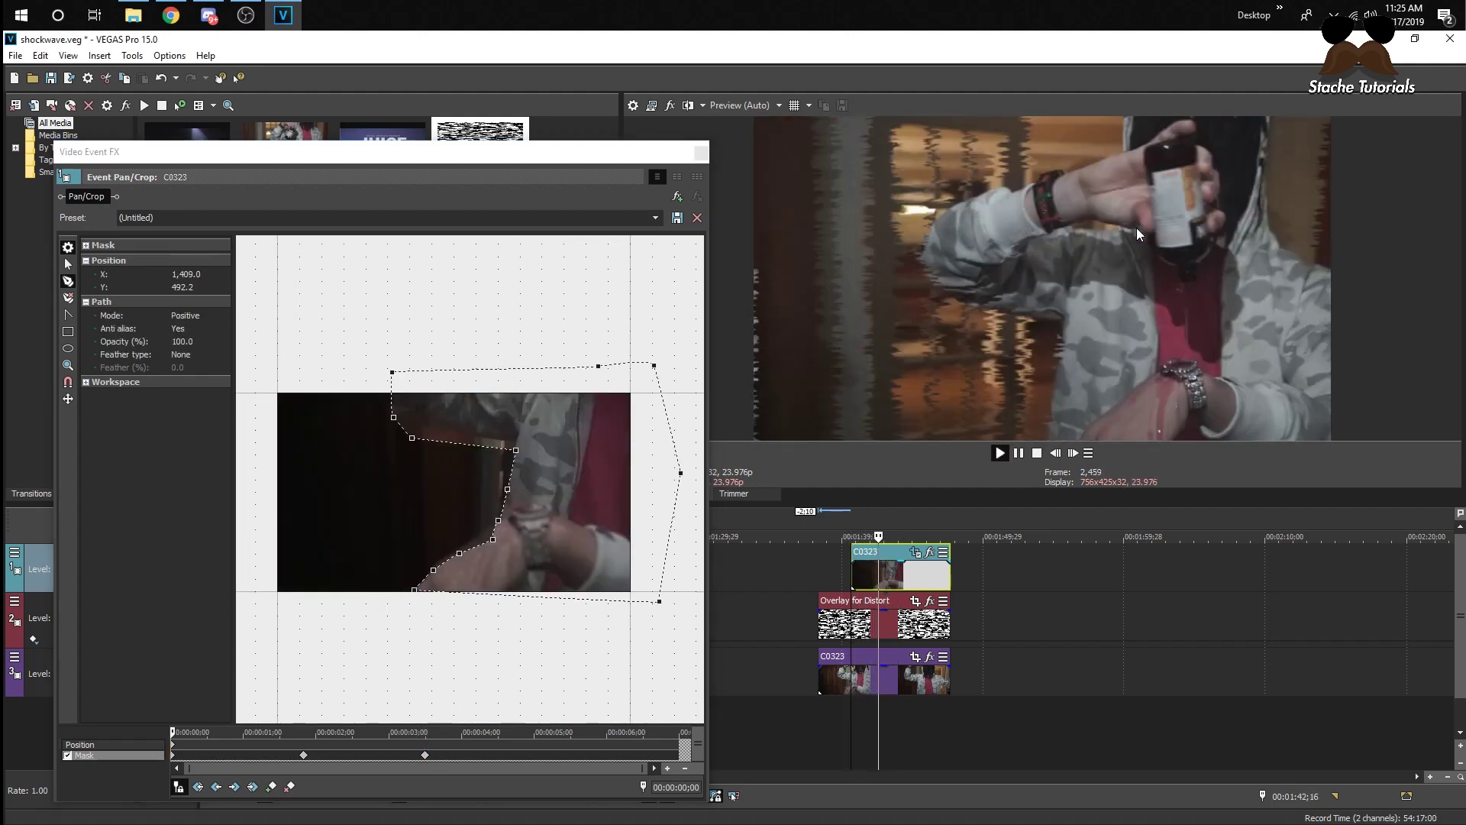
{"action": "key", "text": "space"}
Step: Try an In feather of about 1.6% on the mask
{"action": "left_click", "coordinate": [187, 354]}
{"action": "left_click", "coordinate": [187, 377]}
{"action": "left_click", "coordinate": [213, 369]}
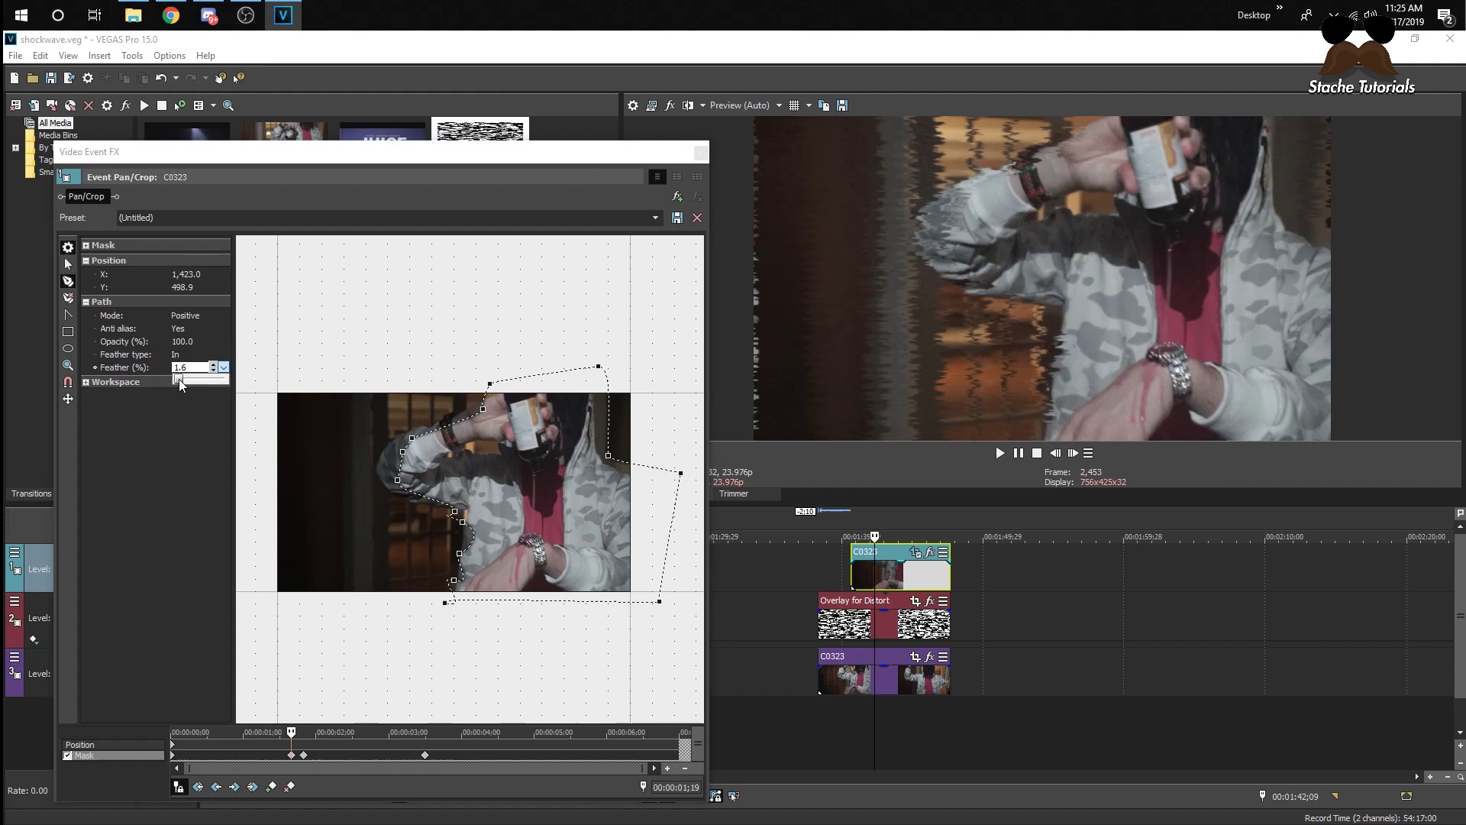
Step: Trim the noise overlay's start to match the masked clip at 00:01:40;19, and play the effect
{"action": "left_click", "coordinate": [403, 733]}
{"action": "left_click", "coordinate": [840, 571]}
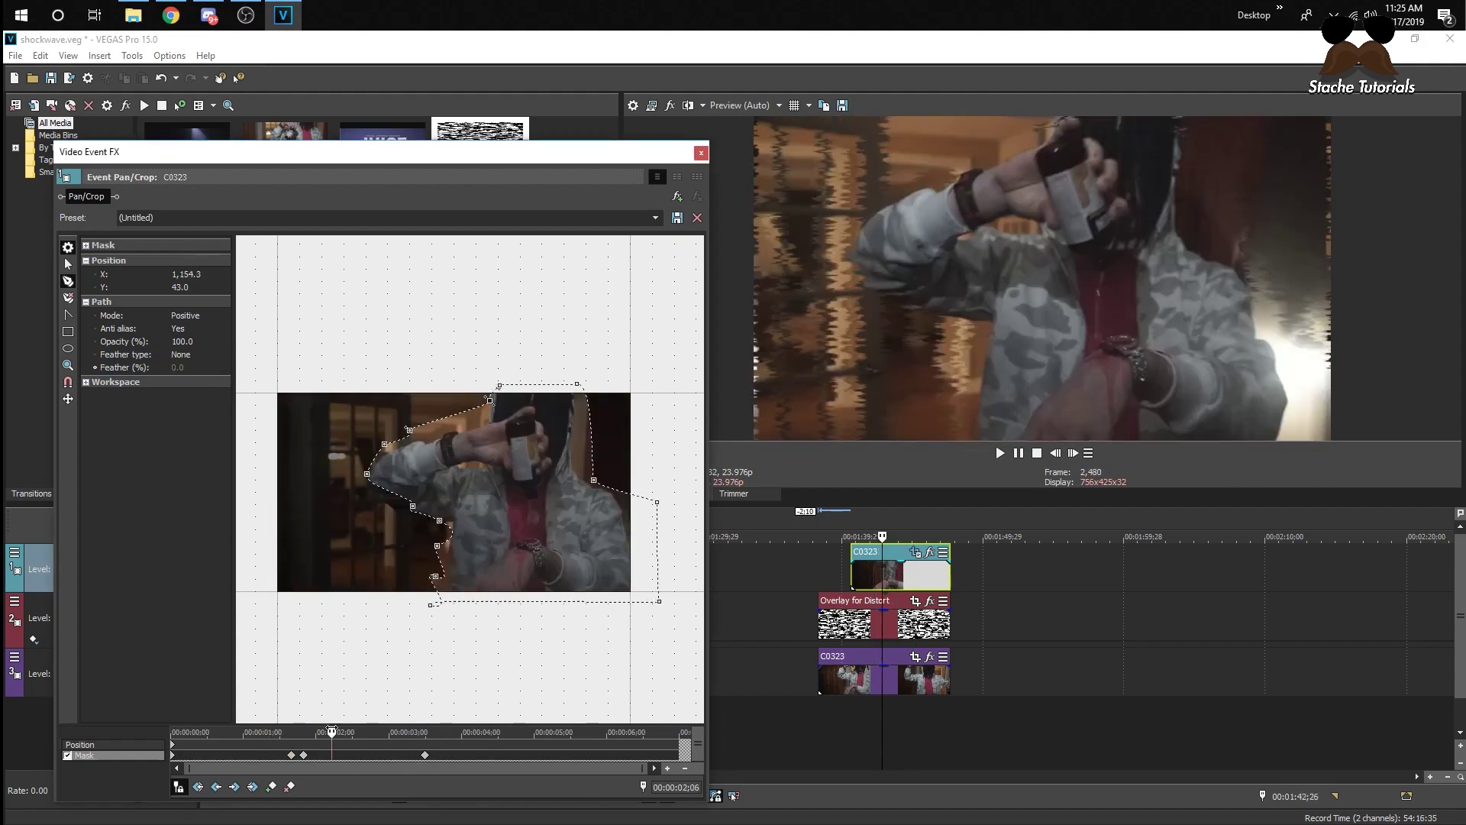
{"action": "key", "text": "space"}
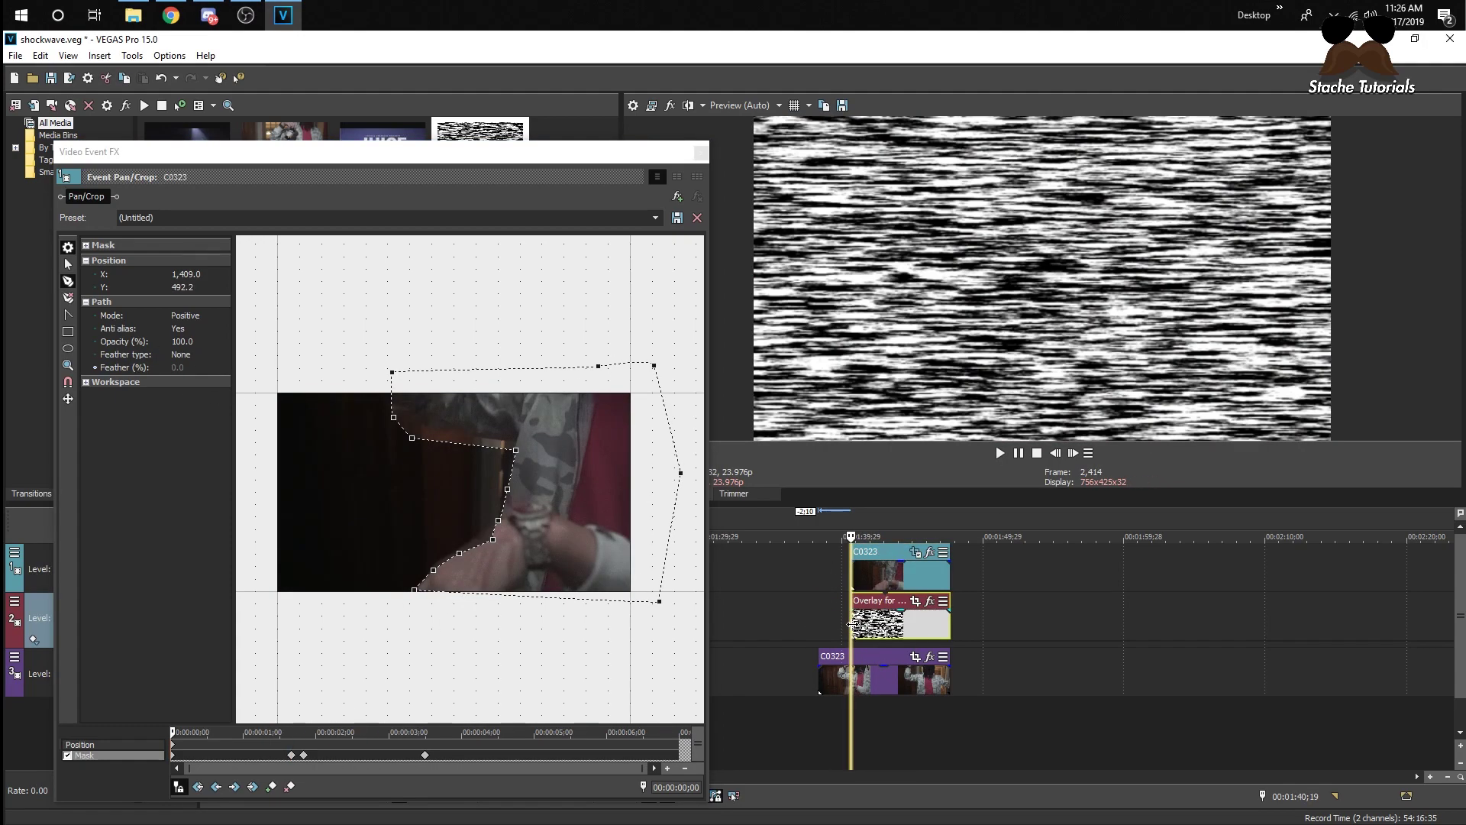
{"action": "left_click", "coordinate": [700, 152]}
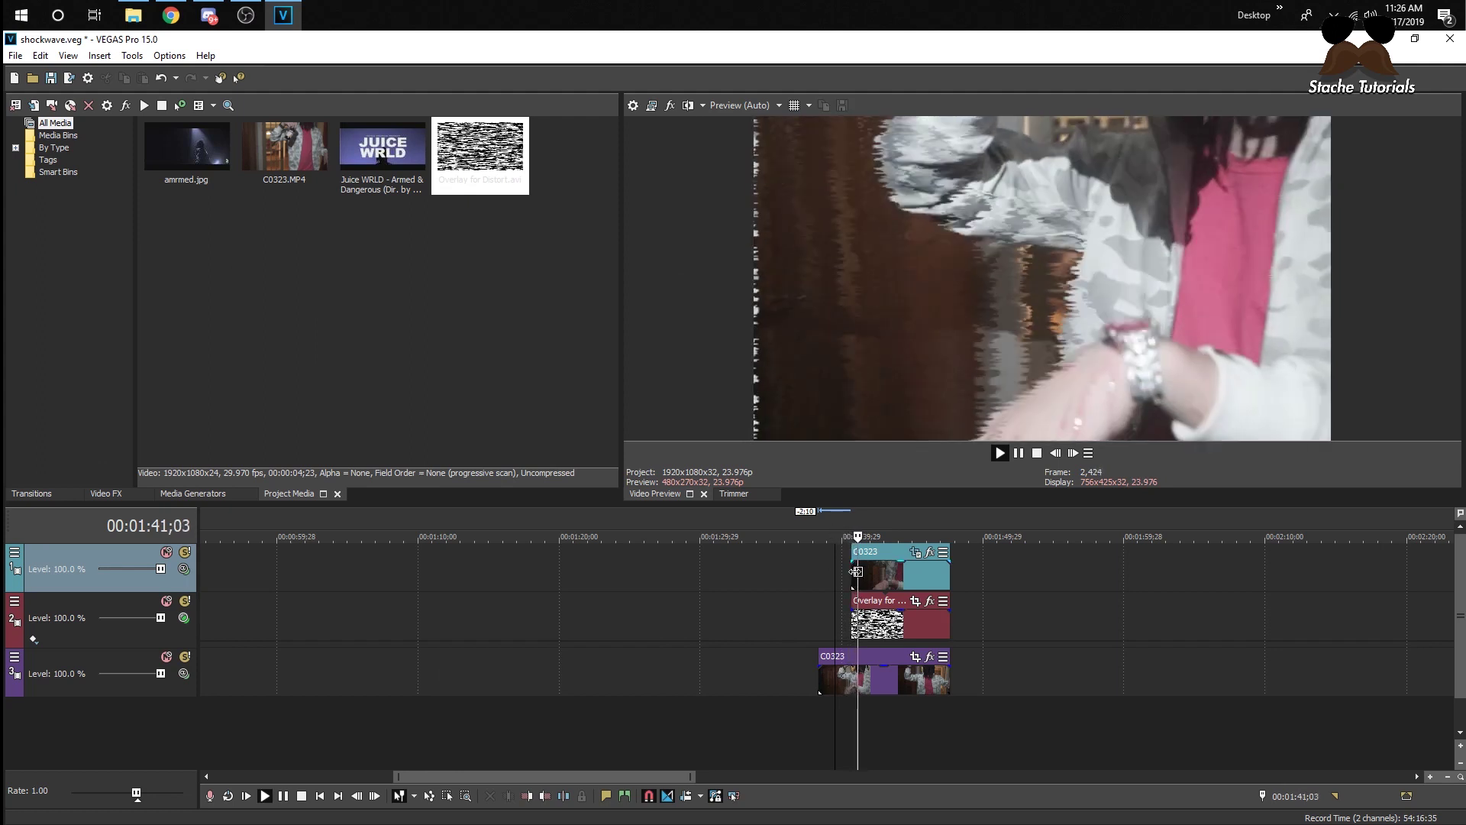
{"action": "left_click", "coordinate": [858, 622]}
{"action": "key", "text": "space"}
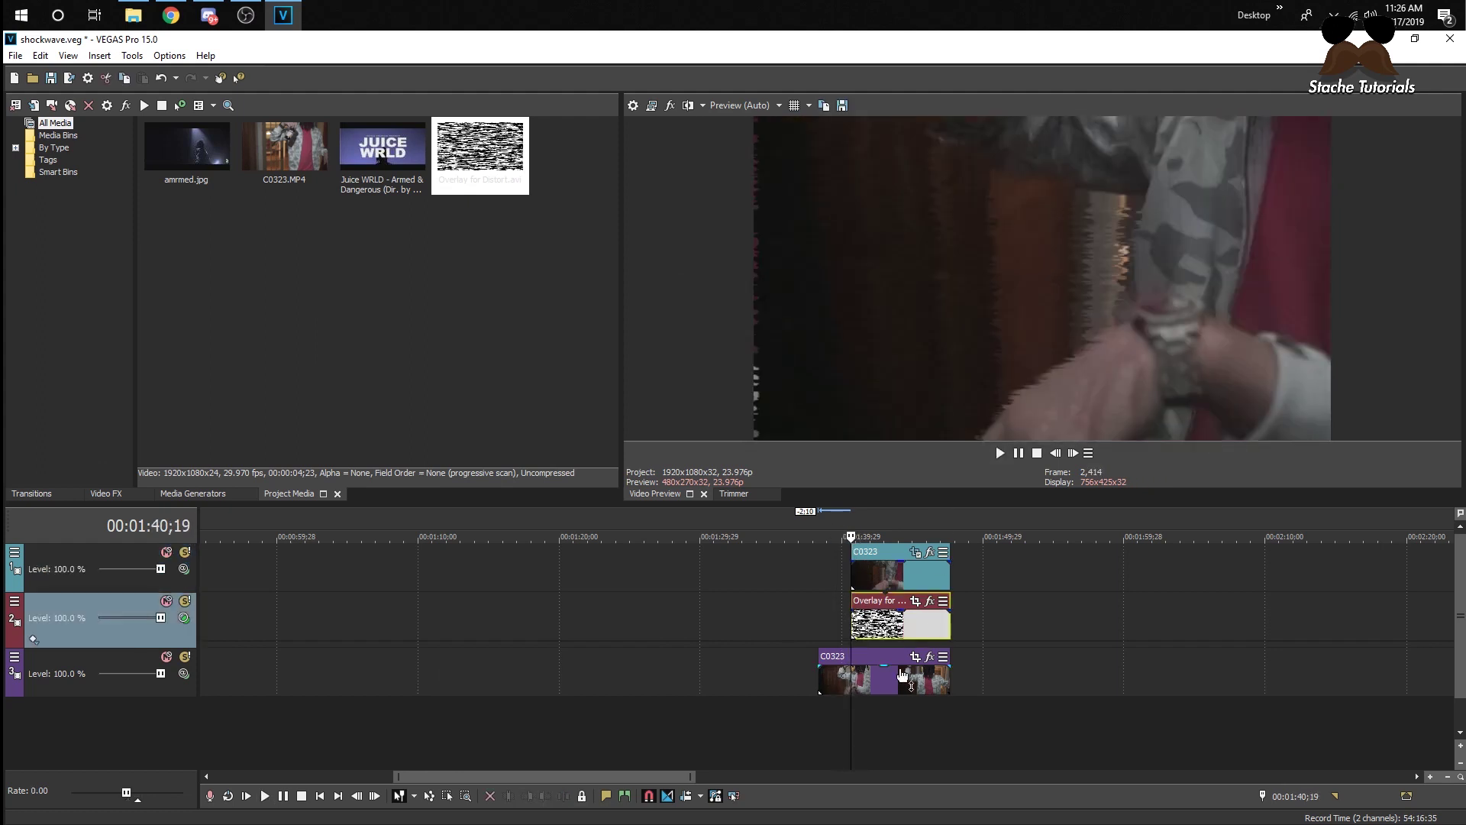
Step: Split the bottom C0323 clip at 00:01:40;19, where the masked copy begins, and select its second part
{"action": "left_click", "coordinate": [854, 676]}
{"action": "key", "text": "s"}
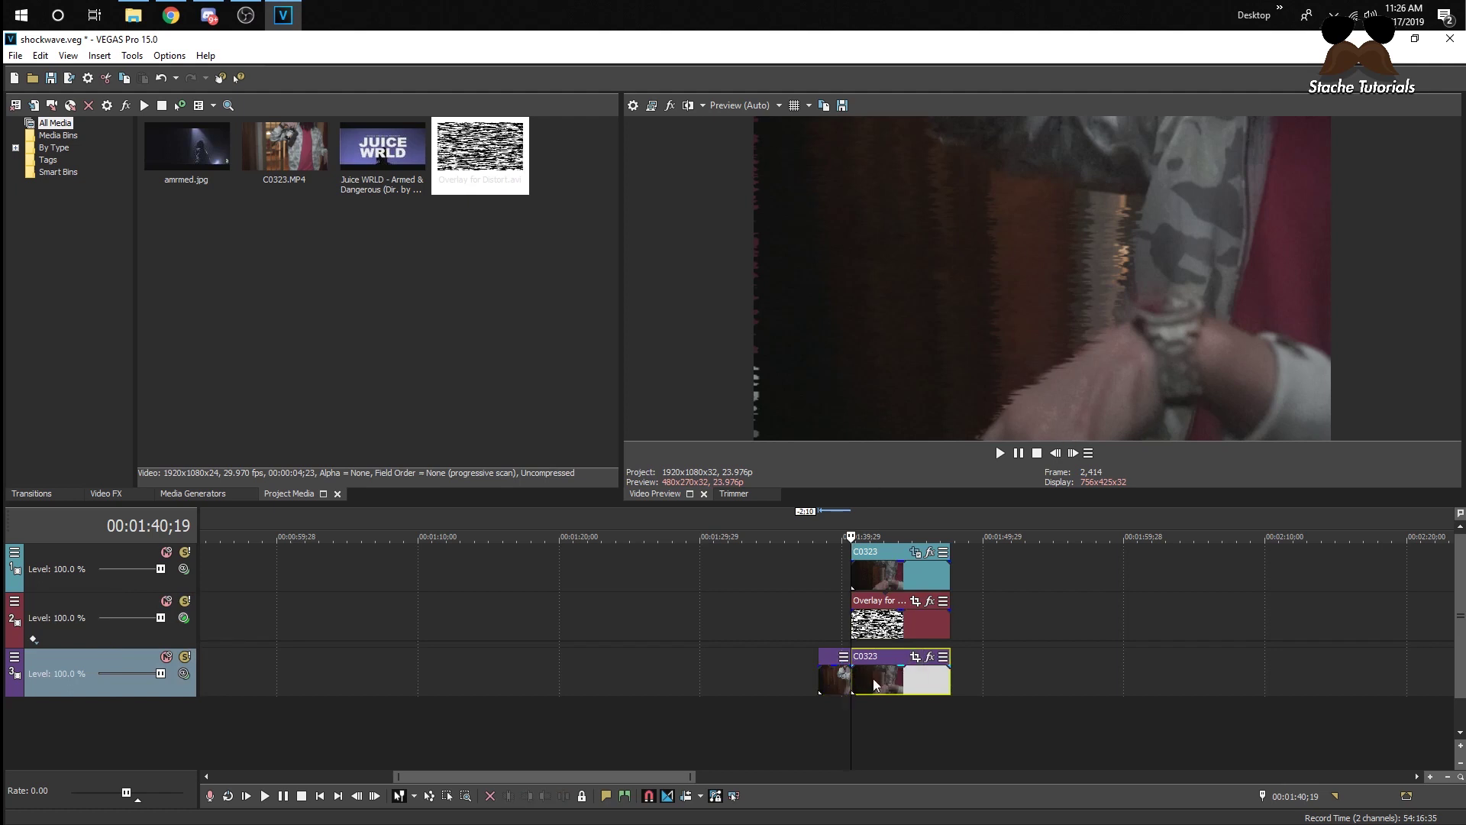
{"action": "left_click", "coordinate": [847, 685]}
{"action": "left_click", "coordinate": [886, 683]}
Step: Crop the second part of the bottom C0323 clip to 1,680 × 945, centred at X 1,032.4 and Y 602.0
{"action": "left_click", "coordinate": [929, 657]}
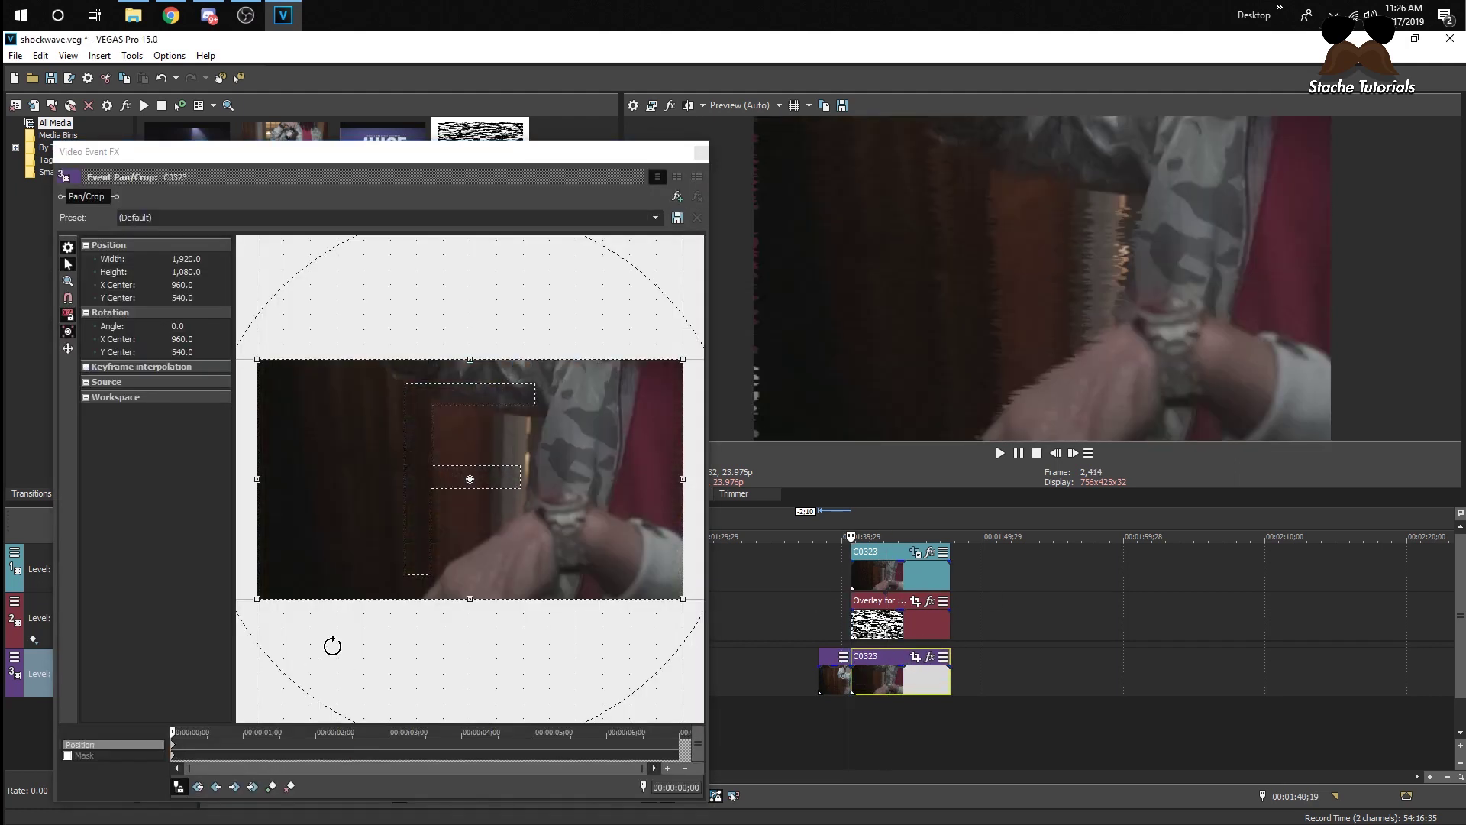
{"action": "mouse_move", "coordinate": [257, 599]}
{"action": "left_mouse_down"}
{"action": "mouse_move", "coordinate": [295, 587]}
{"action": "mouse_move", "coordinate": [245, 602]}
{"action": "mouse_move", "coordinate": [276, 592]}
{"action": "left_mouse_up"}
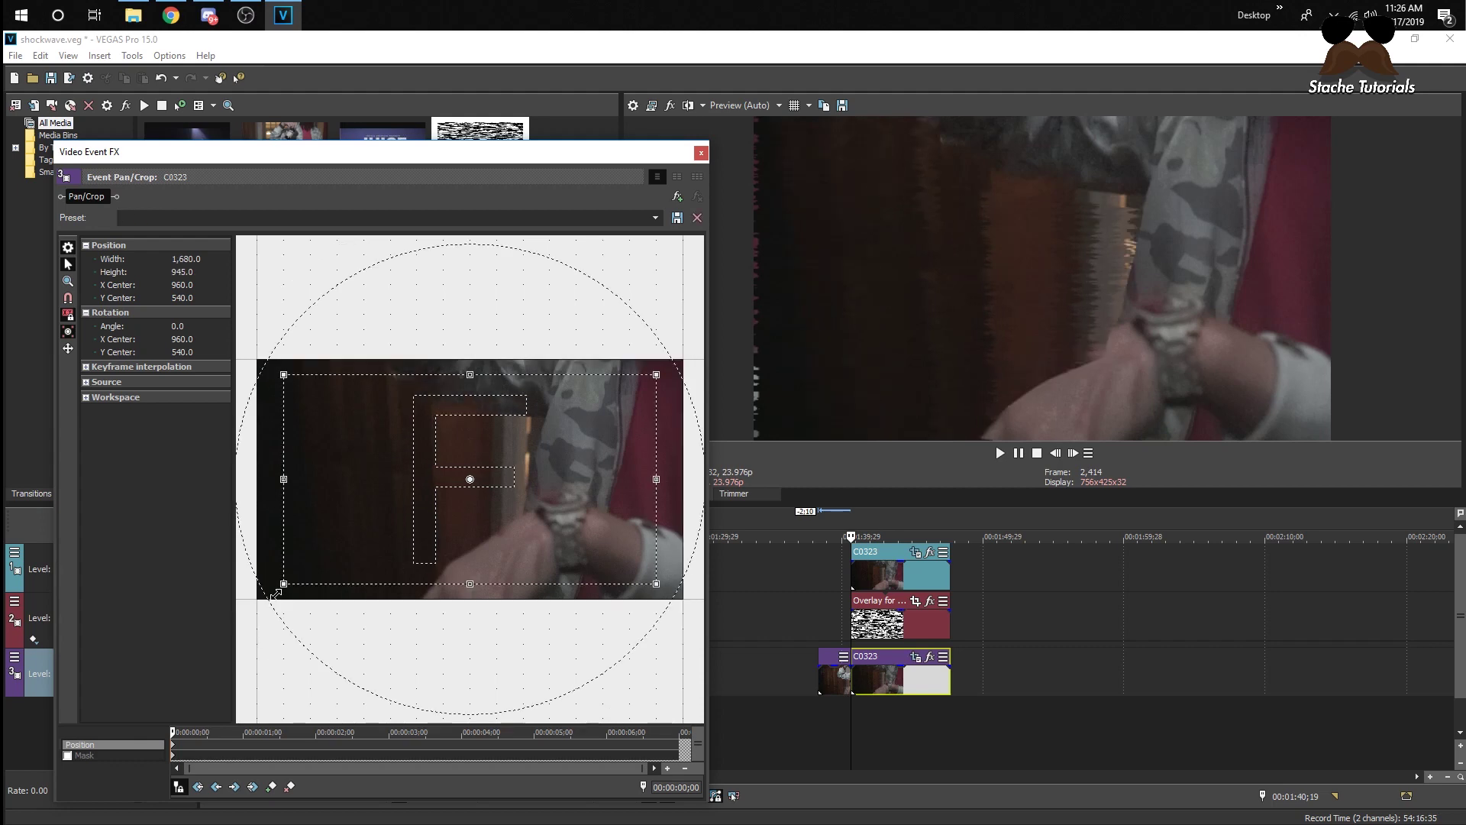
{"action": "left_click_drag", "start_coordinate": [366, 559], "coordinate": [383, 571]}
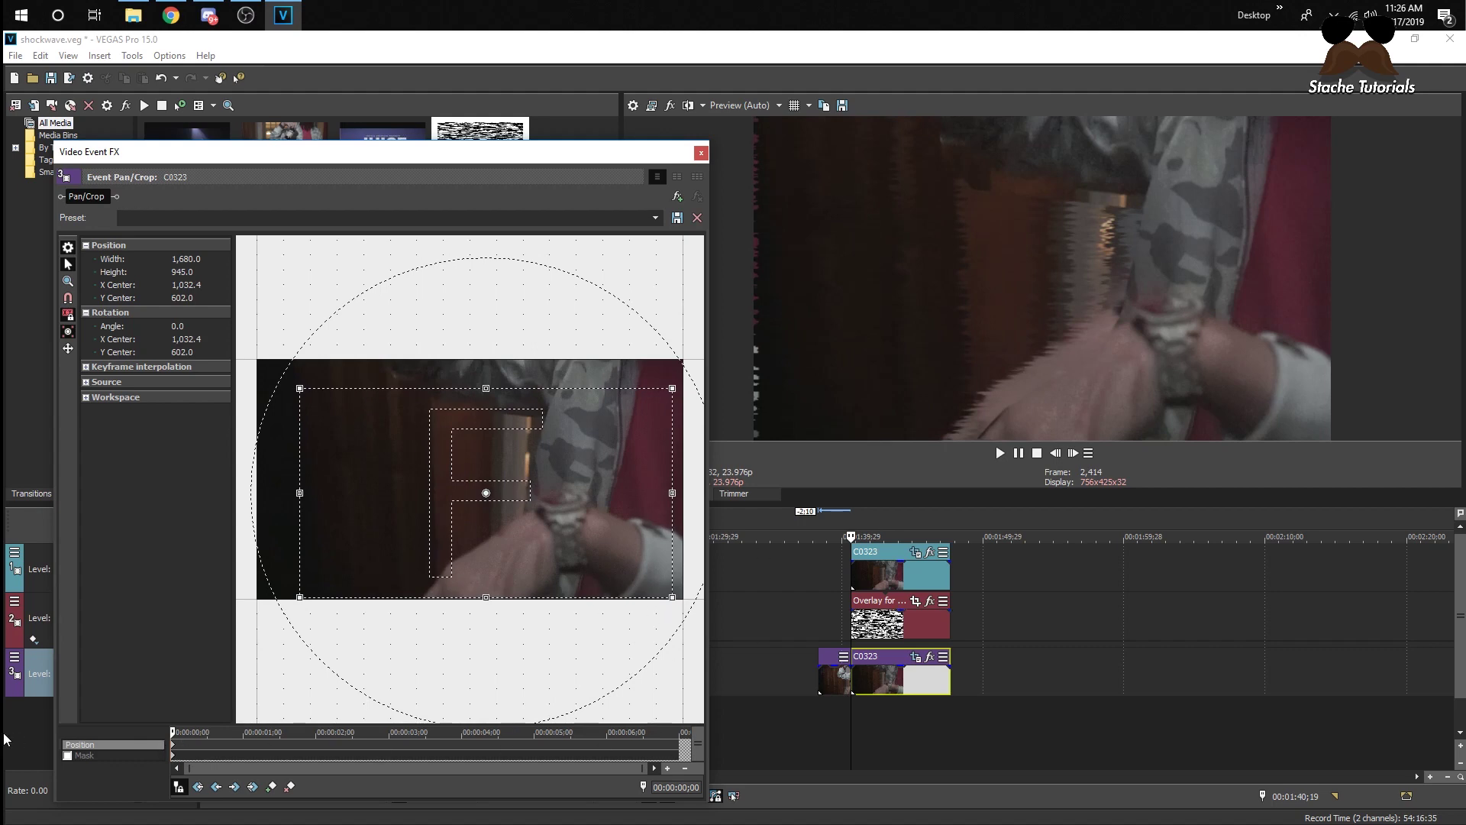
Step: Check the crop at other frames and apply the Default Pan/Crop preset at 00:00:03;05 in the clip
{"action": "left_click", "coordinate": [881, 524]}
{"action": "left_click", "coordinate": [896, 522]}
{"action": "left_click", "coordinate": [656, 218]}
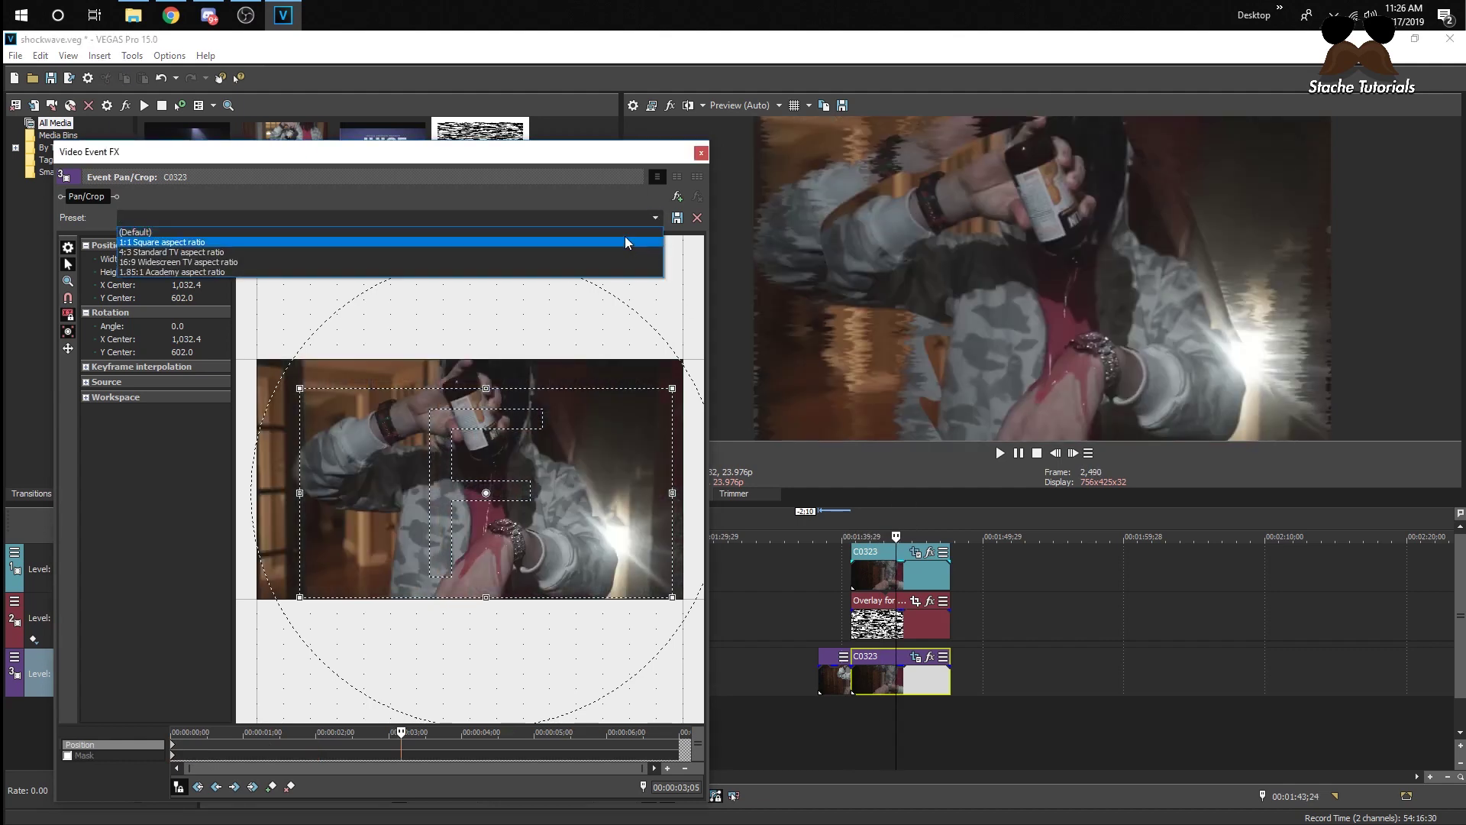
{"action": "left_click", "coordinate": [625, 232]}
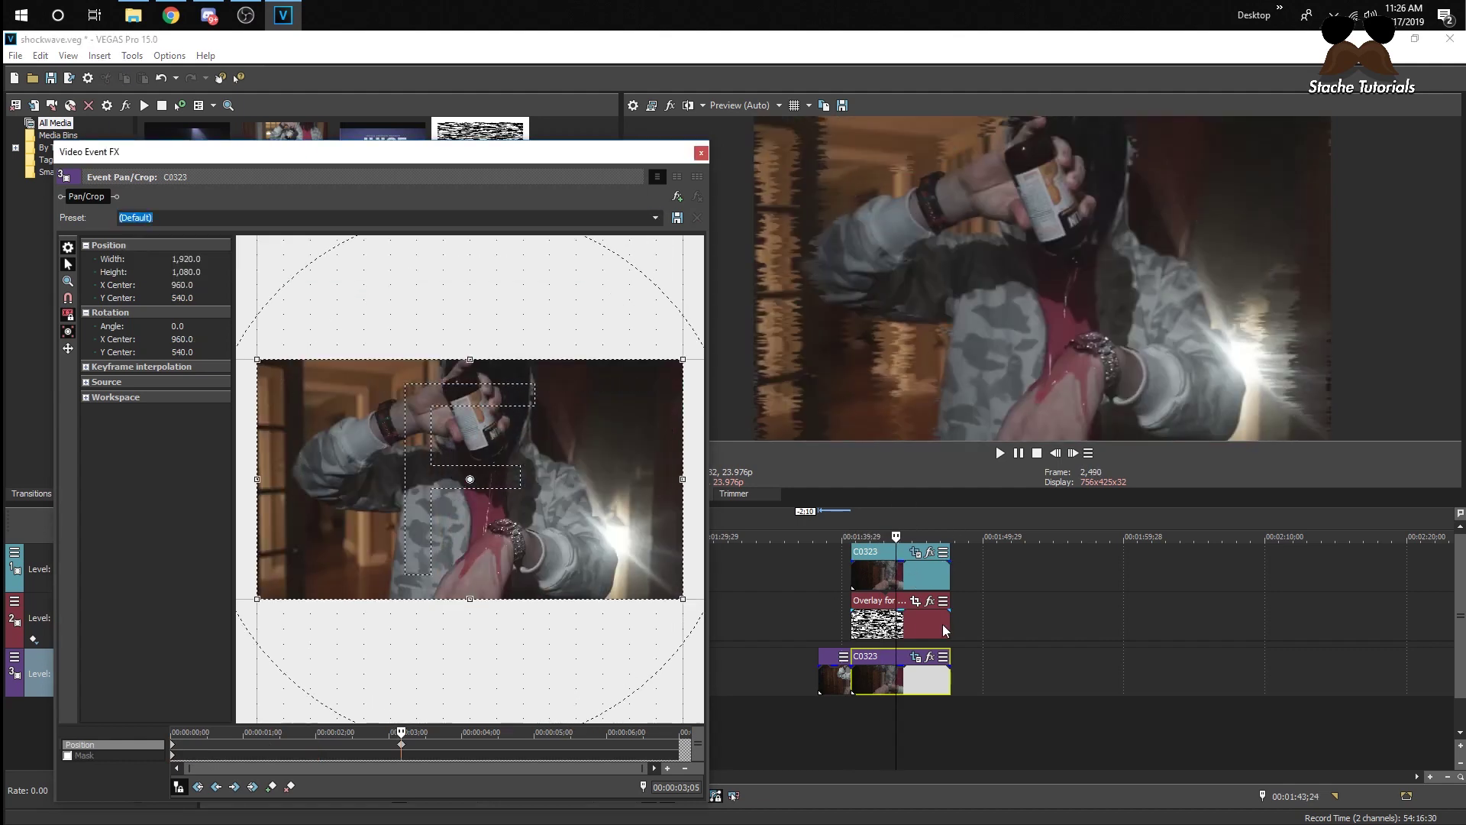
Step: Trim the noise overlay's end to 00:01:43;24 and play the effect from 00:01:40;19
{"action": "left_click_drag", "start_coordinate": [947, 625], "coordinate": [898, 630]}
{"action": "left_click", "coordinate": [1055, 452]}
{"action": "mouse_move", "coordinate": [895, 609]}
{"action": "left_mouse_down"}
{"action": "mouse_move", "coordinate": [966, 625]}
{"action": "mouse_move", "coordinate": [896, 626]}
{"action": "left_mouse_up"}
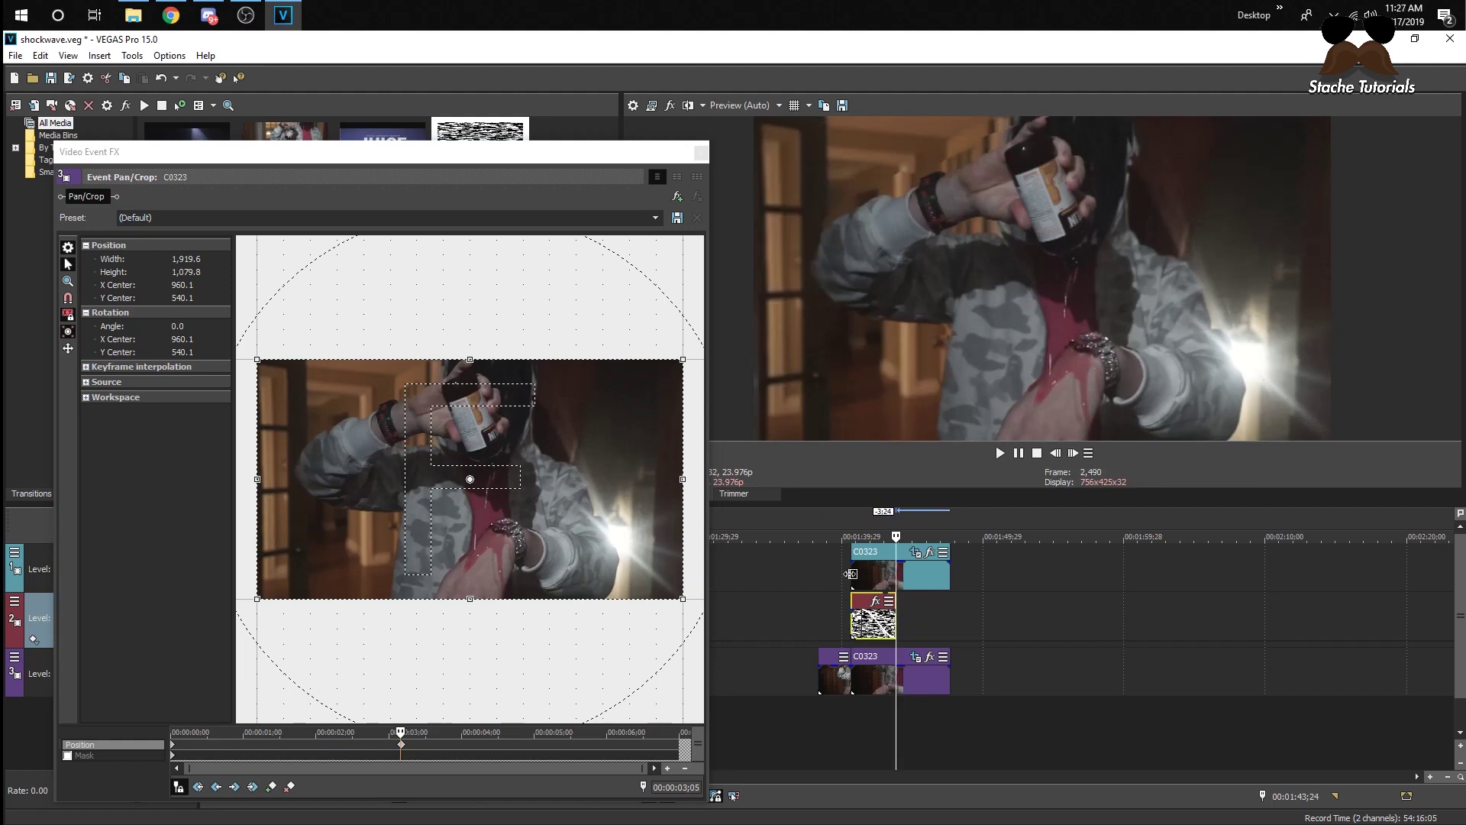
{"action": "left_click", "coordinate": [849, 573]}
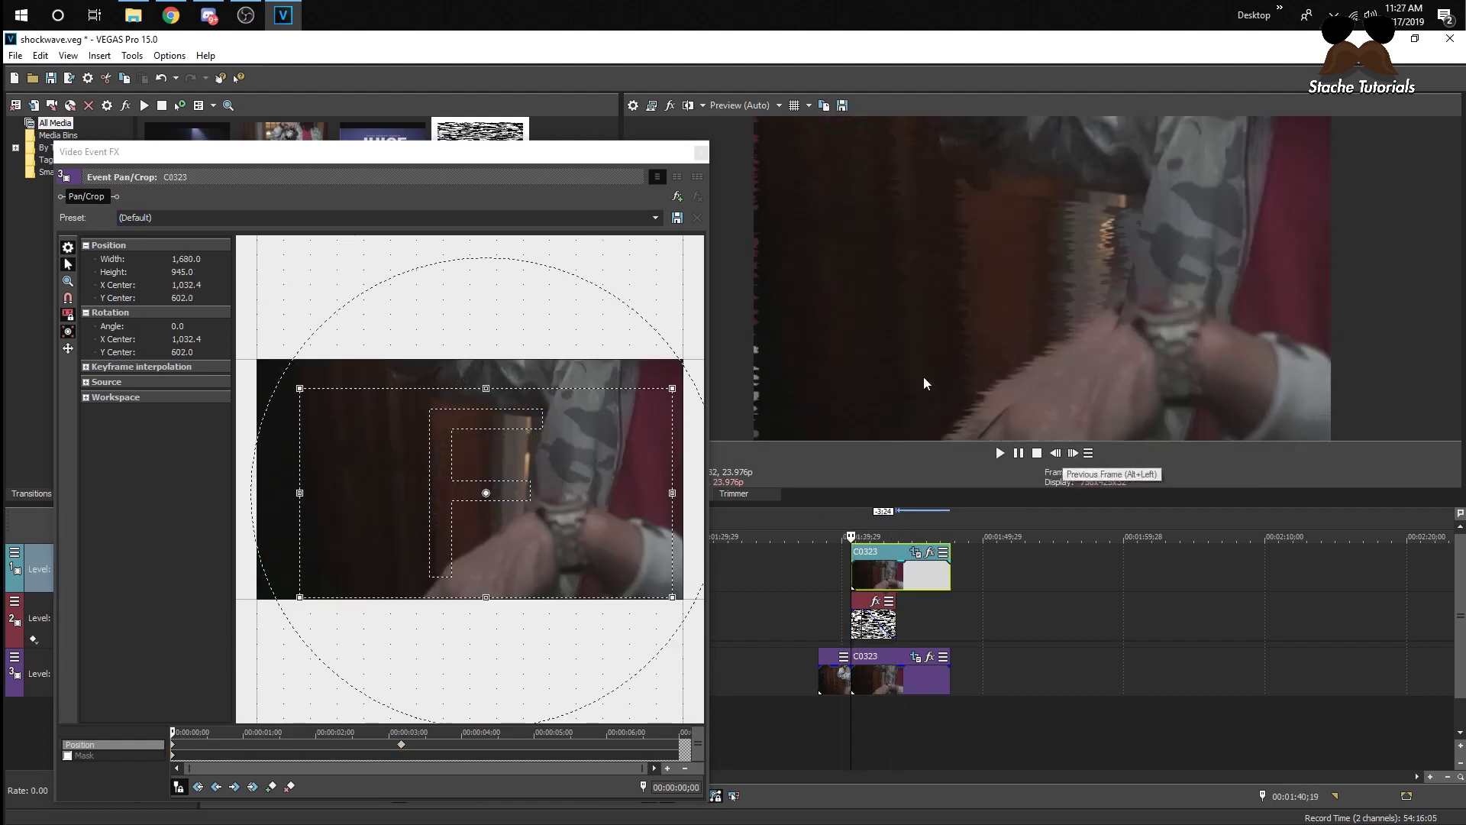
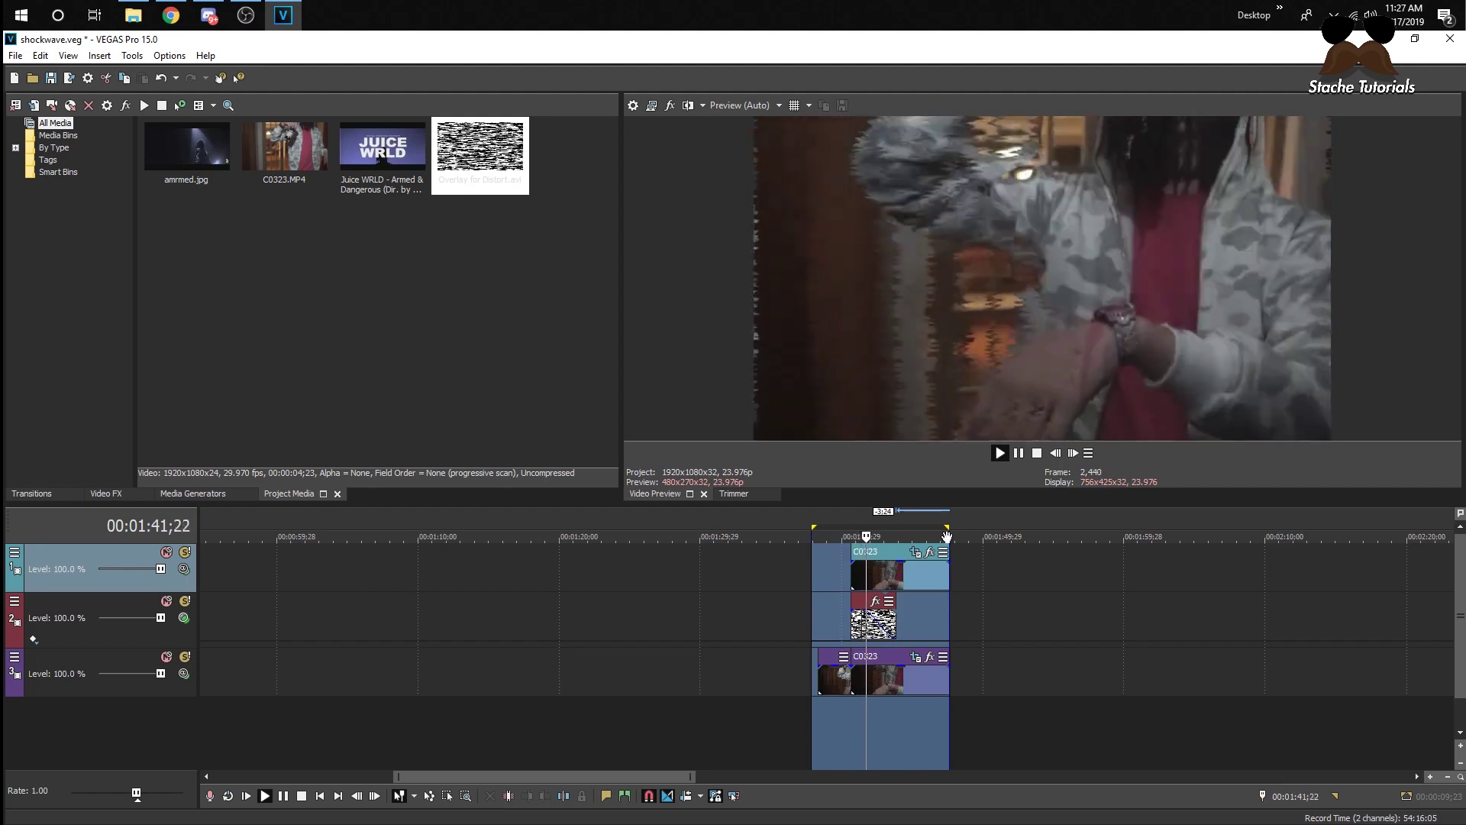
{"action": "key", "text": "space"}
{"action": "left_click", "coordinate": [872, 567]}
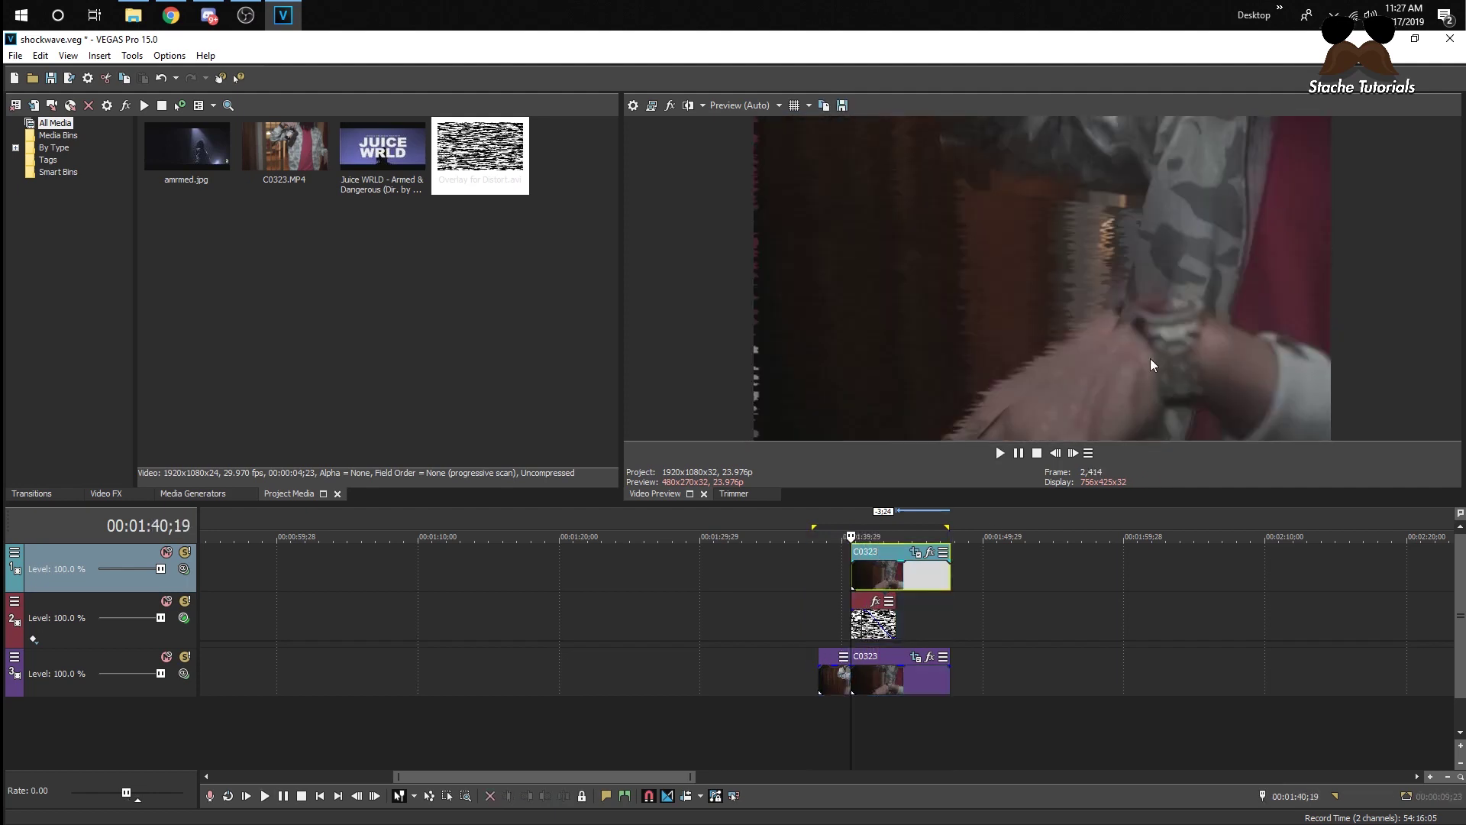
{"action": "key", "text": "space"}
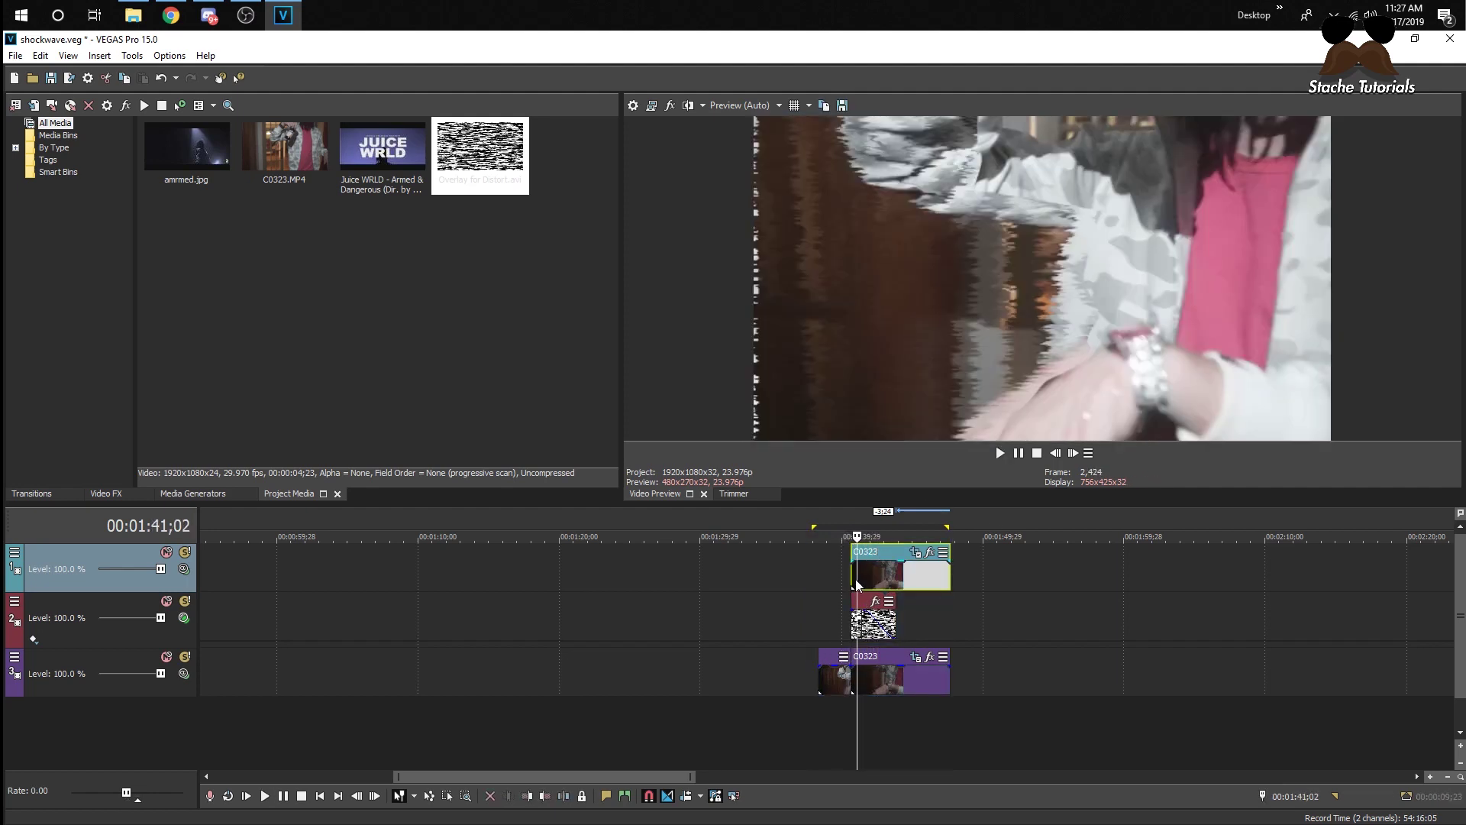
{"action": "key", "text": "space"}
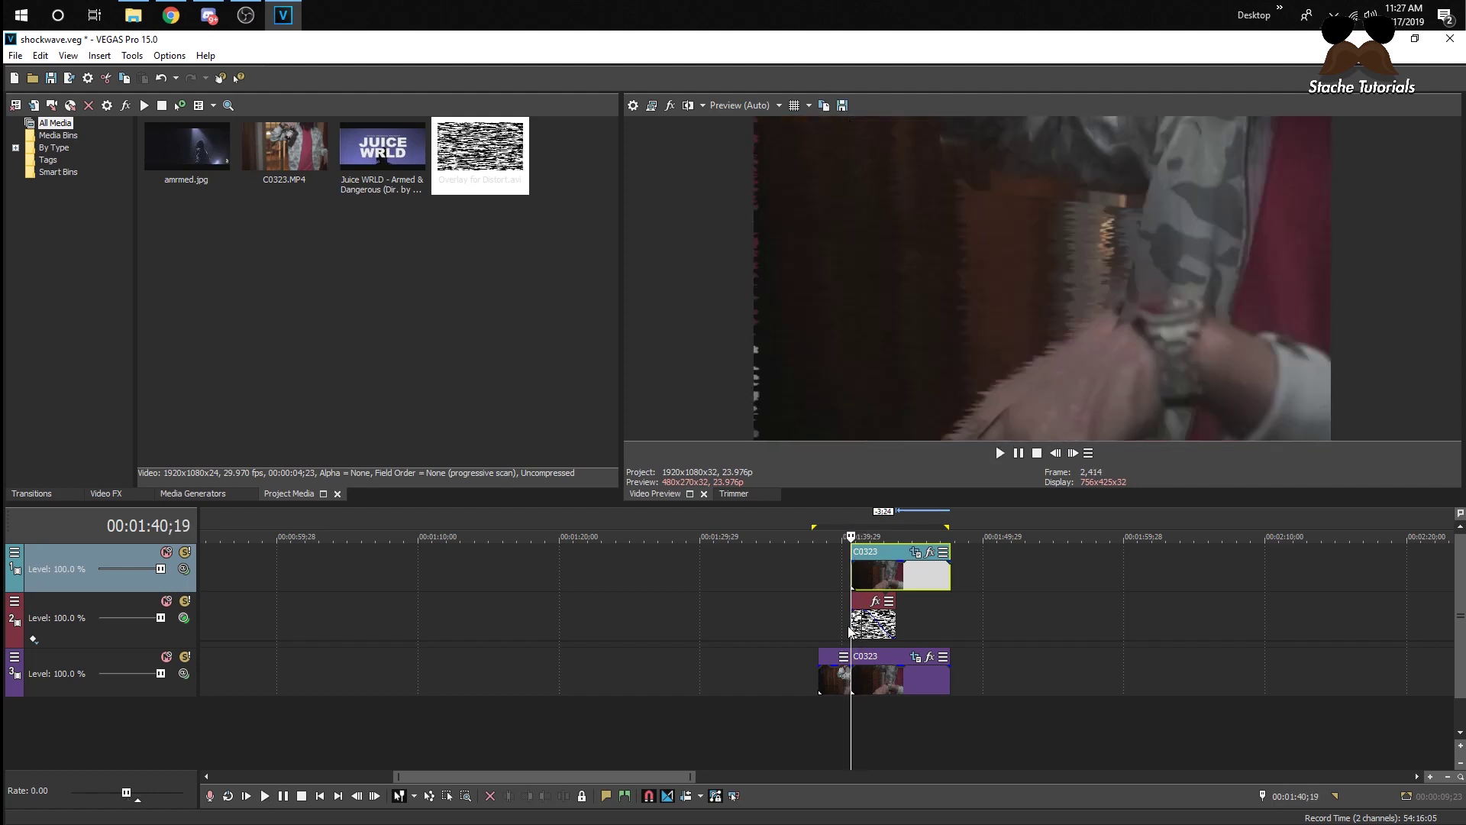
{"action": "left_click", "coordinate": [843, 620]}
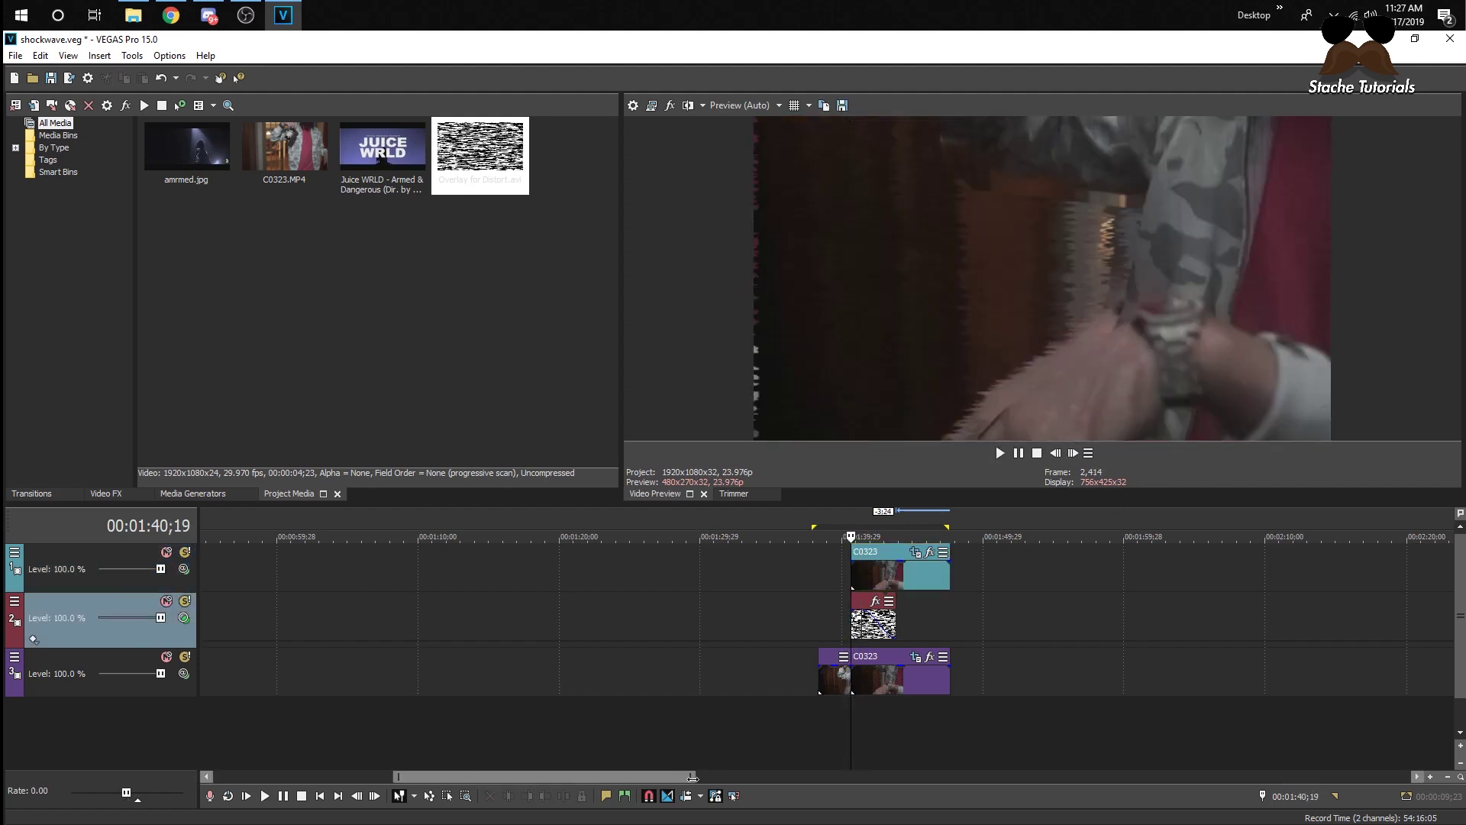
Step: Advance frame by frame to 00:01:41;17 and trim the noise overlay's end to that point
{"action": "left_click_drag", "start_coordinate": [695, 777], "coordinate": [649, 775]}
{"action": "left_click", "coordinate": [1073, 453]}
{"action": "left_click", "coordinate": [1073, 453]}
{"action": "left_click", "coordinate": [1072, 453]}
{"action": "left_click", "coordinate": [1073, 452]}
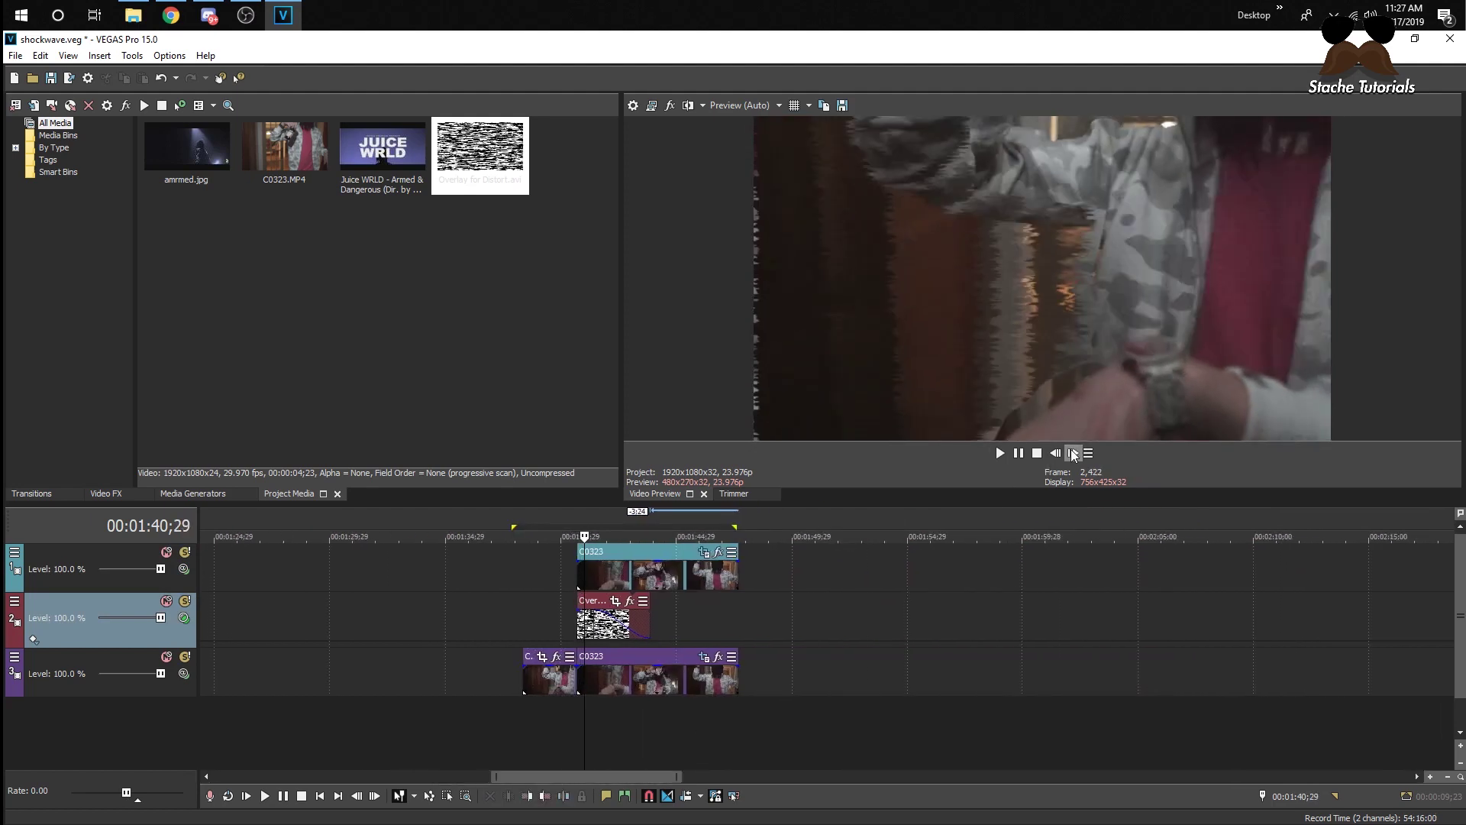
{"action": "left_click", "coordinate": [1073, 453]}
{"action": "left_click", "coordinate": [1073, 451]}
{"action": "left_click", "coordinate": [1075, 452]}
{"action": "left_click", "coordinate": [1074, 452]}
{"action": "left_click", "coordinate": [1074, 452]}
{"action": "left_click", "coordinate": [1075, 452]}
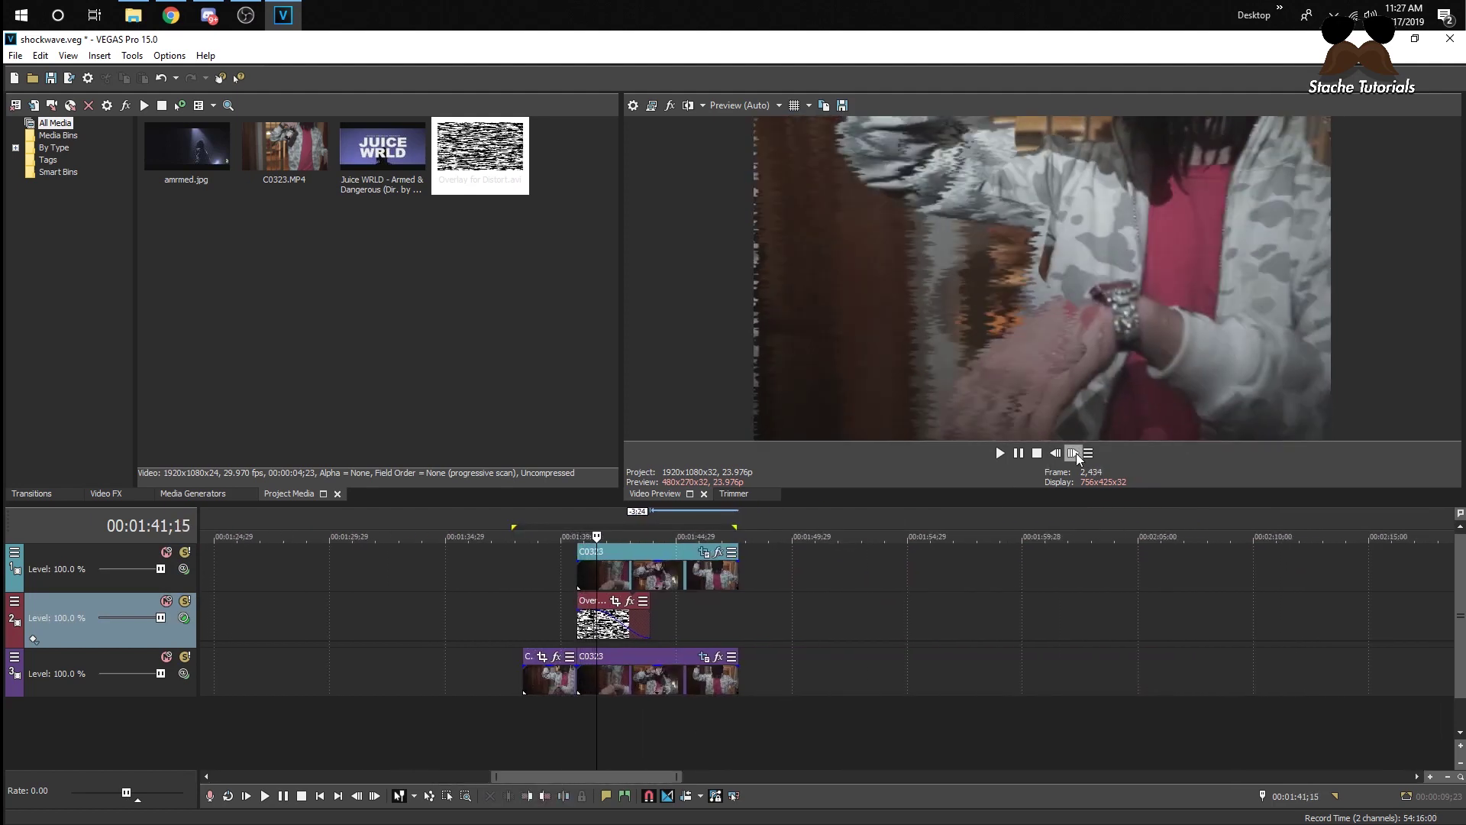
{"action": "left_click", "coordinate": [1075, 452]}
{"action": "left_click", "coordinate": [1075, 452]}
{"action": "left_click_drag", "start_coordinate": [649, 620], "coordinate": [597, 620]}
Step: Split the bottom C0323 clip at 00:01:41;17, where the noise overlay ends, and select the part after the cut
{"action": "left_click", "coordinate": [606, 682]}
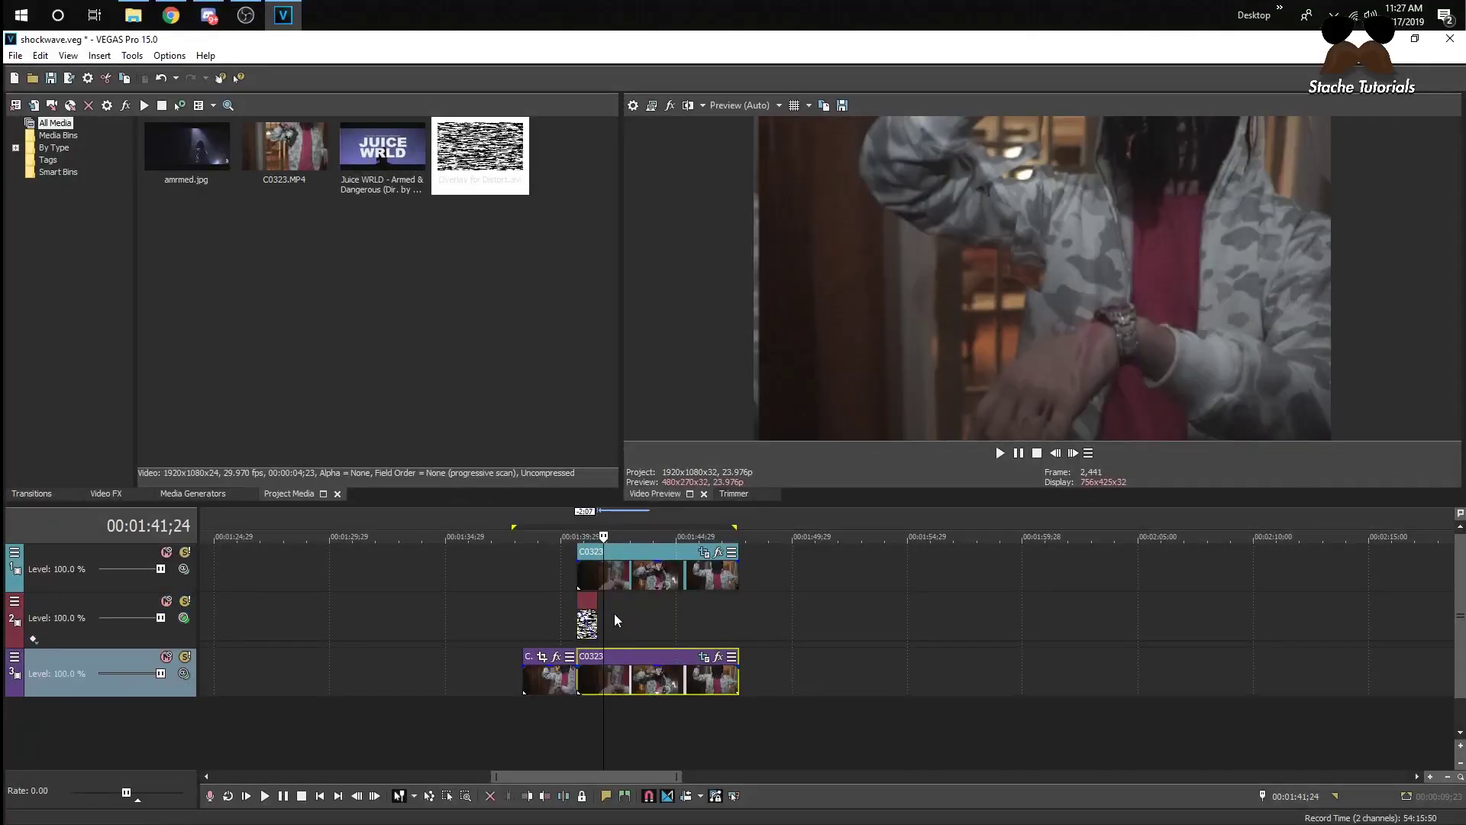
{"action": "left_click", "coordinate": [613, 612]}
{"action": "left_click", "coordinate": [598, 680]}
{"action": "key", "text": "s"}
{"action": "left_click", "coordinate": [606, 683]}
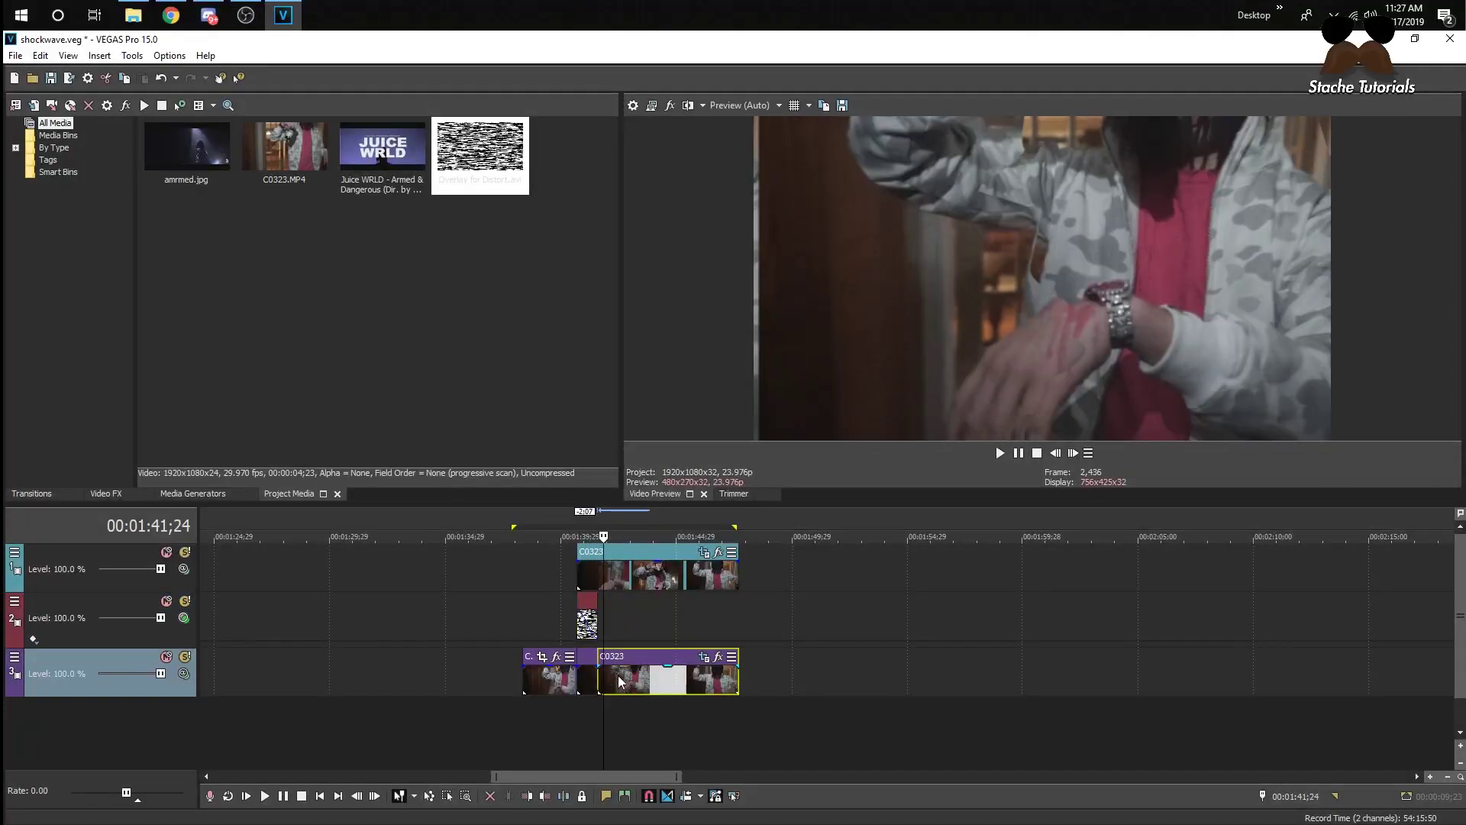
Step: Apply the Default Pan/Crop preset at the start of the bottom C0323 part after 00:01:41;17
{"action": "left_click", "coordinate": [718, 657]}
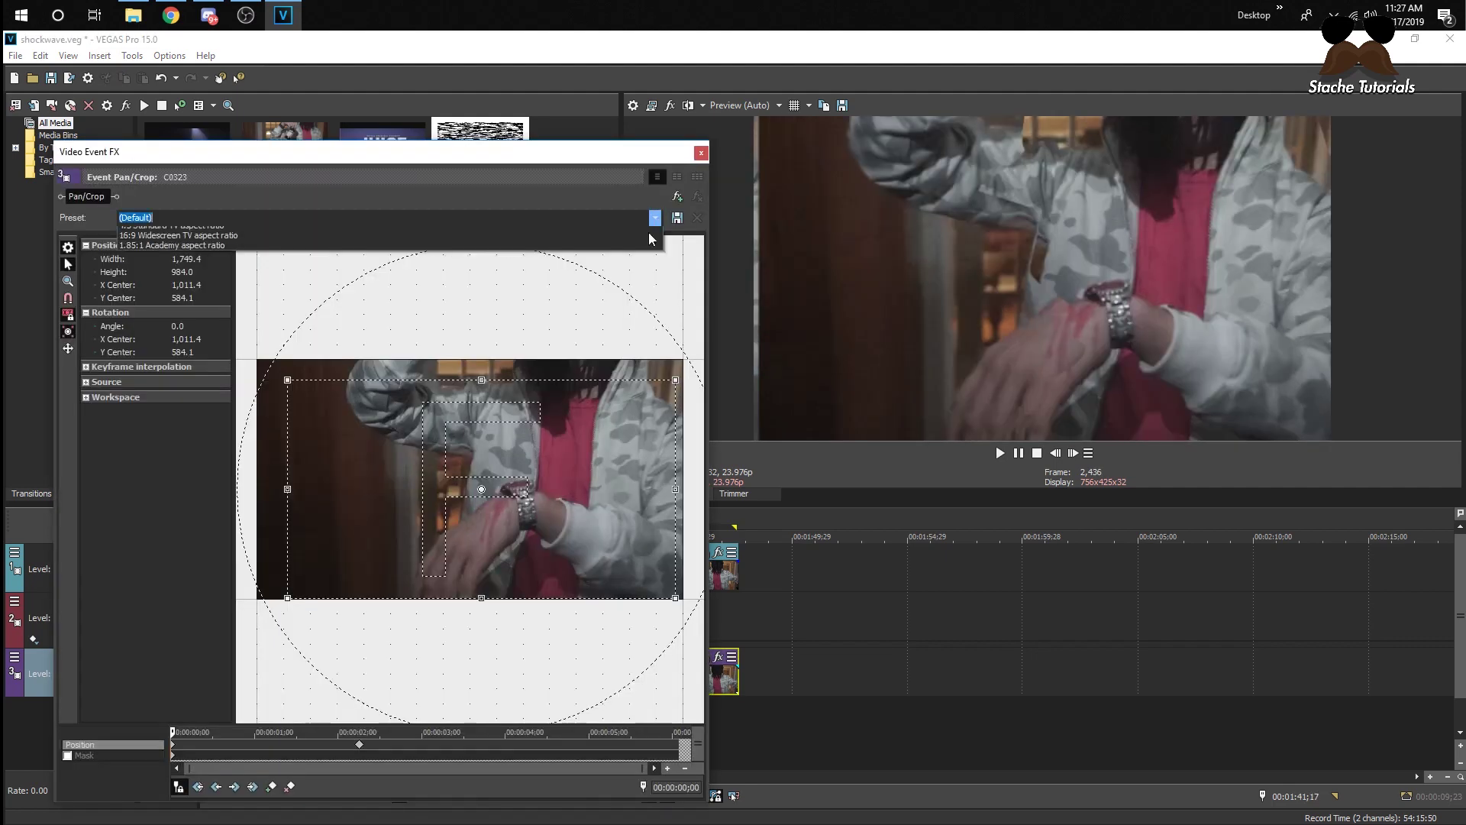
{"action": "left_click", "coordinate": [655, 219]}
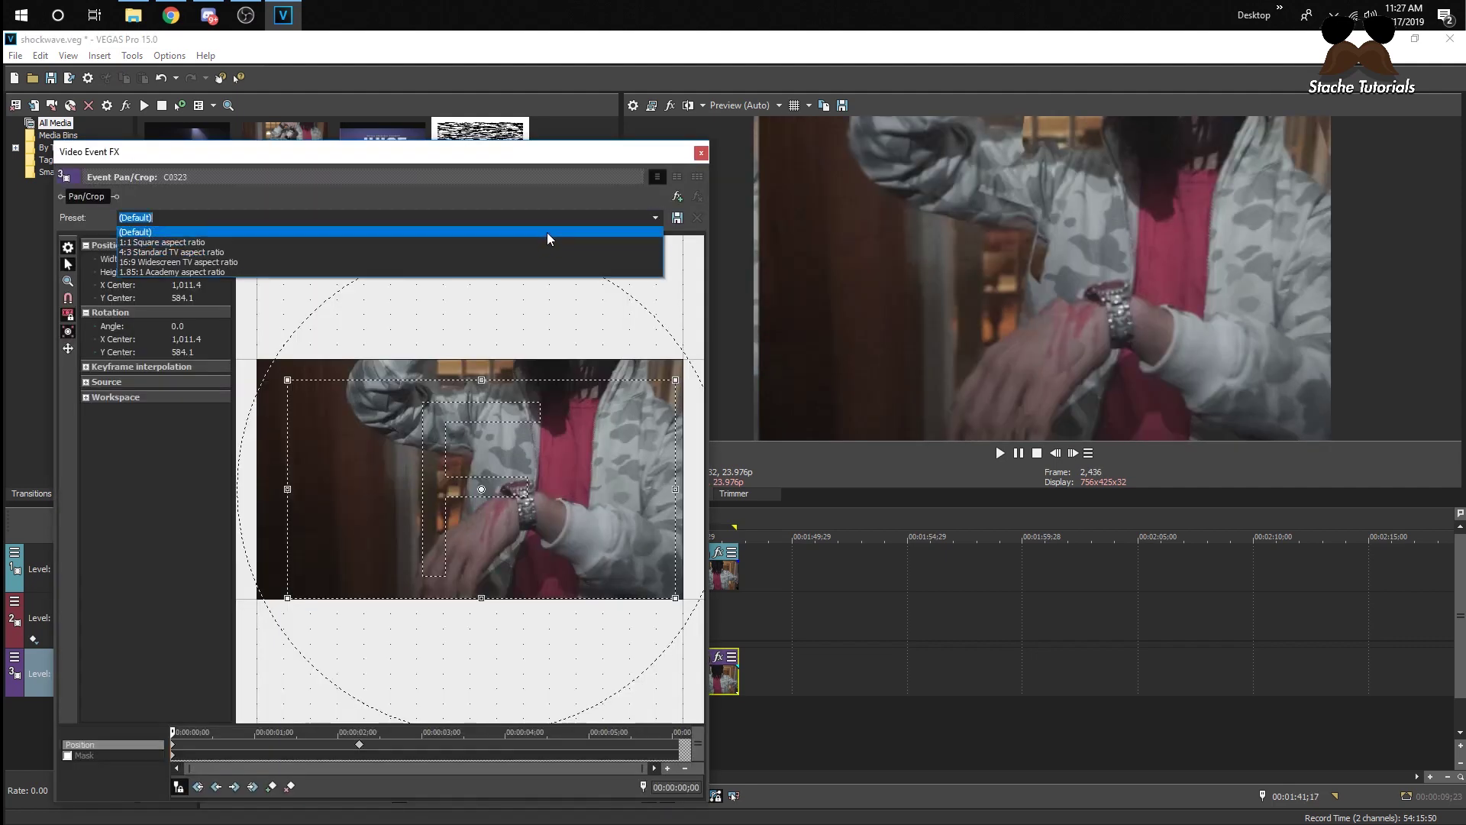
{"action": "left_click", "coordinate": [547, 232]}
{"action": "left_click", "coordinate": [707, 154]}
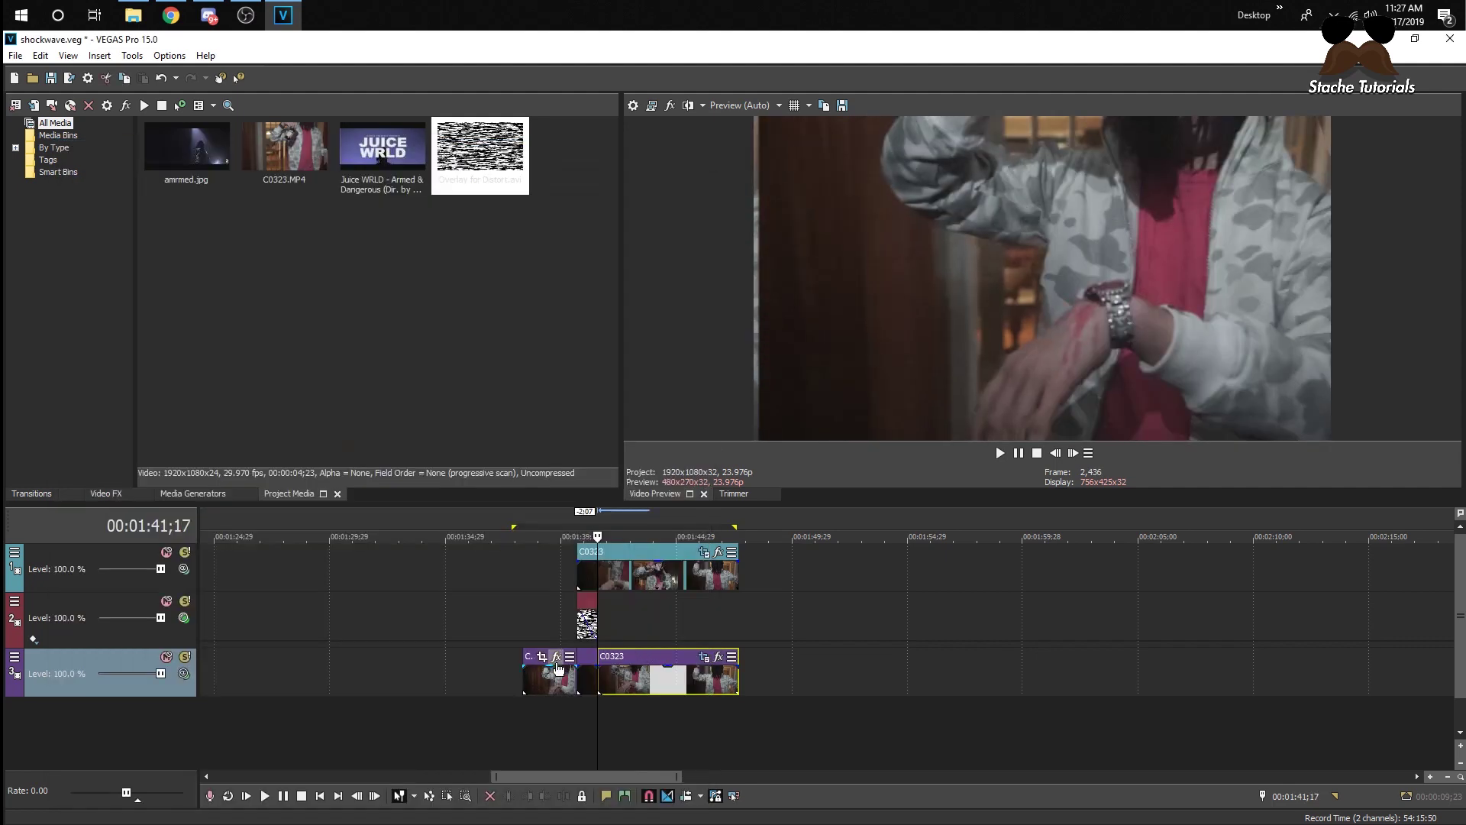
Step: Apply the Default Pan/Crop preset at 00:00:00;27 in the bottom C0323 part beneath the noise overlay
{"action": "left_click", "coordinate": [591, 674]}
{"action": "scroll", "coordinate": [598, 666], "scroll_direction": "up", "scroll_amount": 5}
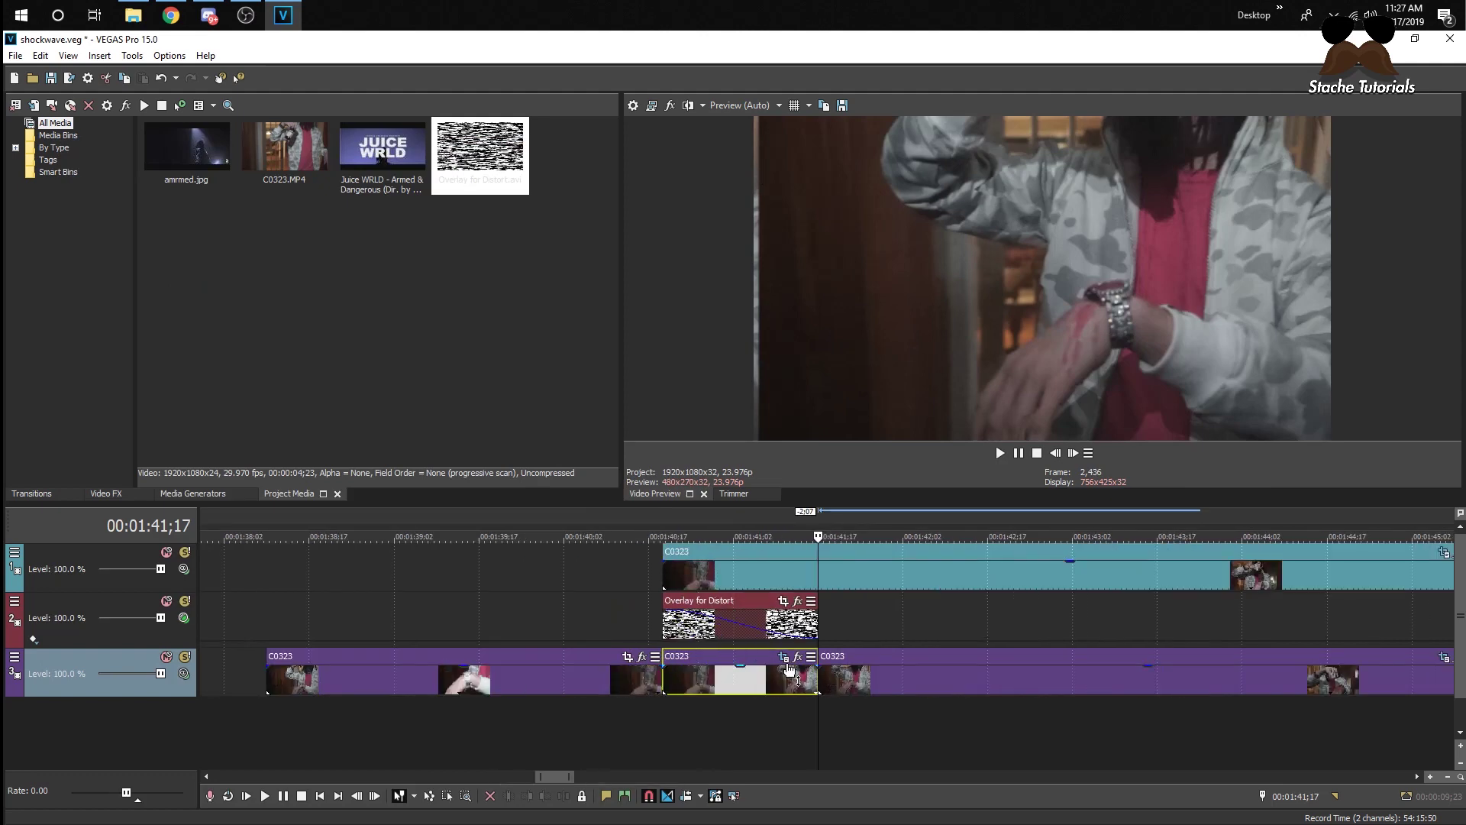
{"action": "left_click", "coordinate": [784, 657]}
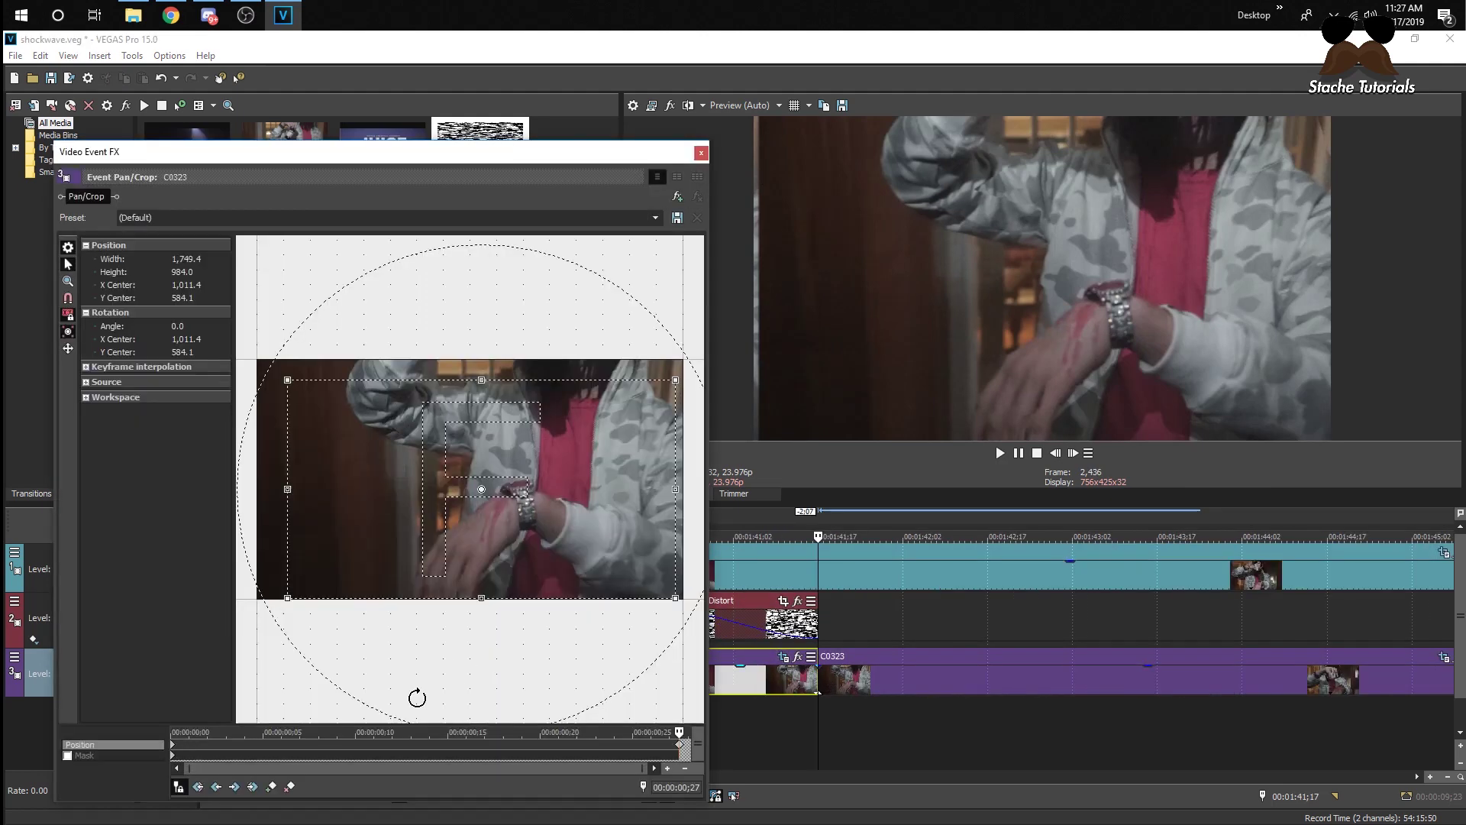
{"action": "left_click", "coordinate": [655, 218]}
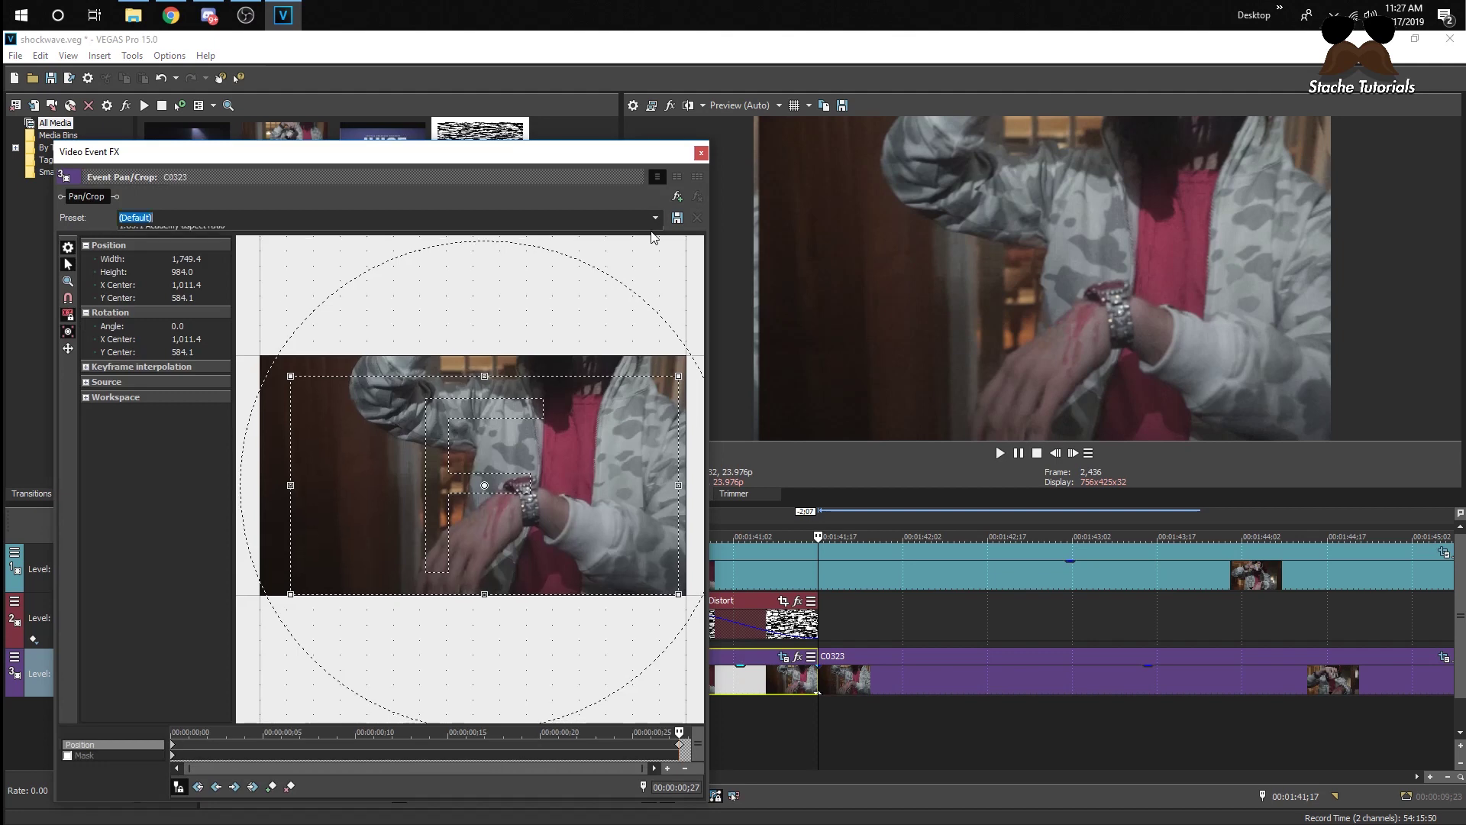
{"action": "left_click", "coordinate": [626, 230]}
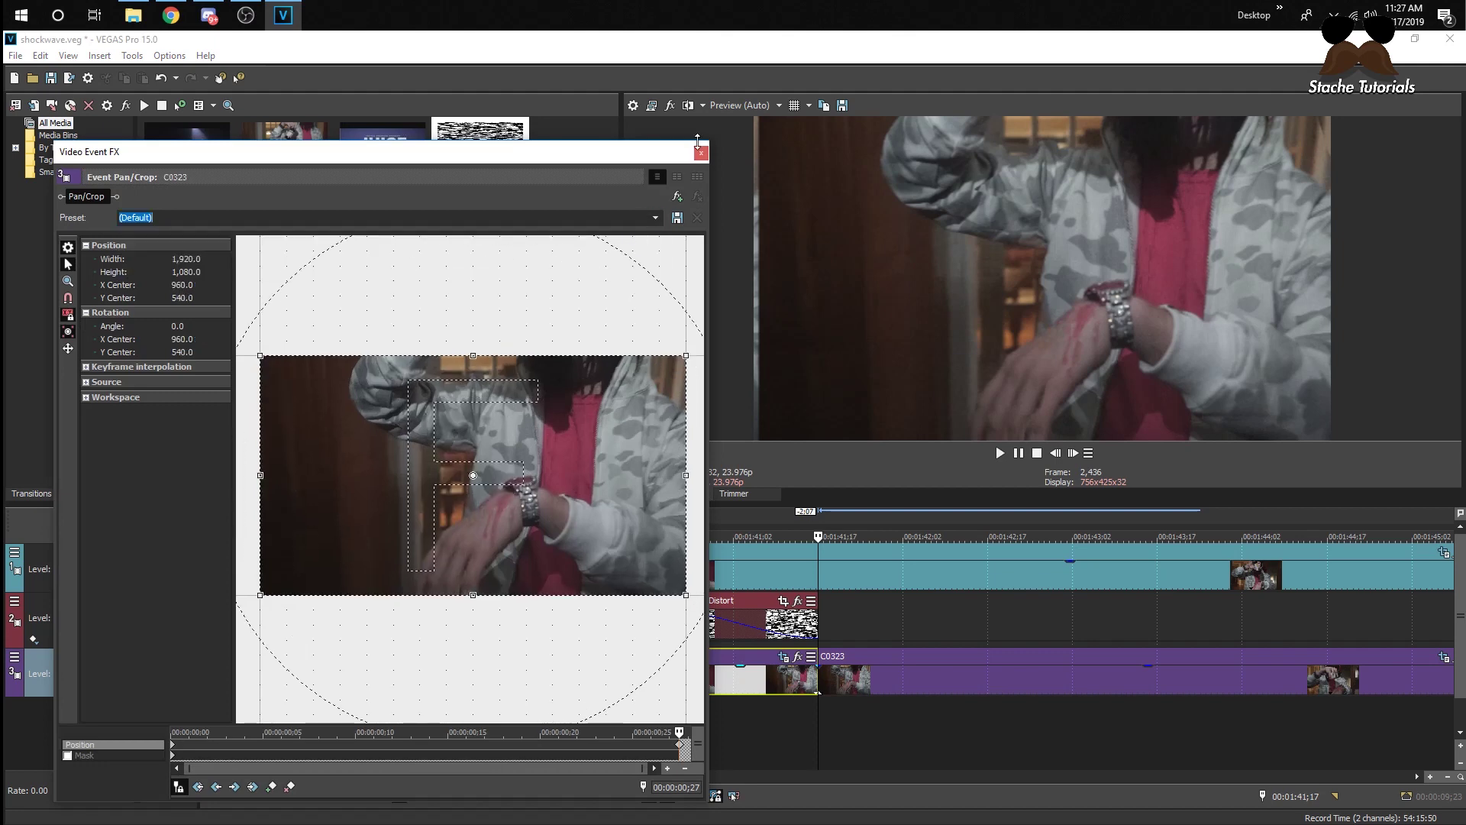
{"action": "left_click", "coordinate": [701, 153]}
Step: Play the shortened distortion from before the noise overlay begins
{"action": "left_click", "coordinate": [521, 585]}
{"action": "key", "text": "space"}
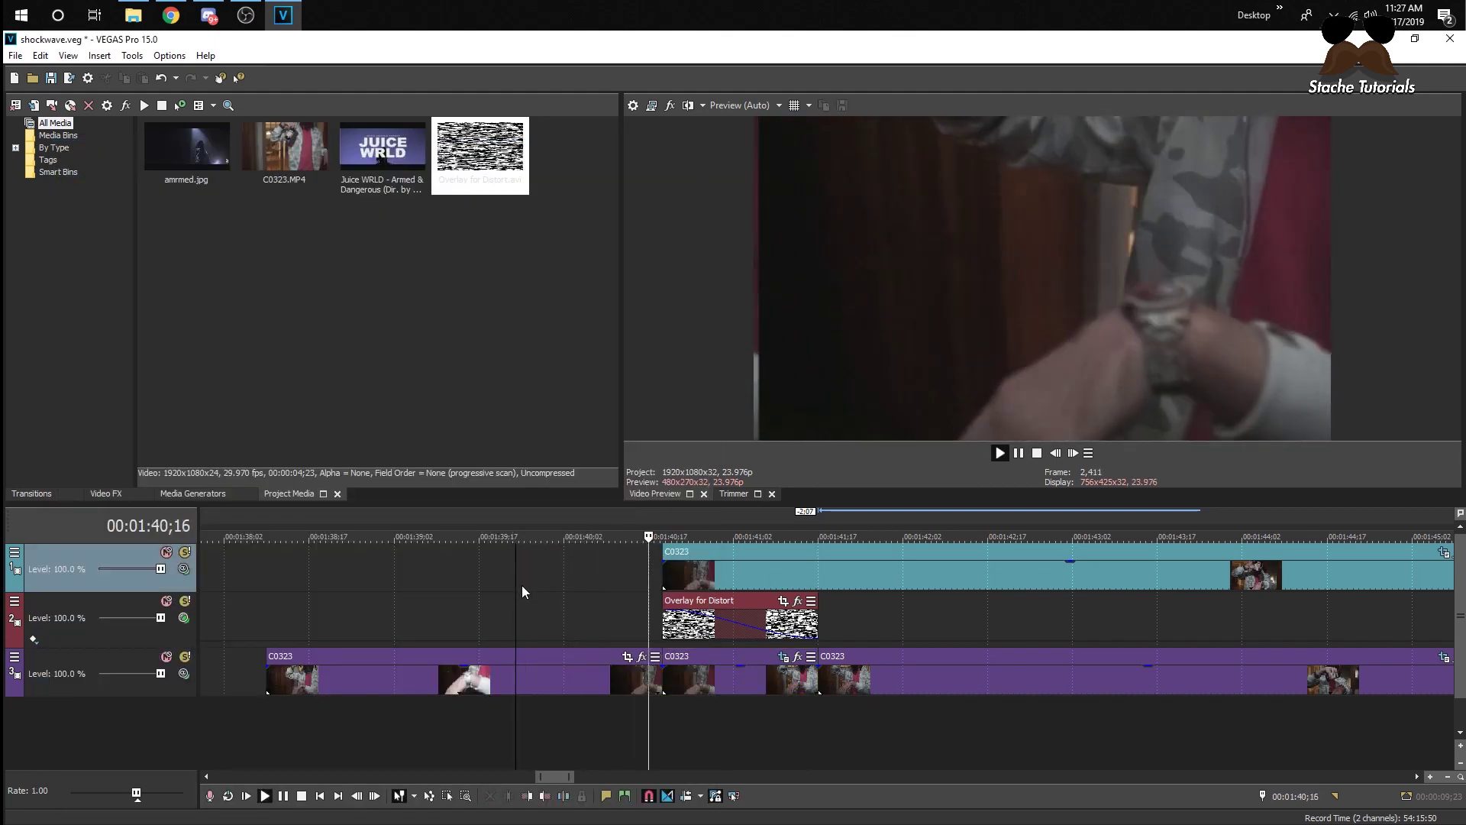
{"action": "key", "text": "space"}
{"action": "left_click", "coordinate": [350, 609]}
{"action": "key", "text": "space"}
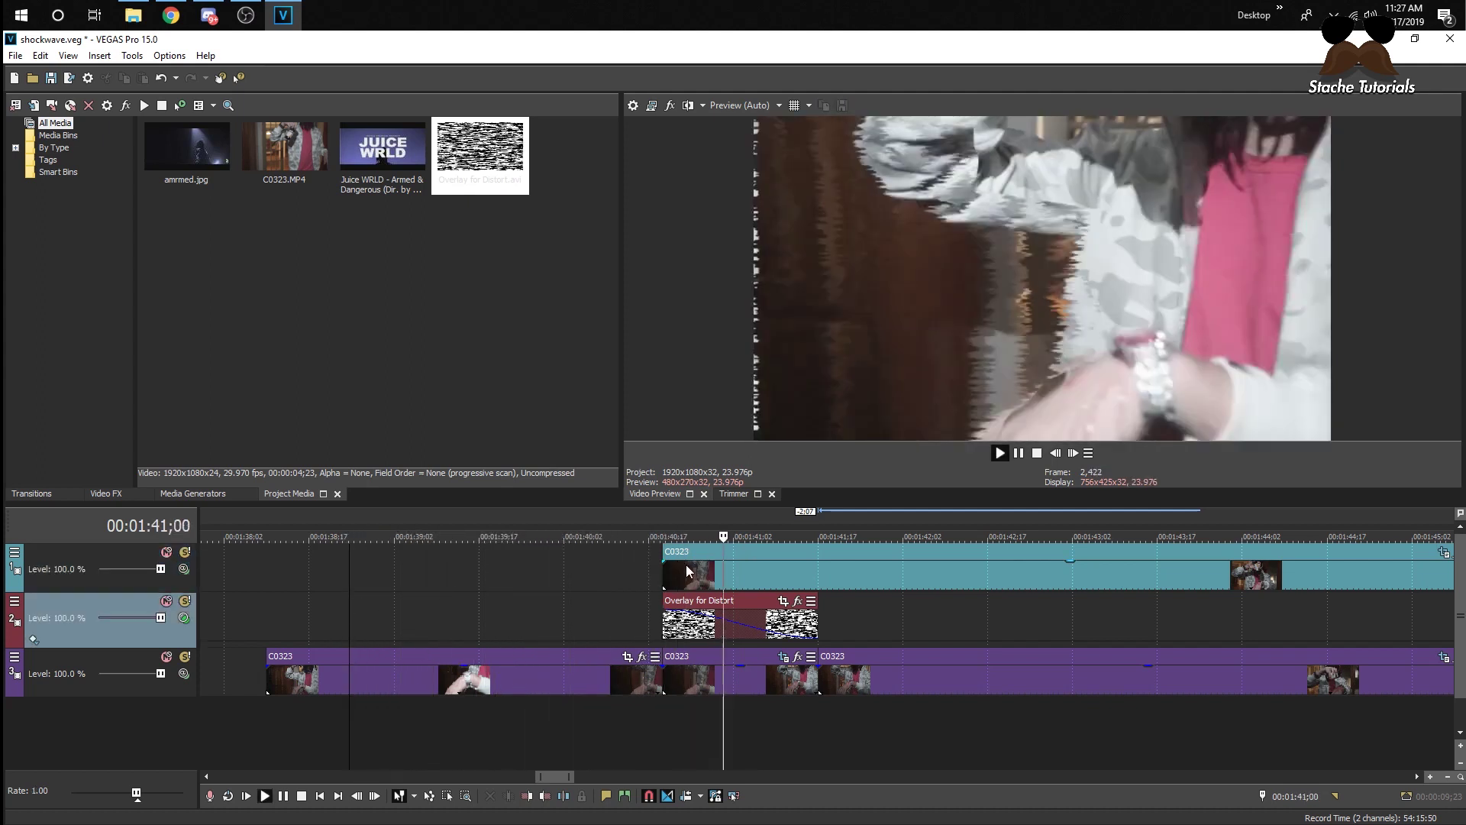
{"action": "key", "text": "space"}
Step: Split the masked top C0323 clip at 00:01:41;17 and delete the part after the cut
{"action": "left_click", "coordinate": [723, 573]}
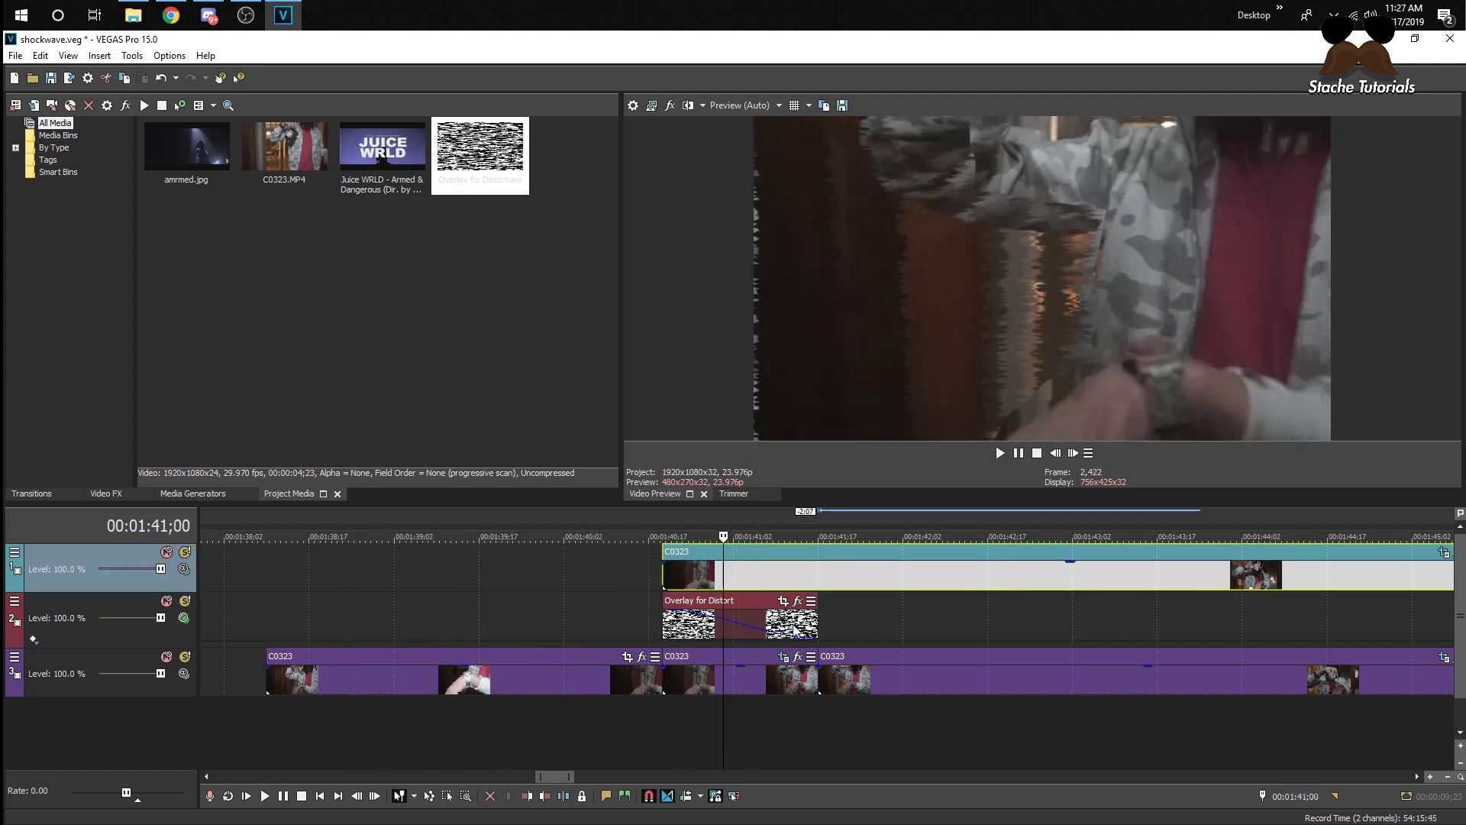
{"action": "key", "text": "space"}
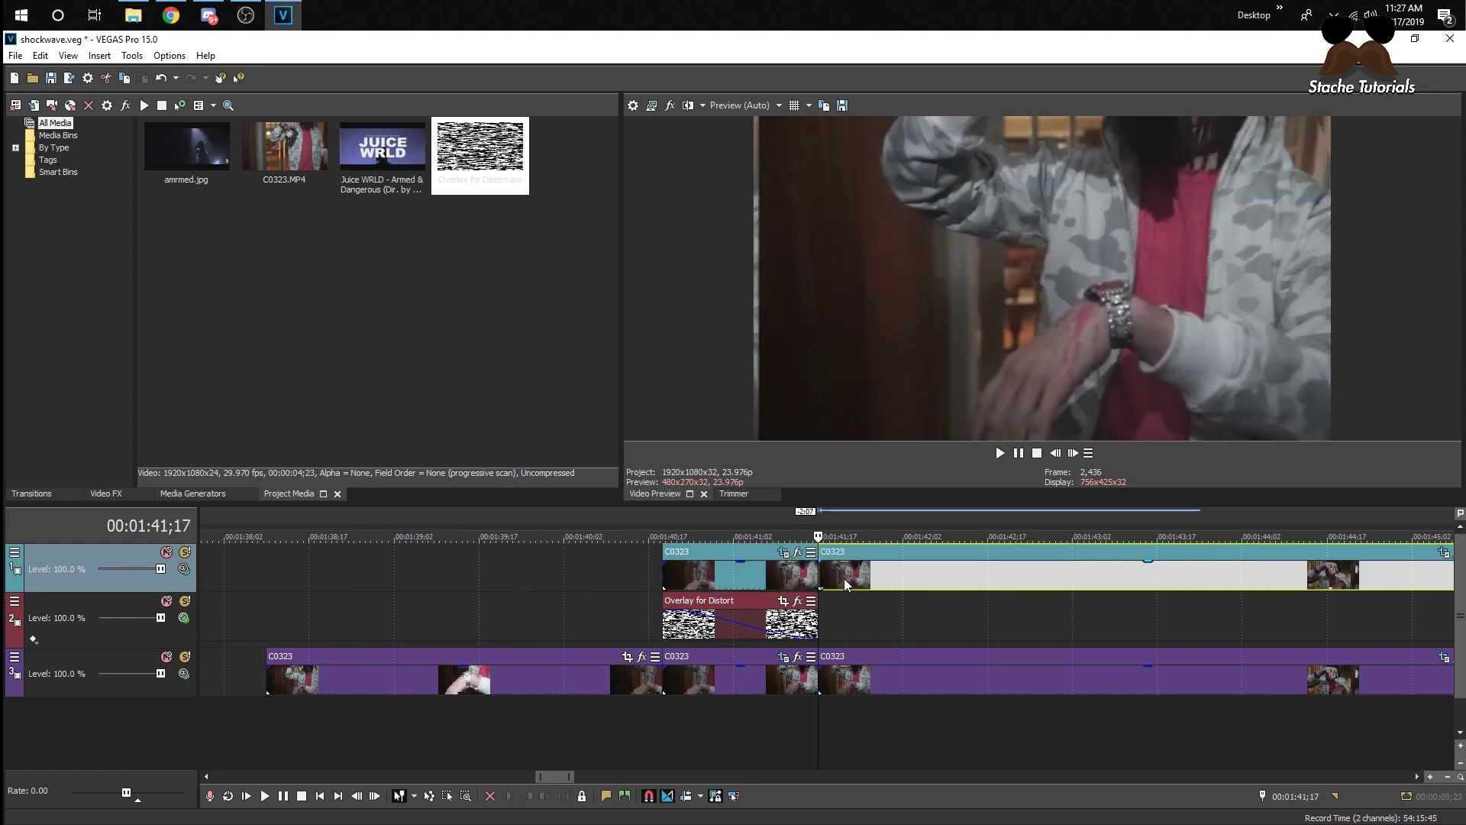
{"action": "left_click", "coordinate": [844, 579]}
{"action": "left_click", "coordinate": [776, 576]}
{"action": "key", "text": "ctrl+z"}
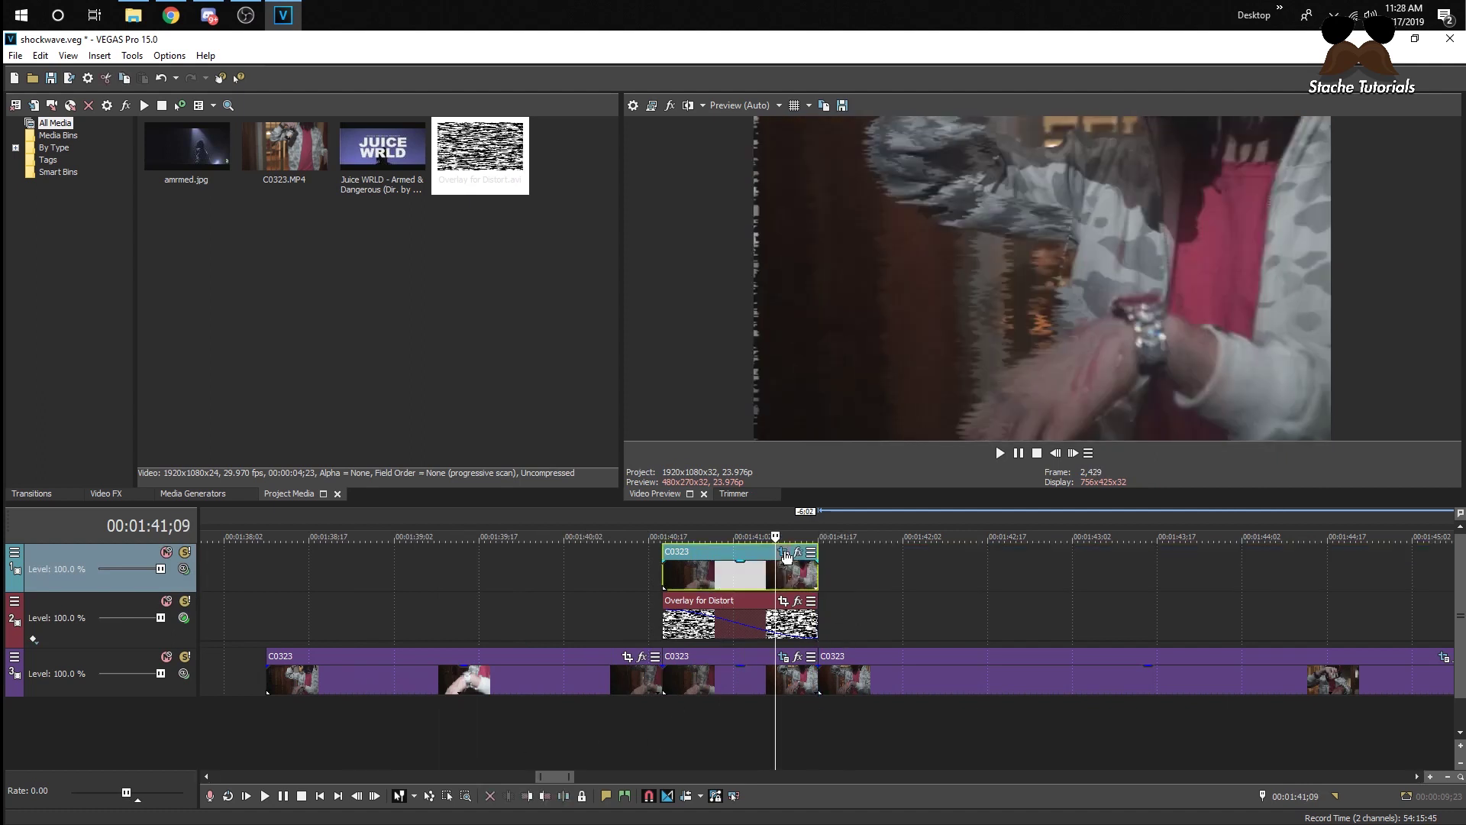
Step: At the masked top clip's first mask keyframe, set the feather type to In and the feather to 6.4%
{"action": "left_click", "coordinate": [784, 552]}
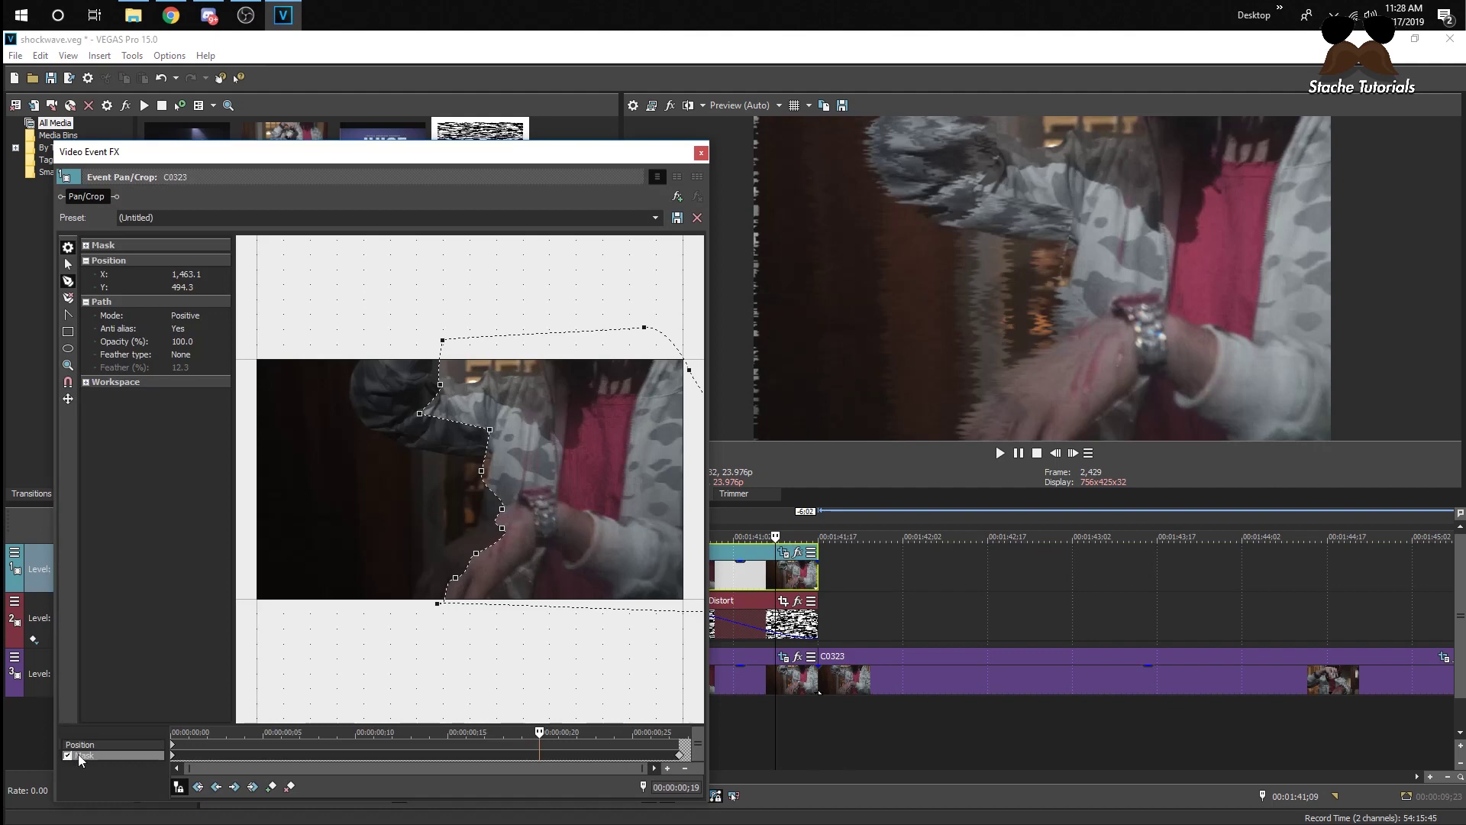
{"action": "left_click", "coordinate": [175, 759]}
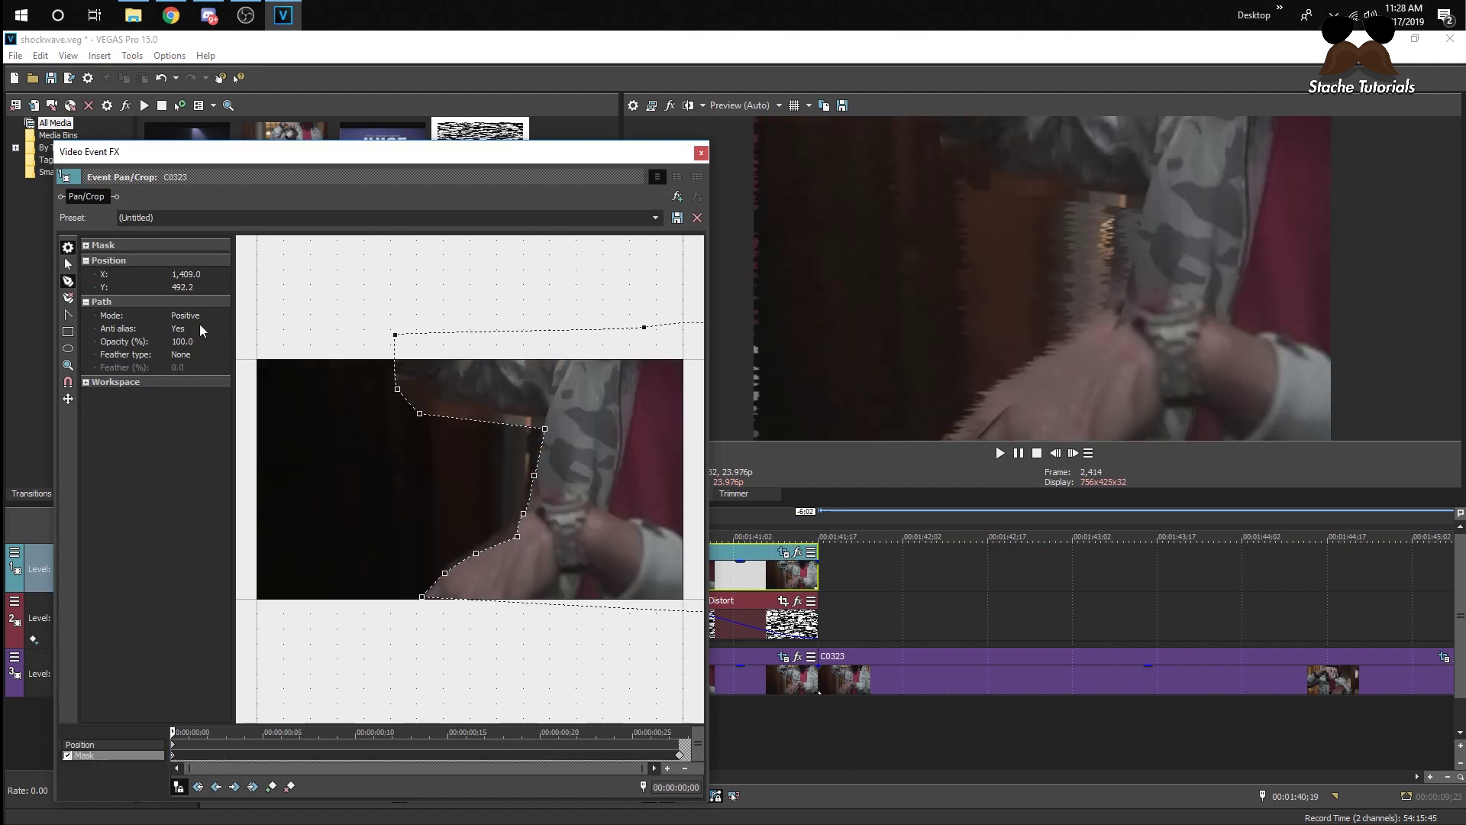
{"action": "left_click", "coordinate": [197, 354]}
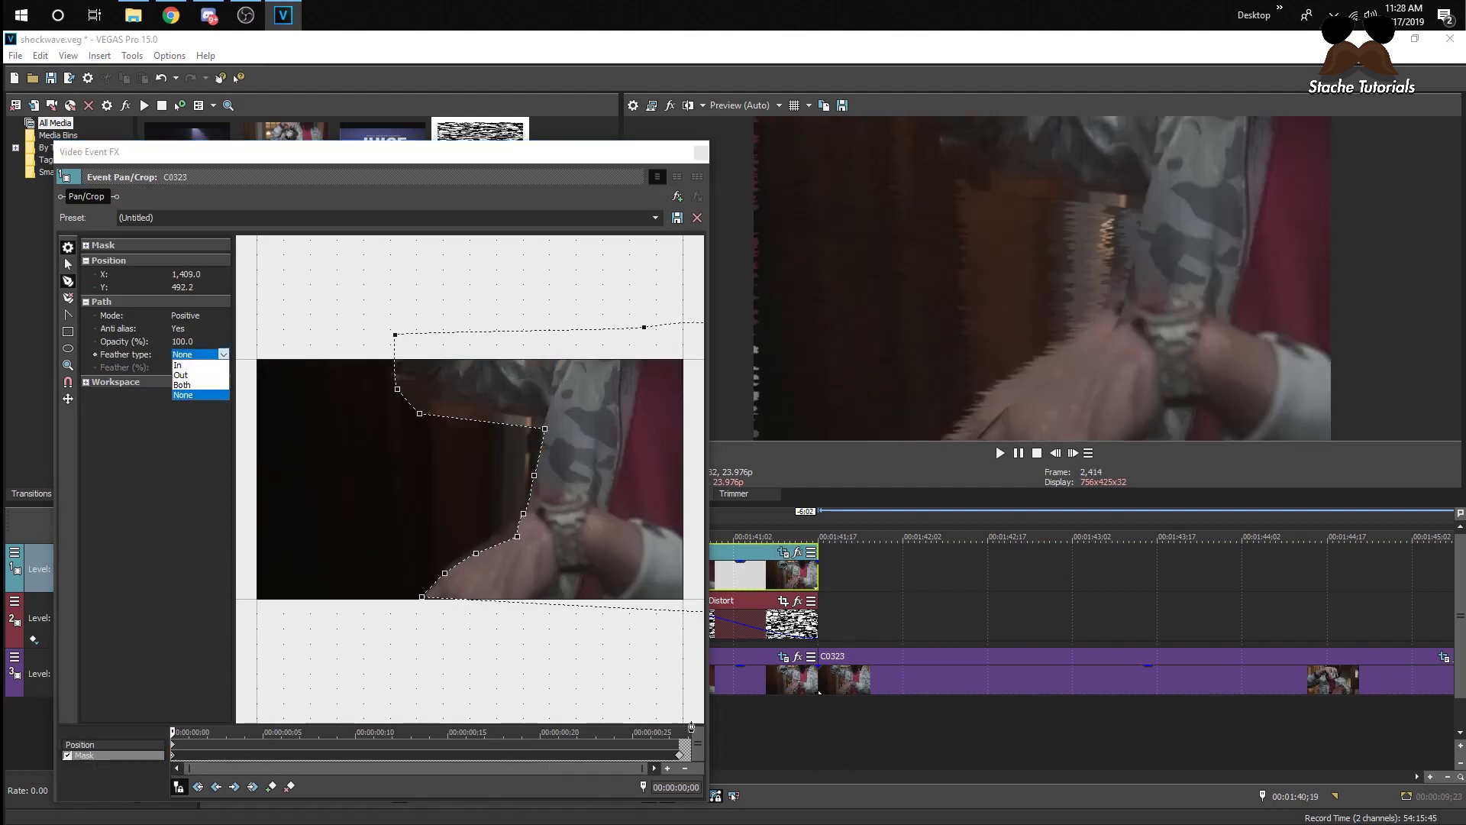
{"action": "left_click", "coordinate": [197, 365]}
{"action": "left_click", "coordinate": [210, 368]}
{"action": "left_click", "coordinate": [223, 367]}
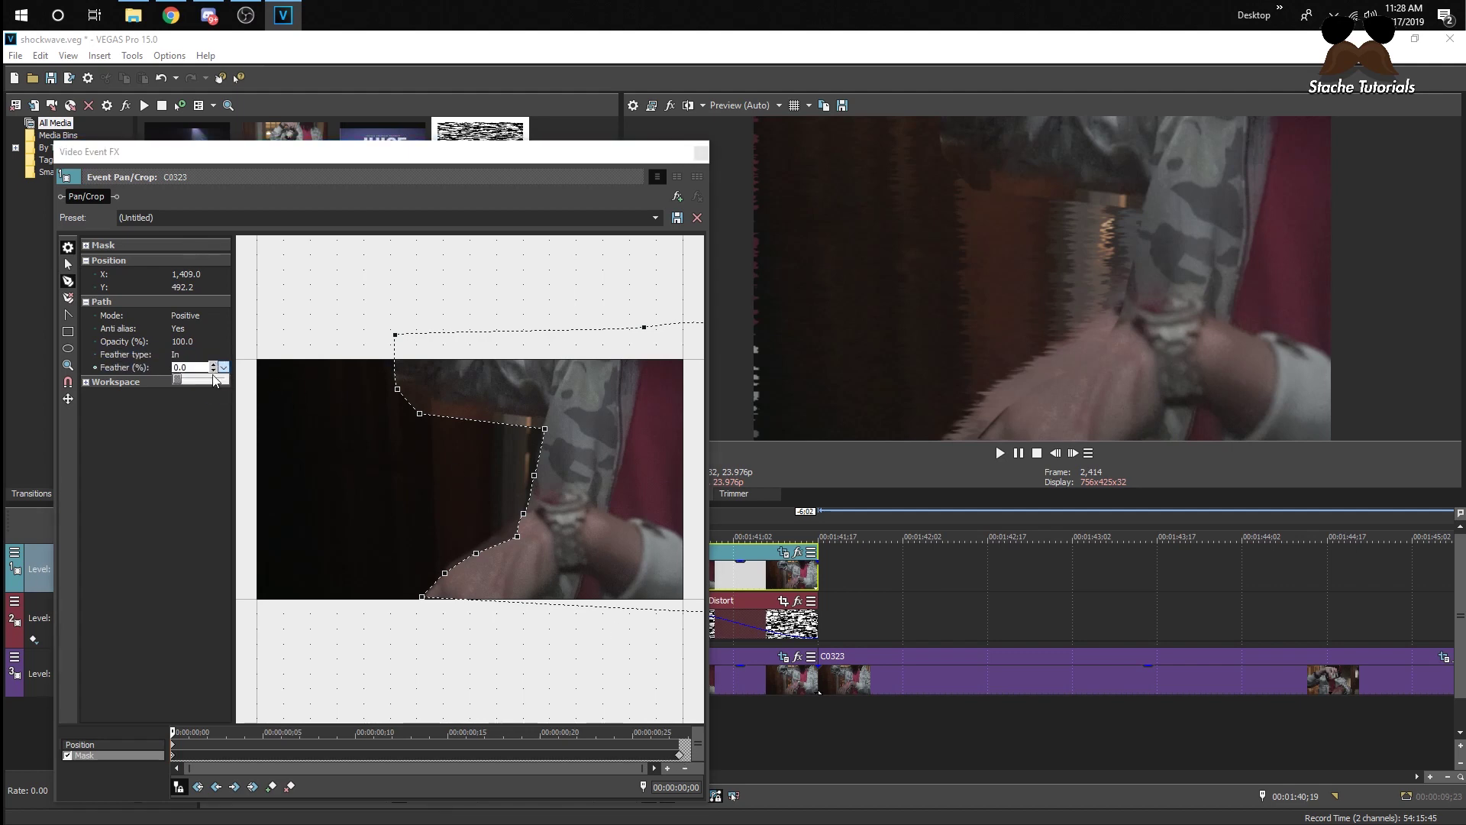
{"action": "mouse_move", "coordinate": [177, 378]}
{"action": "left_mouse_down"}
{"action": "mouse_move", "coordinate": [208, 382]}
{"action": "mouse_move", "coordinate": [168, 374]}
{"action": "mouse_move", "coordinate": [181, 379]}
{"action": "left_mouse_up"}
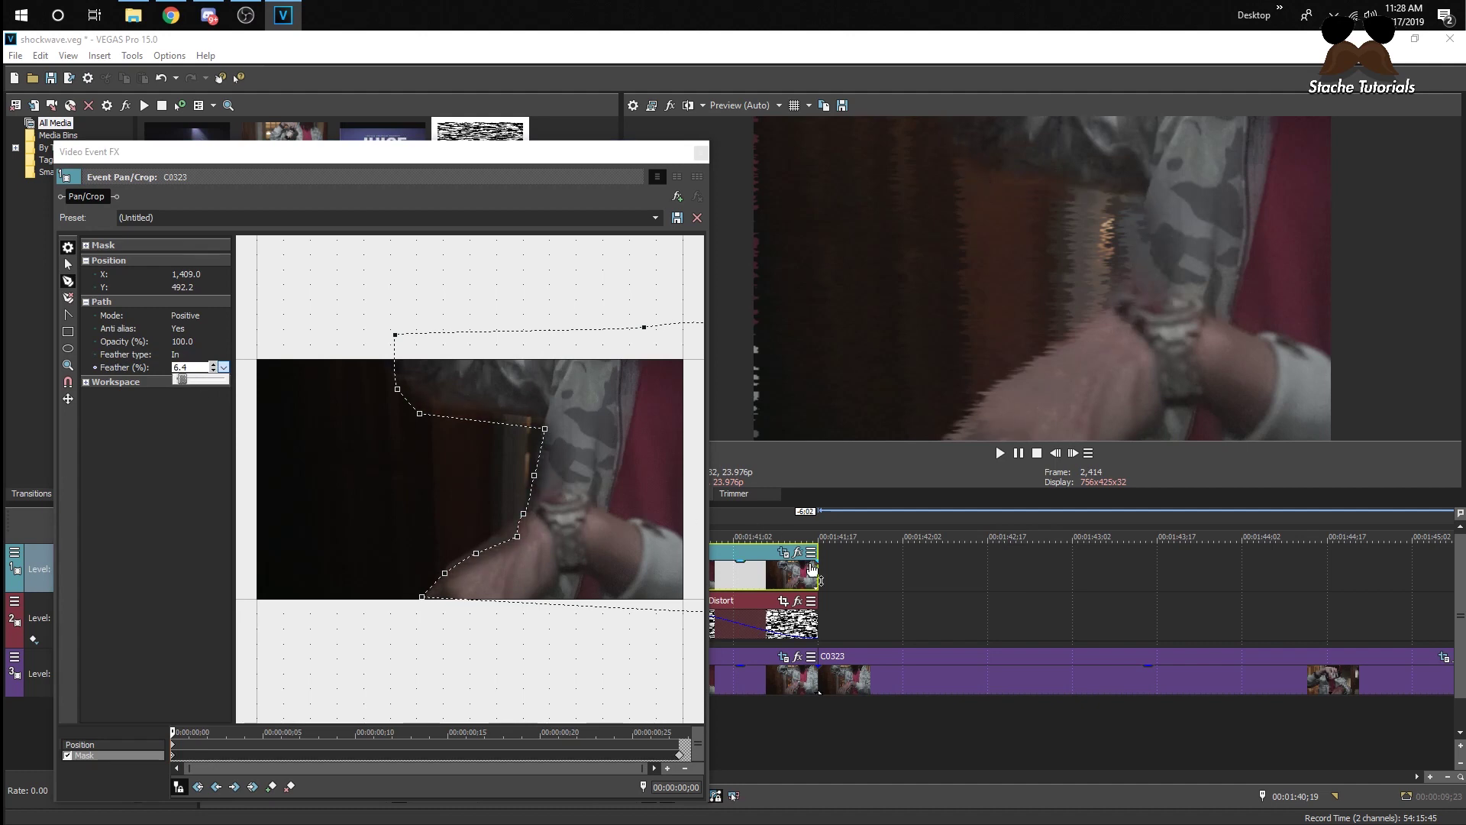
Step: Set the feather type to In at the mask keyframe at 00:00:00;27 in the top clip
{"action": "left_click", "coordinate": [682, 758]}
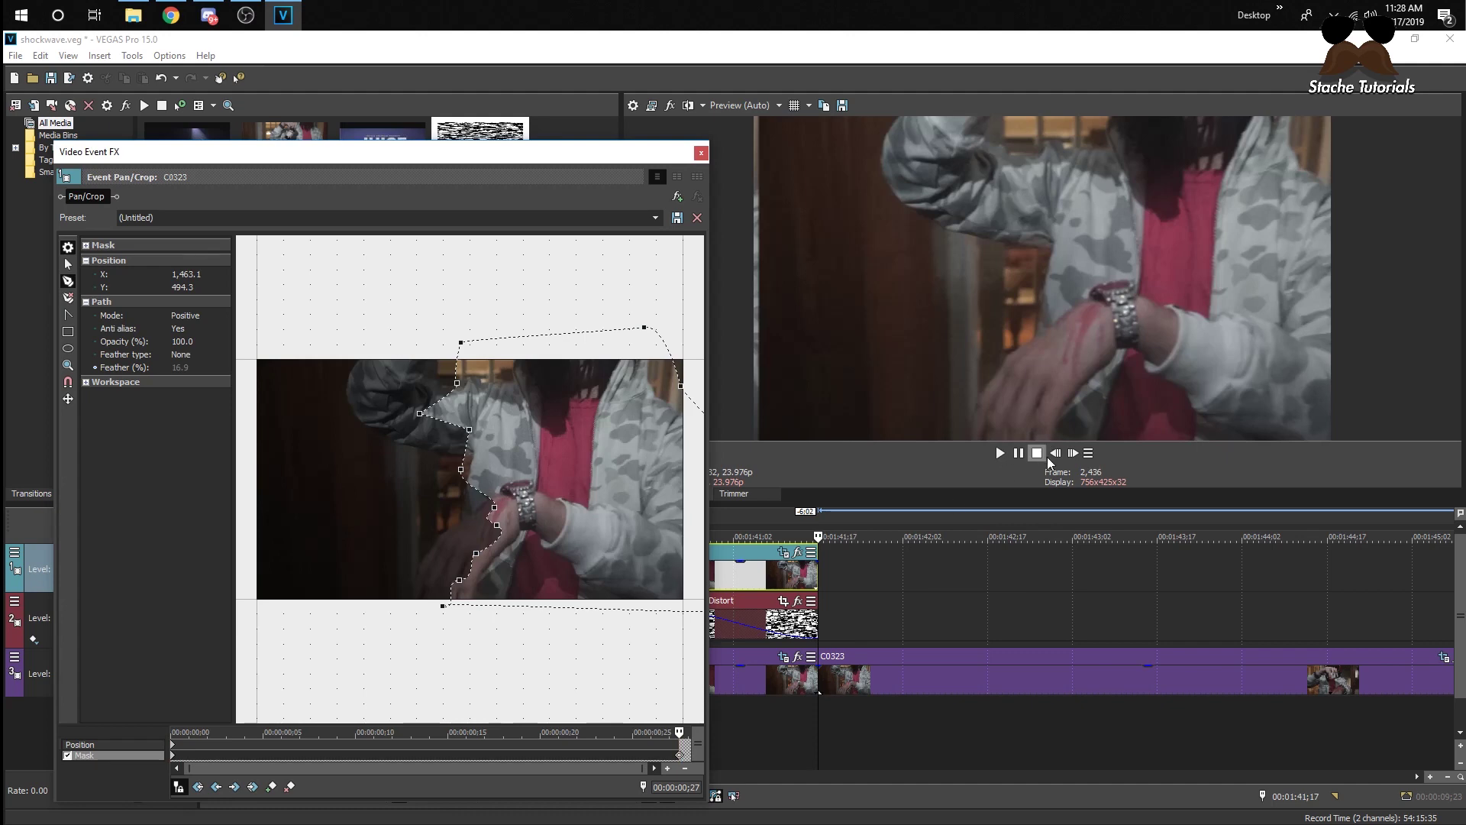
{"action": "left_click", "coordinate": [200, 365]}
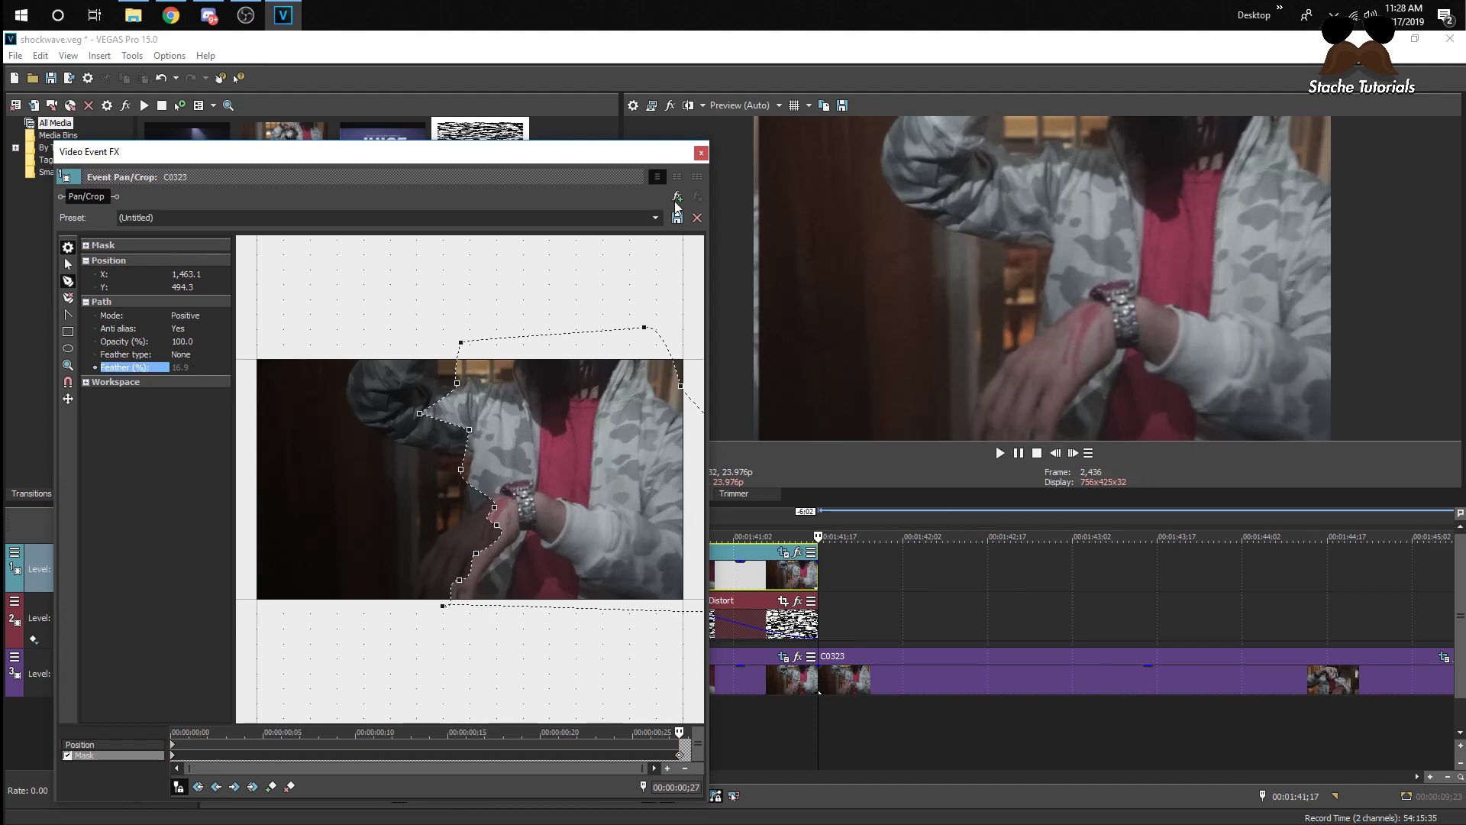
{"action": "left_click", "coordinate": [200, 354]}
{"action": "left_click", "coordinate": [208, 374]}
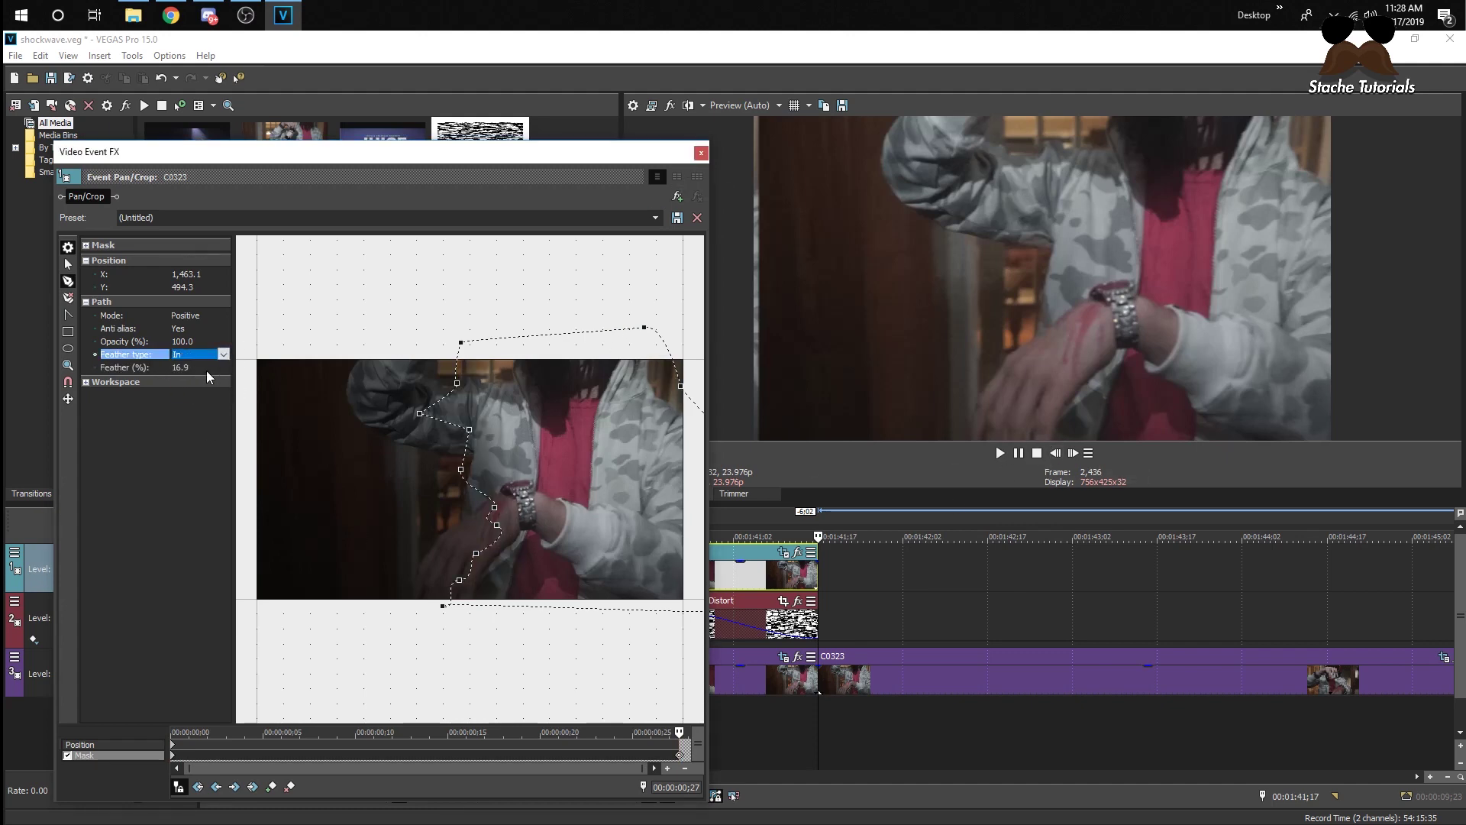
{"action": "left_click", "coordinate": [700, 153]}
Step: Play the distortion section repeatedly from different points before the overlay to review the feathered mask
{"action": "left_click", "coordinate": [573, 611]}
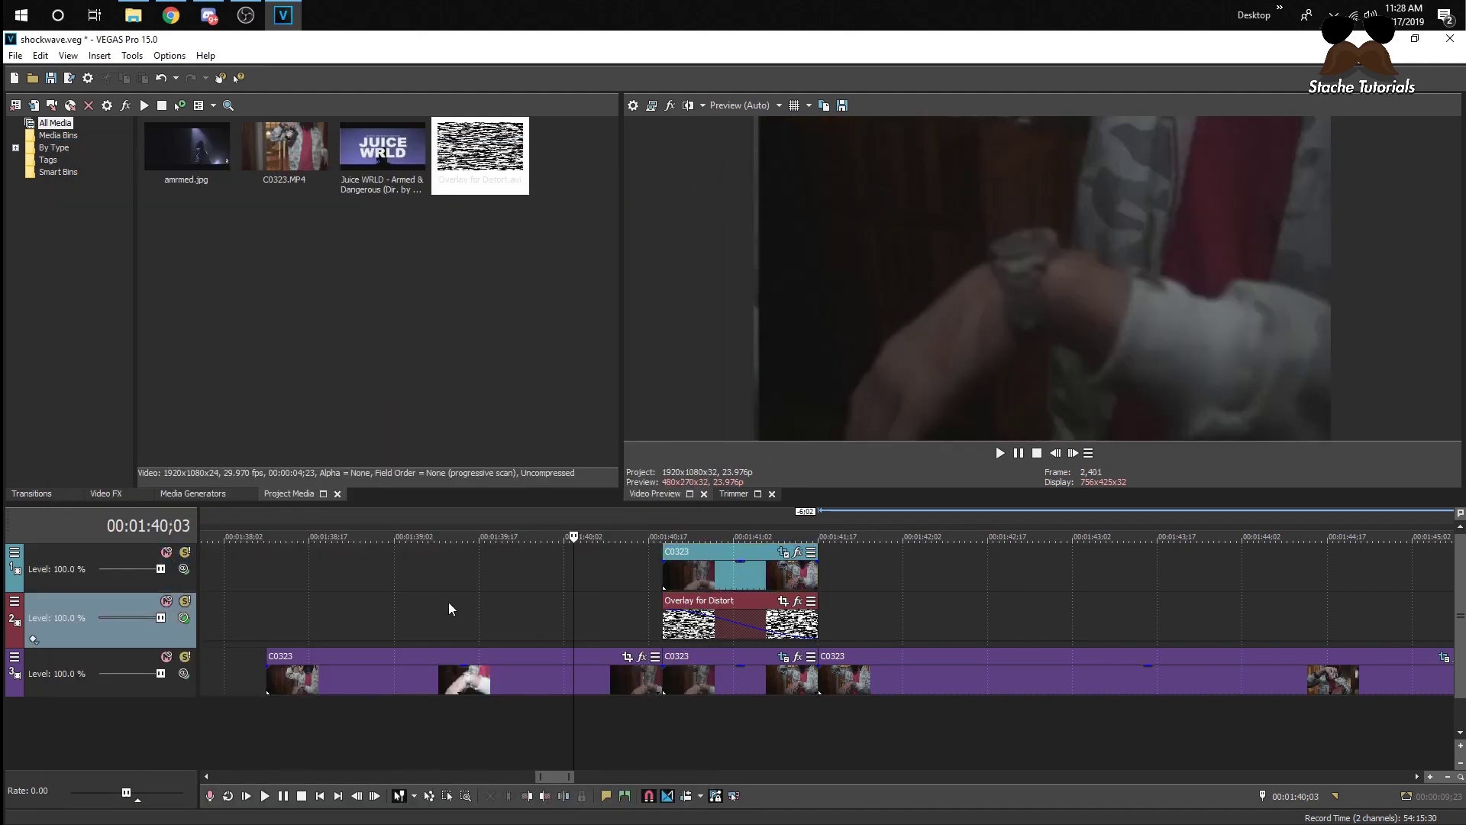
{"action": "left_click_drag", "start_coordinate": [294, 610], "coordinate": [1030, 588]}
{"action": "key", "text": "space"}
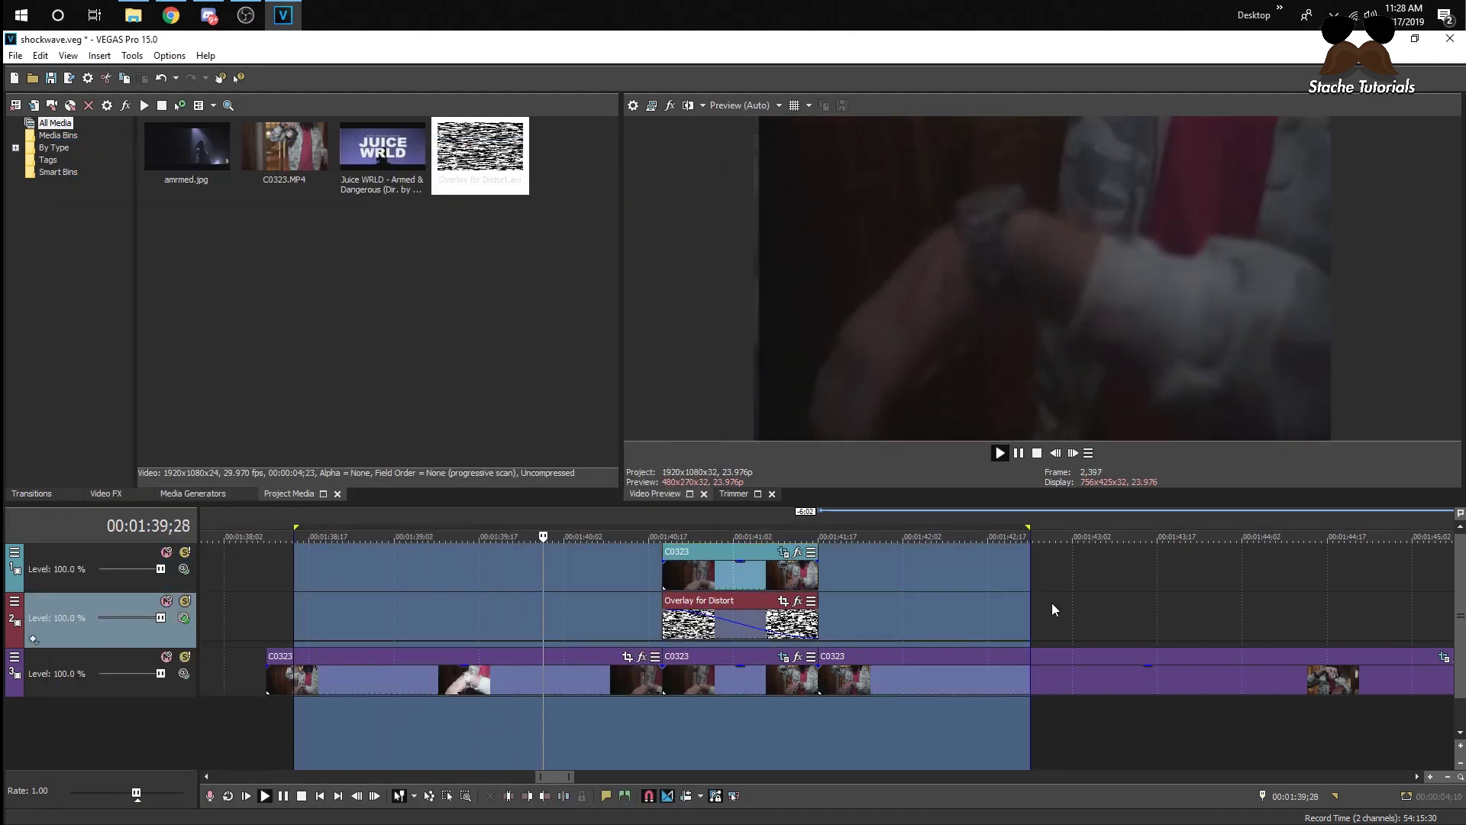
{"action": "key", "text": "space"}
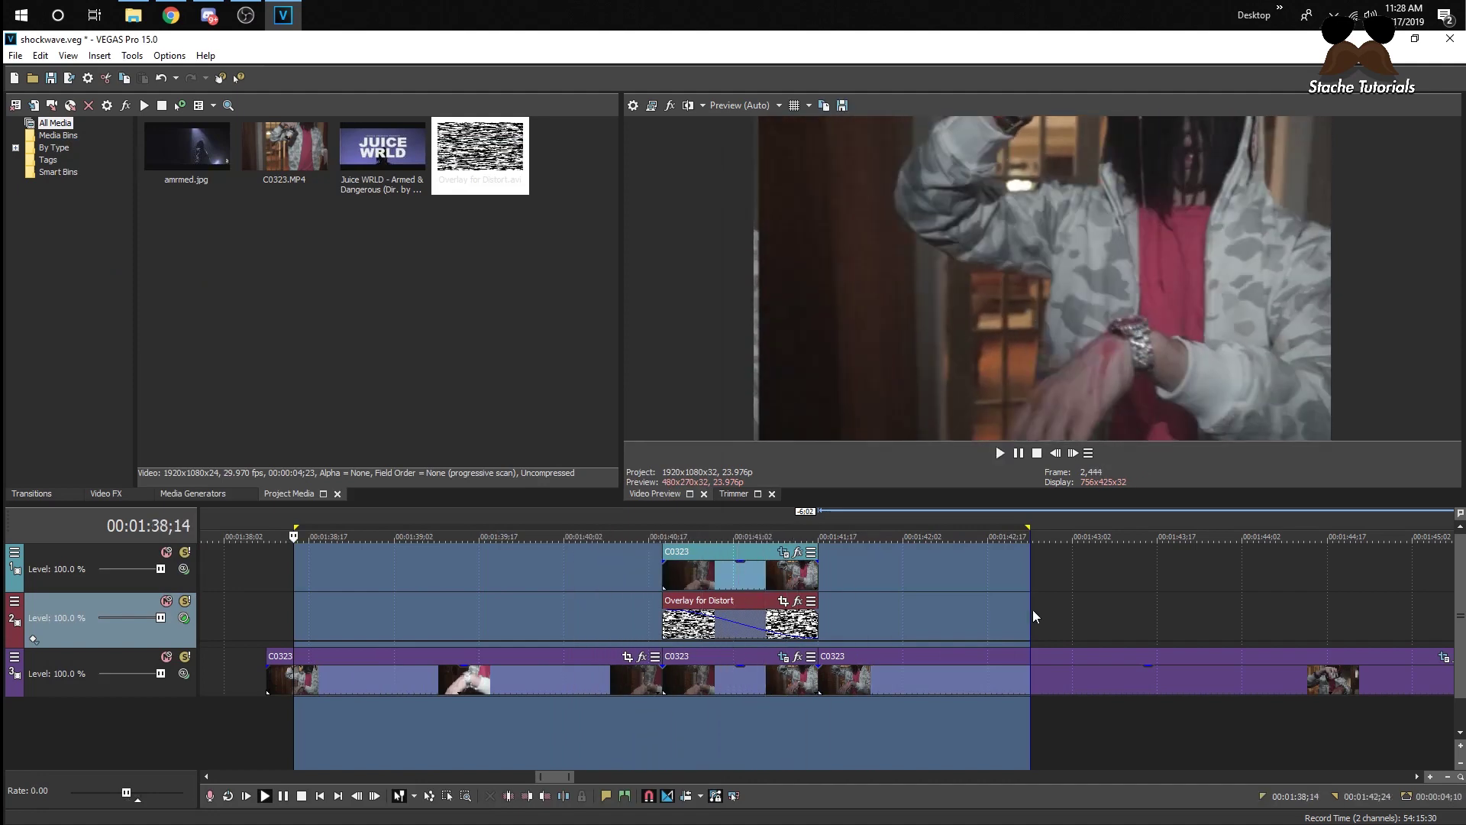
{"action": "left_click", "coordinate": [261, 607]}
{"action": "key", "text": "space"}
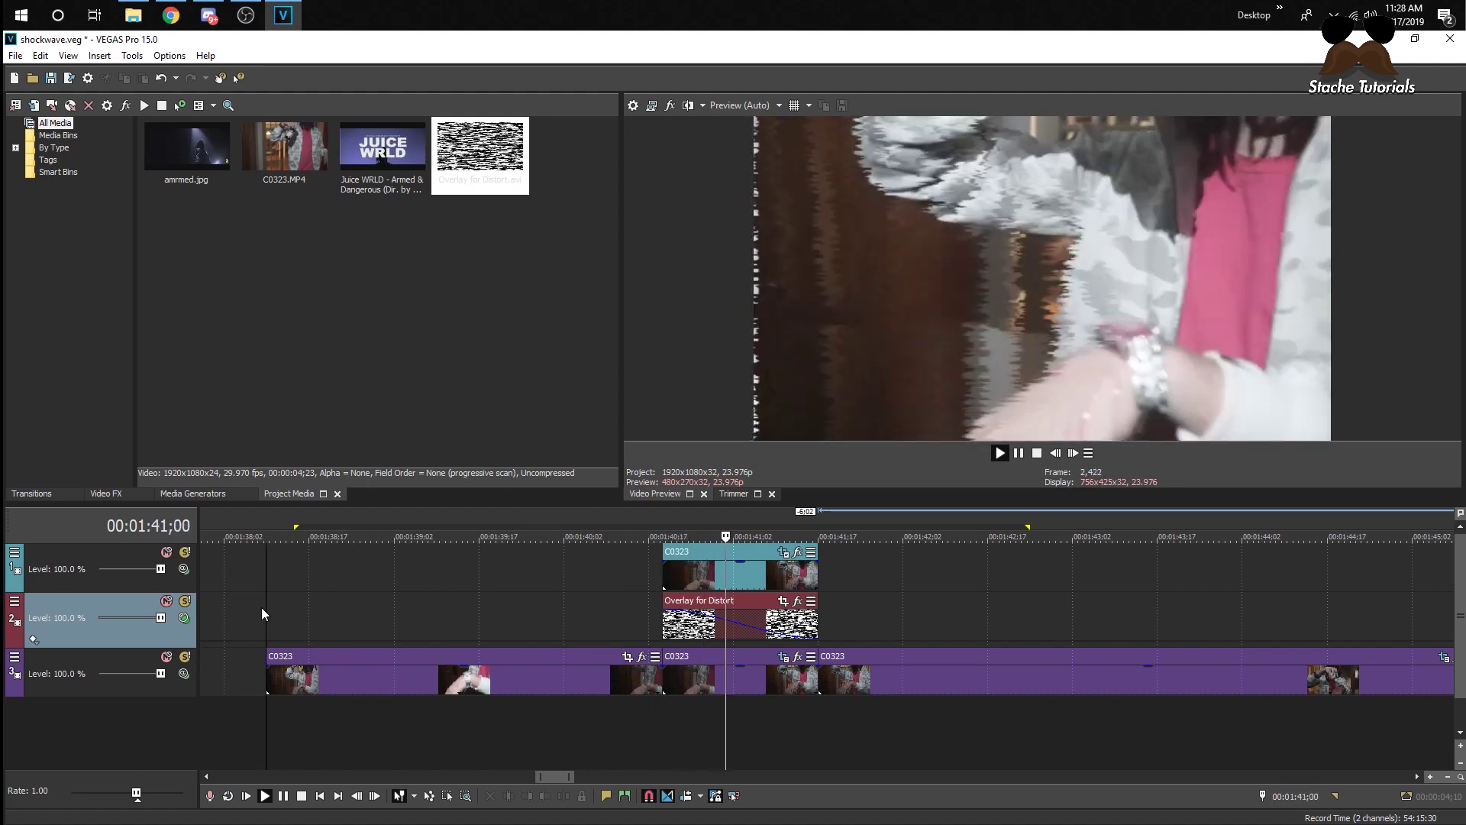
{"action": "key", "text": "space"}
{"action": "left_click", "coordinate": [530, 604]}
{"action": "key", "text": "space"}
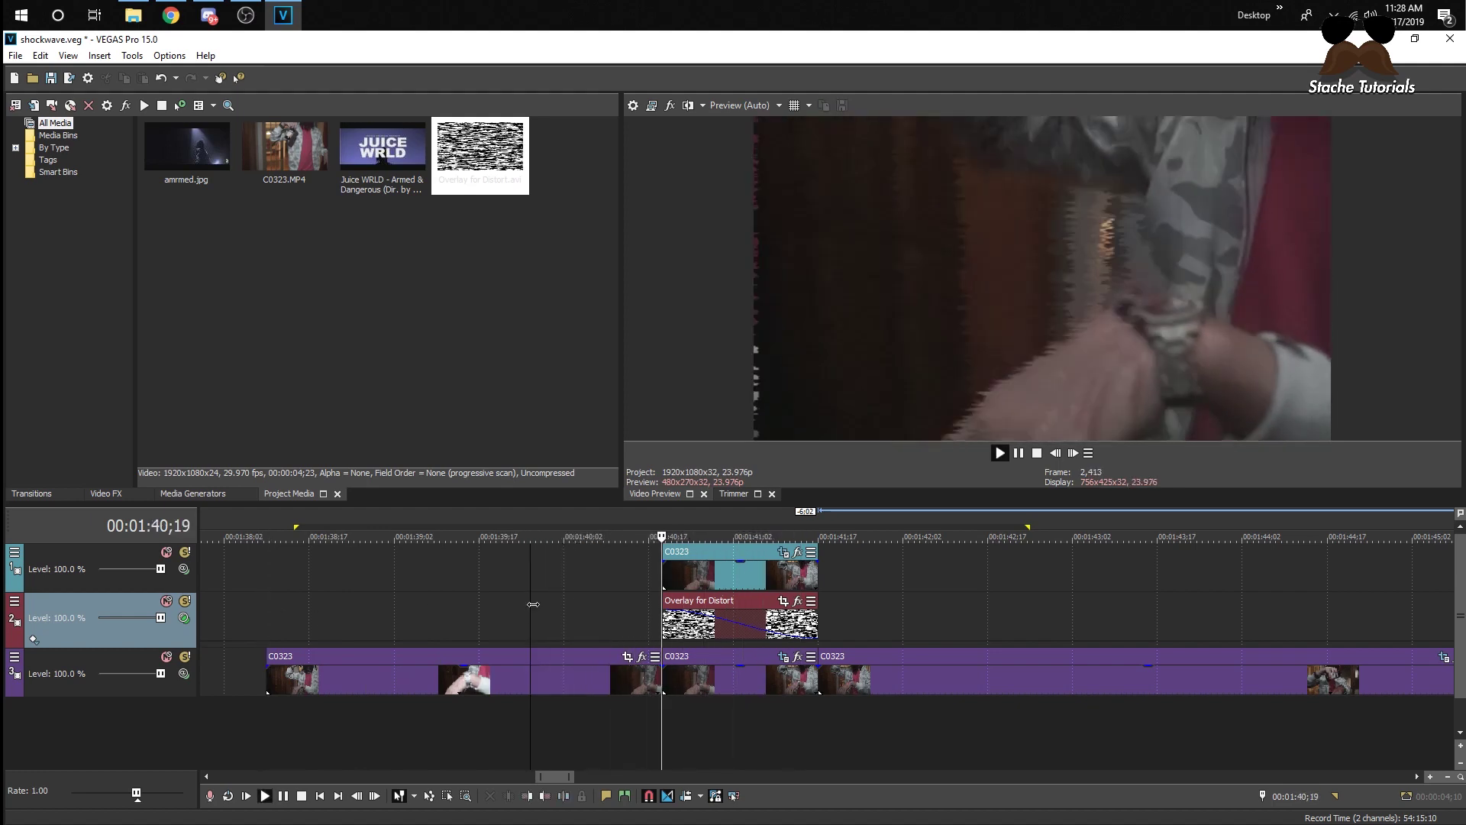
{"action": "left_click", "coordinate": [551, 607]}
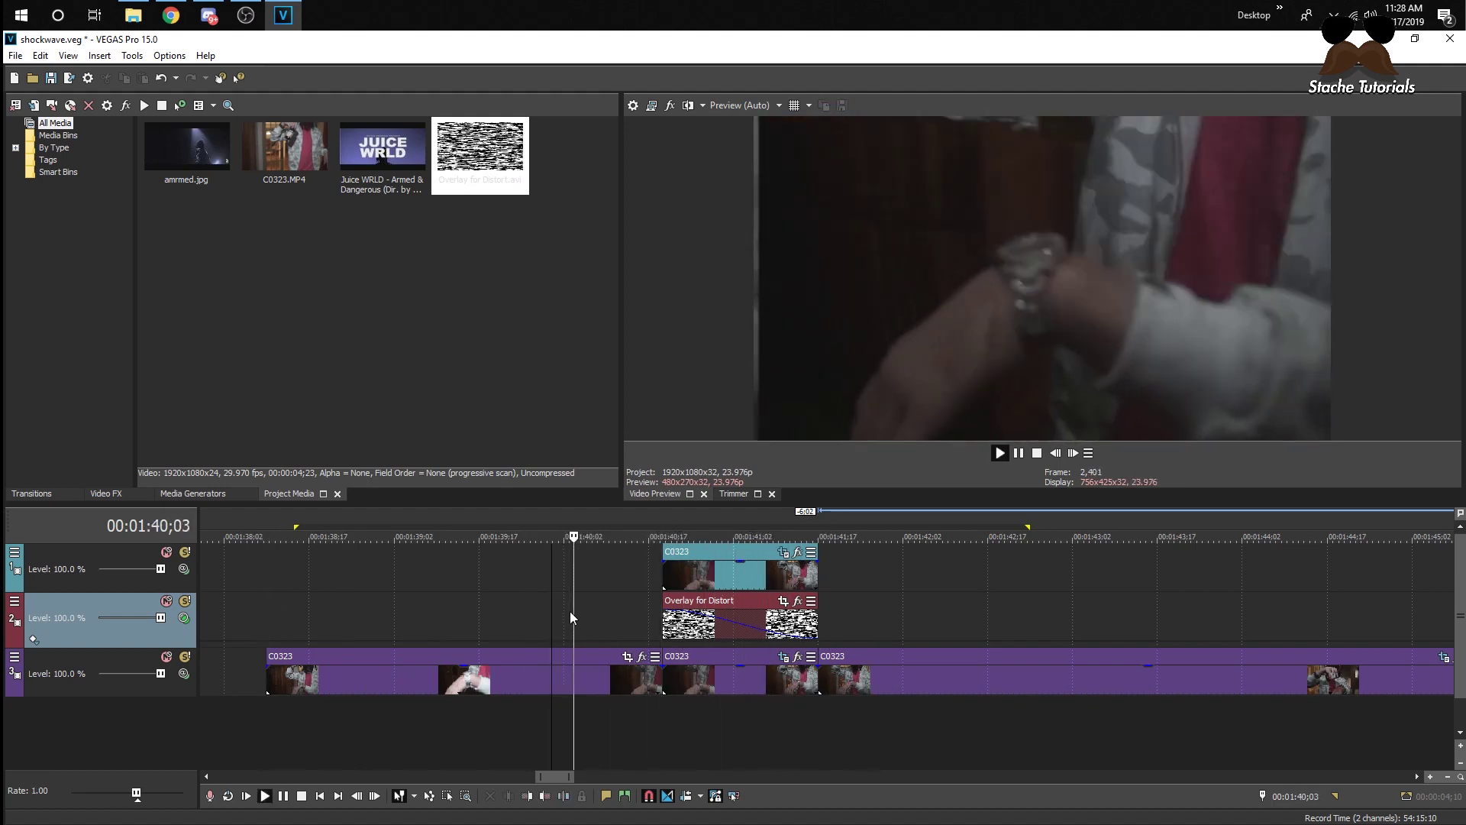
{"action": "key", "text": "space"}
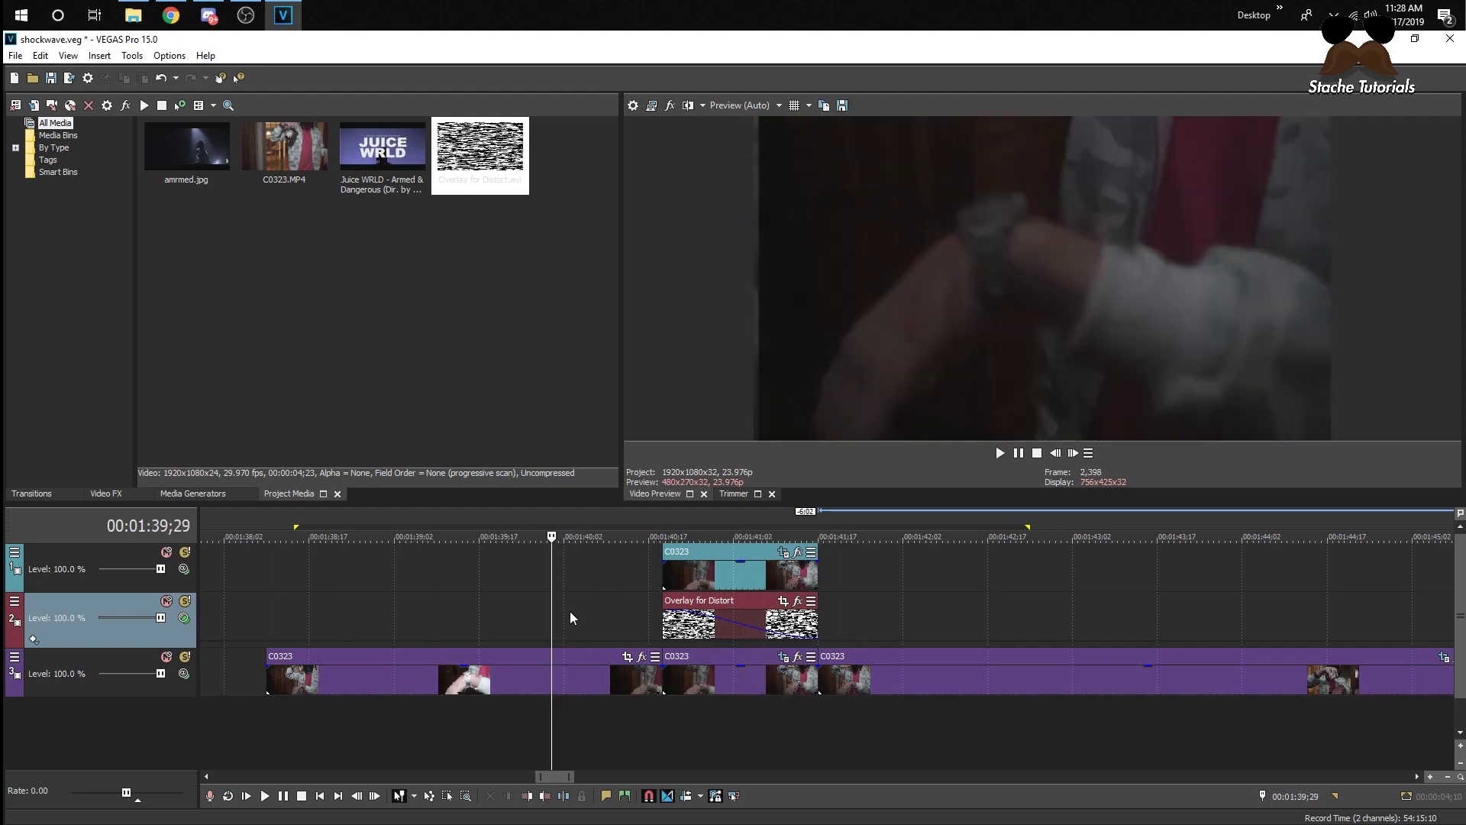